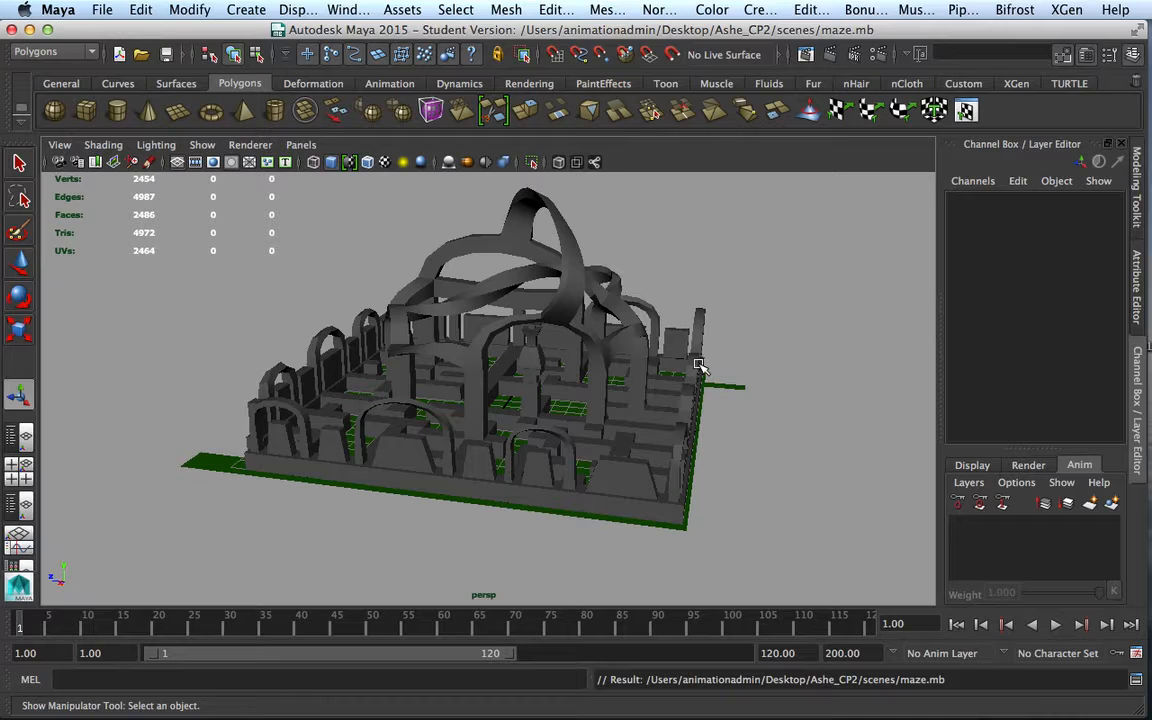
- Select the finished maze mesh and examine its outer walls, arches and inner passages from all sides
click(704, 432)
click(738, 476)
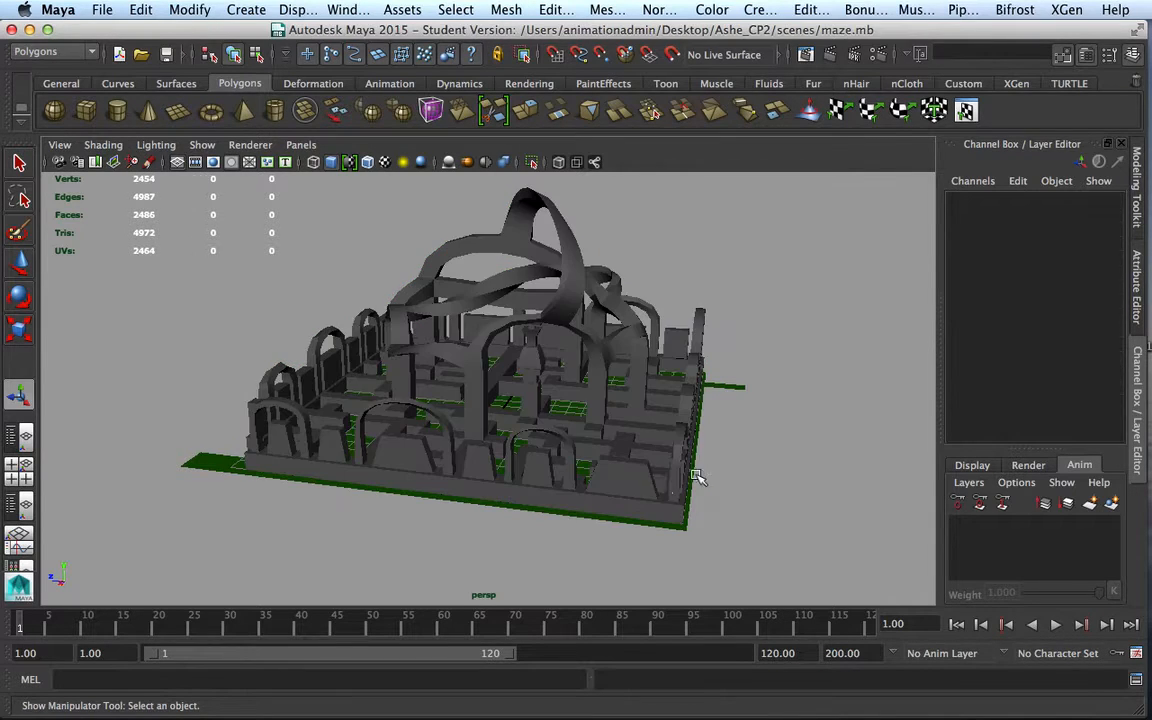
click(636, 482)
alt+drag(735, 522, 617, 522)
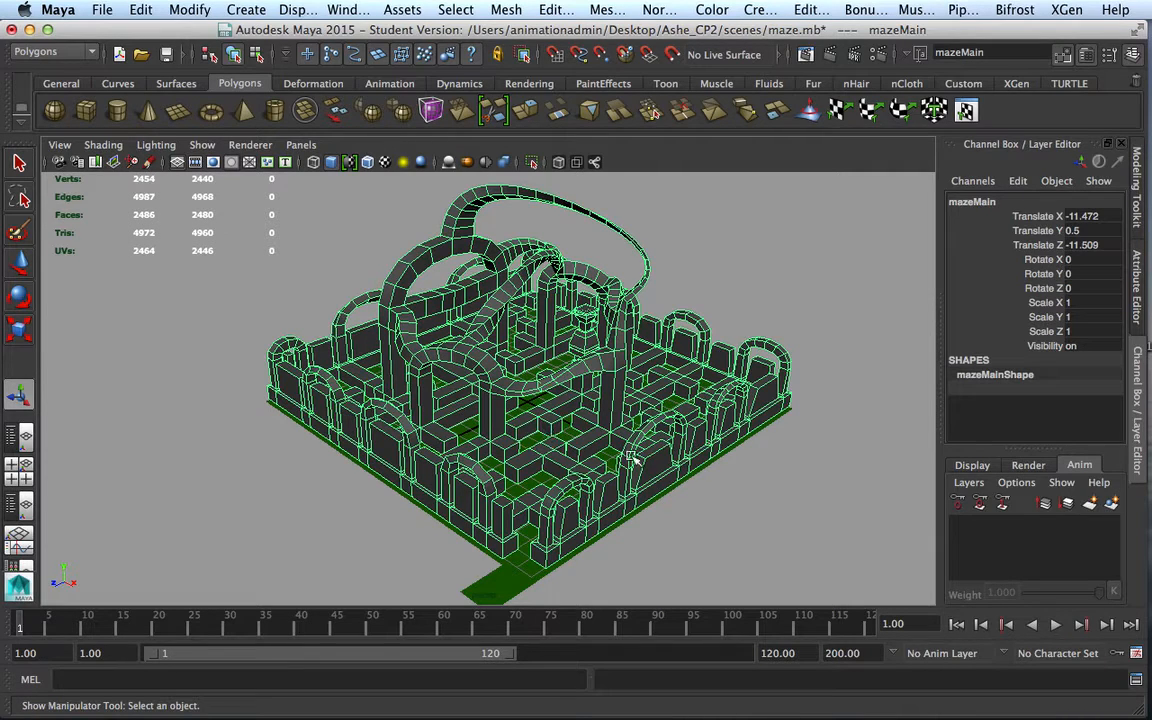
alt+drag(690, 512, 501, 535)
click(660, 515)
click(582, 462)
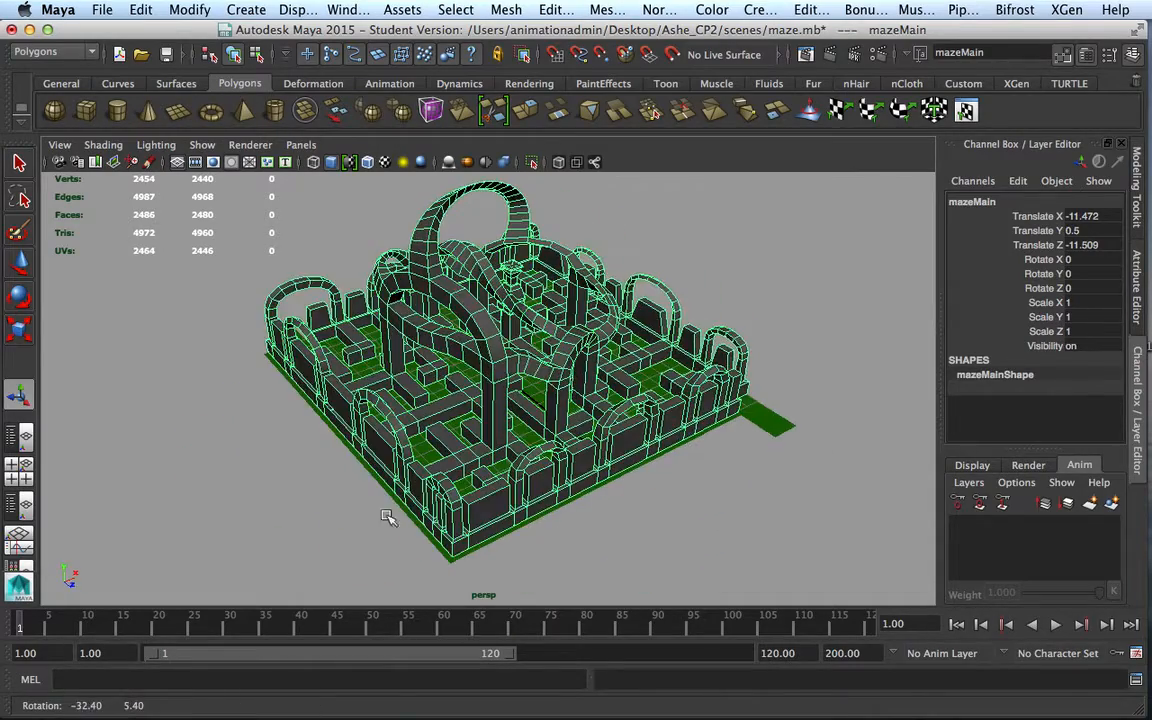
alt+drag(388, 516, 489, 527)
alt+drag(609, 543, 645, 552)
alt+drag(324, 537, 384, 536)
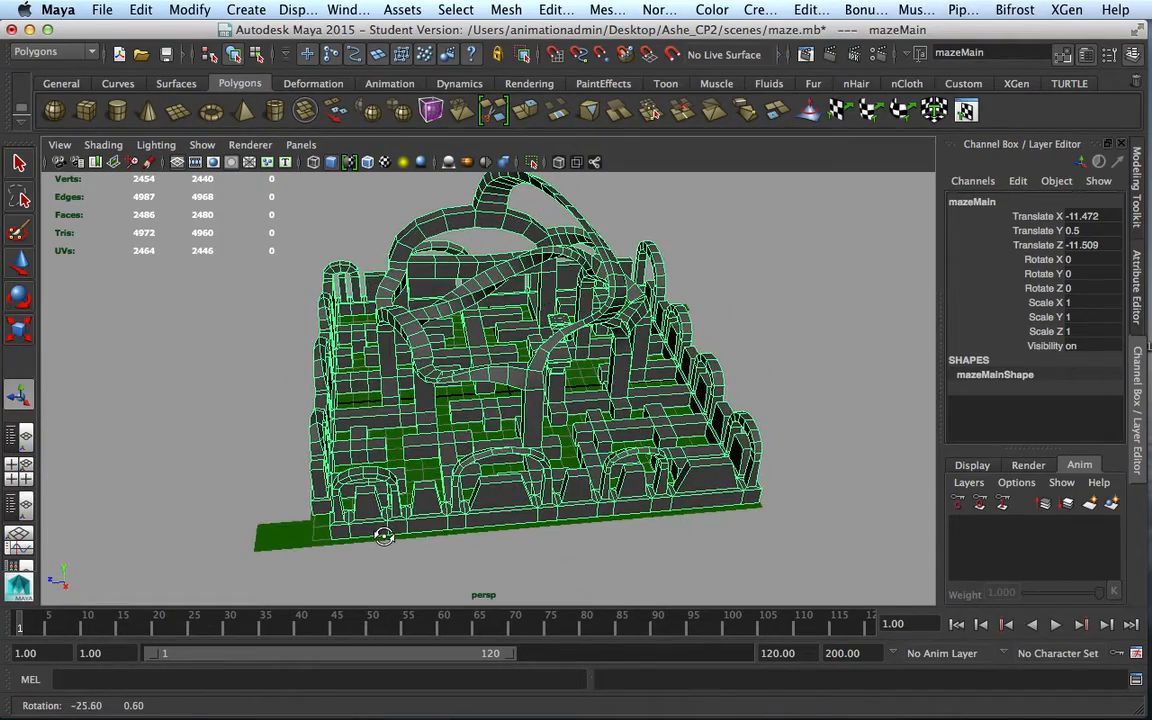
alt+drag(657, 517, 390, 530)
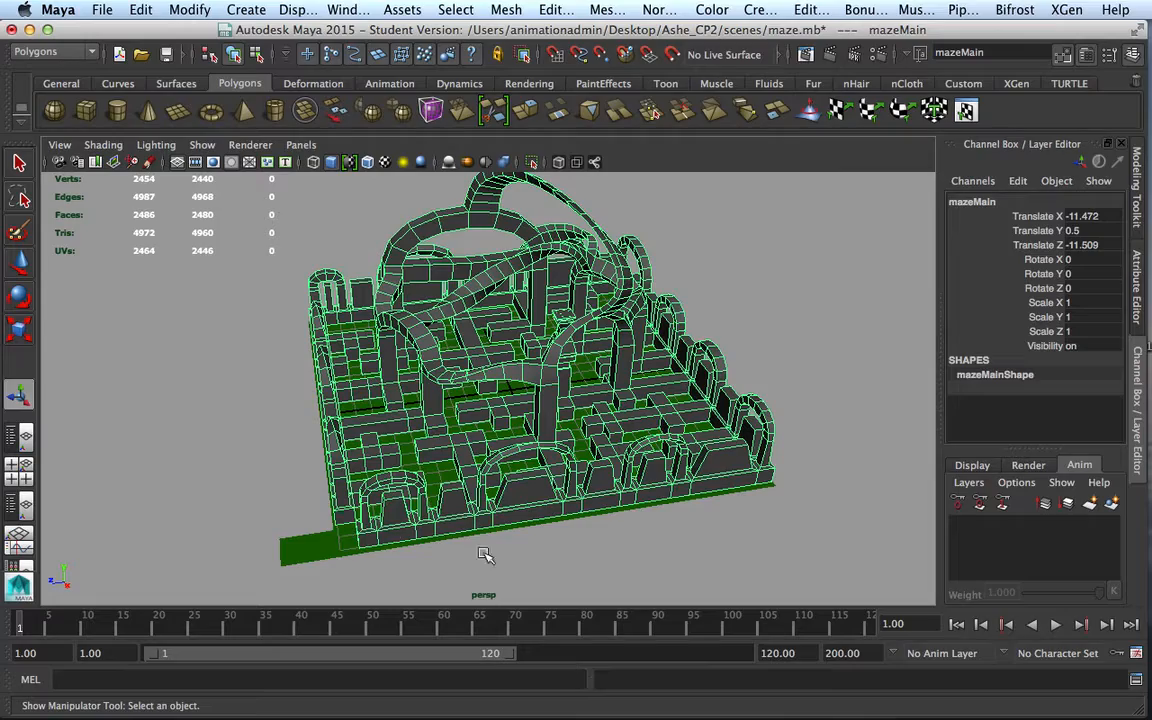
alt+drag(662, 540, 648, 501)
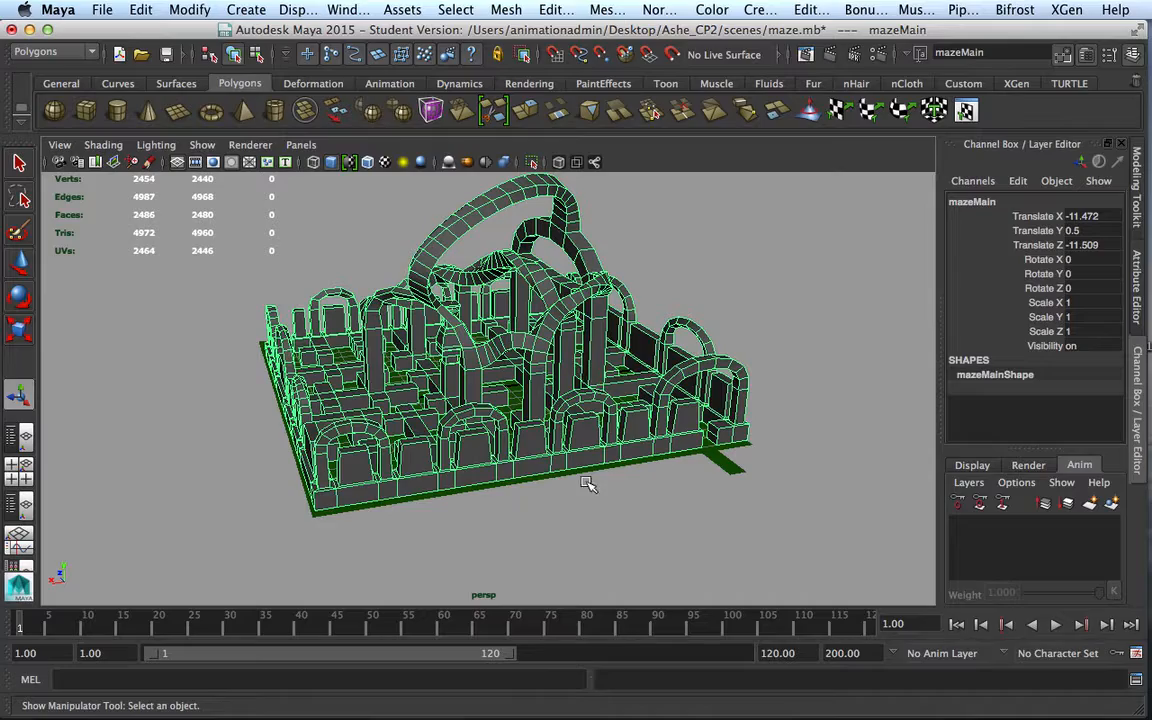
alt+drag(578, 480, 551, 470)
alt+middle_drag(551, 470, 553, 488)
alt+drag(553, 488, 372, 457)
alt+drag(452, 443, 508, 484)
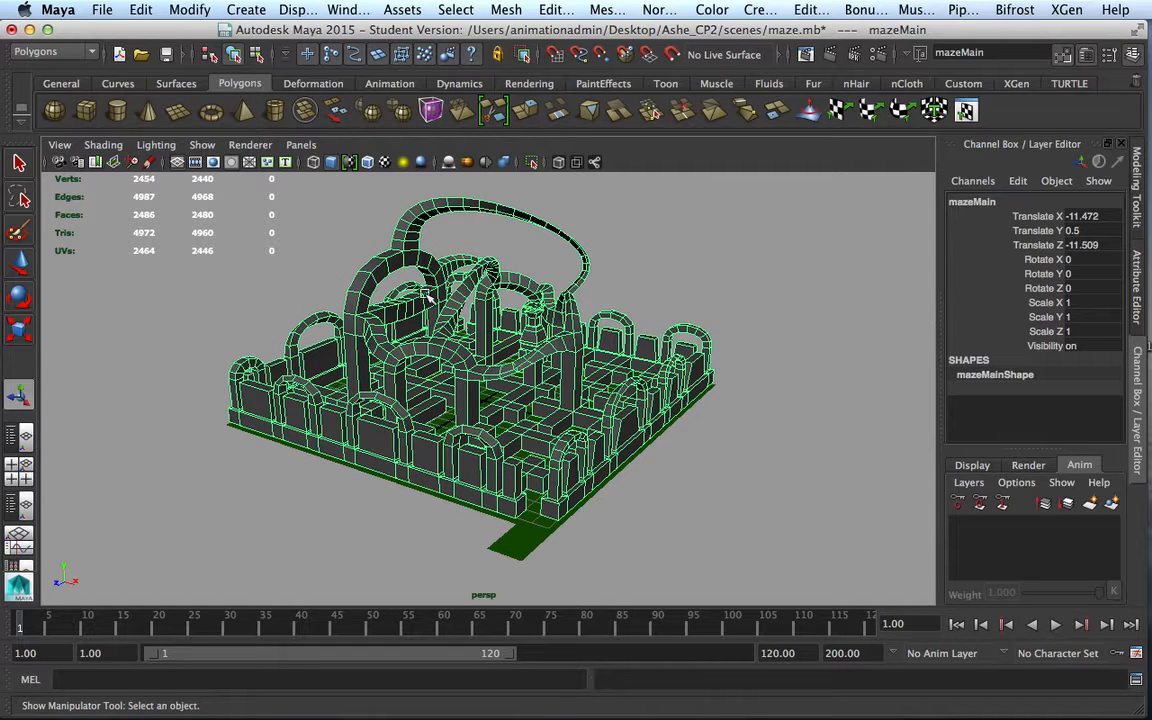
- Start a new empty scene, saving the changes to maze.mb and accepting the student version notice
click(102, 9)
click(120, 41)
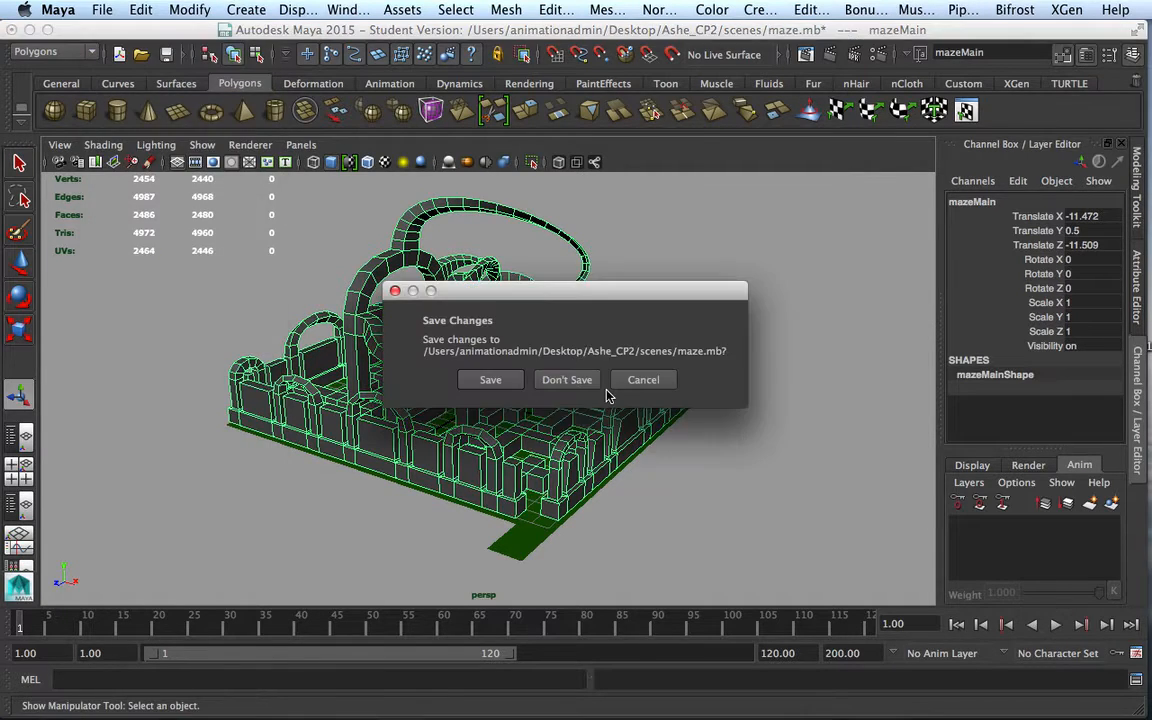
click(490, 379)
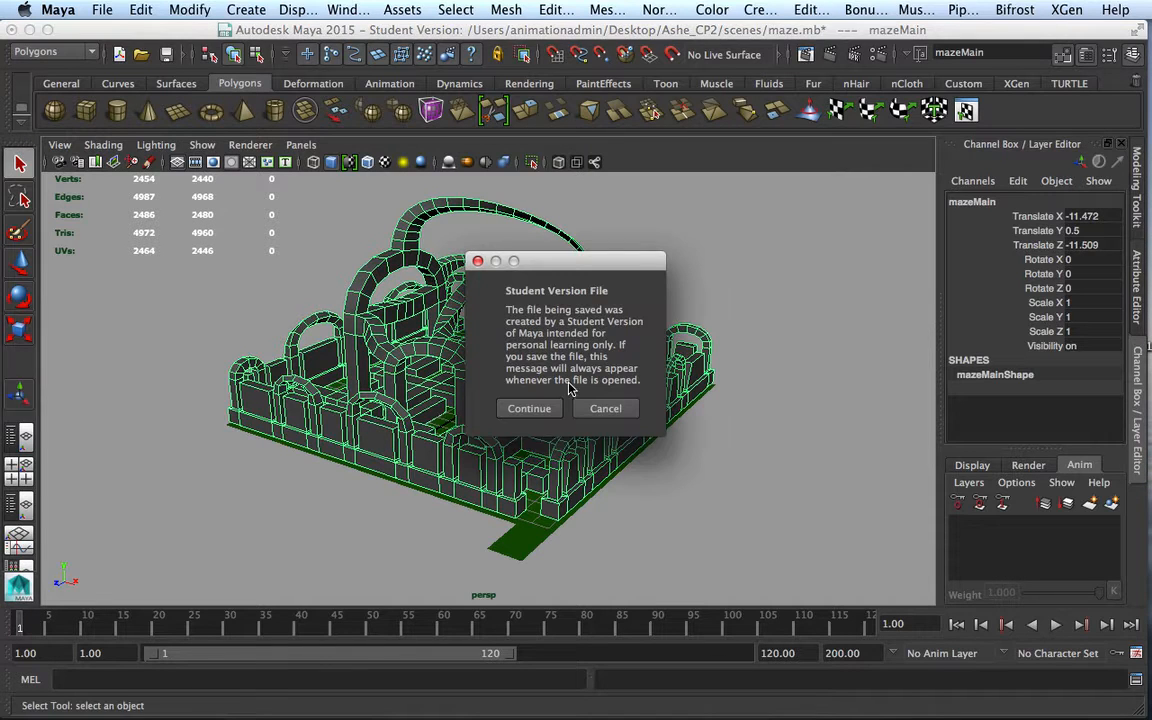
click(529, 408)
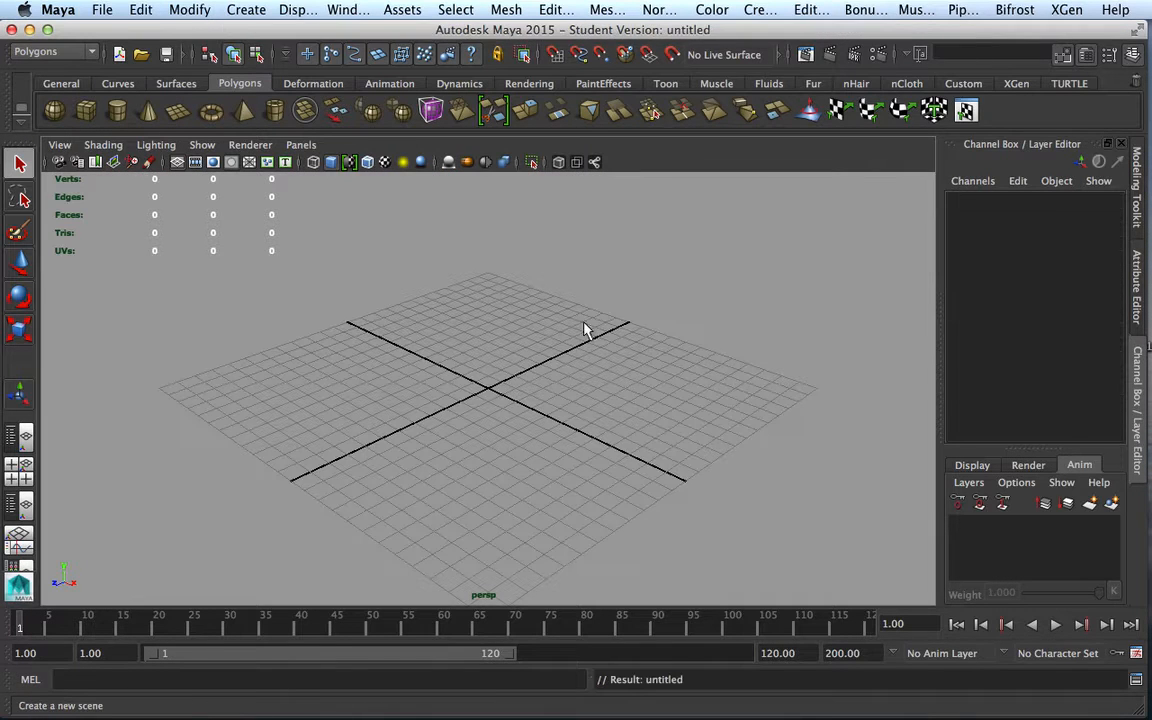
- Create a polygon cube at the origin and set its Translate Y to 0.5
click(84, 108)
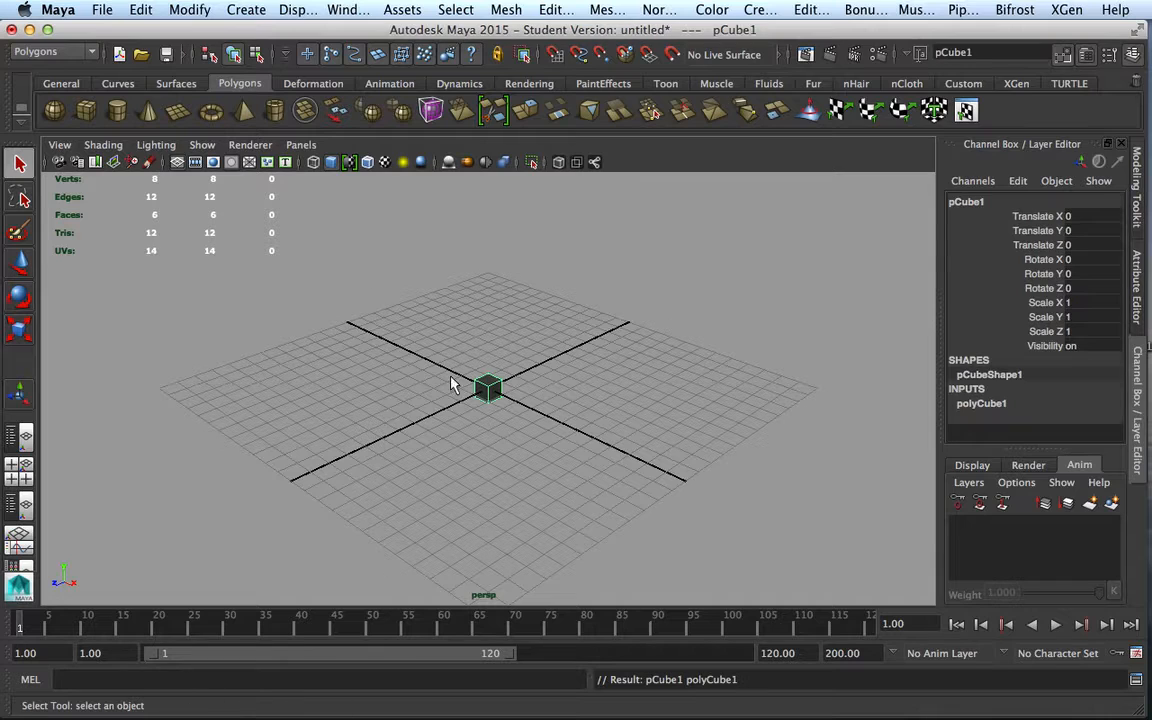
key(w)
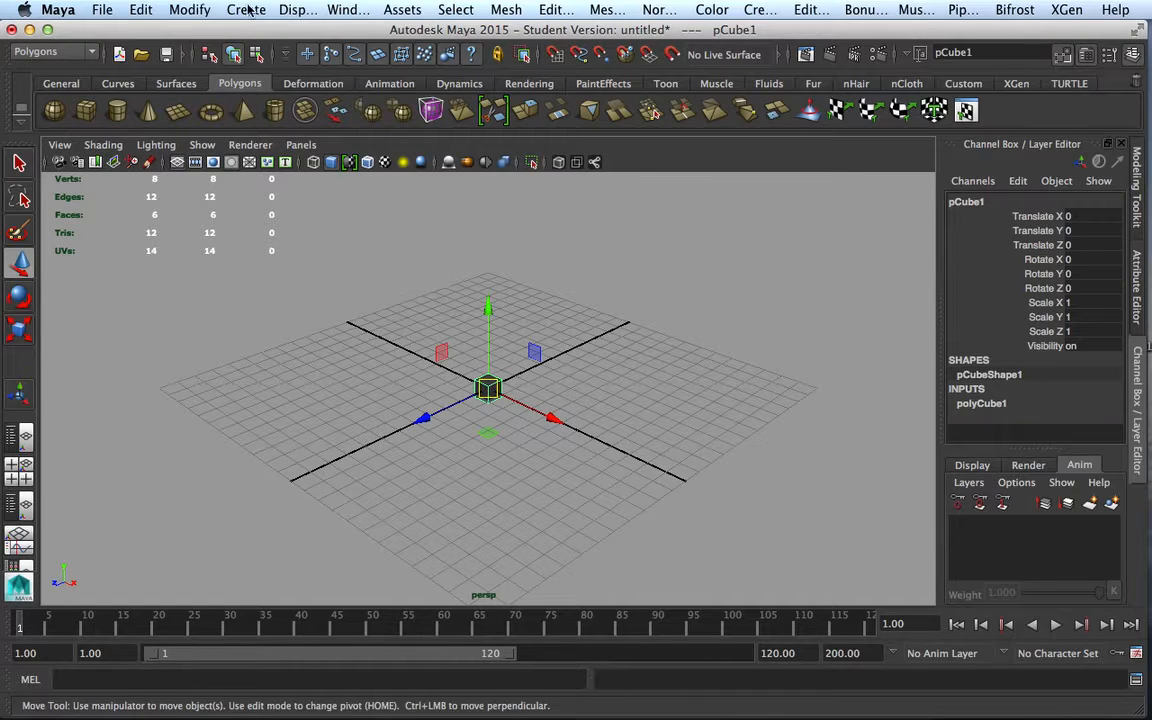
click(1093, 231)
text(0.5)
key(Return)
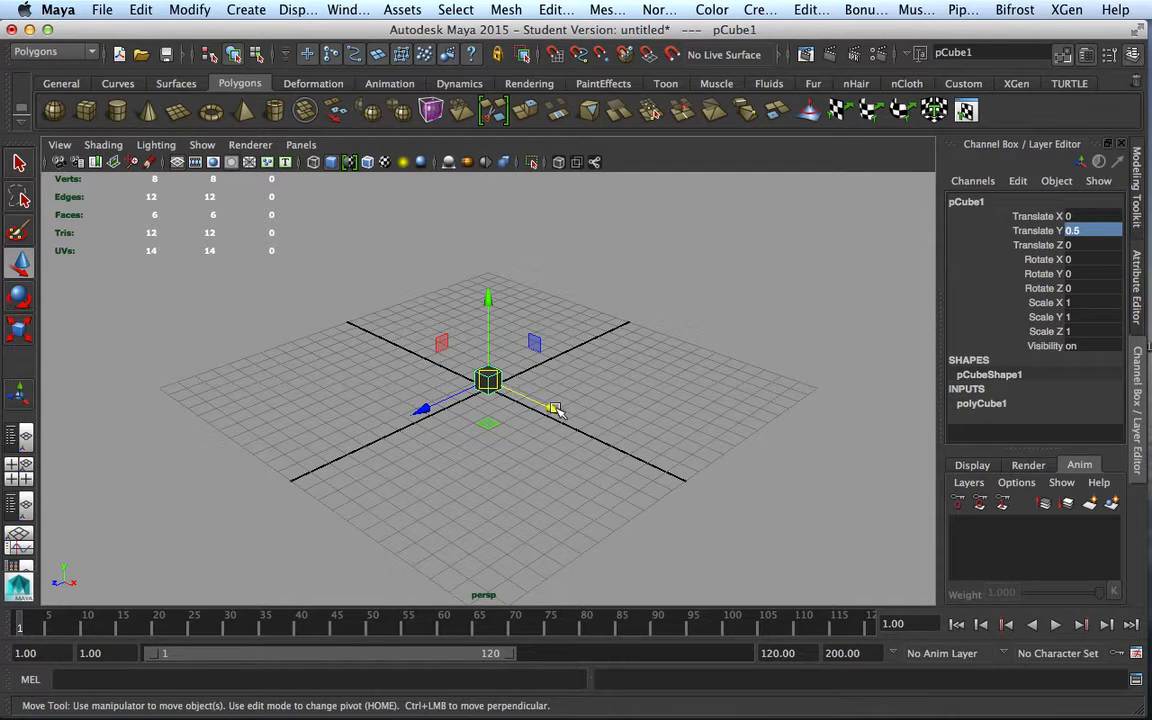
- Move the cube to the grid's far corner, aligning it with the grid squares at about X -11.5 and Z -12.5
drag(549, 407, 406, 335)
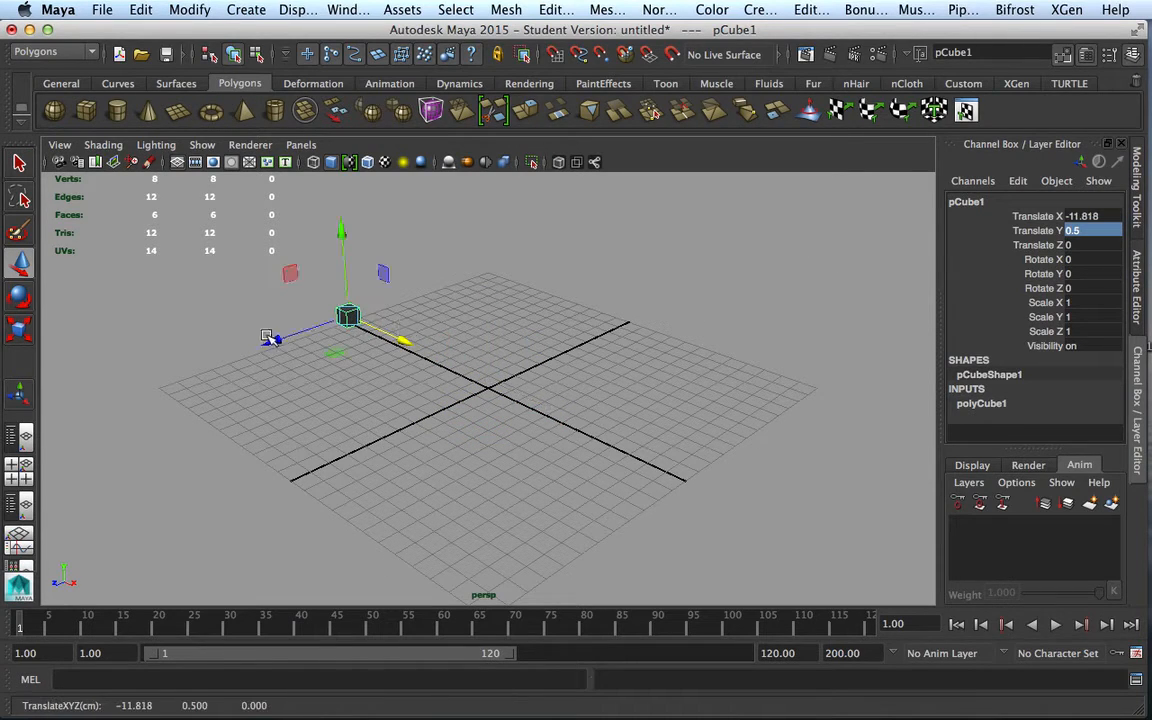
drag(271, 339, 444, 320)
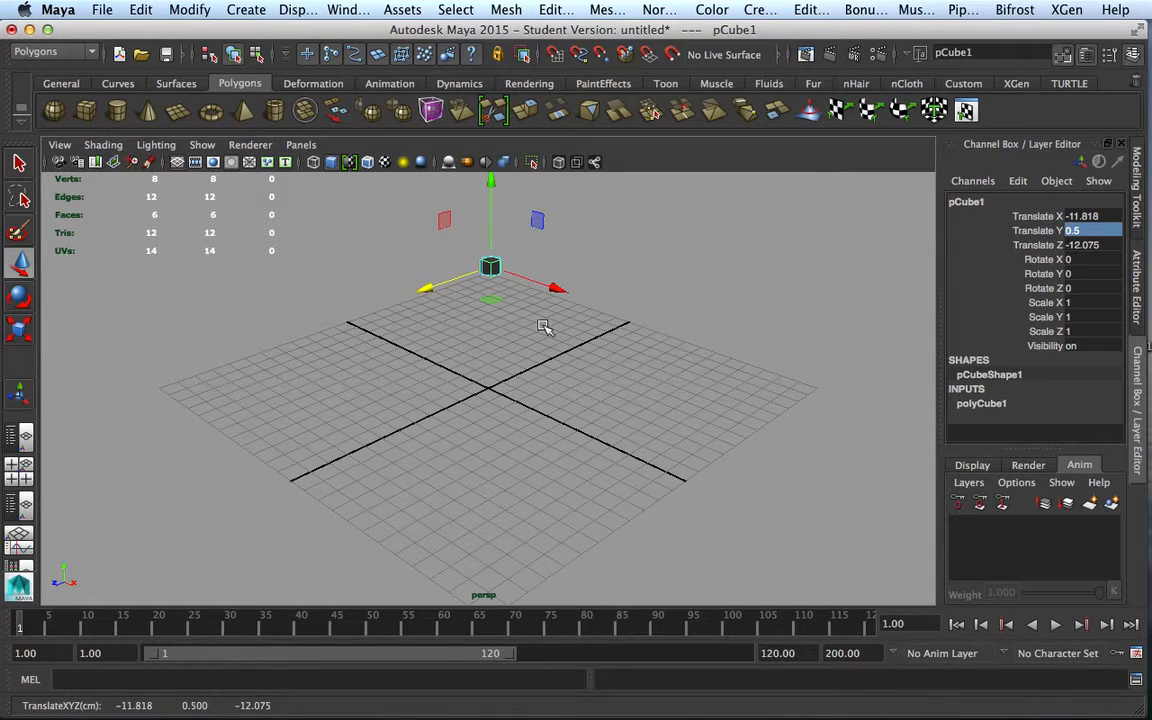
key(space)
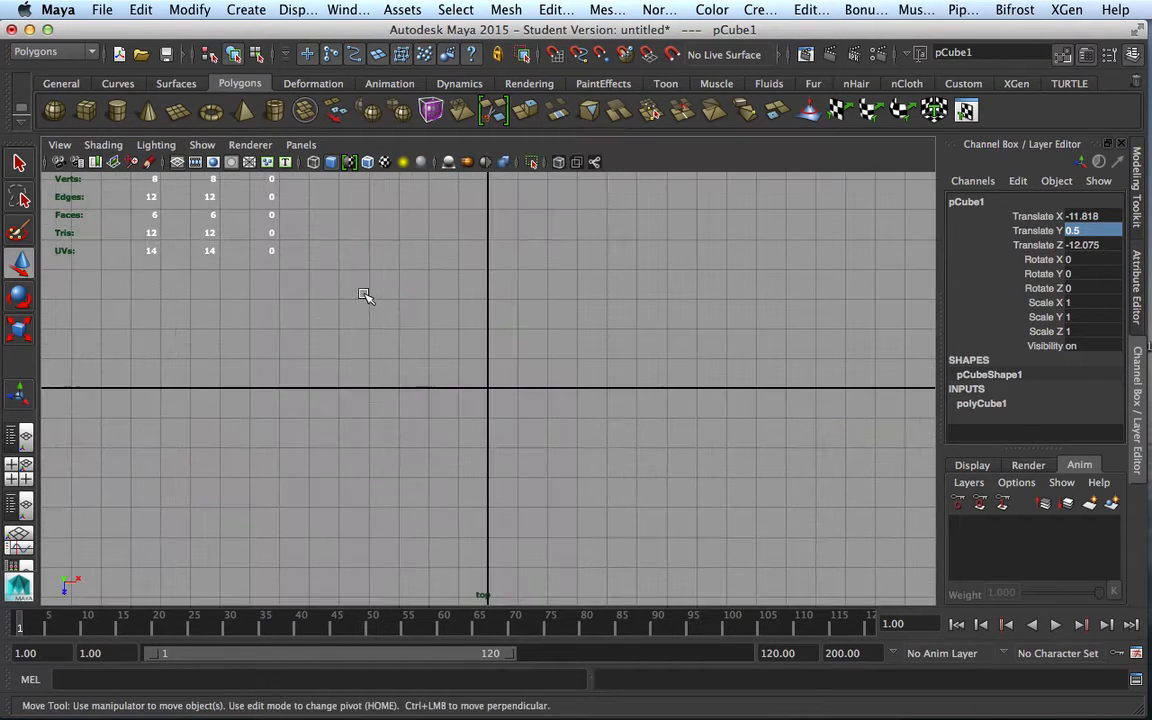
key(f)
scroll(548, 380, down, 5)
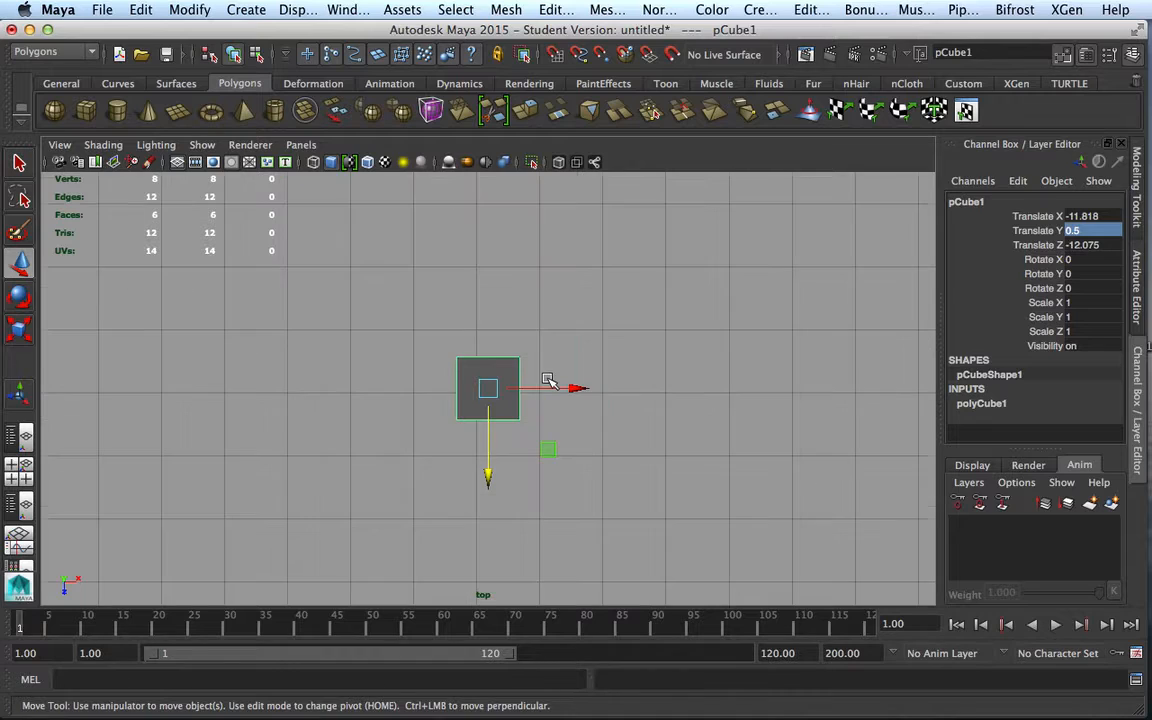
drag(489, 479, 490, 445)
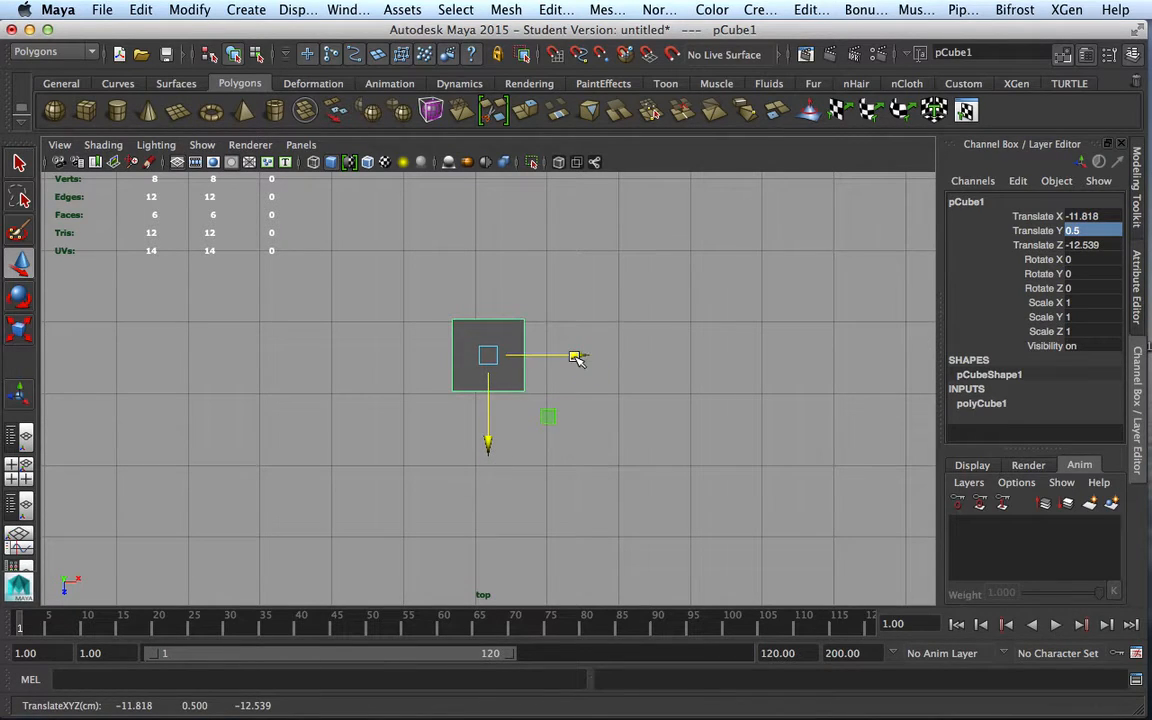
drag(576, 355, 596, 363)
key(space)
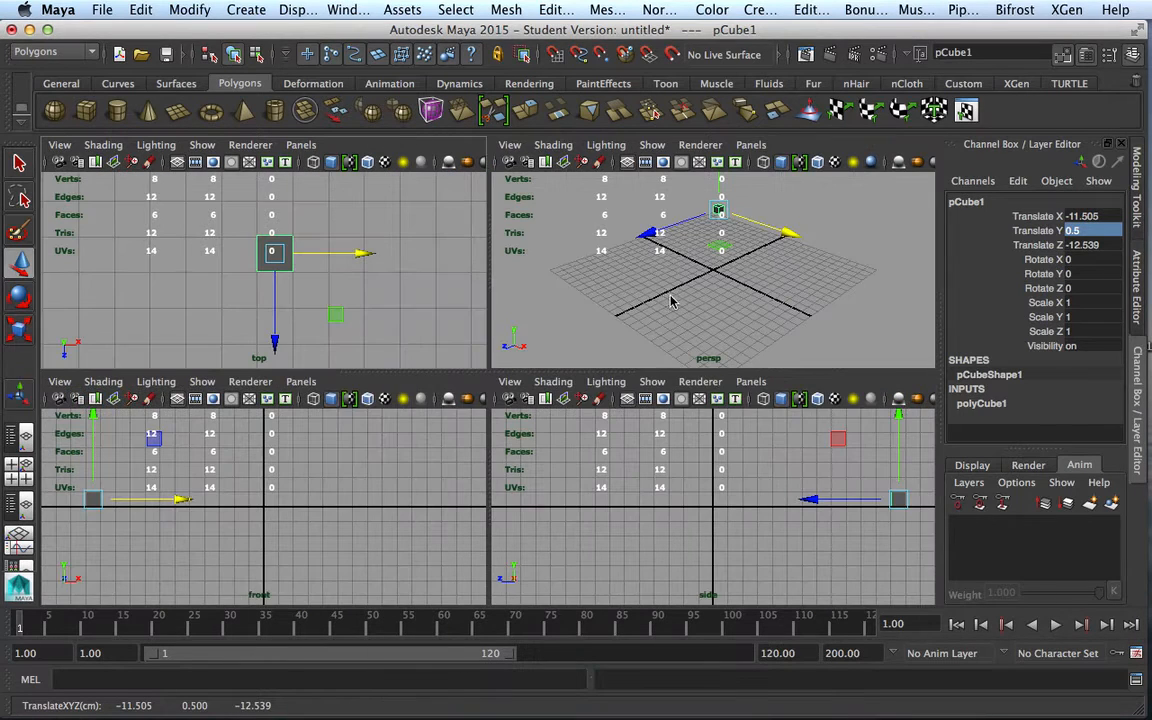
key(space)
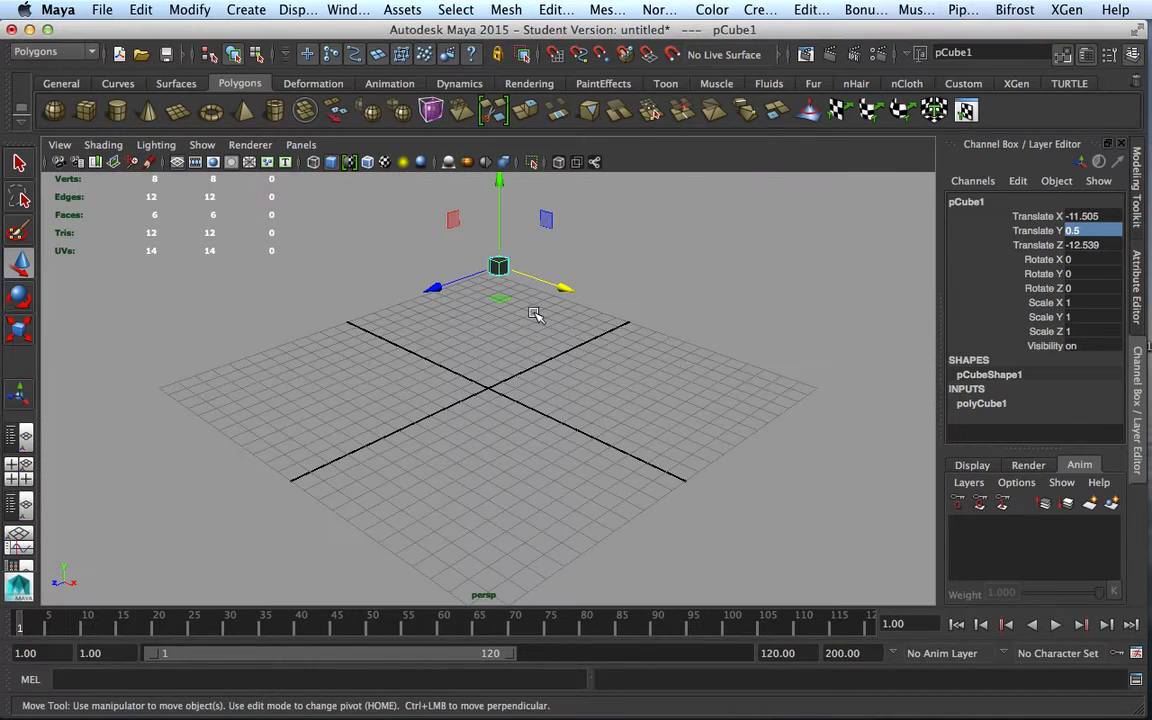
- Extrude the cube's positive X face along the grid's back edge to about X 11.05, and reselect the whole object
right_drag(510, 278, 514, 319)
click(500, 266)
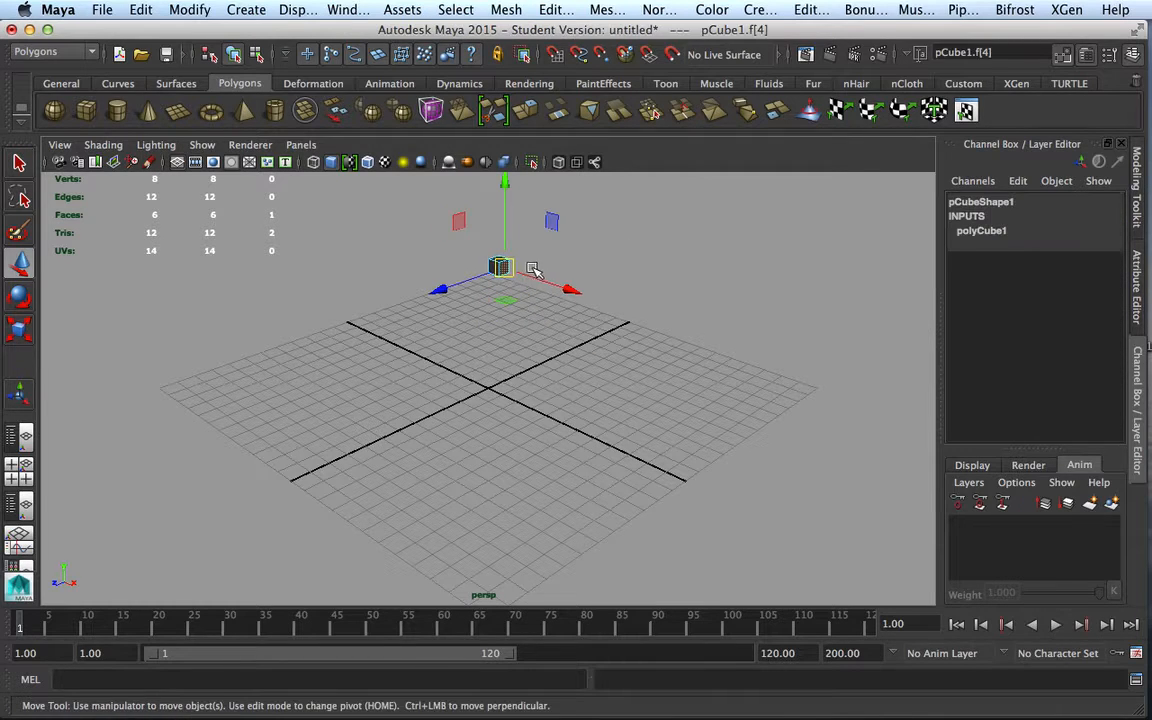
key(ctrl+e)
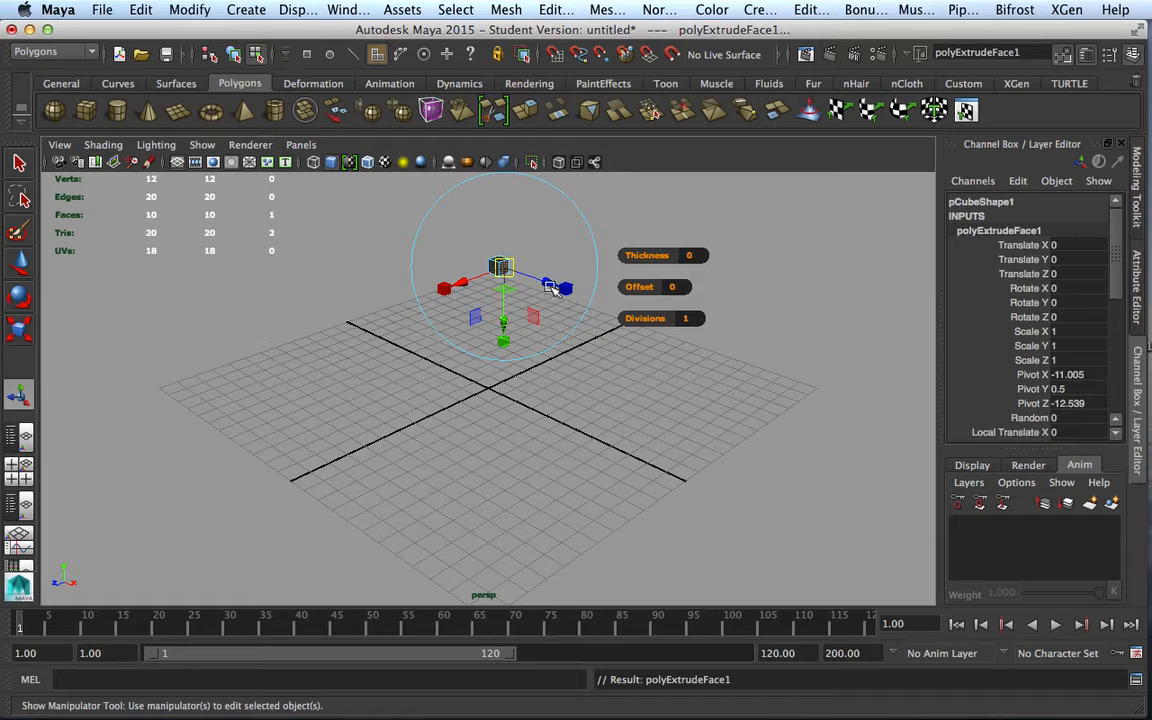
drag(548, 284, 868, 435)
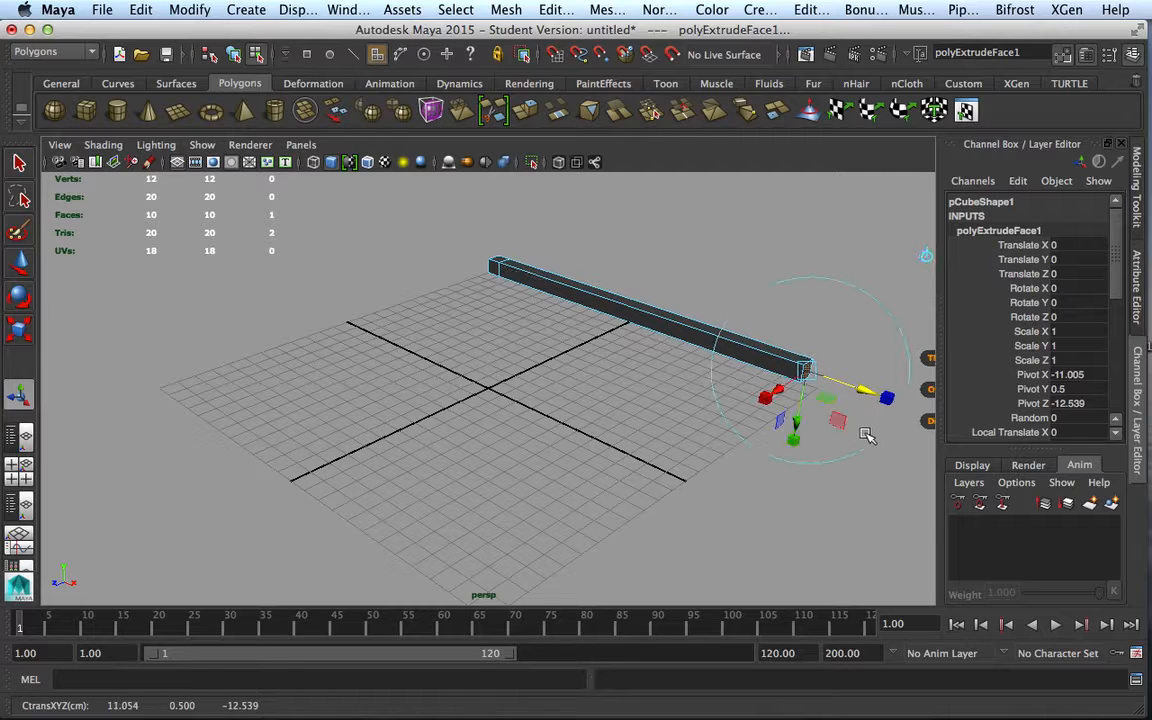
alt+drag(768, 490, 849, 451)
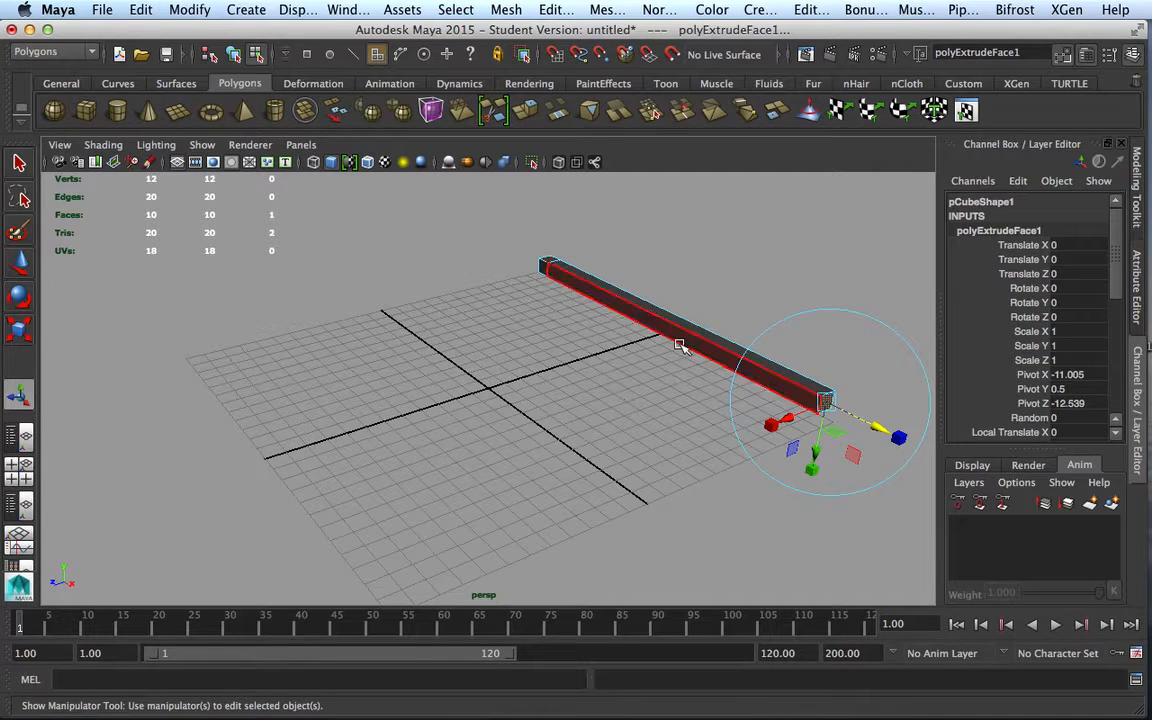
key(q)
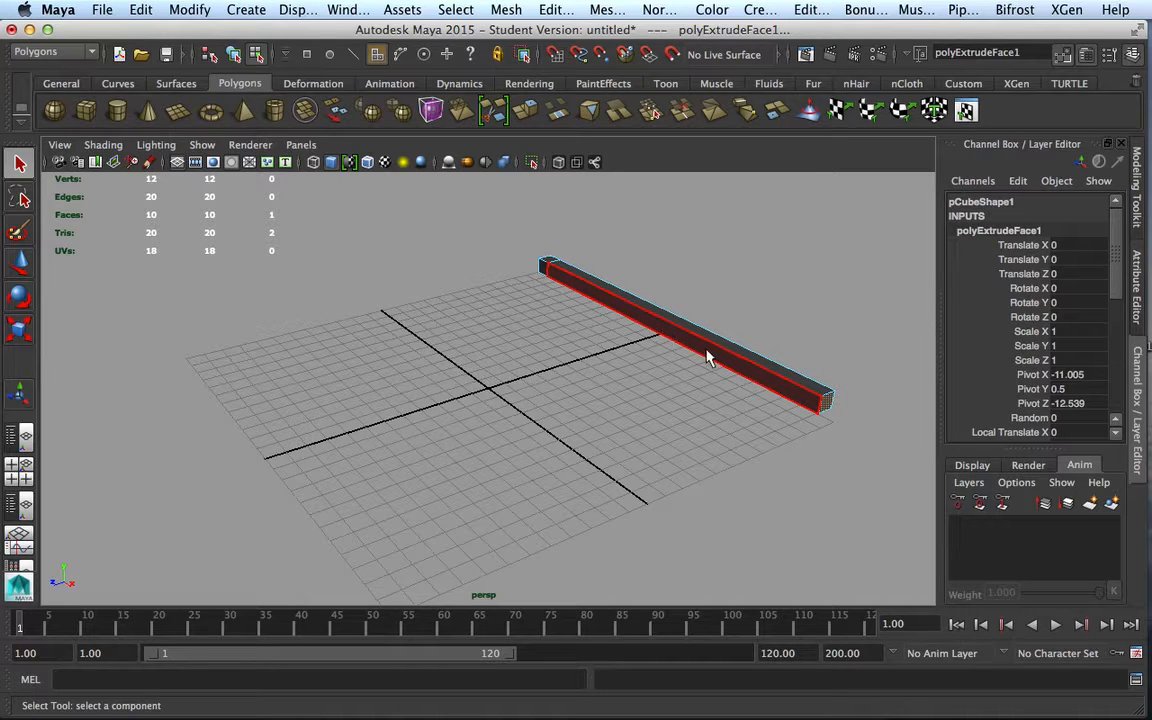
right_drag(707, 290, 766, 280)
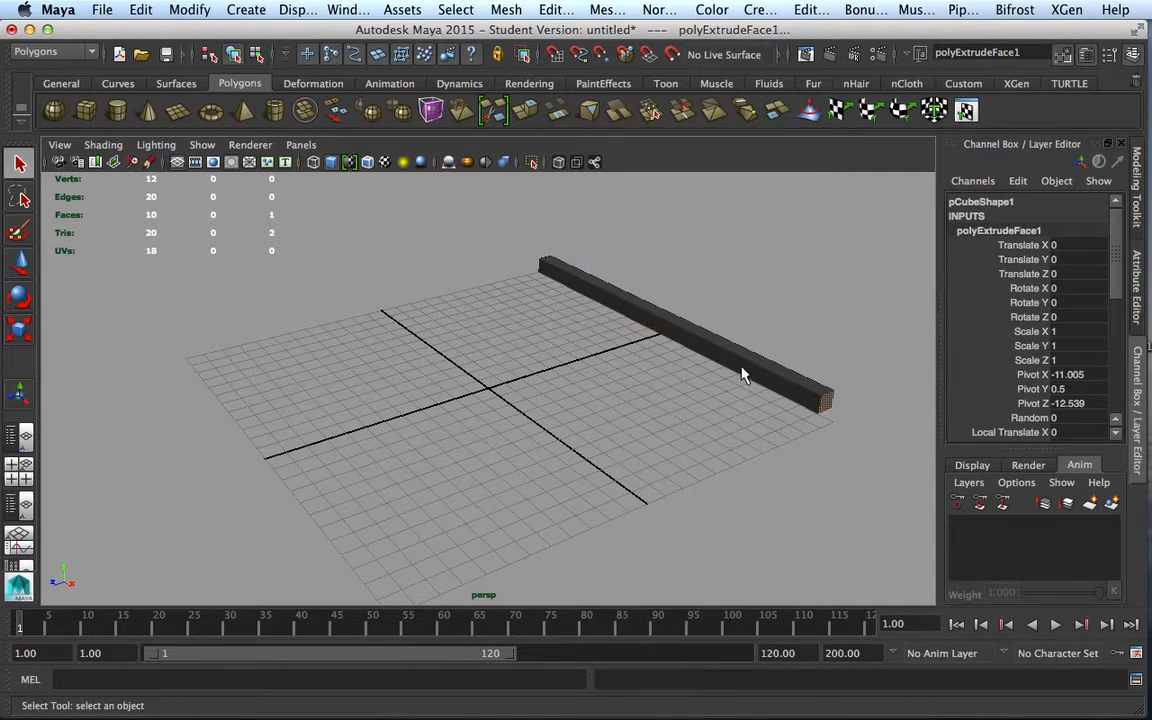
alt+drag(710, 437, 762, 440)
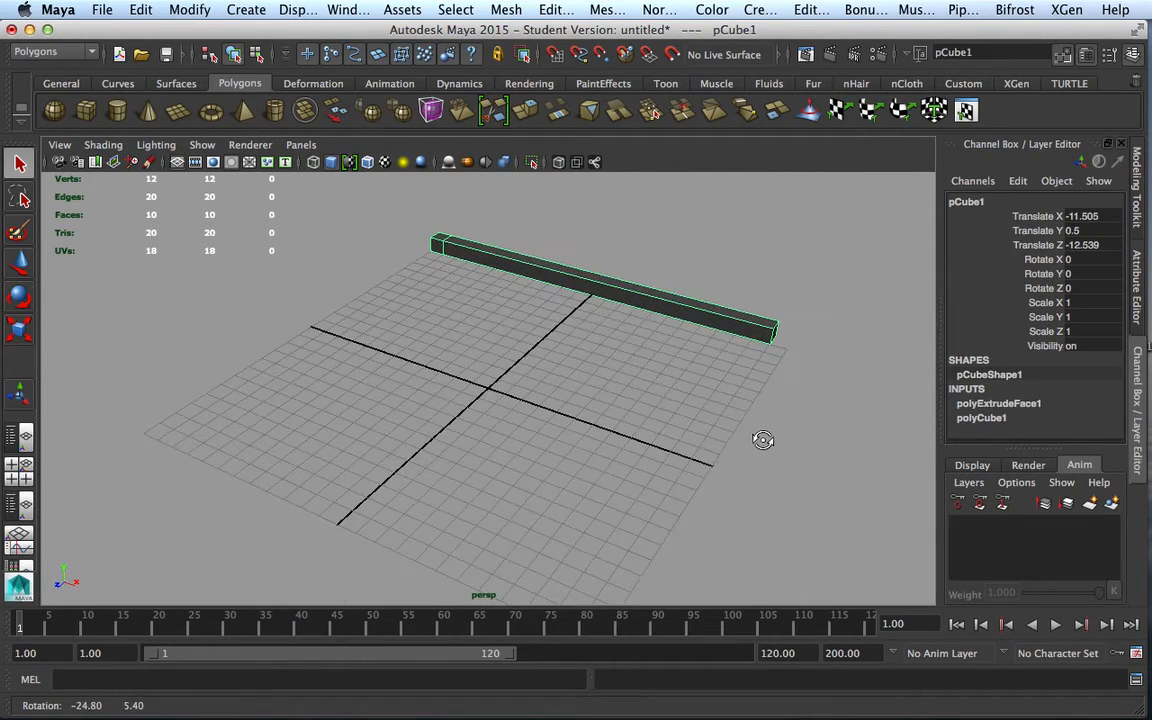
- In the top view, use the Insert Edge Loop Tool to add a loop one grid square in from the bar's positive X end
key(space)
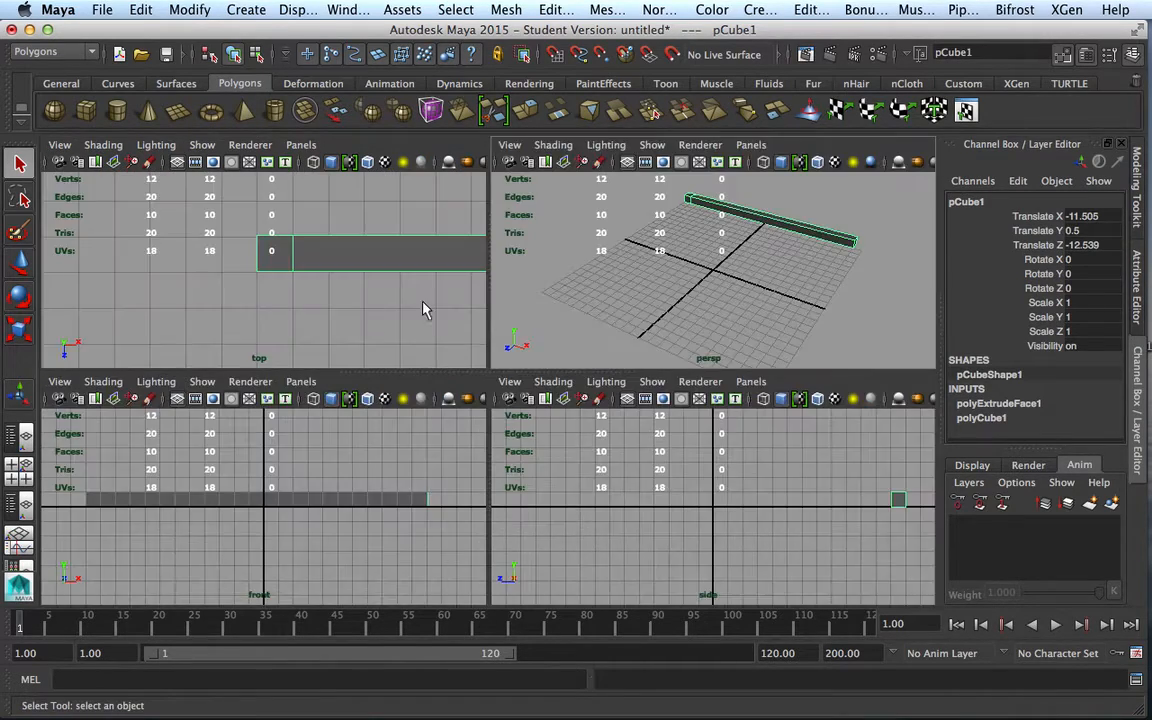
key(space)
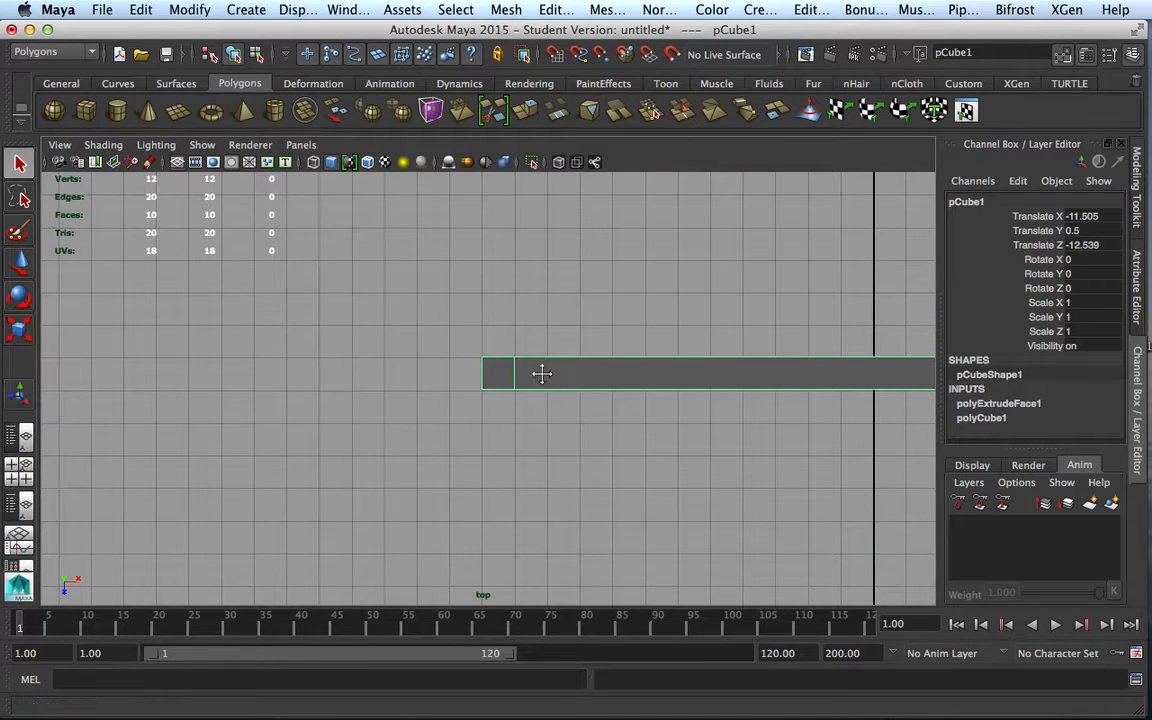
alt+middle_drag(540, 373, 352, 353)
alt+middle_drag(566, 357, 463, 342)
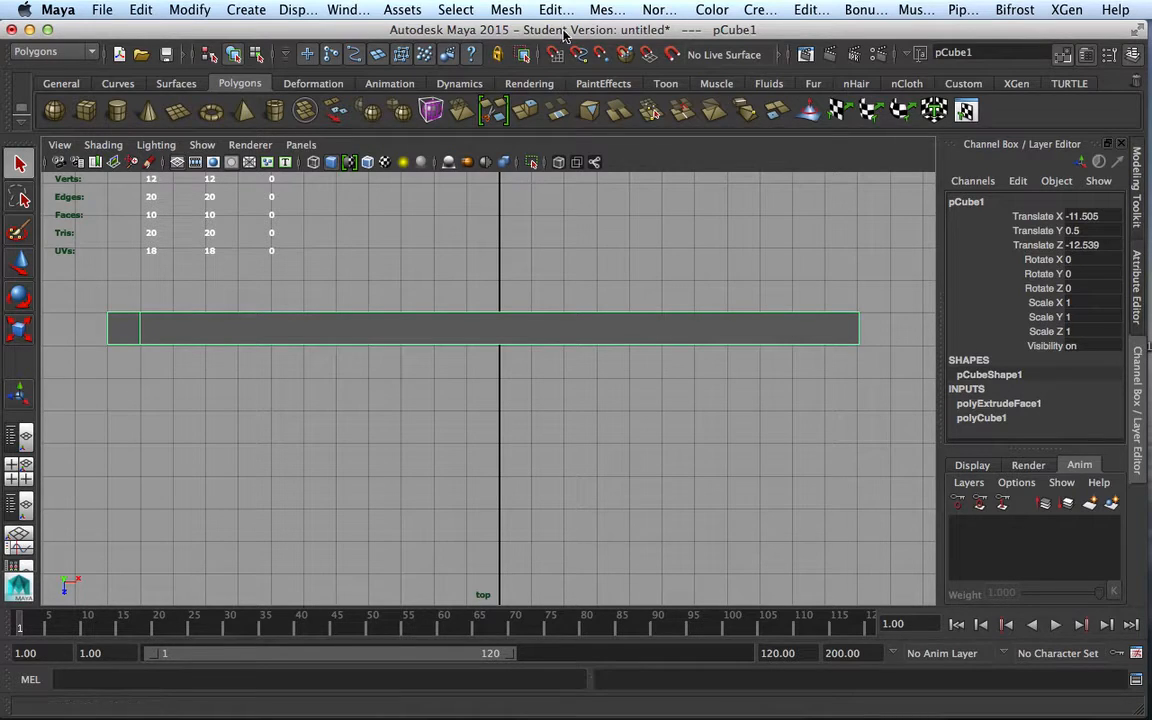
click(603, 10)
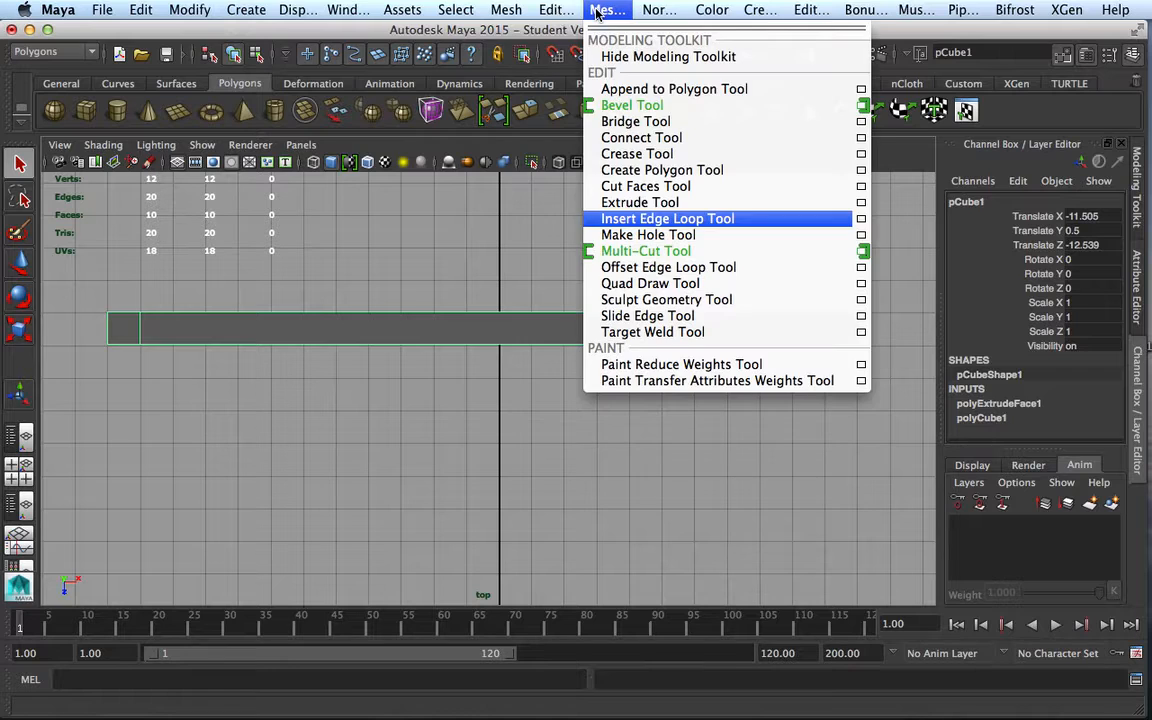
click(678, 220)
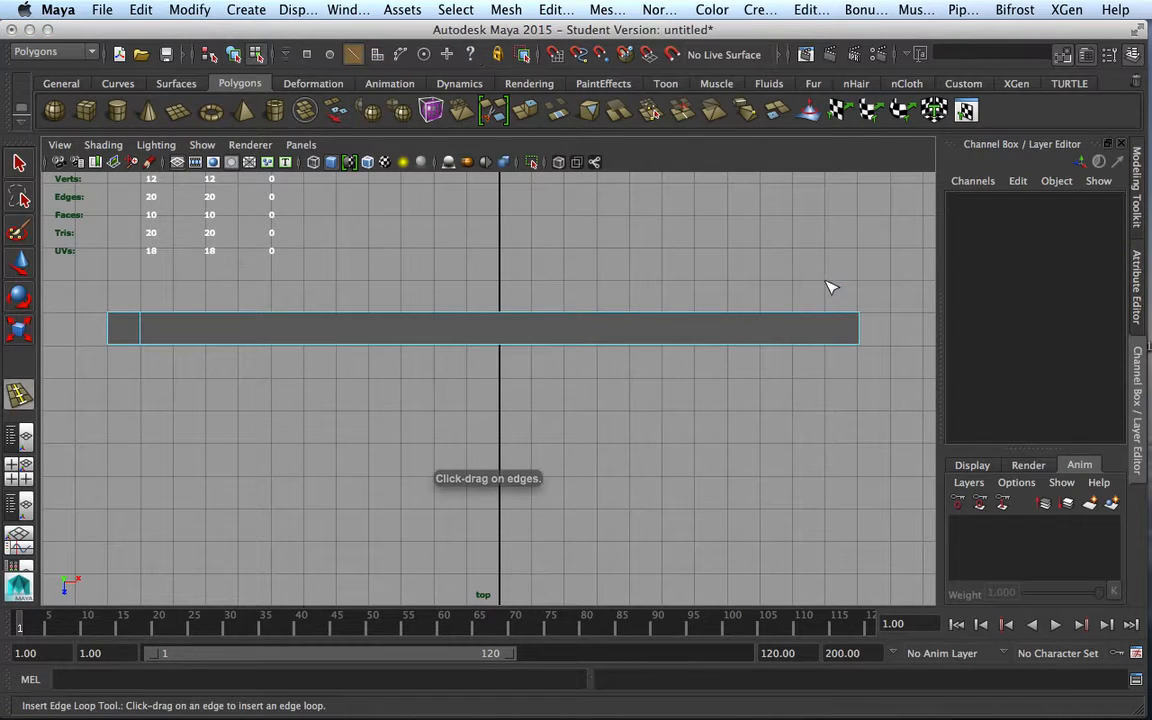
click(829, 320)
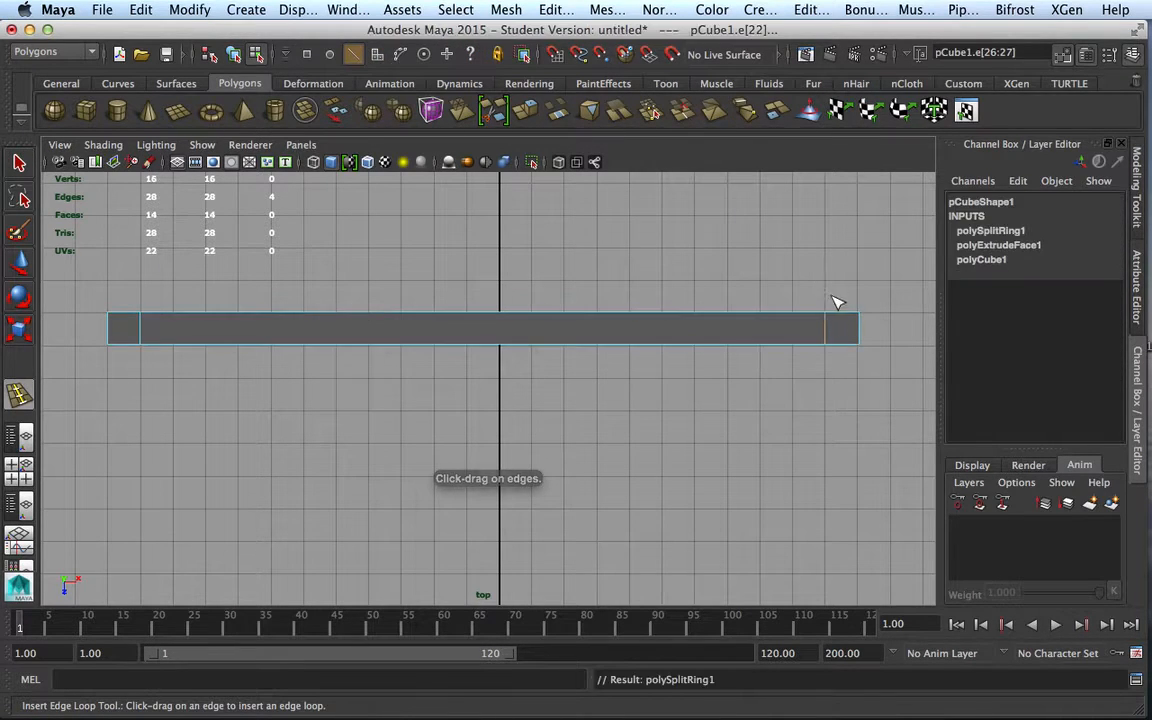
- Insert three pairs of grid-aligned edge loops on the bar's negative X half, at about X -9/-8, -6/-5 and -3/-2
click(208, 317)
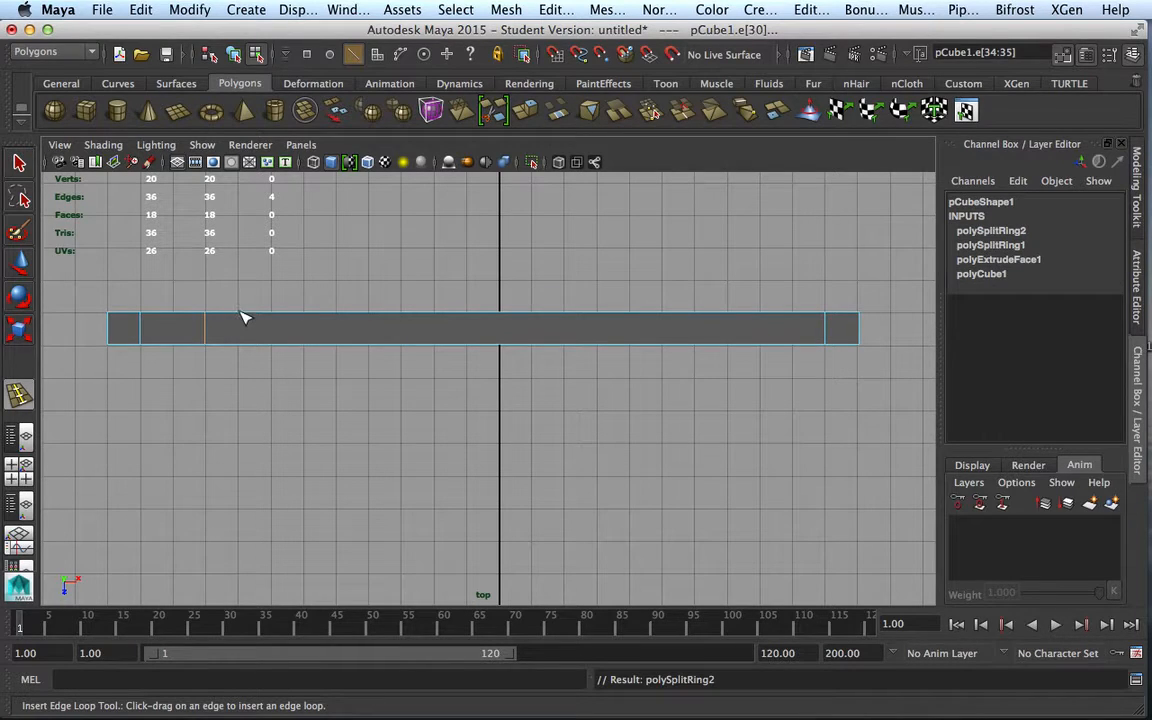
click(239, 320)
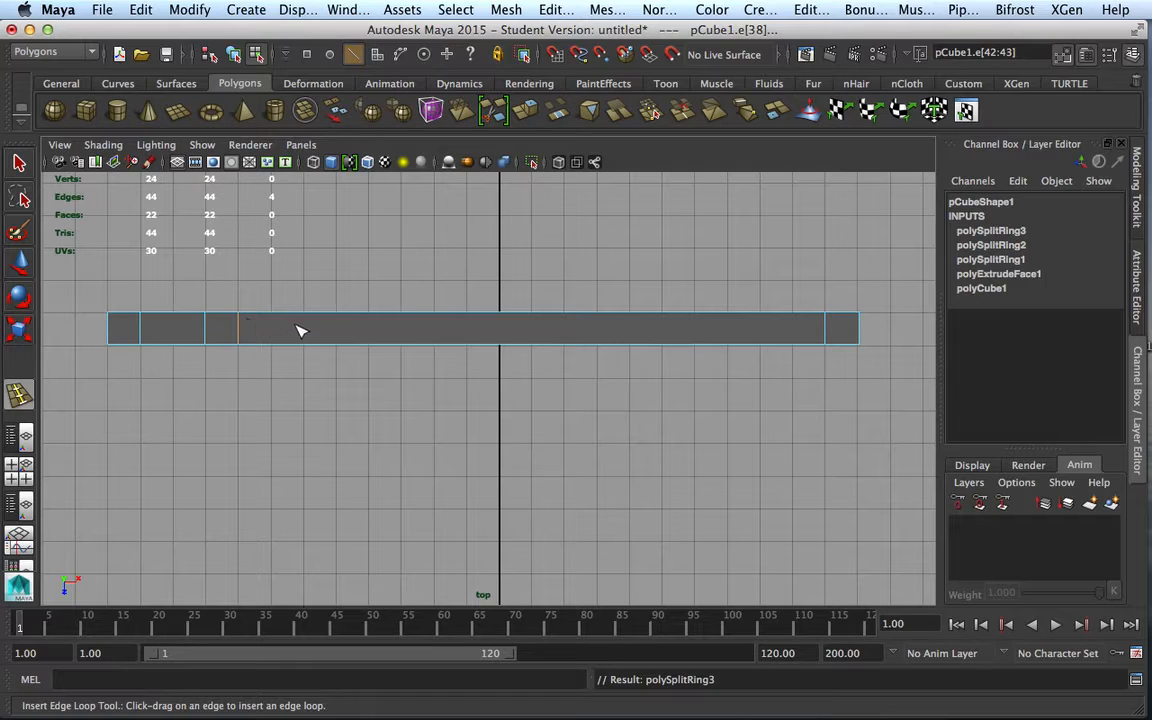
click(304, 318)
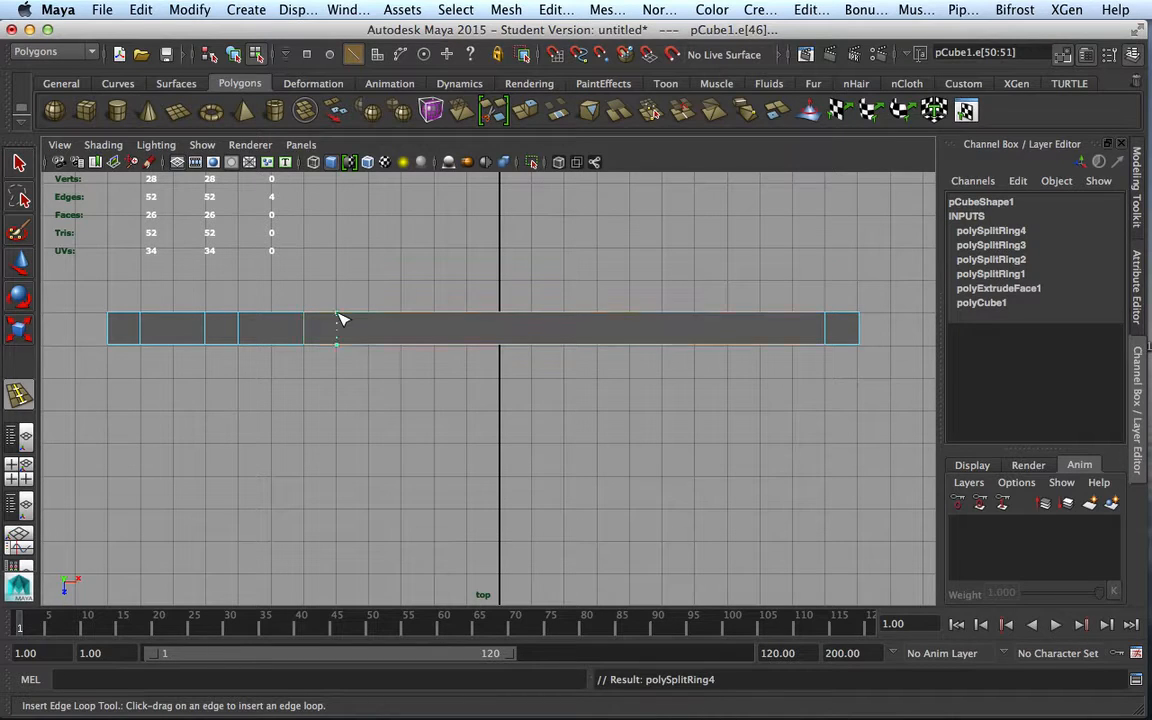
click(338, 318)
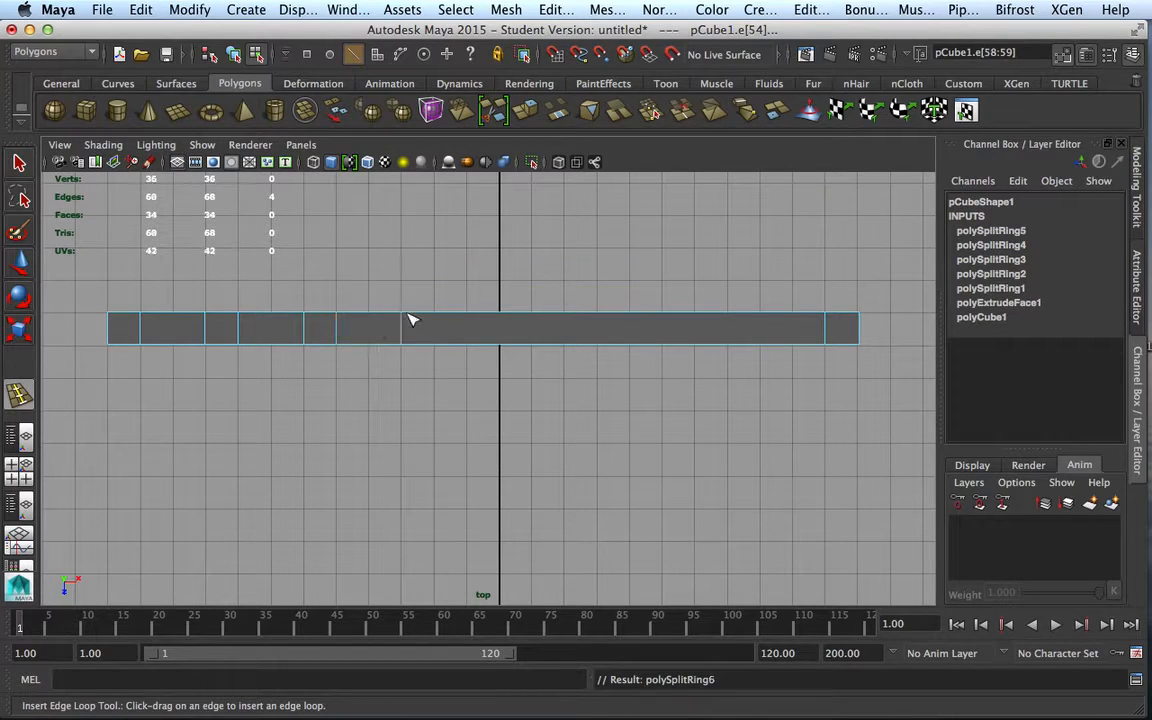
click(401, 320)
click(436, 320)
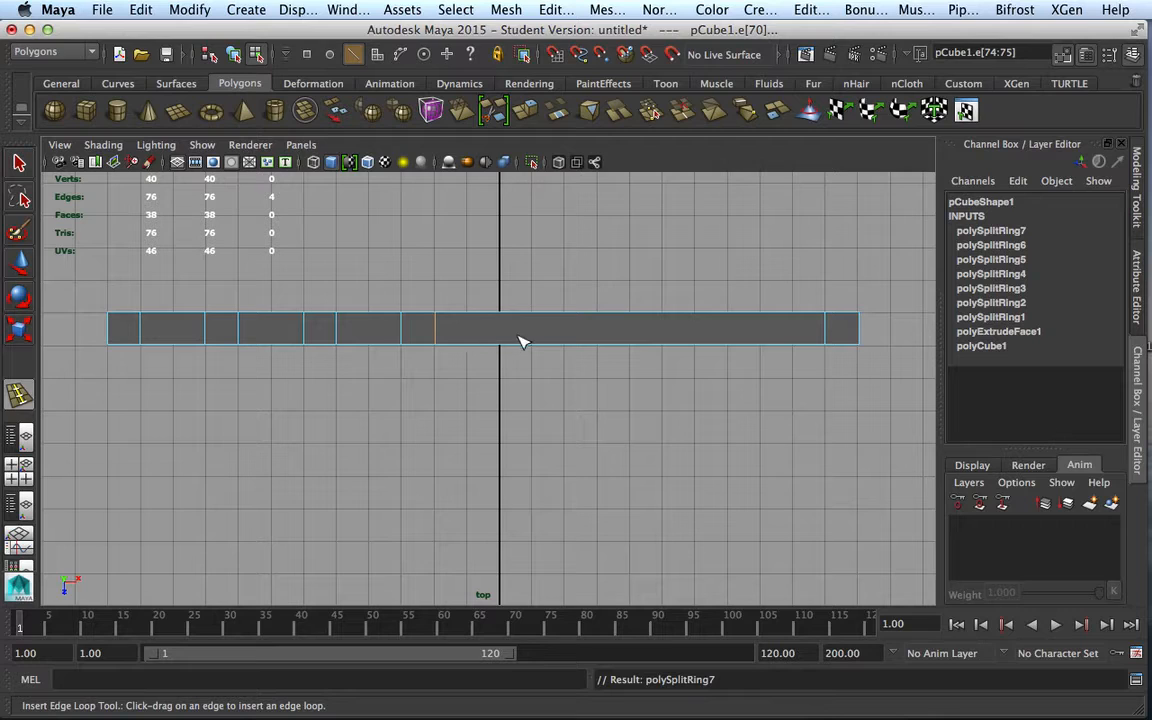
- Insert grid-aligned edge loops on the bar's positive X half at about X 2, 3, 5, 6, 8 and 9
click(566, 320)
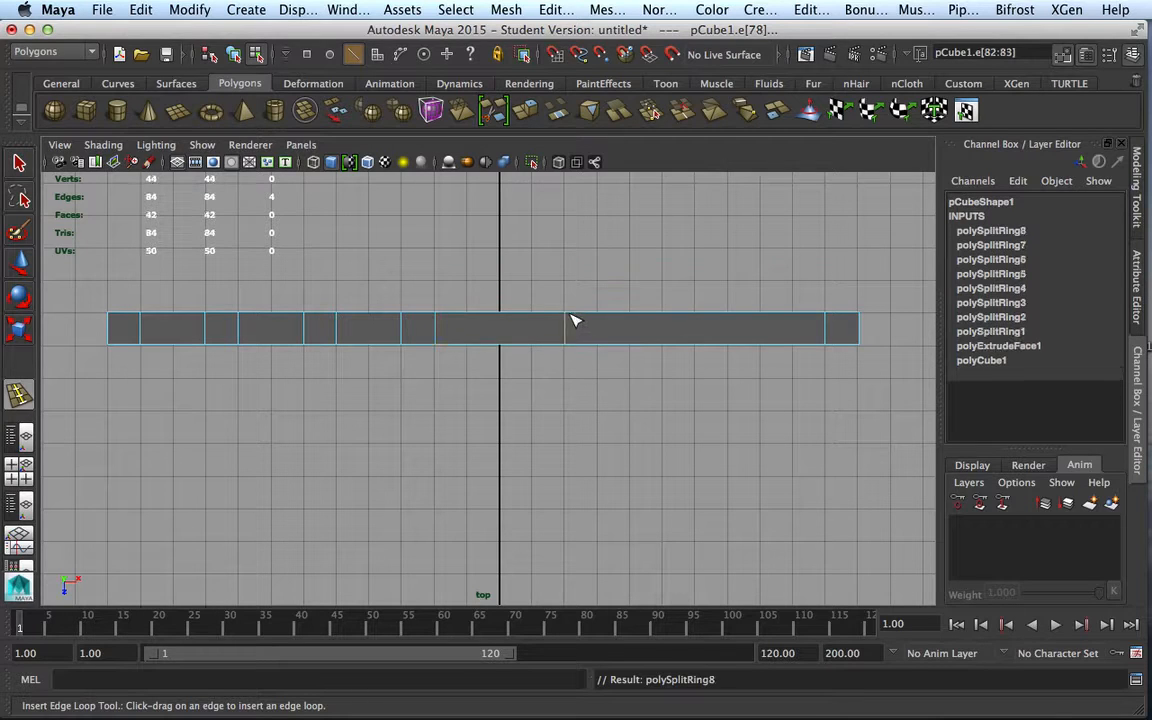
click(598, 320)
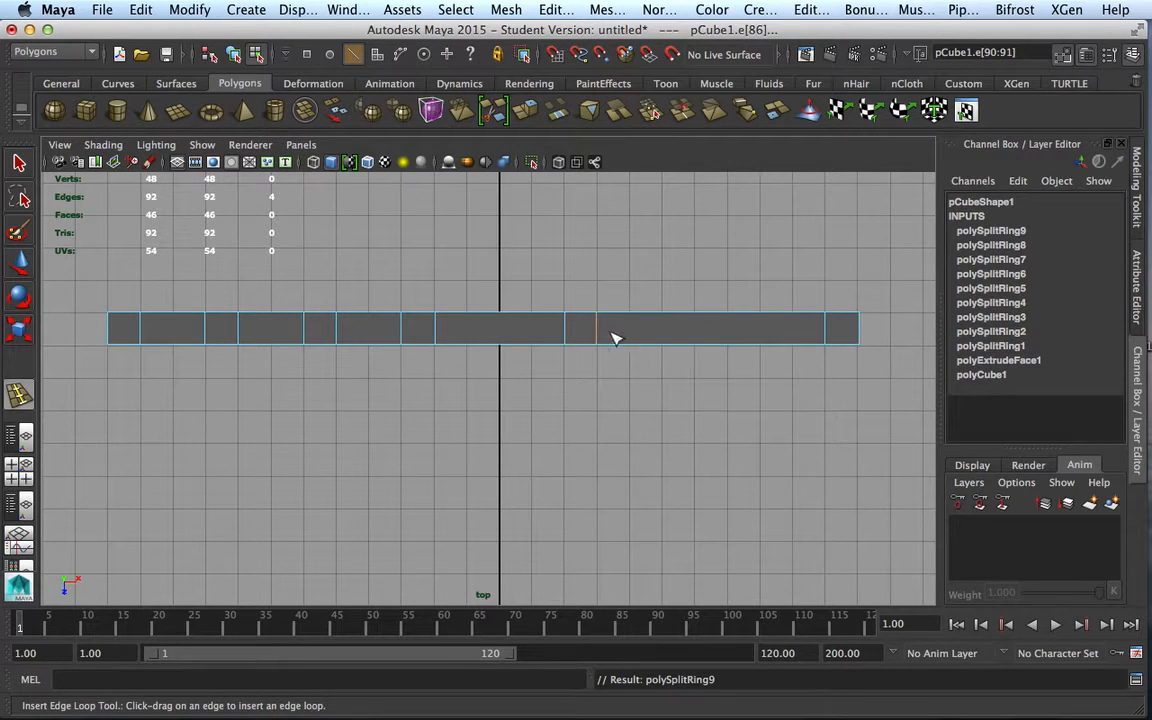
click(663, 318)
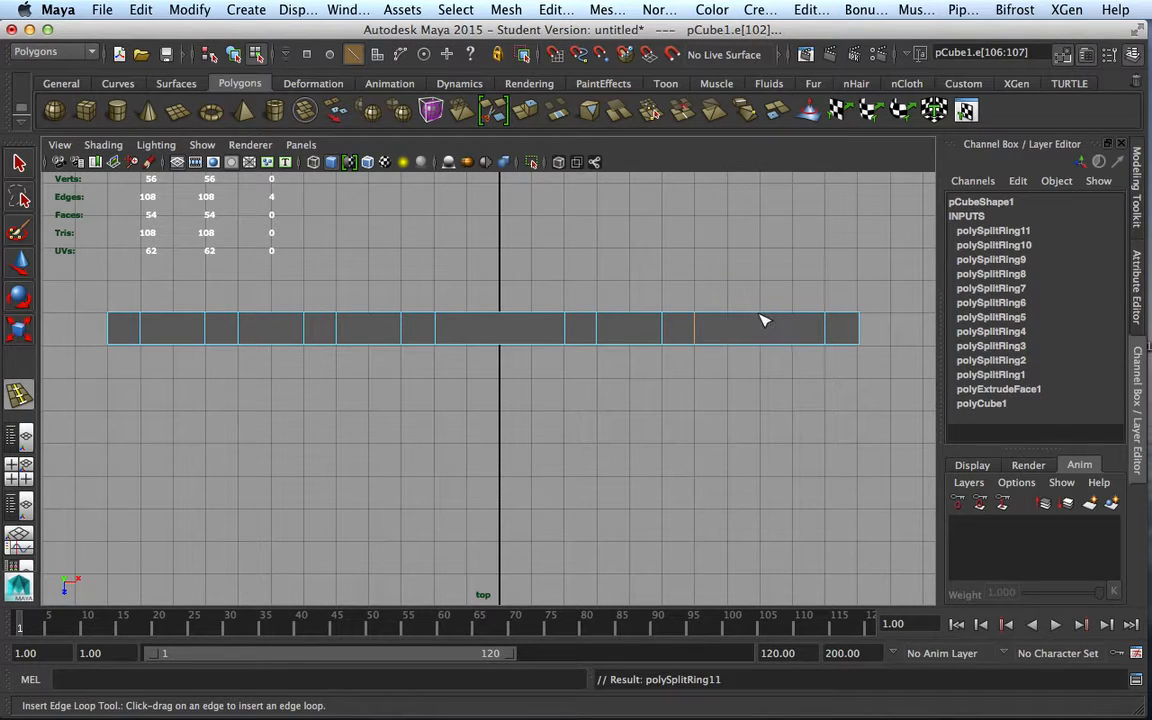
click(760, 322)
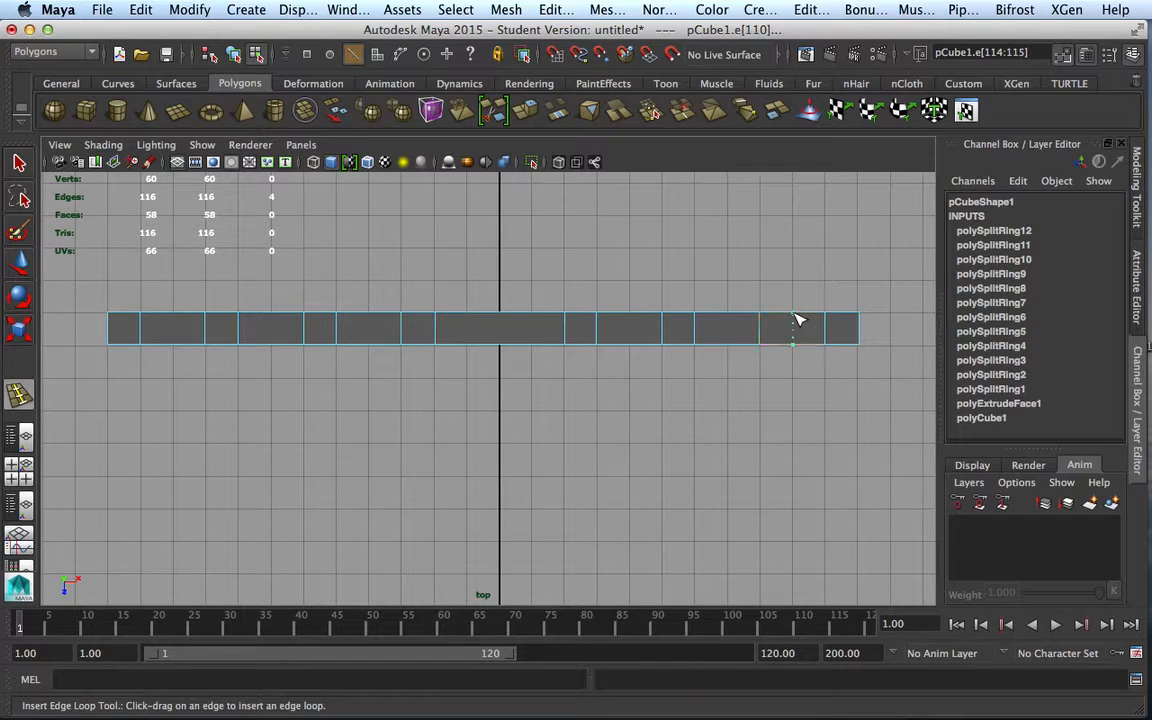
click(793, 334)
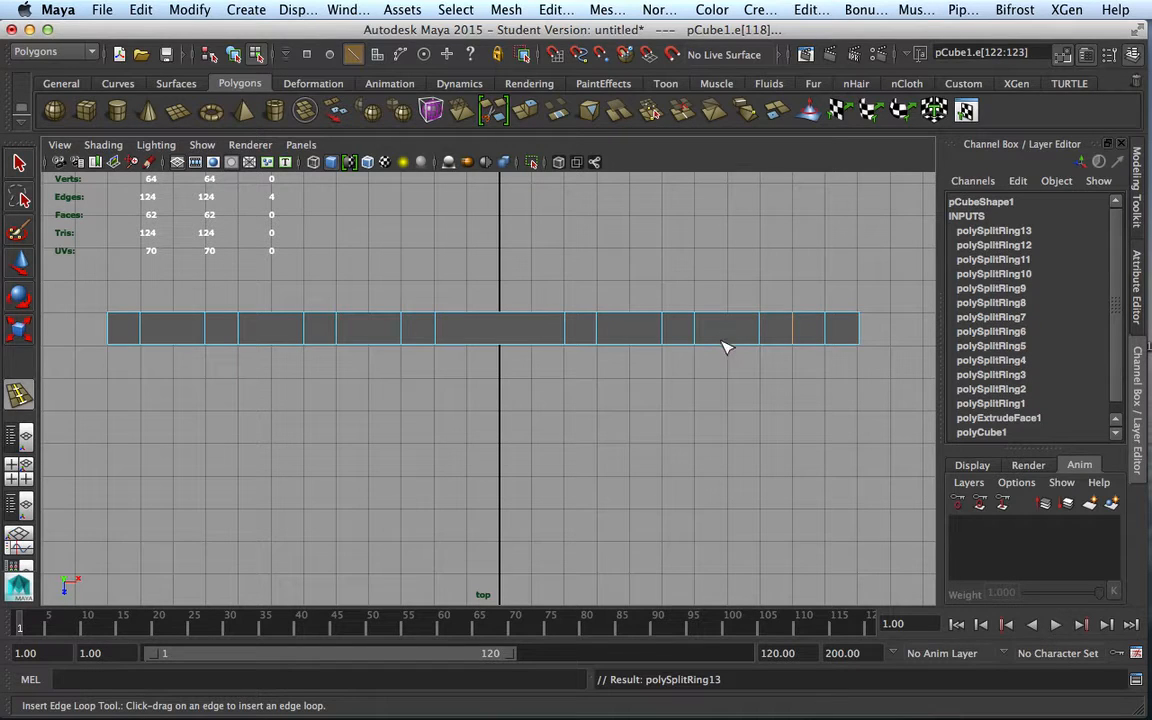
- Return the bar to object mode and switch back to the Select Tool in the perspective view
right_click(726, 346)
right_drag(733, 335, 781, 270)
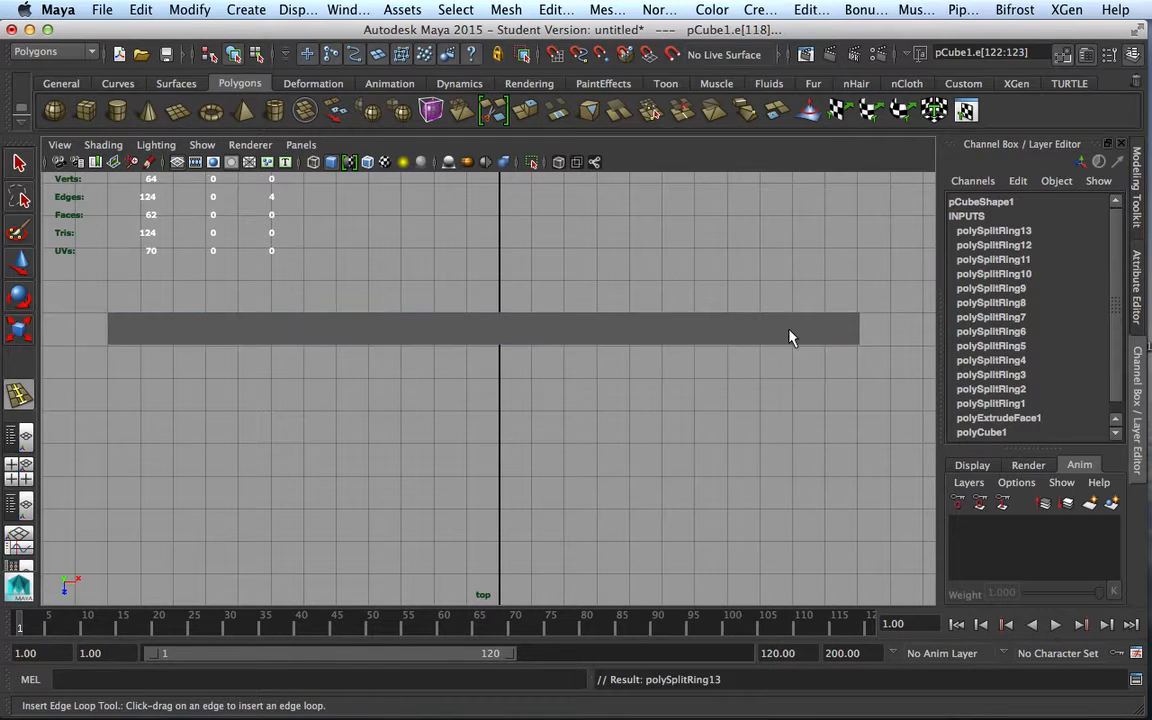
key(space)
key(space)
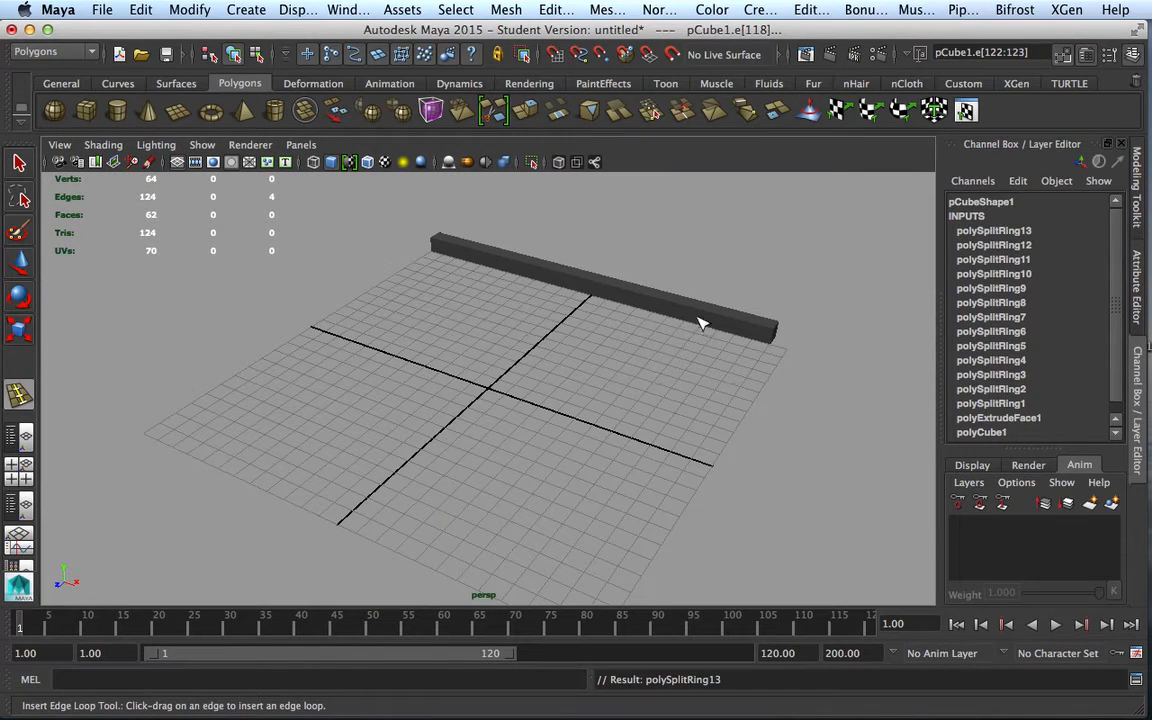
key(q)
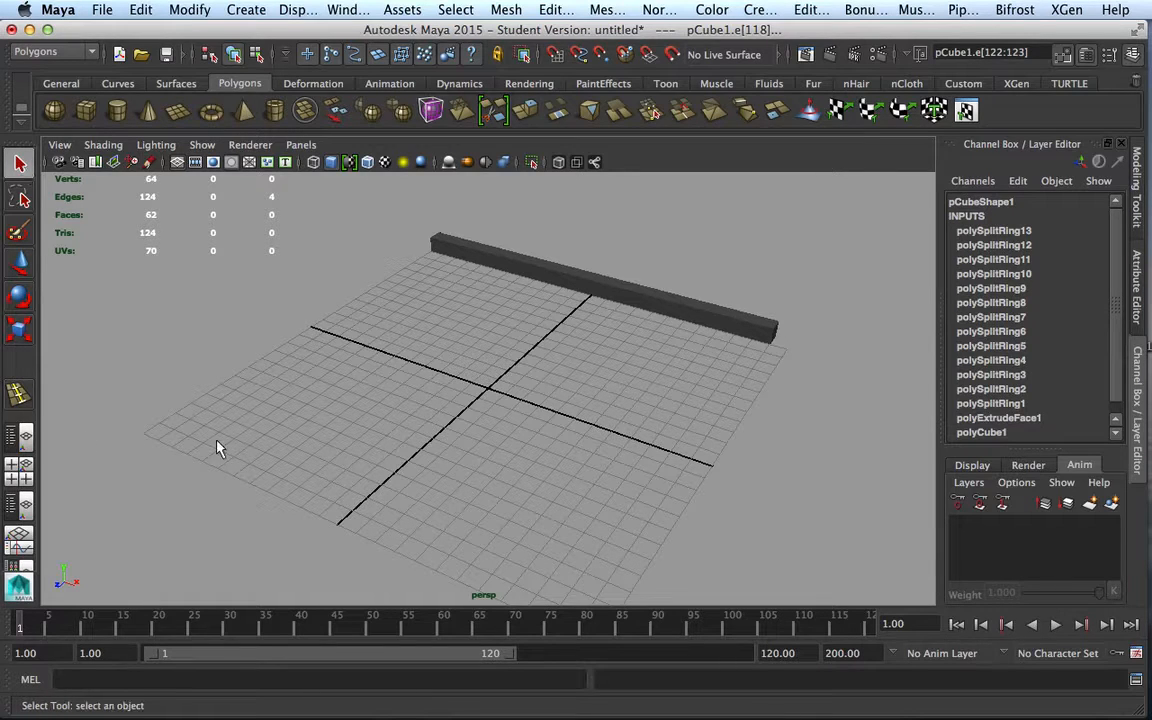
- Turn on wireframe on shaded in the perspective view so the bar's edges show while it is deselected
click(681, 317)
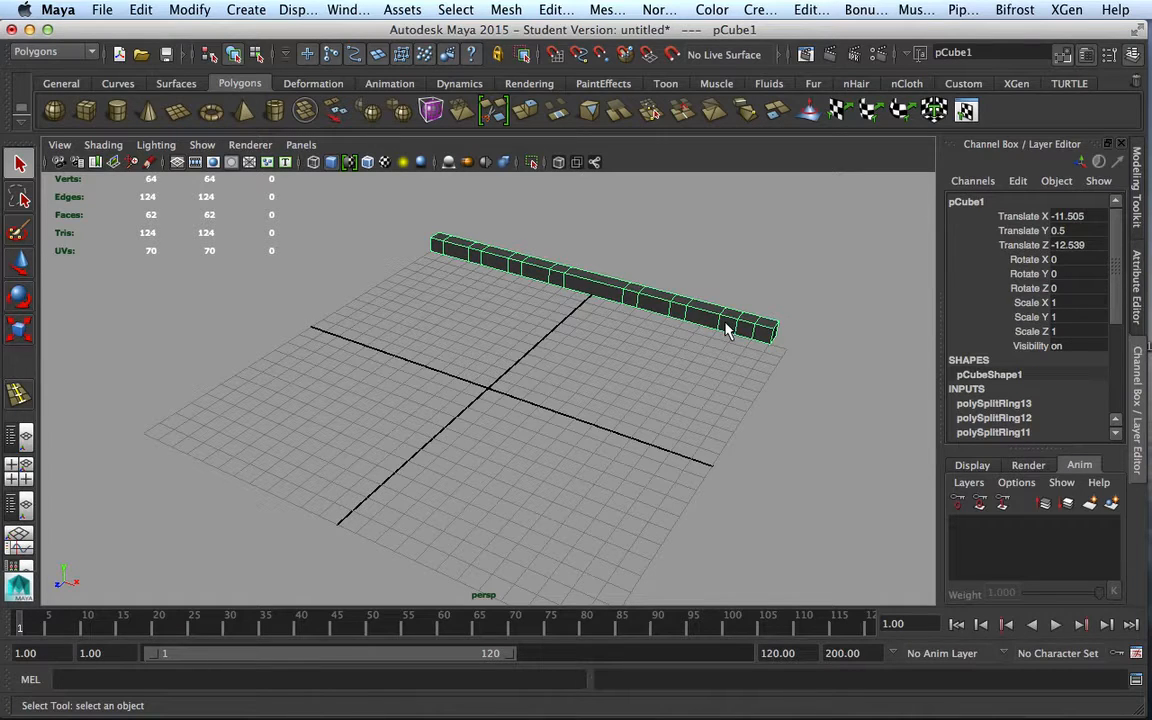
click(645, 259)
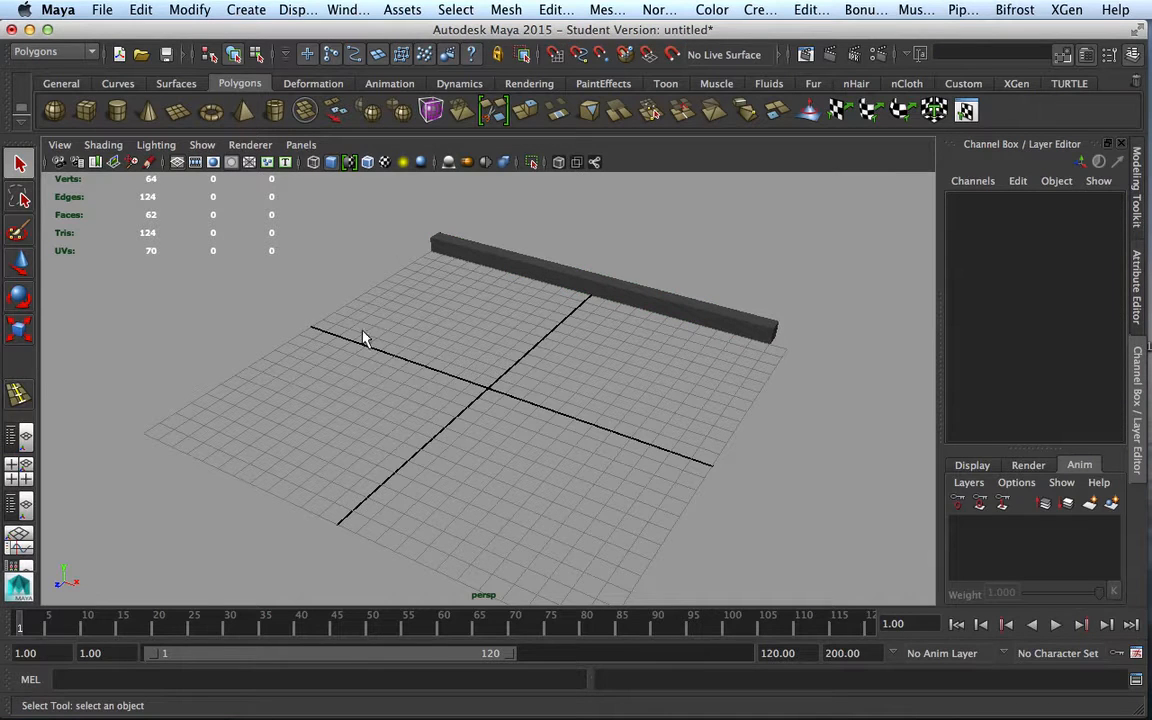
scroll(446, 376, up, 5)
alt+middle_drag(483, 374, 372, 456)
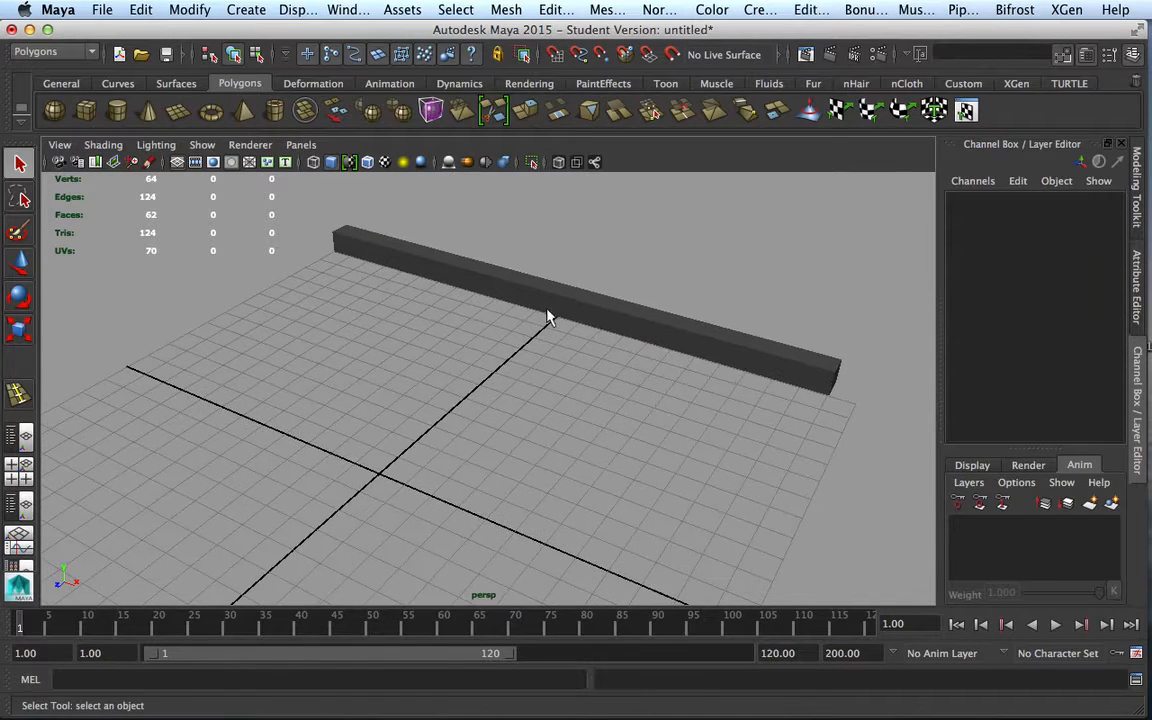
click(580, 310)
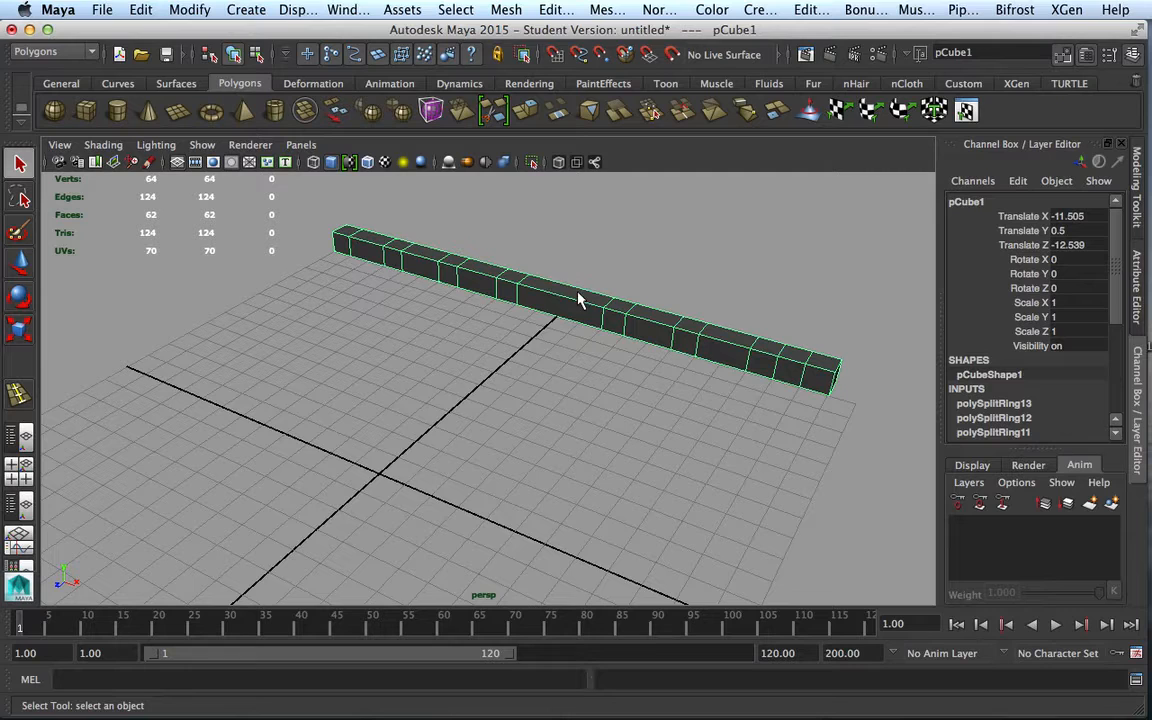
click(368, 163)
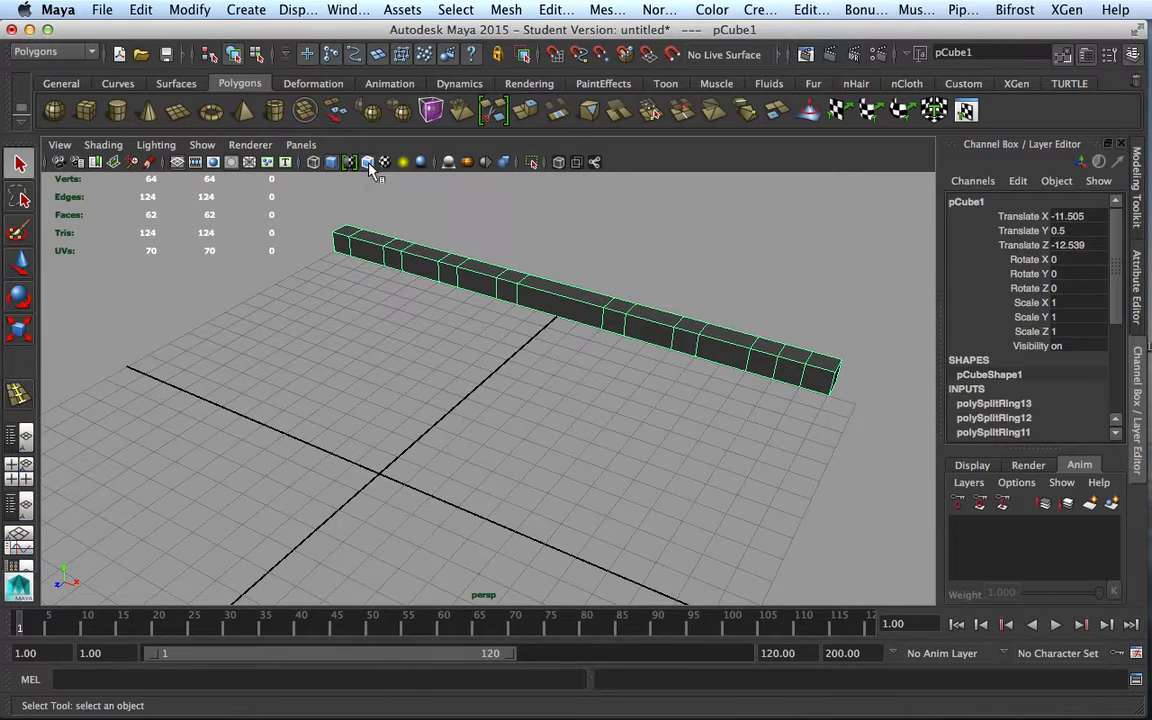
click(508, 228)
click(532, 303)
click(541, 308)
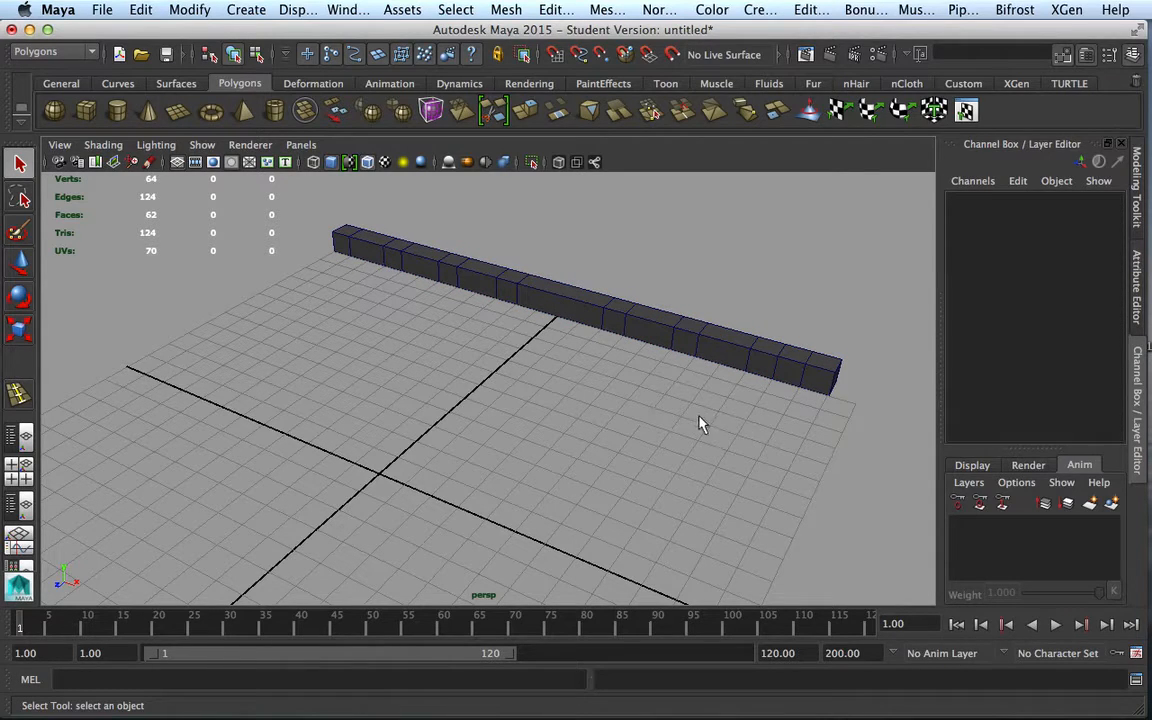
scroll(755, 432, down, 2)
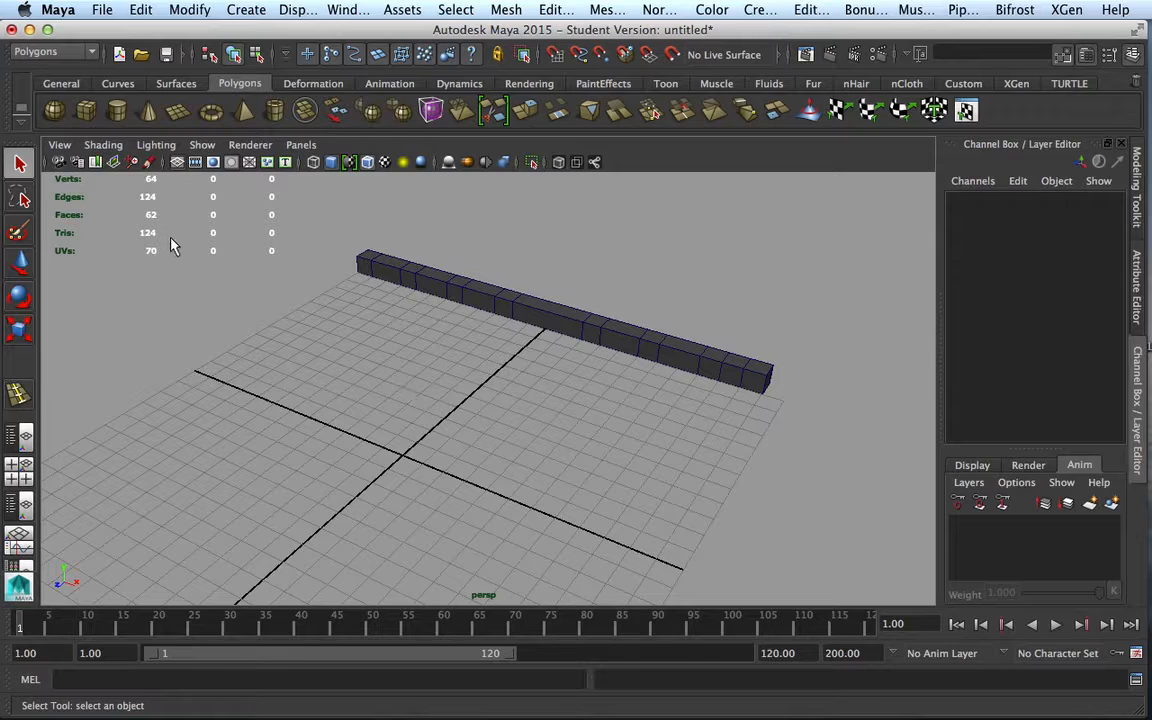
- Create a second polygon cube at the origin and set its Translate Y to 0.5
click(87, 111)
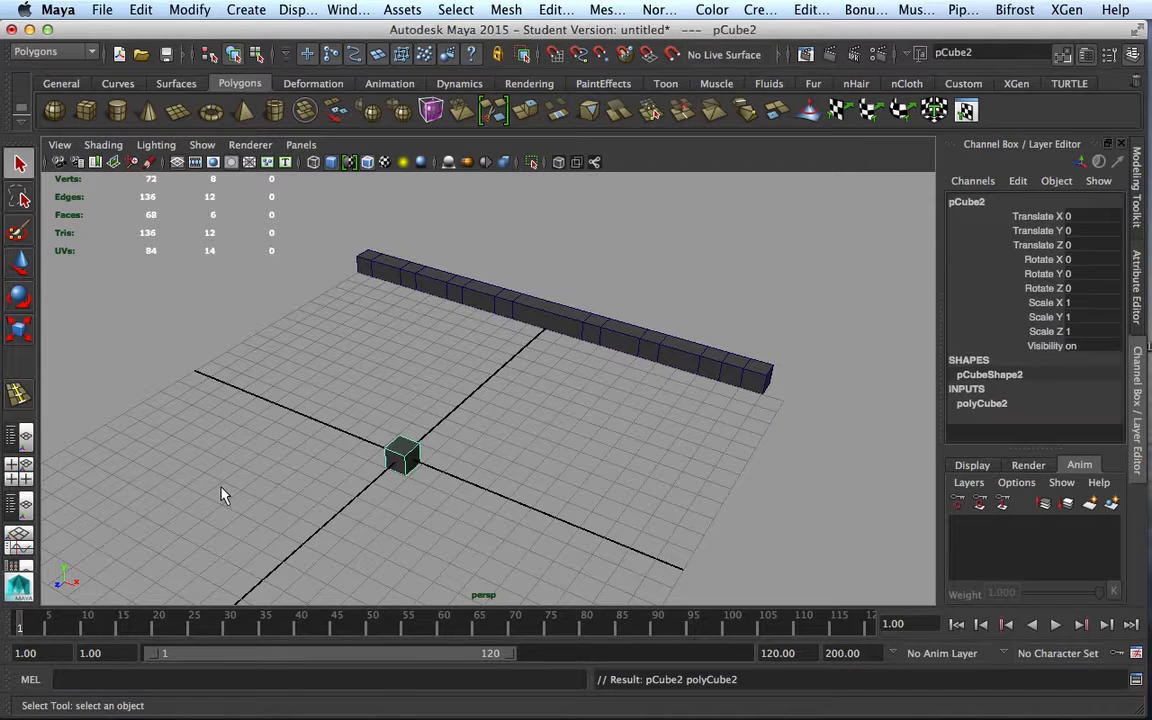
key(w)
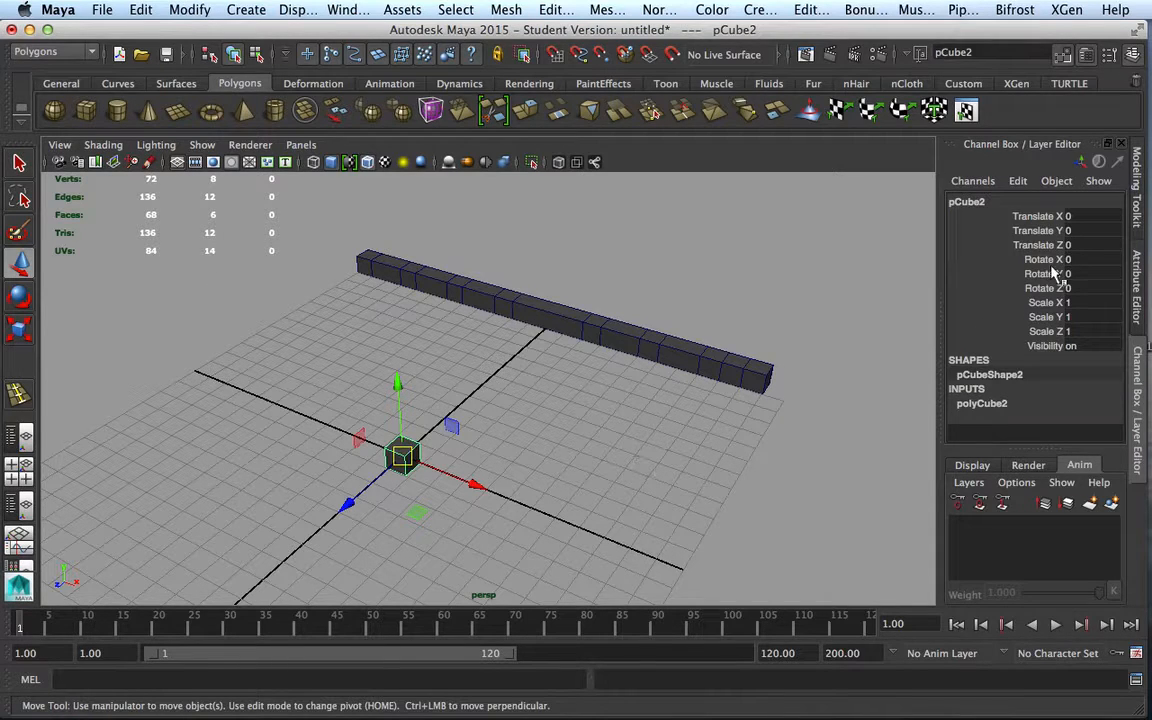
click(1040, 231)
click(1083, 231)
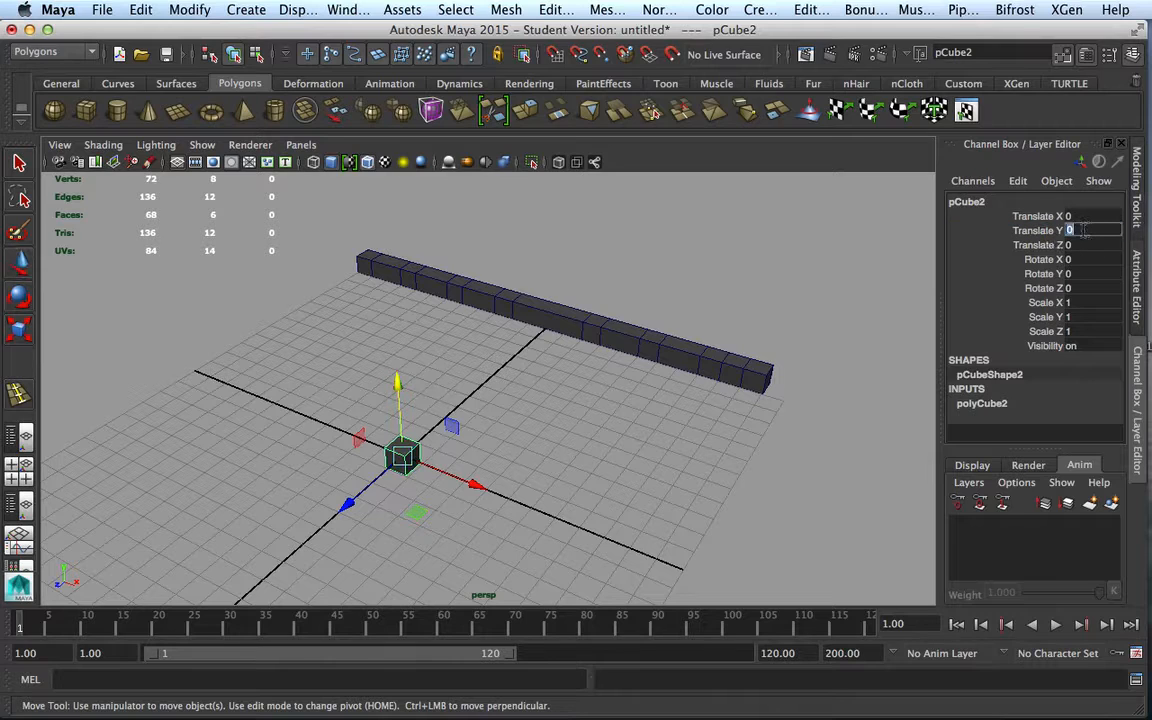
text(.5)
key(Return)
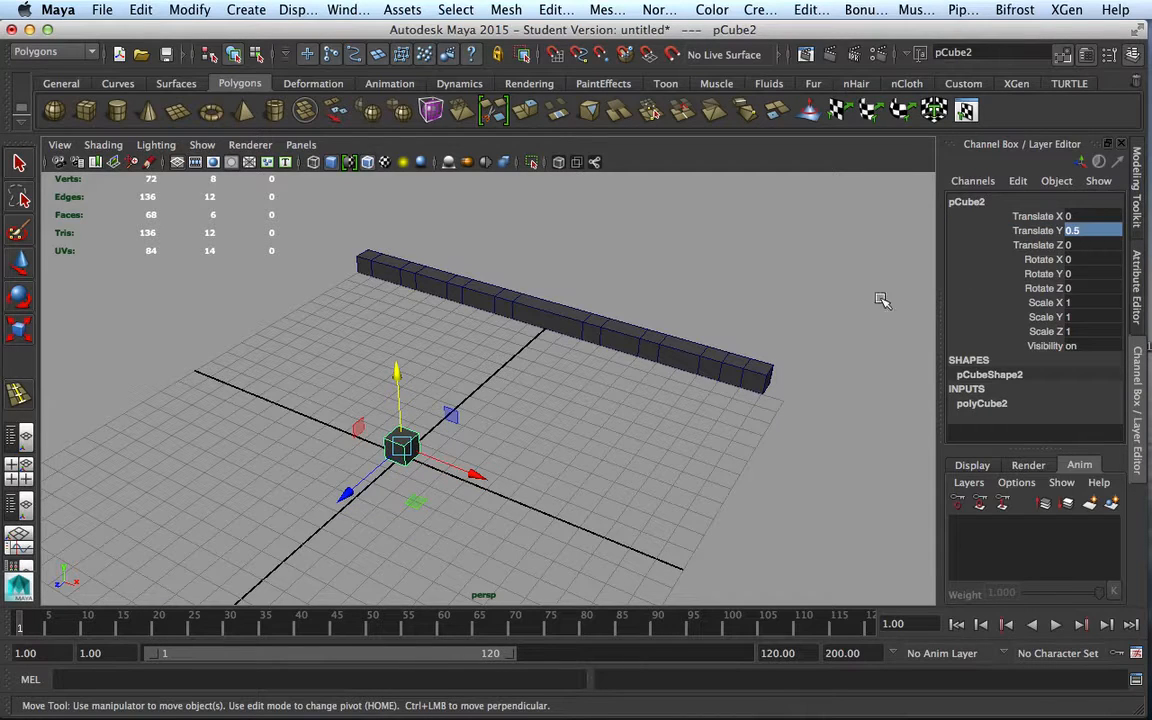
click(488, 482)
drag(488, 482, 105, 328)
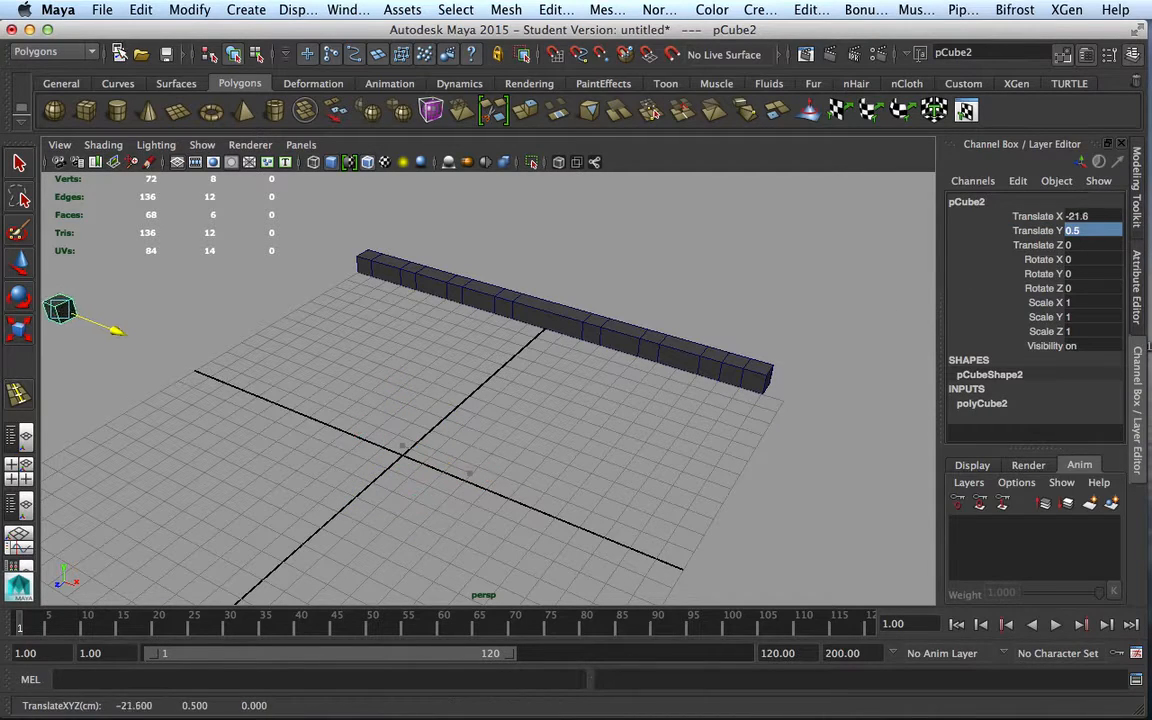
key(ctrl+z)
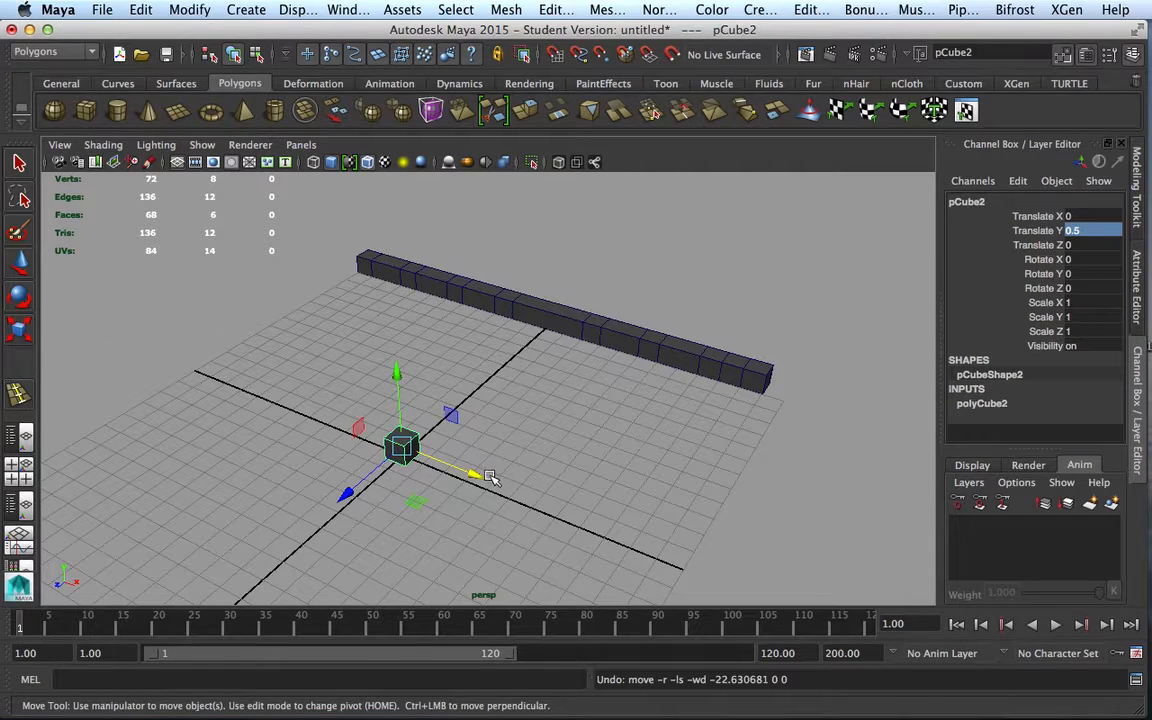
- Move the second cube to about X 11.58 and Z -10.48, beside the positive X end of the bar
drag(472, 474, 763, 587)
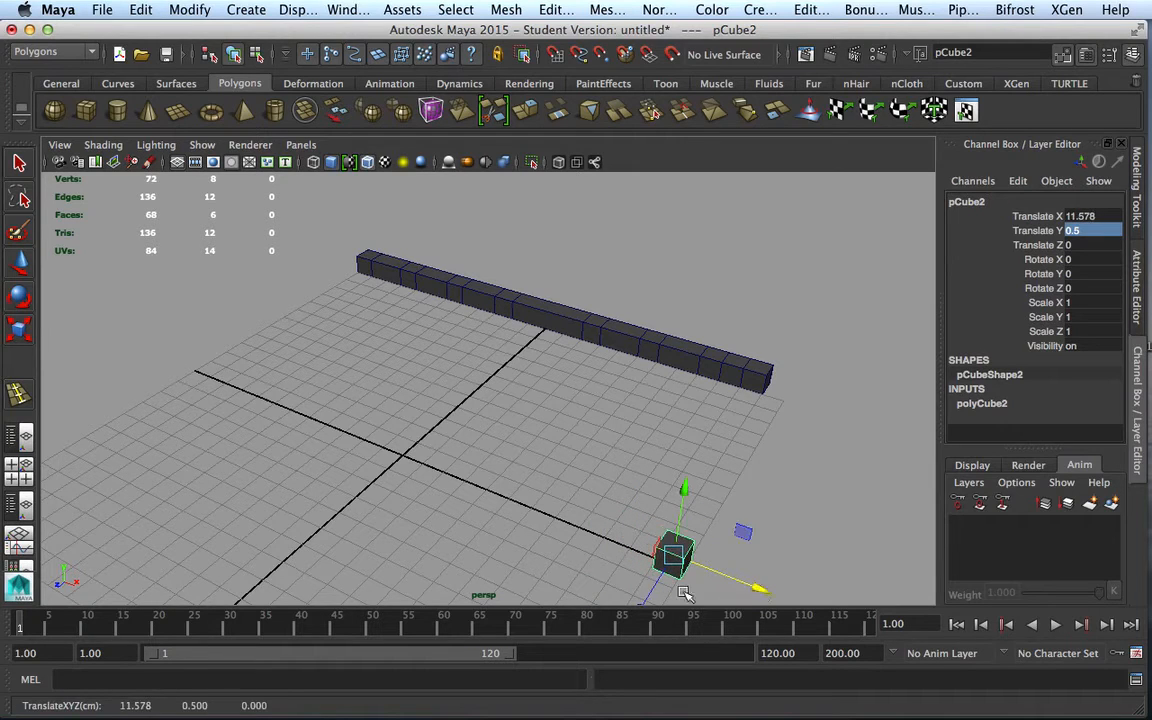
drag(650, 584, 746, 443)
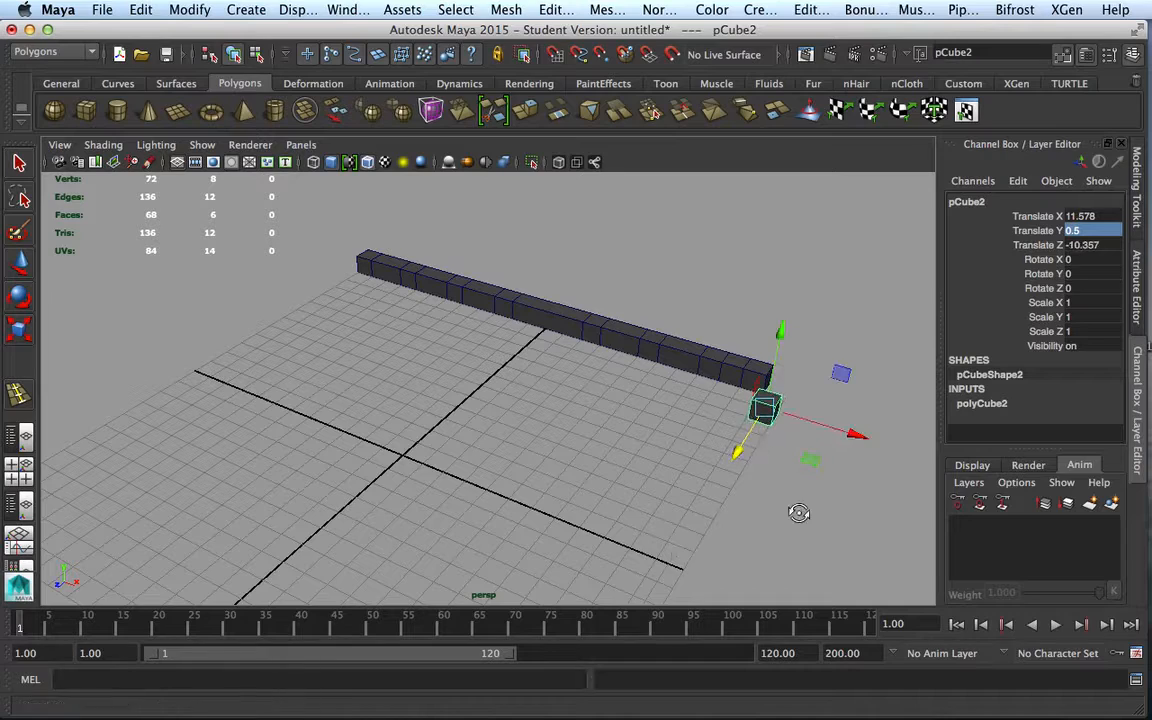
alt+drag(797, 509, 609, 532)
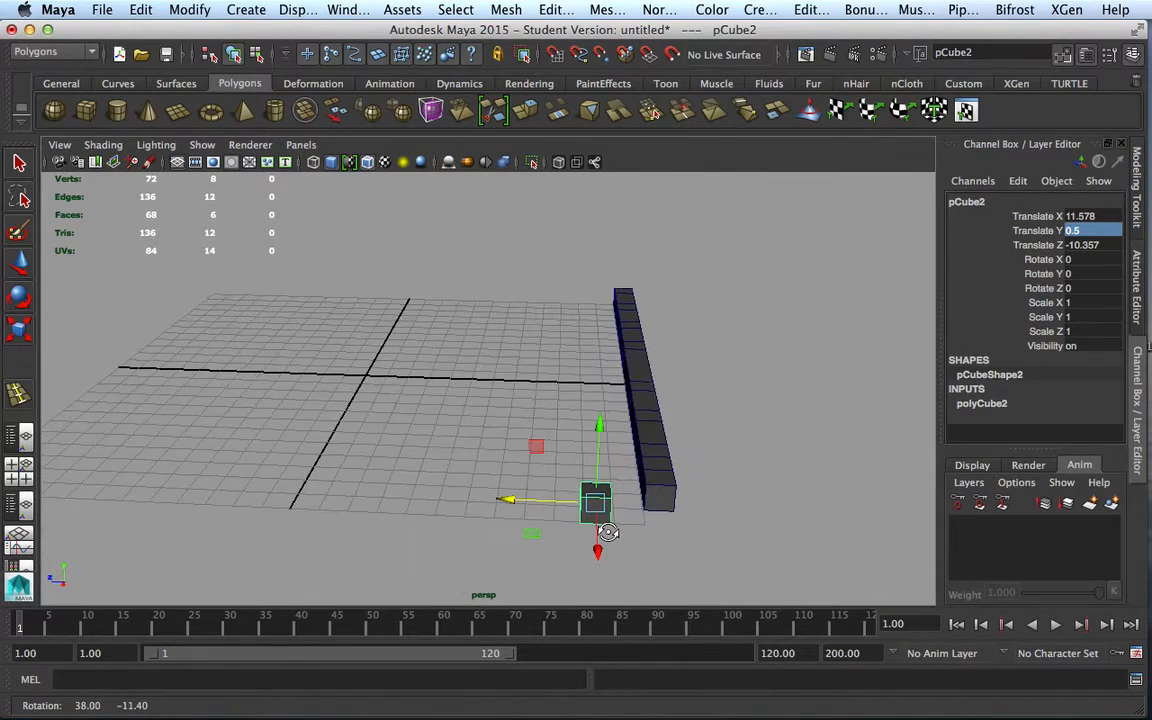
drag(510, 500, 612, 420)
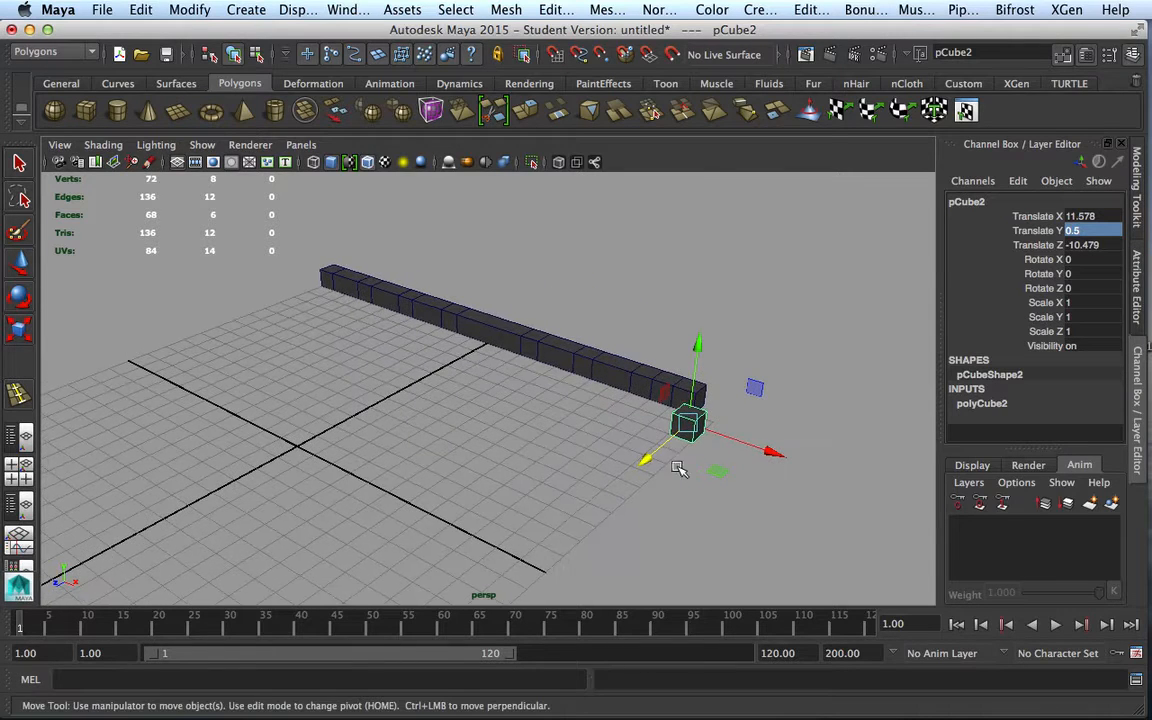
- Align the cube to the grid lines in the top view by moving it to about X 11.51
key(space)
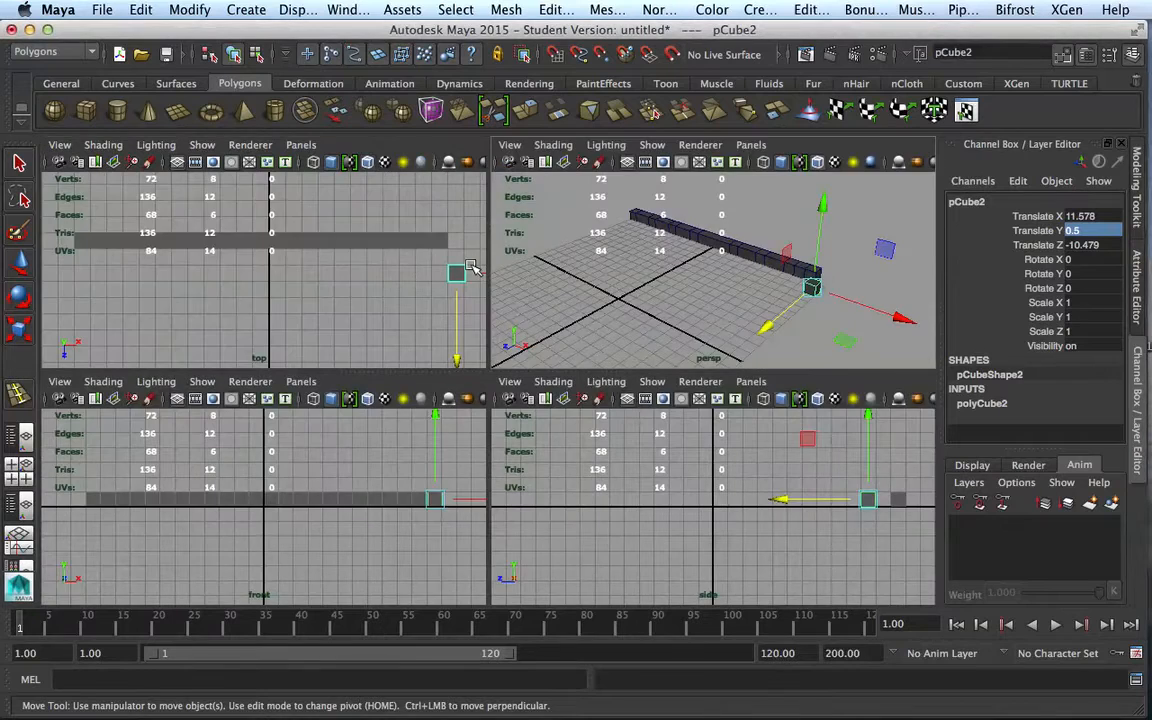
key(space)
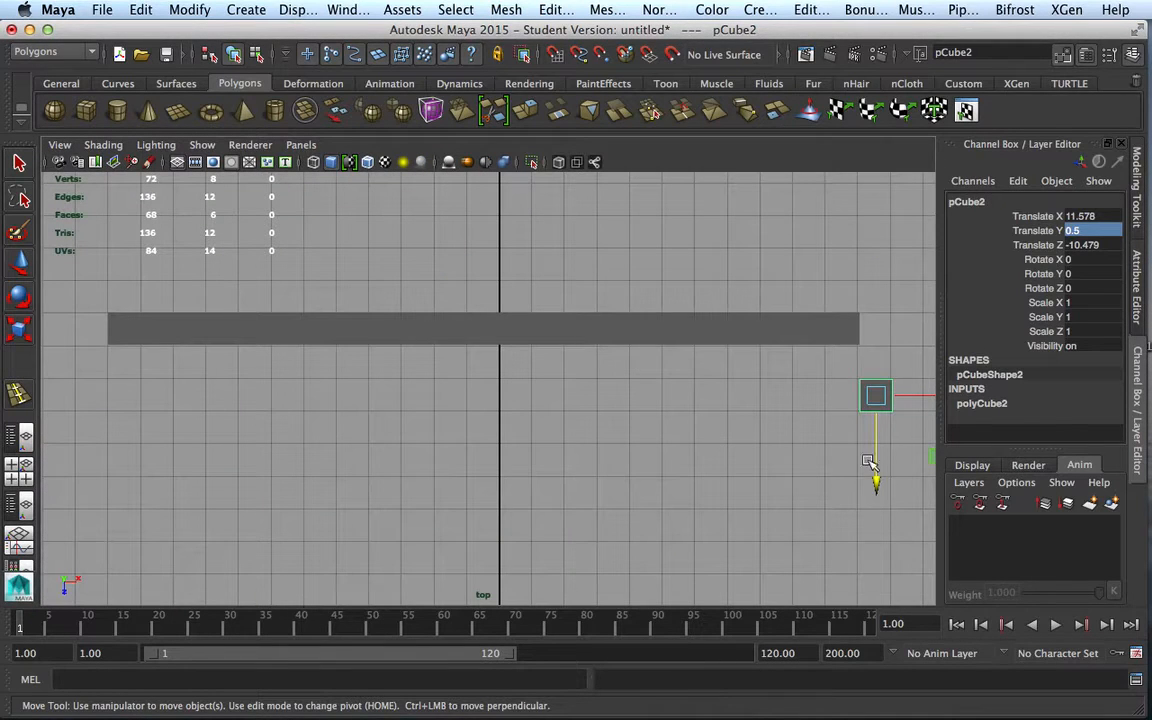
key(f)
scroll(728, 456, down, 5)
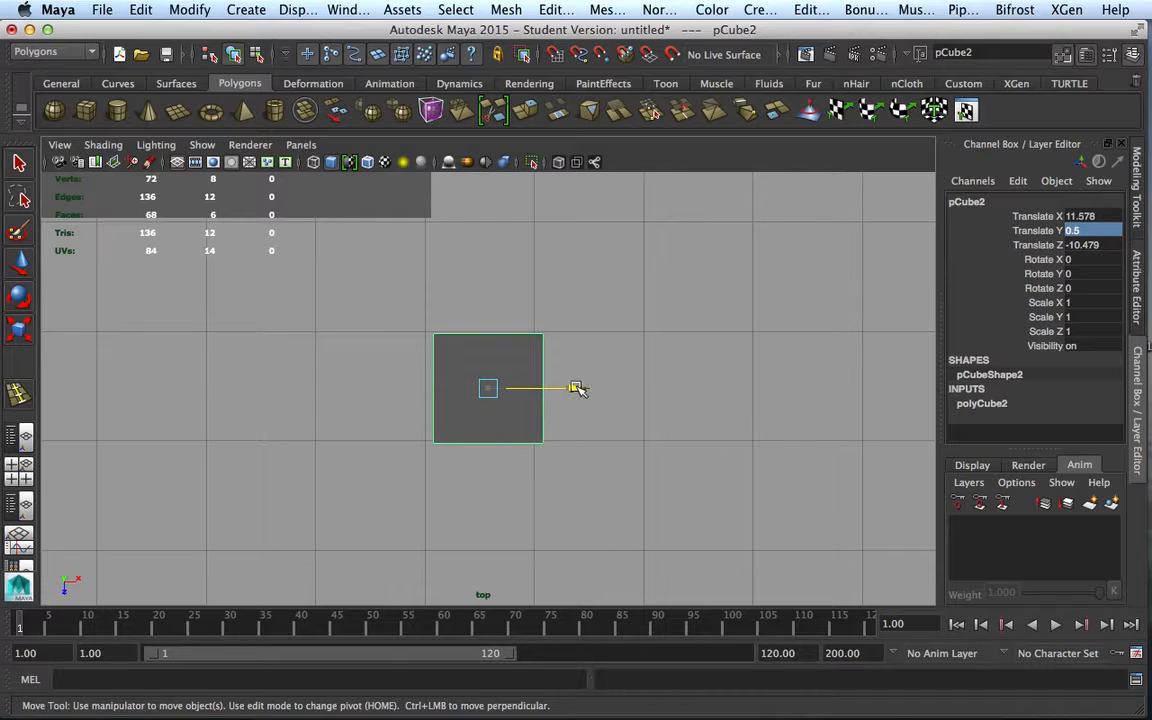
drag(577, 388, 568, 388)
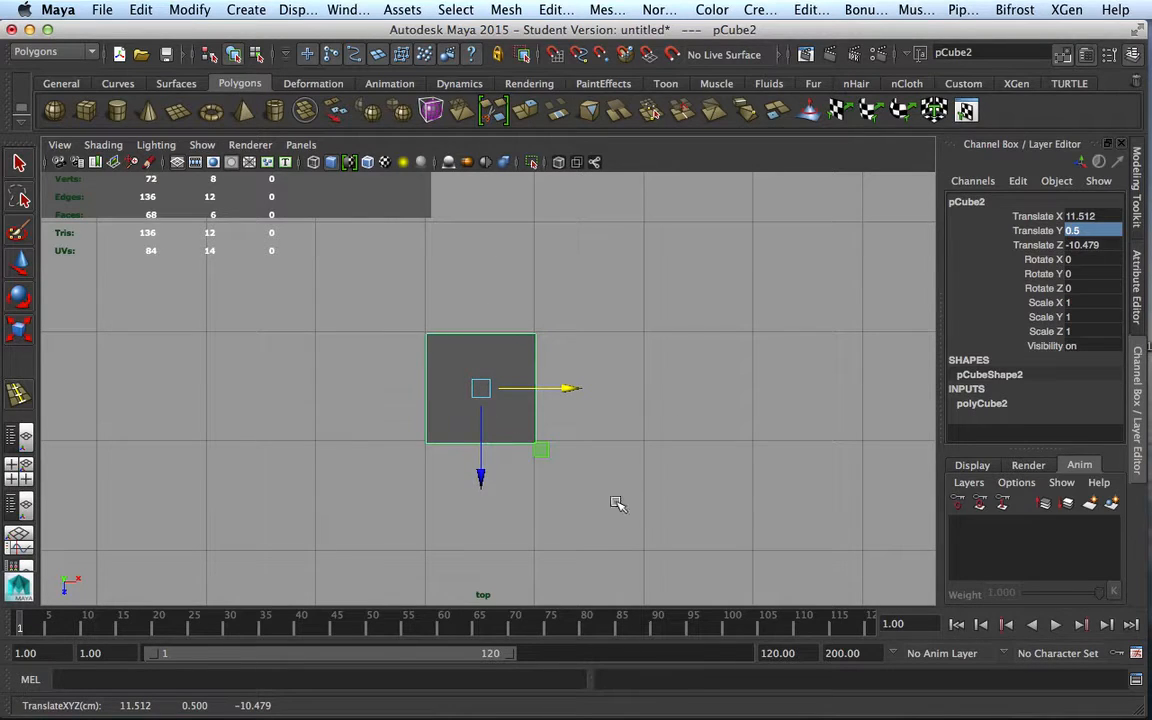
- Extrude the cube's positive Z face along the grid's side into a long wall ending at about Z 12
key(space)
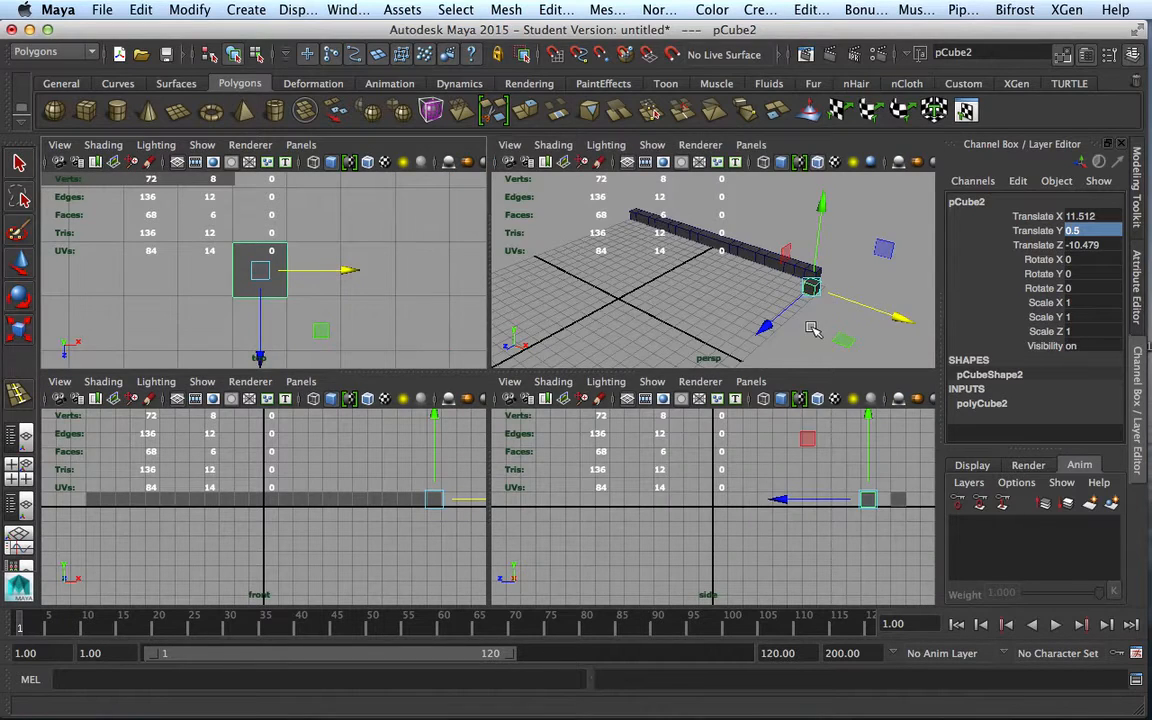
key(space)
alt+drag(622, 480, 604, 465)
right_drag(691, 426, 700, 337)
click(678, 429)
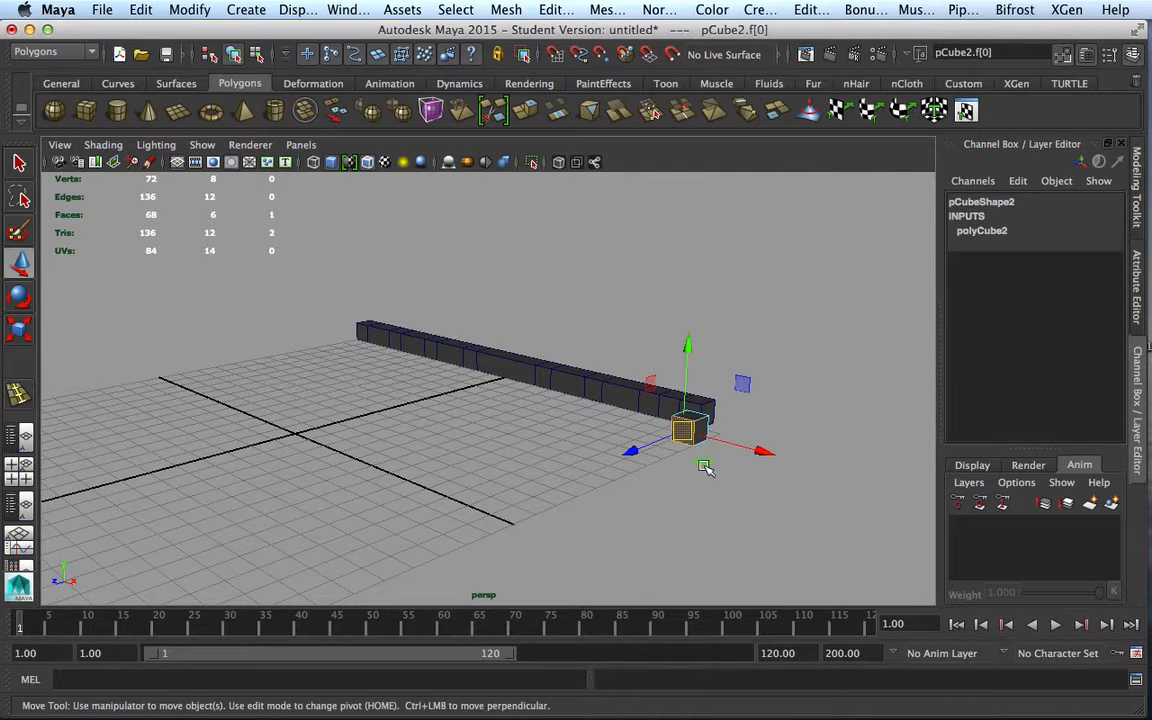
click(530, 113)
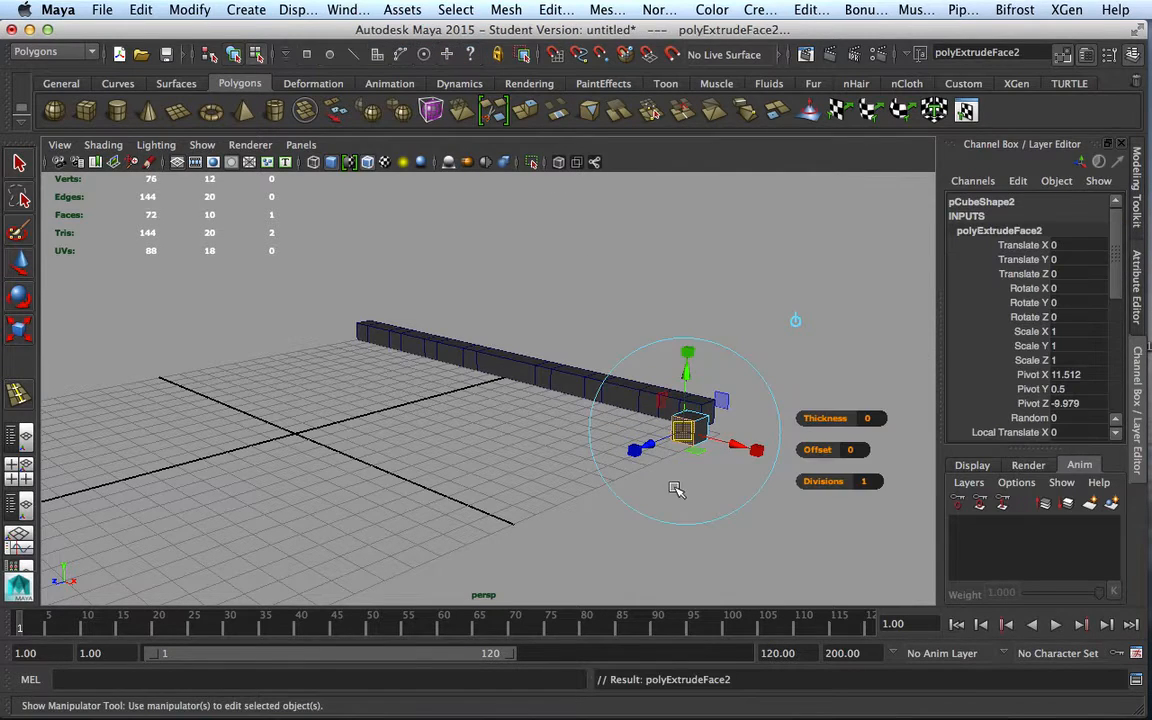
scroll(689, 507, down, 3)
drag(573, 425, 252, 558)
- Extrude the inward-facing end face at the first bar's negative X corner along Z to about Z 11
alt+drag(420, 535, 756, 589)
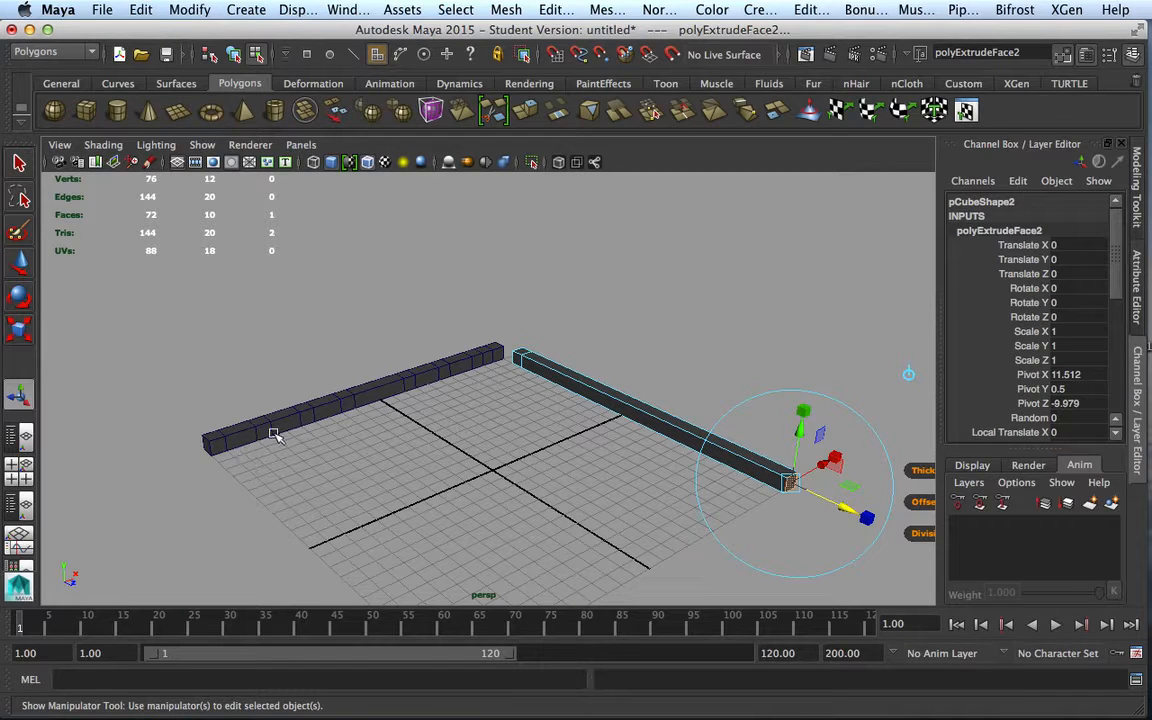
click(223, 446)
right_click(245, 440)
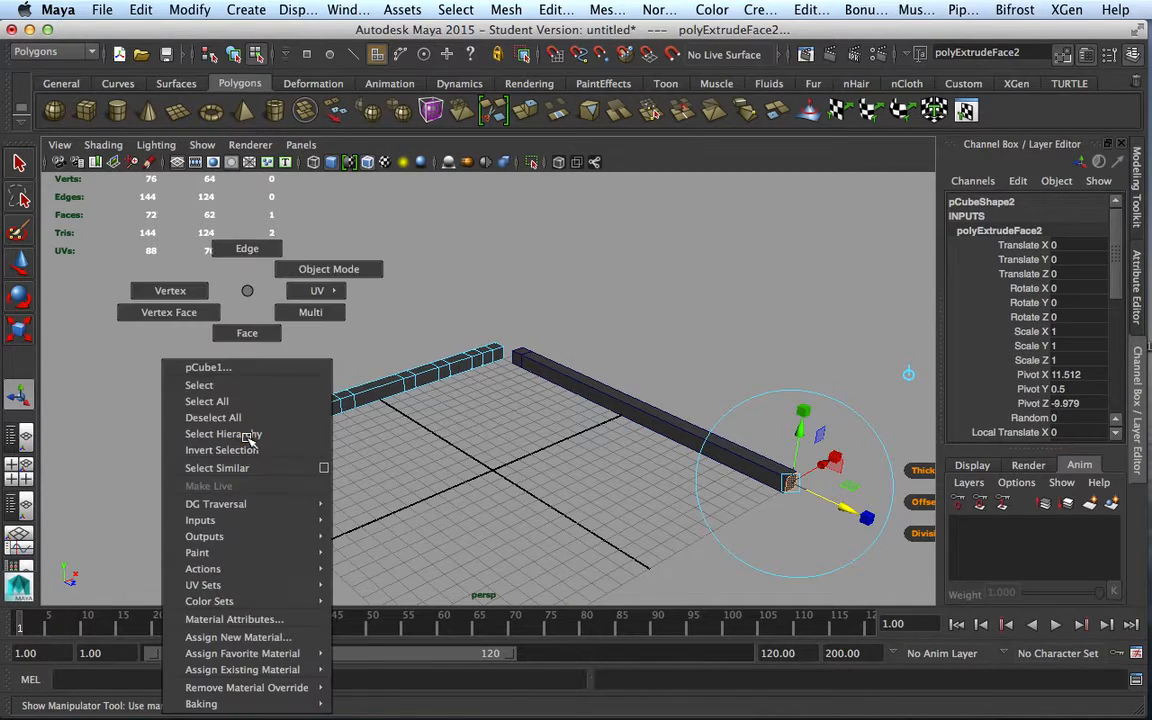
click(222, 447)
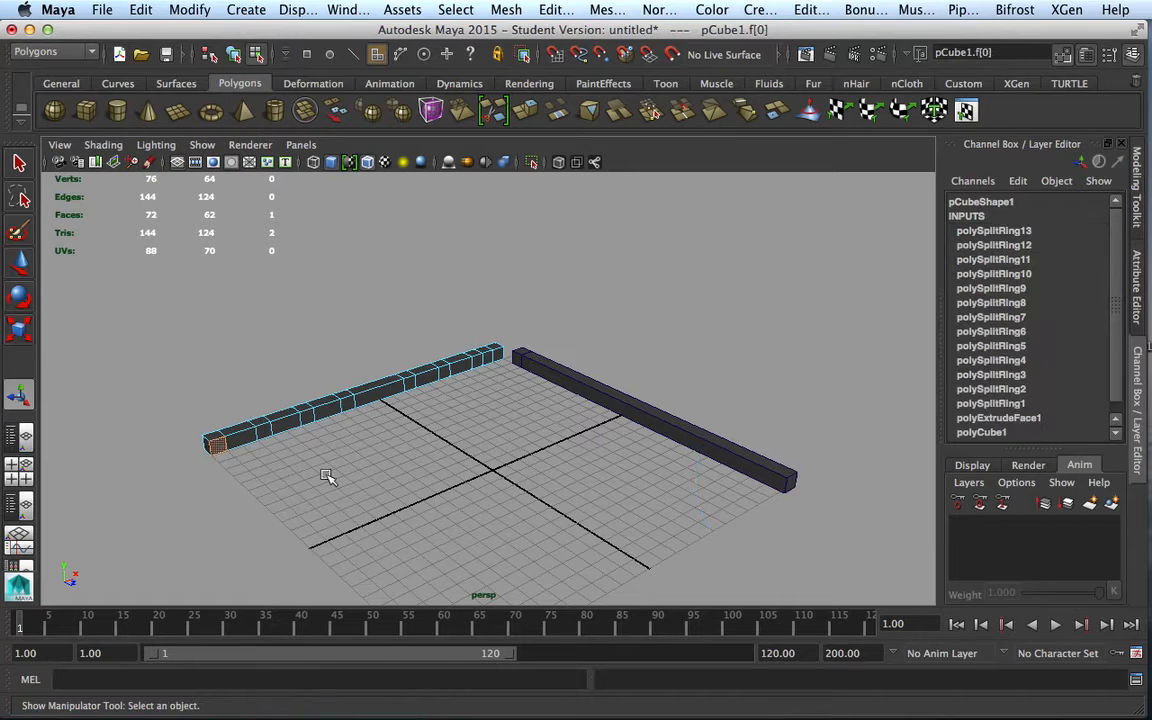
alt+middle_drag(392, 450, 392, 407)
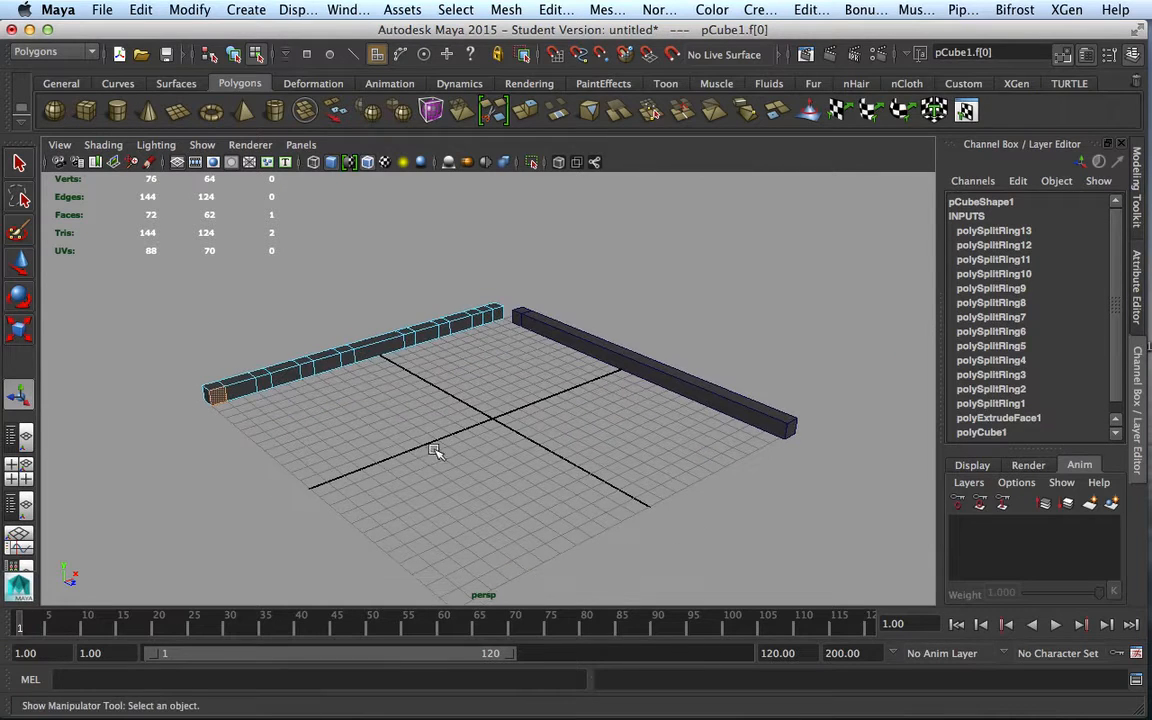
key(ctrl+e)
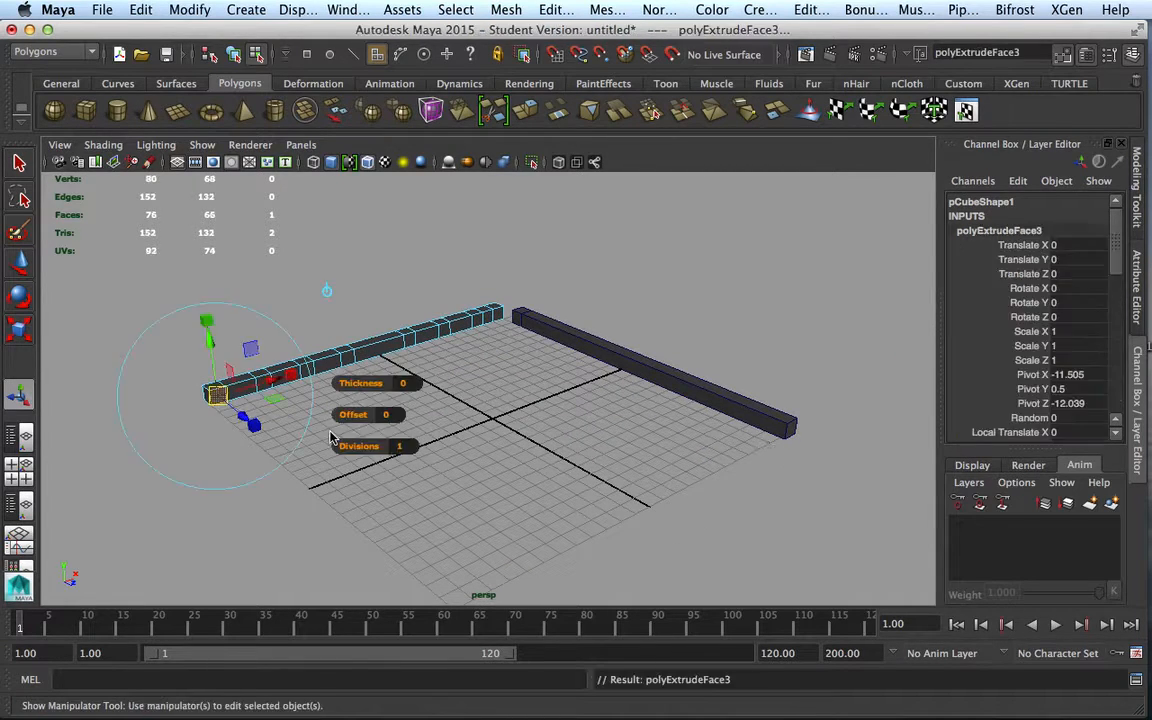
alt+drag(274, 559, 388, 545)
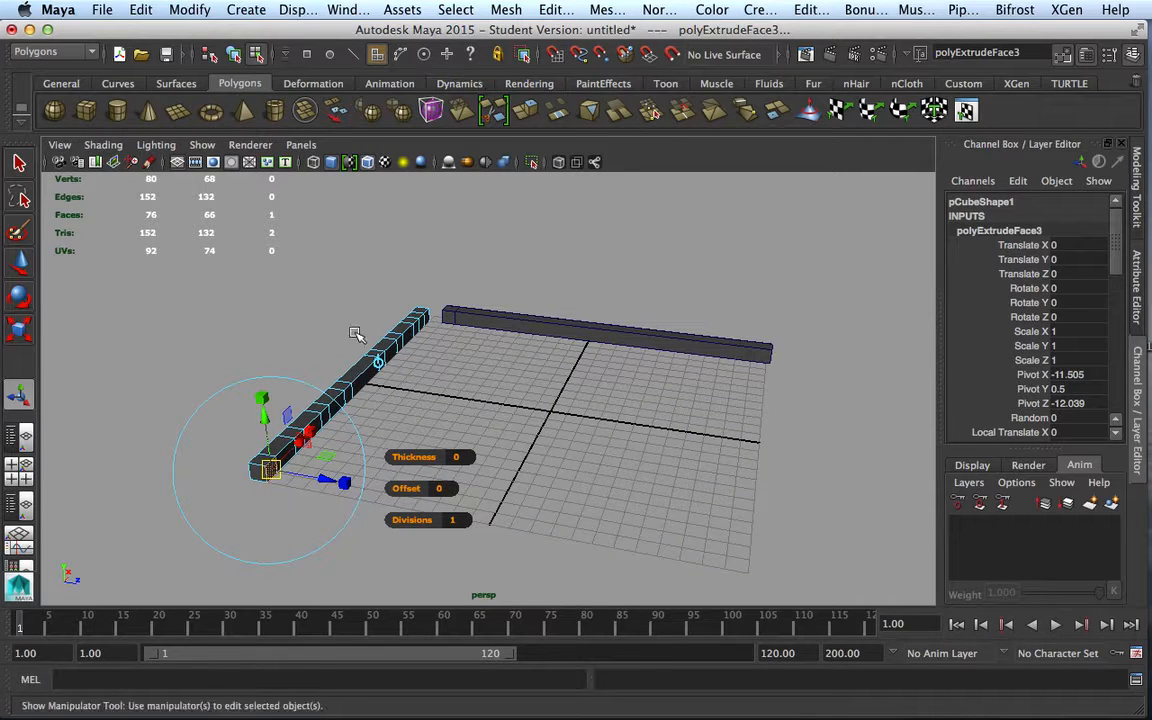
drag(327, 497, 790, 564)
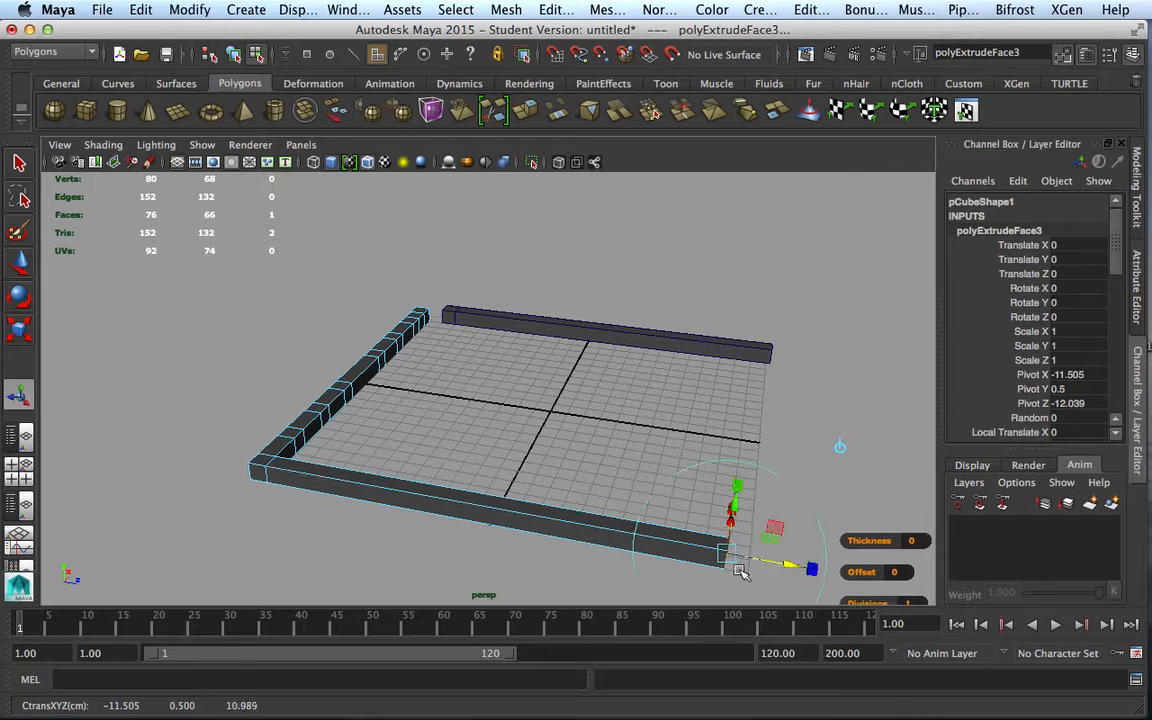
- Return the L-shaped wall to object mode with the Select Tool and select the separate wall on the positive X side
alt+drag(848, 457, 633, 300)
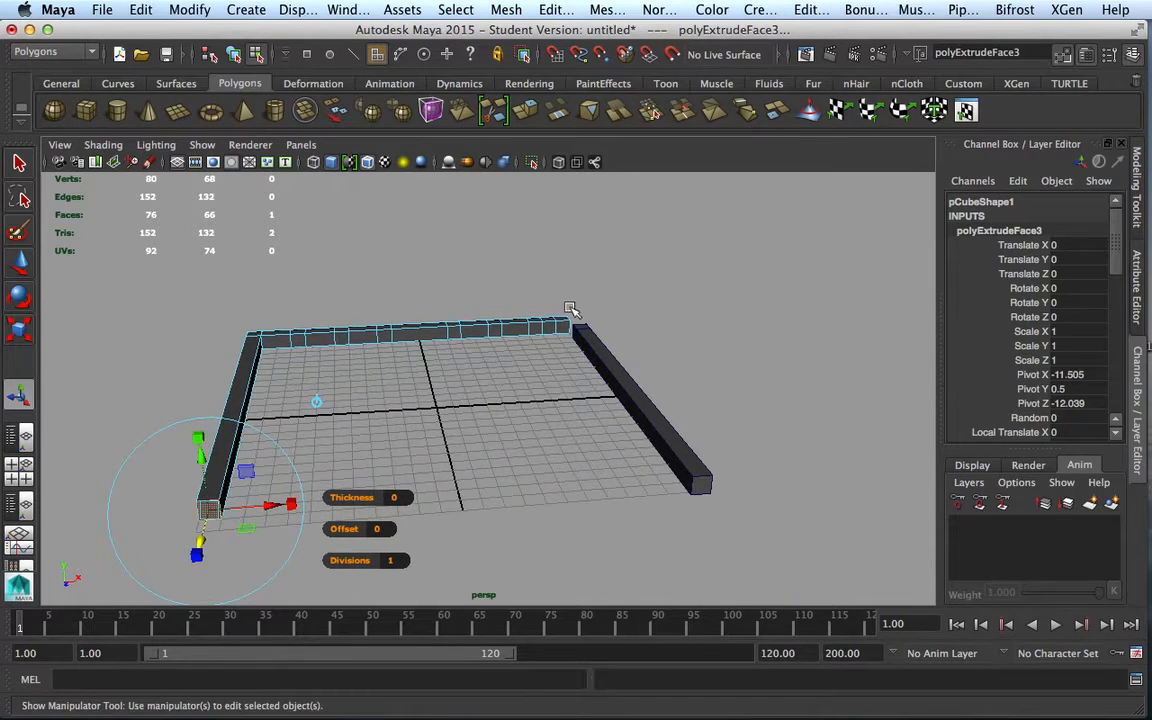
alt+drag(462, 412, 501, 470)
key(q)
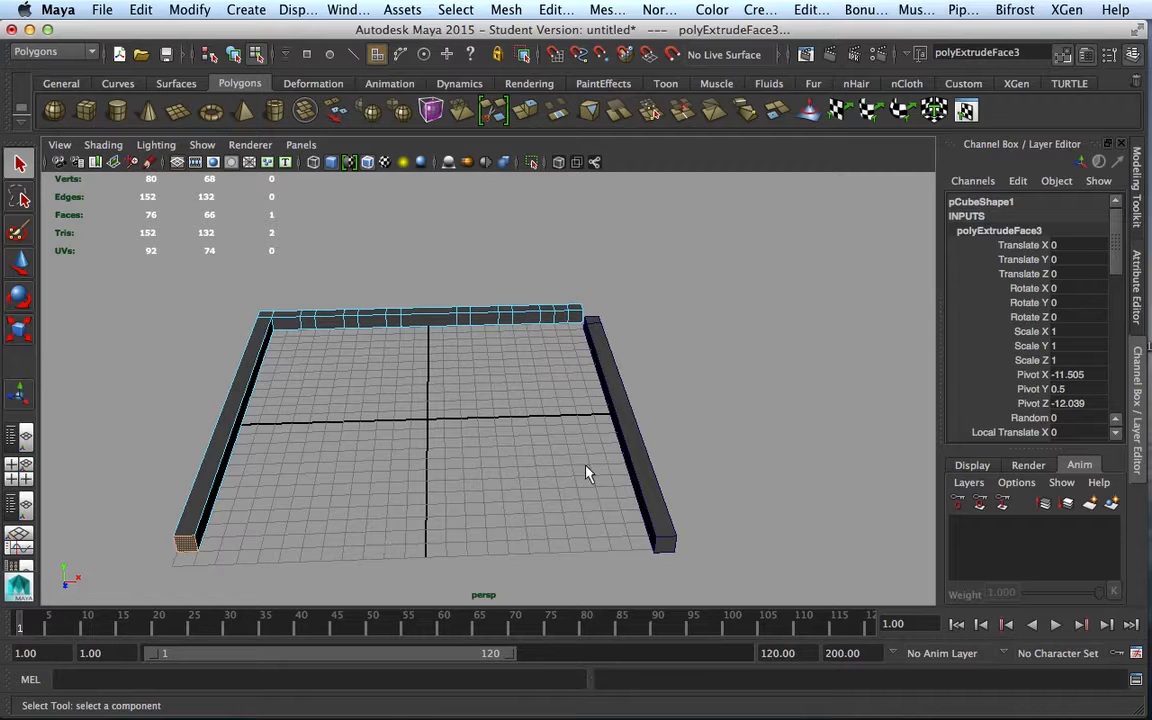
right_drag(240, 482, 320, 267)
click(231, 429)
alt+drag(411, 478, 520, 480)
click(783, 424)
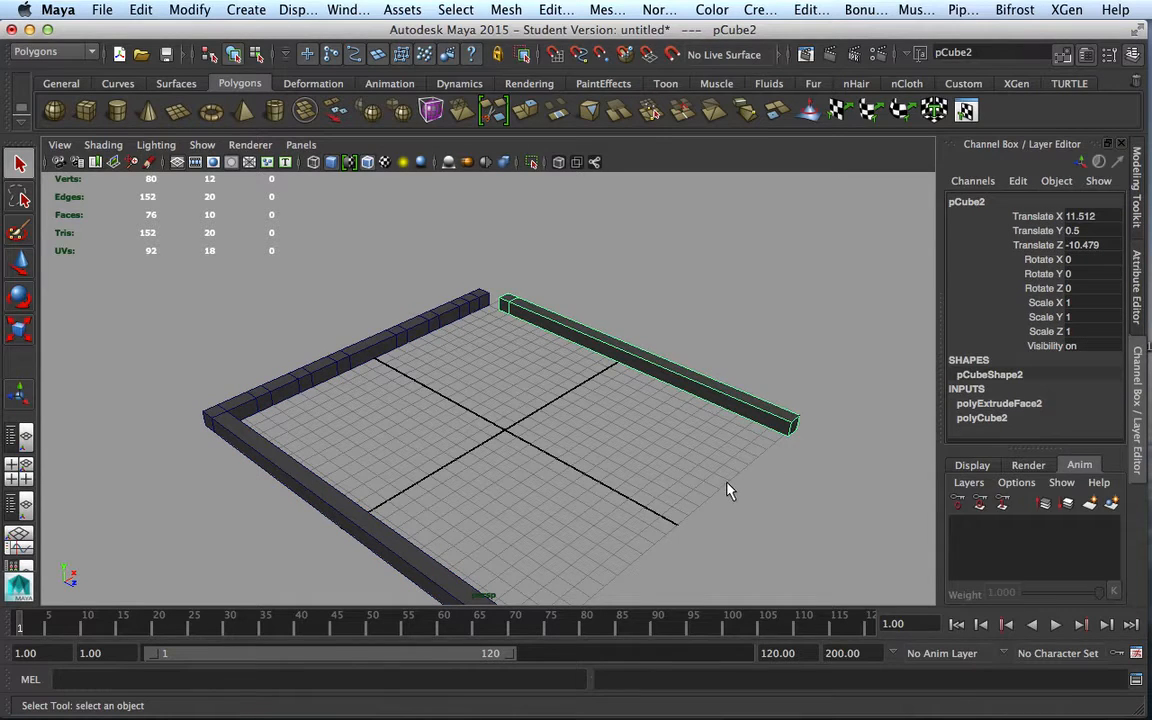
- Examine in the top view how the far ends of the two side walls line up on the grid
key(space)
key(space)
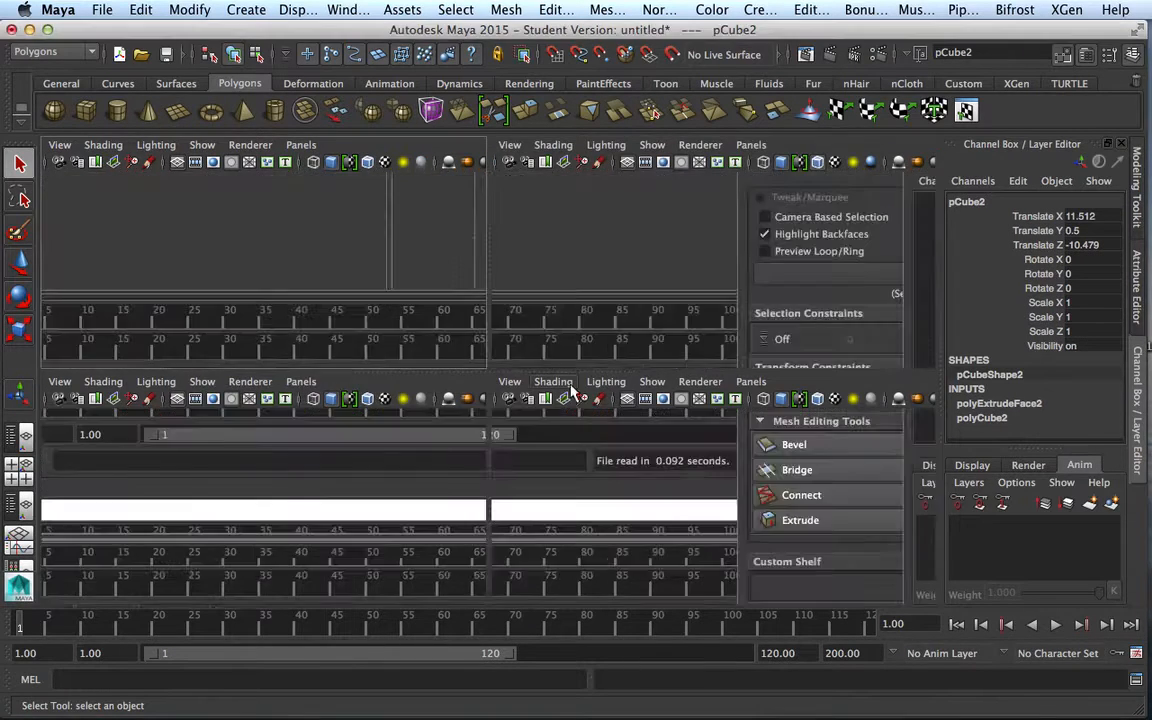
scroll(612, 406, down, 10)
scroll(612, 413, down, 6)
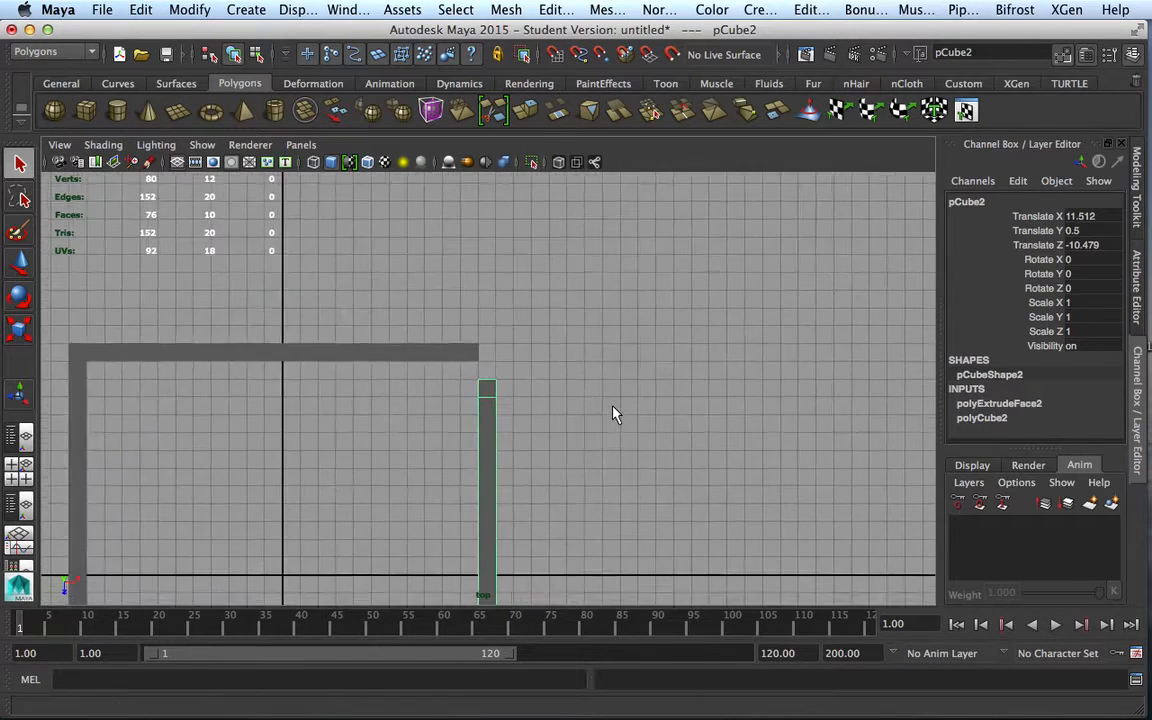
alt+middle_drag(603, 419, 643, 300)
click(344, 434)
scroll(416, 470, up, 2)
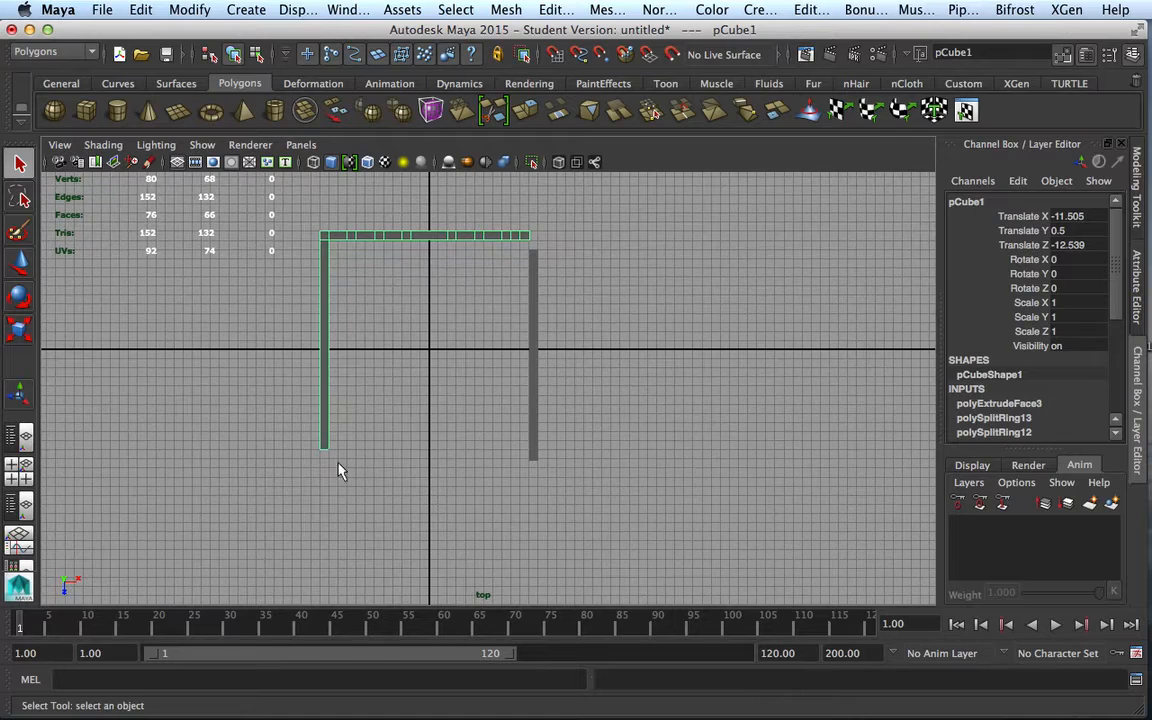
- Insert an edge loop on the positive X wall at about Z 11, level with the opposite wall's end
click(535, 455)
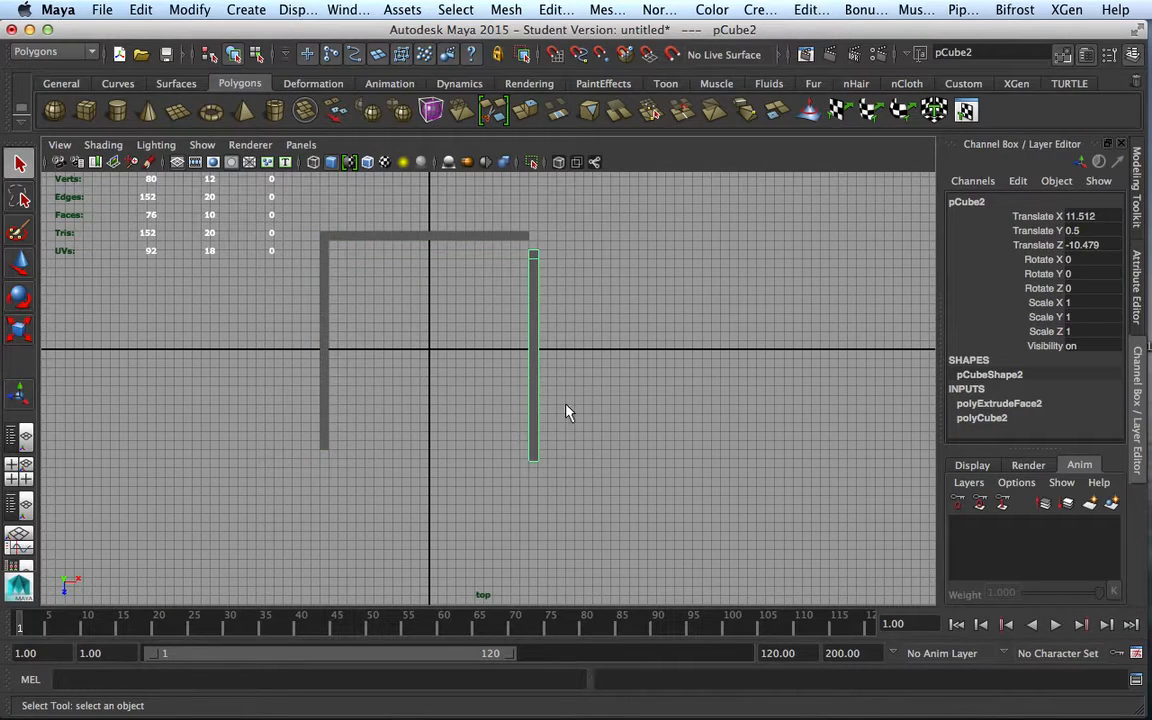
key(f)
scroll(558, 460, down, 3)
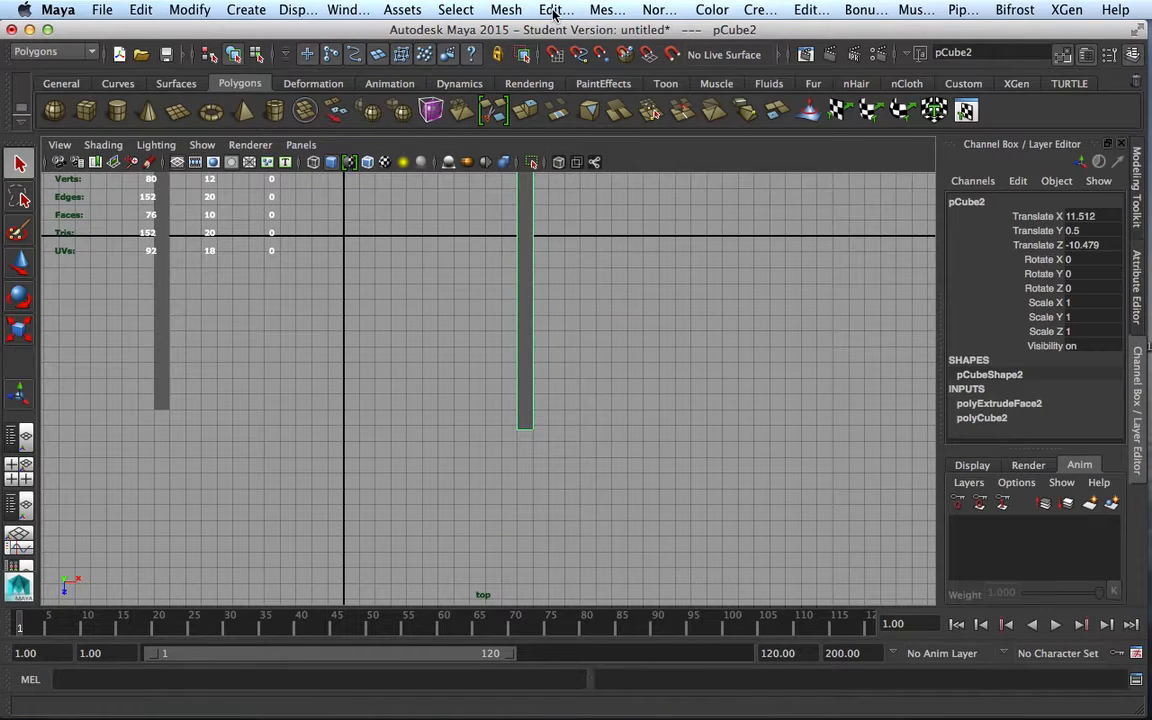
click(606, 10)
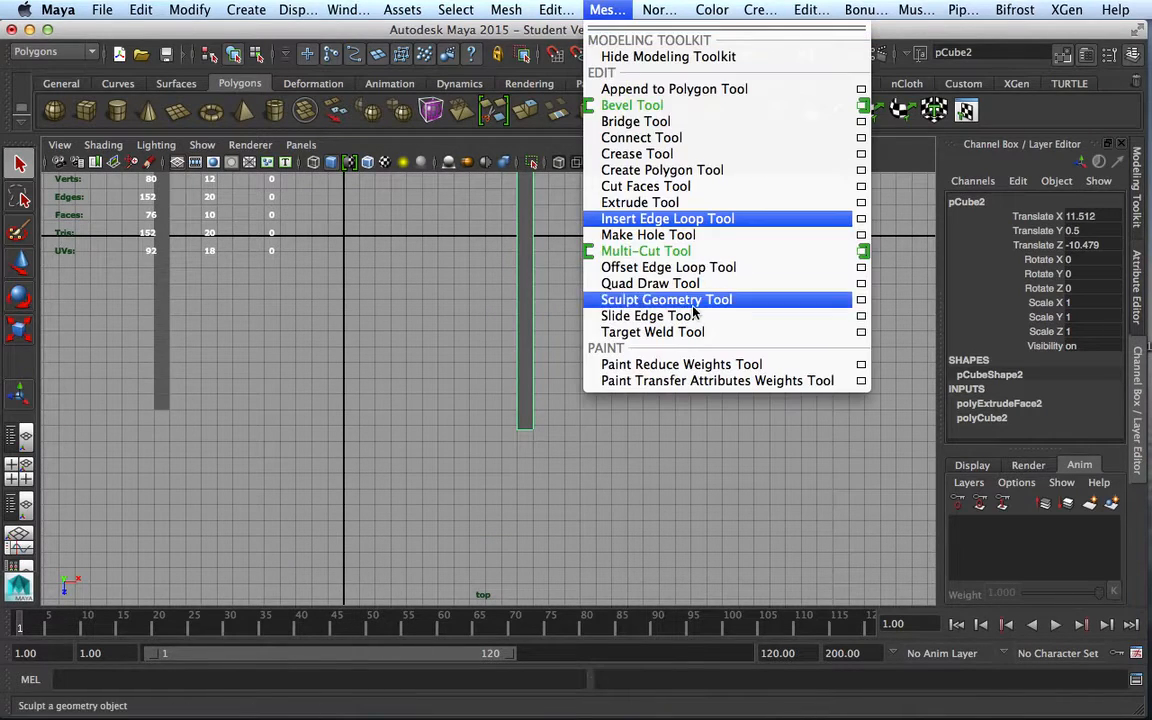
click(675, 218)
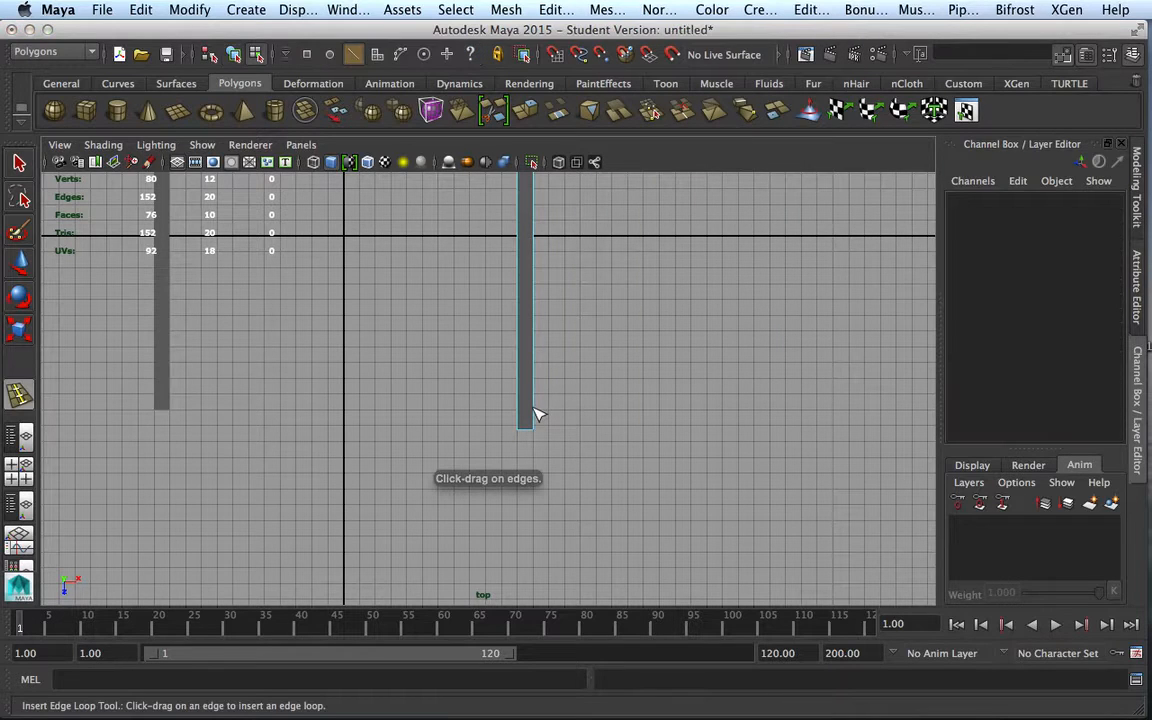
click(532, 410)
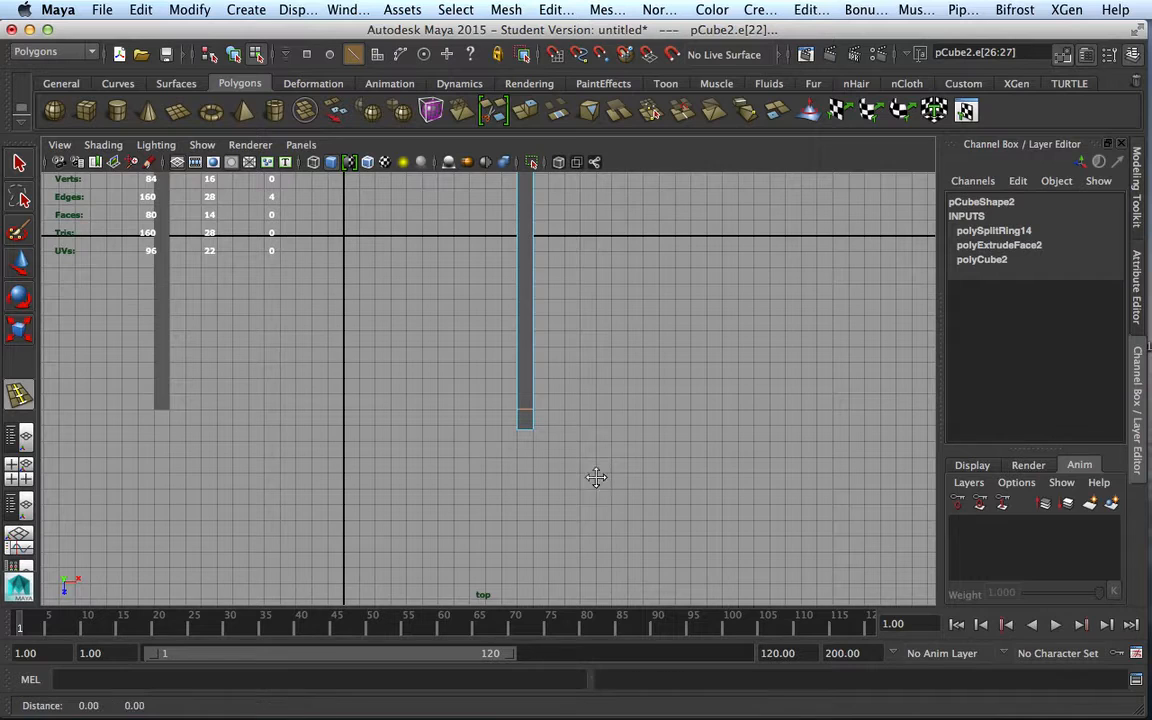
- Try two edge loops near the negative Z end of the positive X wall, and undo both
alt+middle_drag(594, 478, 689, 594)
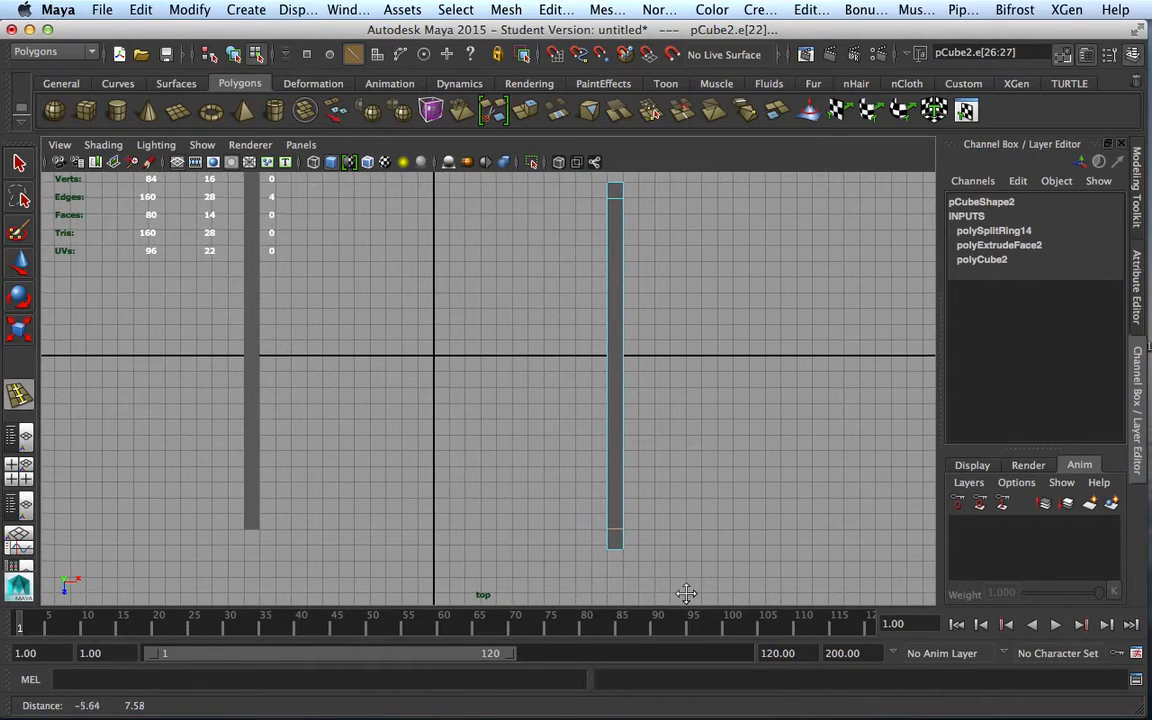
click(624, 233)
click(627, 249)
scroll(658, 272, up, 3)
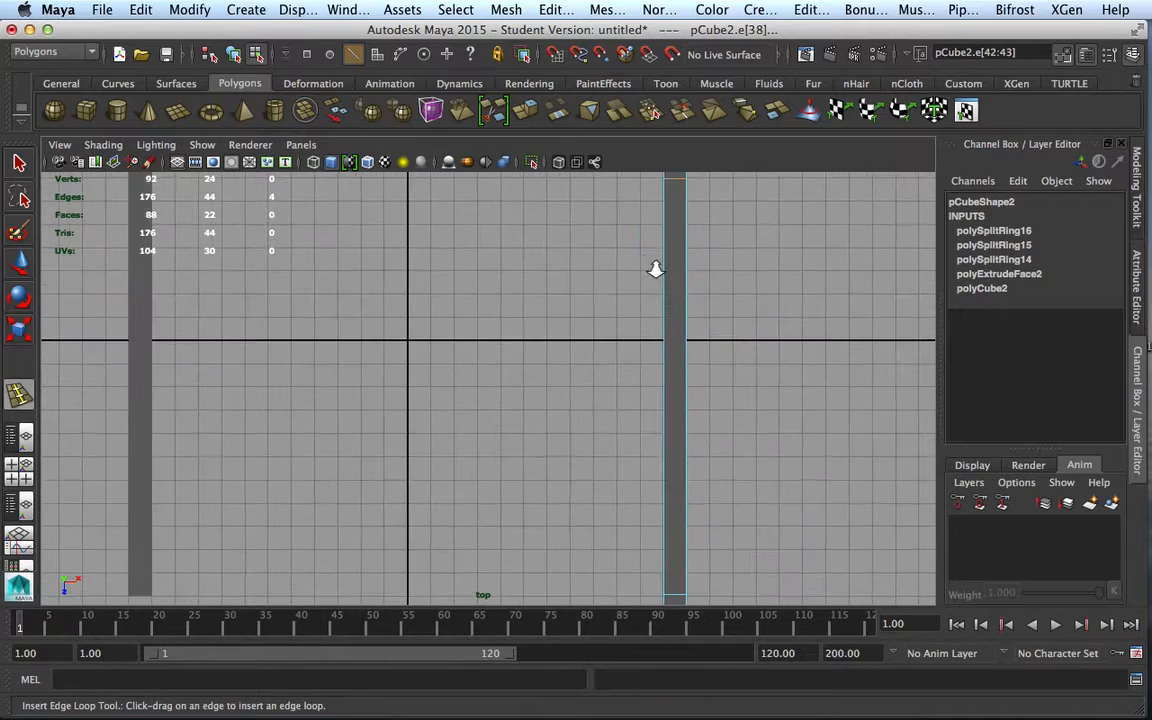
scroll(655, 269, up, 3)
alt+middle_drag(656, 283, 434, 499)
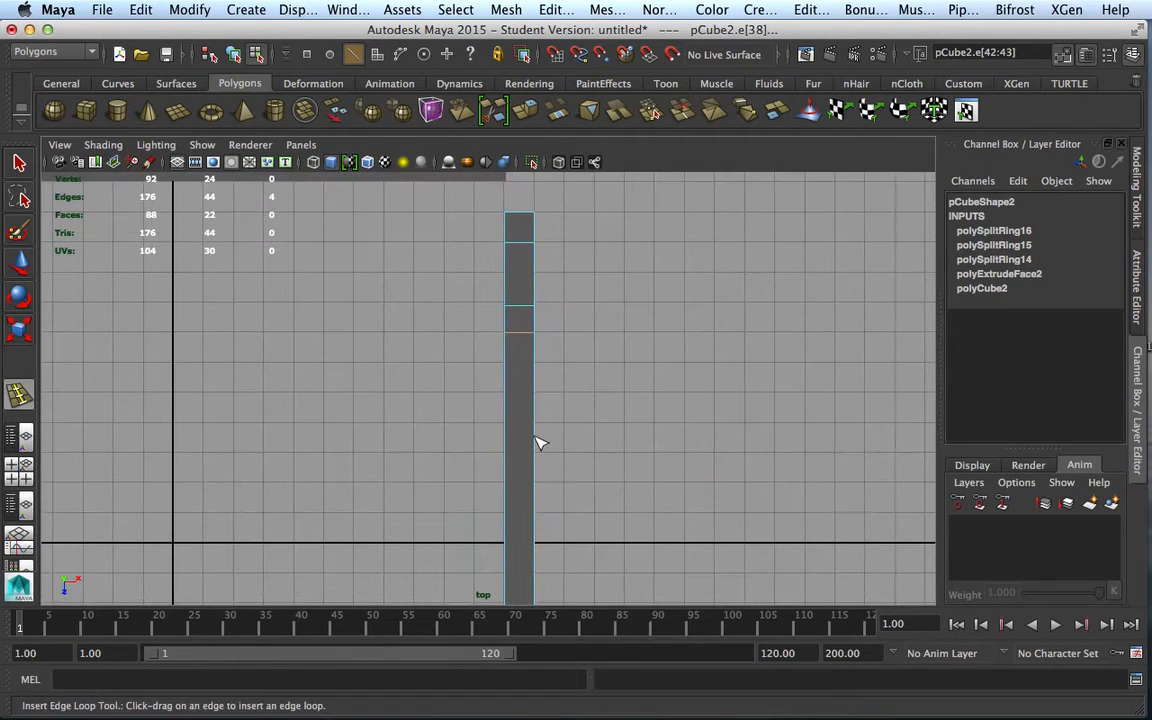
key(z)
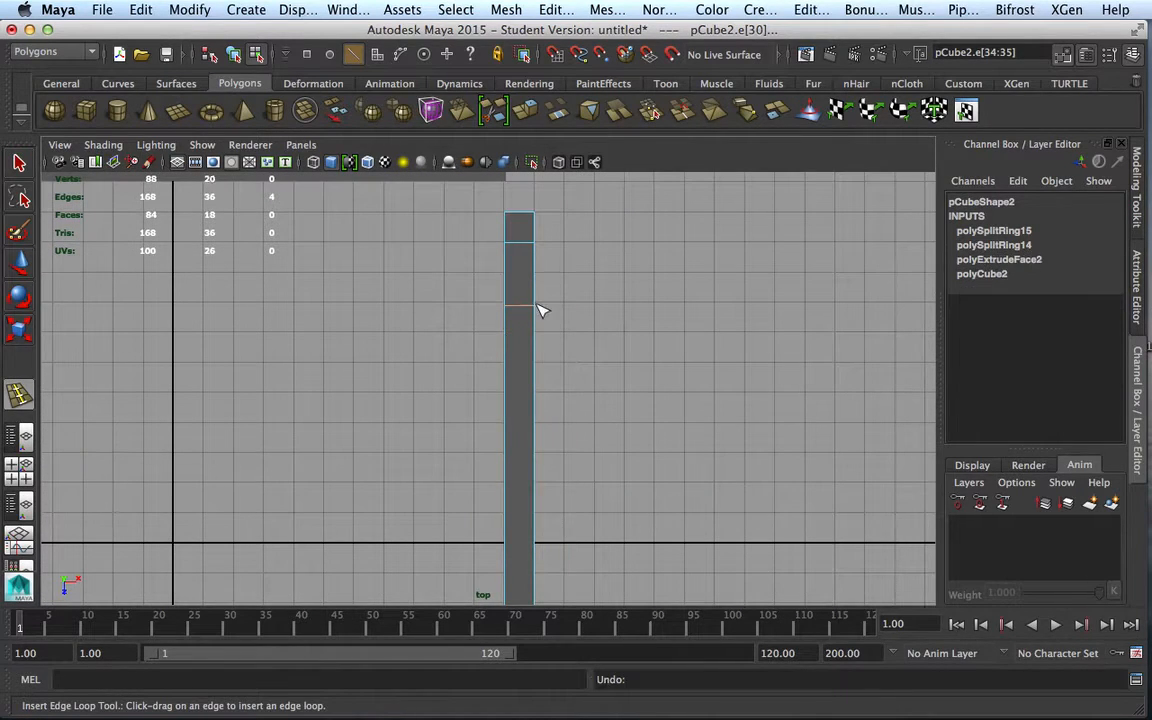
key(z)
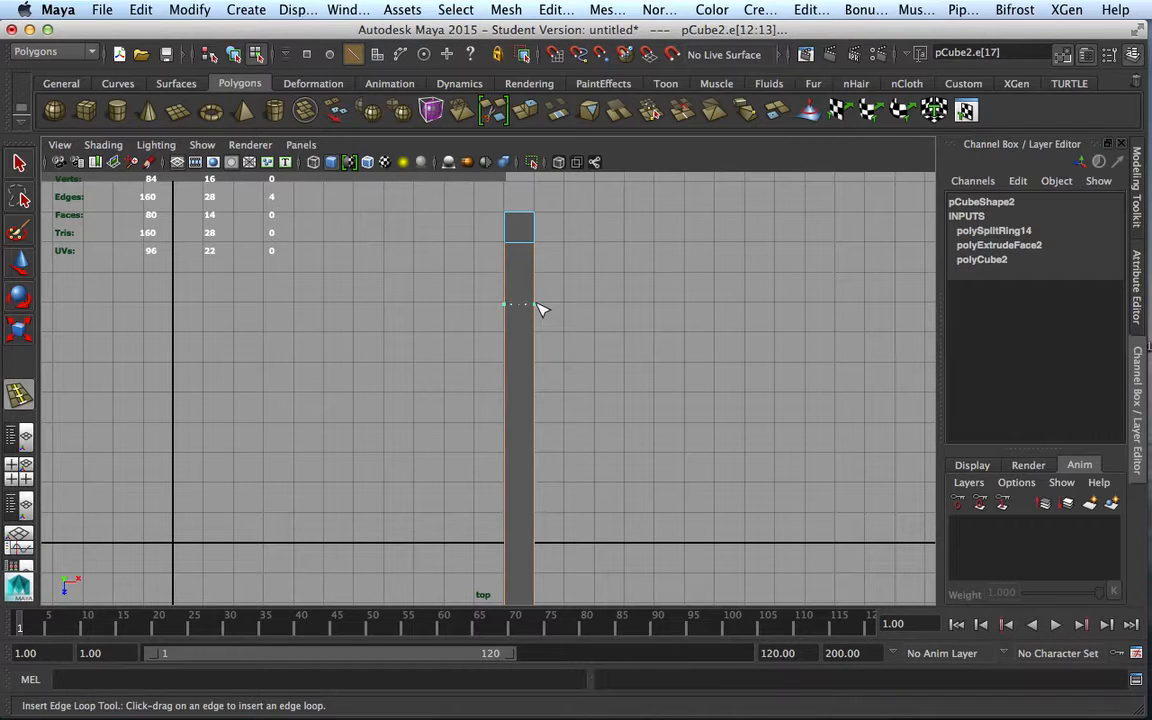
- Insert four edge loops on the positive X wall at about Z -8, -7, -5 and -4
click(539, 305)
click(539, 336)
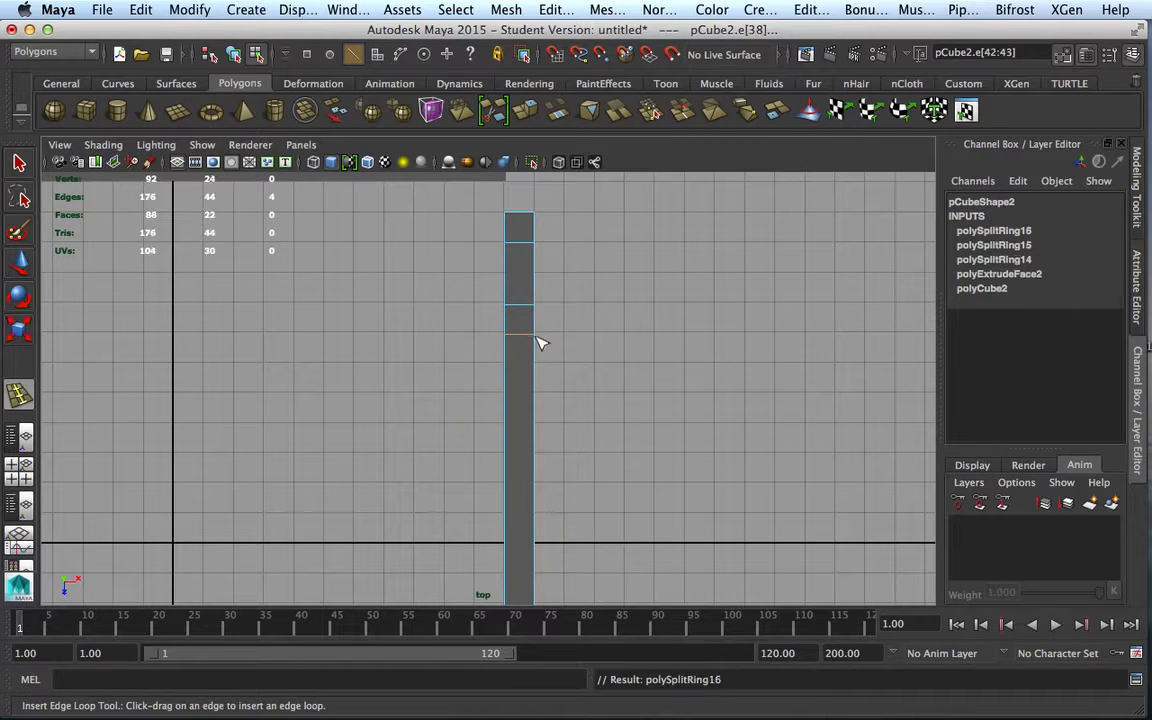
click(535, 394)
click(536, 427)
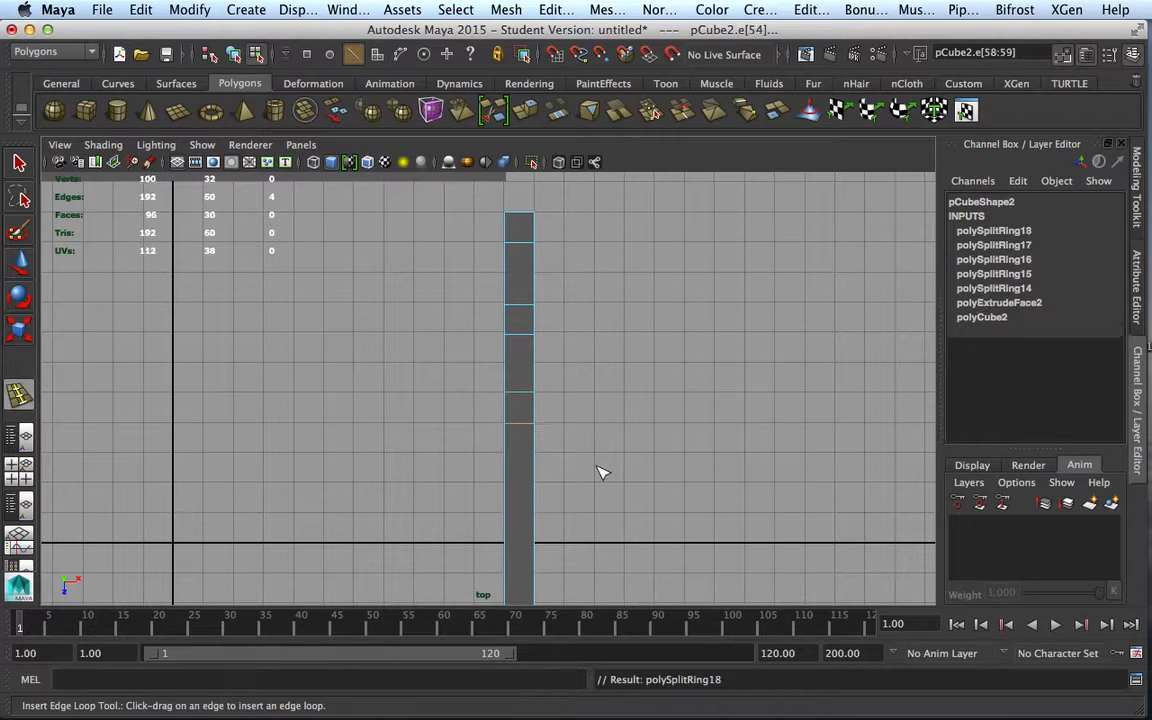
- Insert two pairs of edge loops on the positive X wall at about Z 0 and 1, and Z 3 and 4
alt+middle_drag(599, 470, 584, 351)
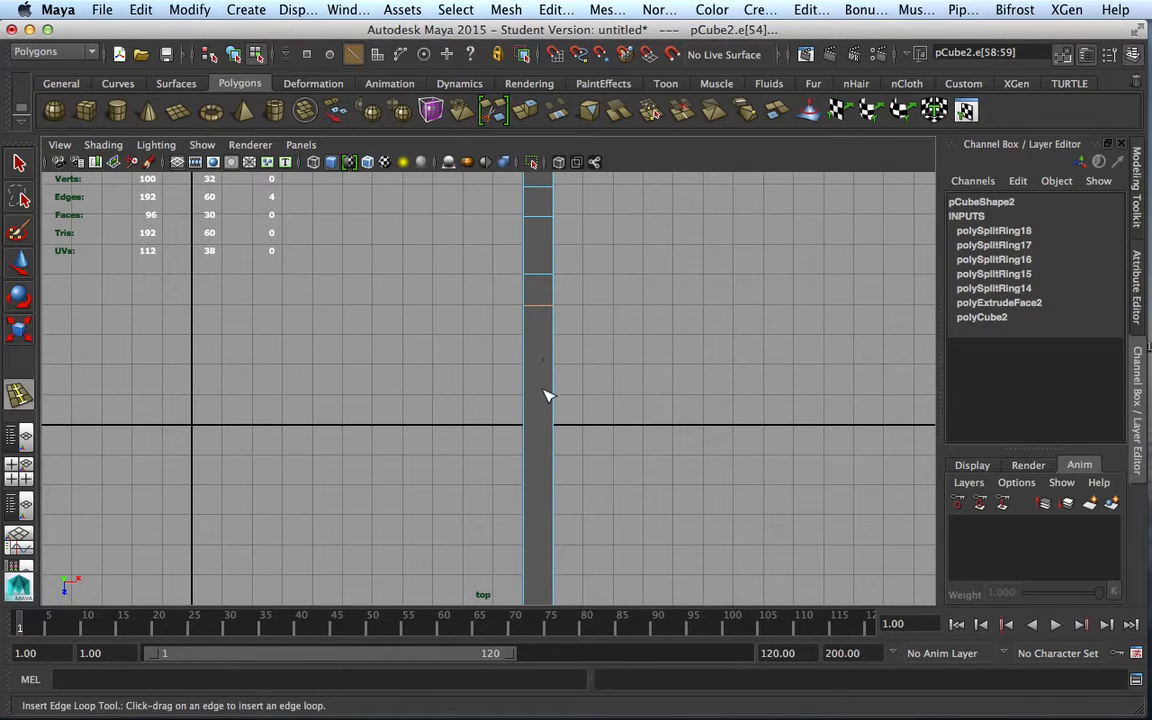
click(557, 432)
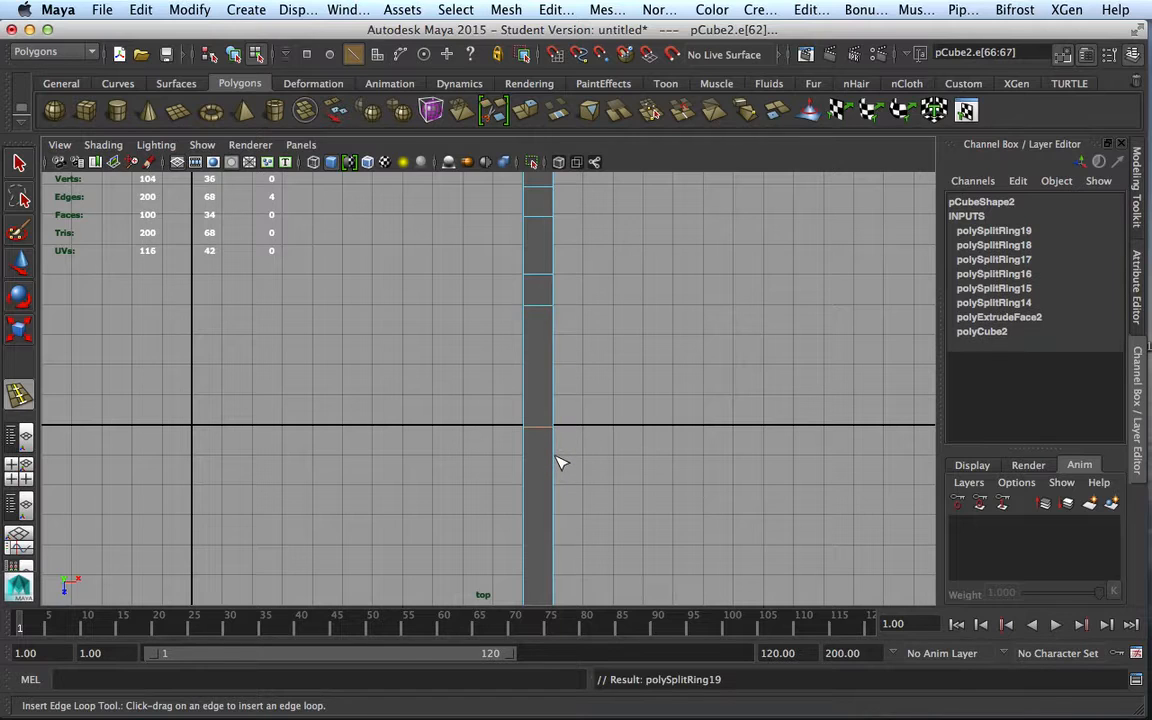
click(555, 457)
alt+middle_drag(613, 478, 627, 376)
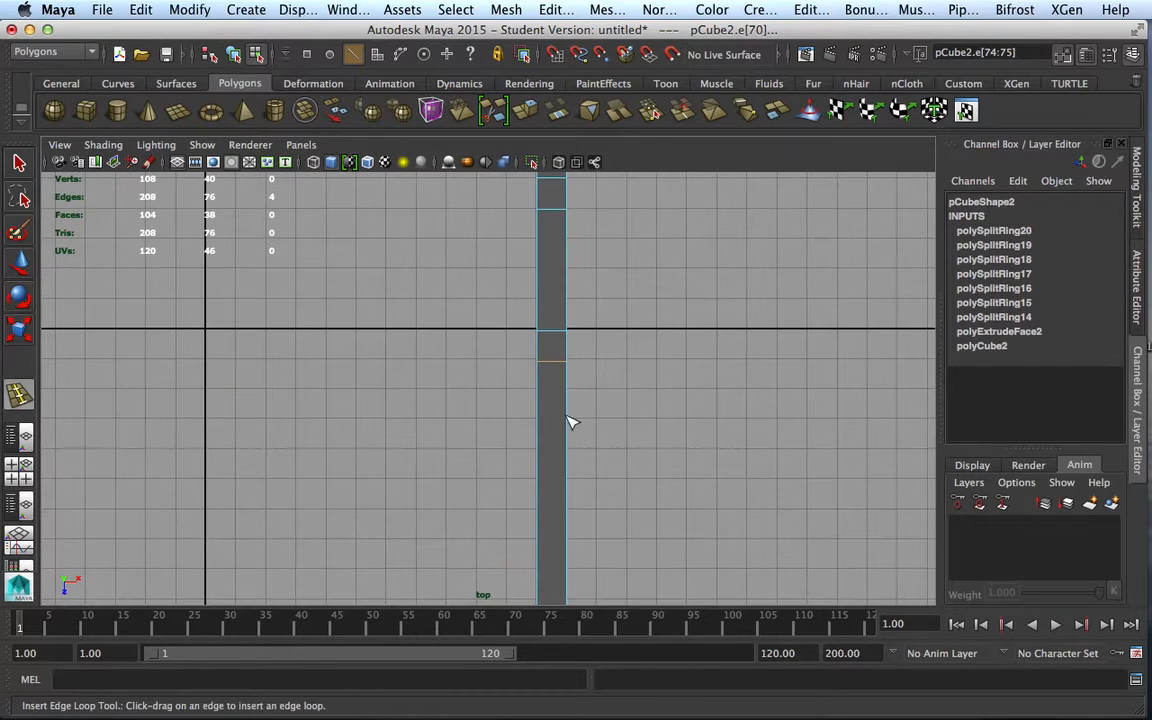
click(567, 424)
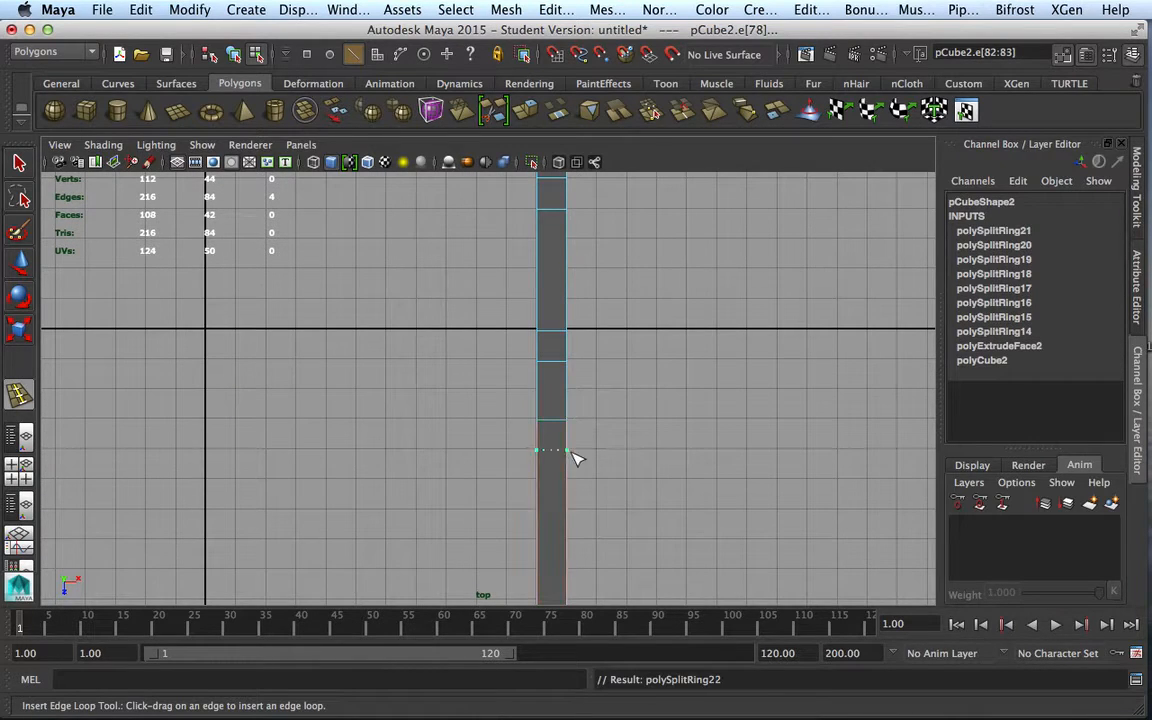
click(575, 458)
- Insert two more pairs of edge loops near the wall's positive Z end, at about Z 6 and 7, and Z 9 and 10
alt+middle_drag(625, 432, 590, 424)
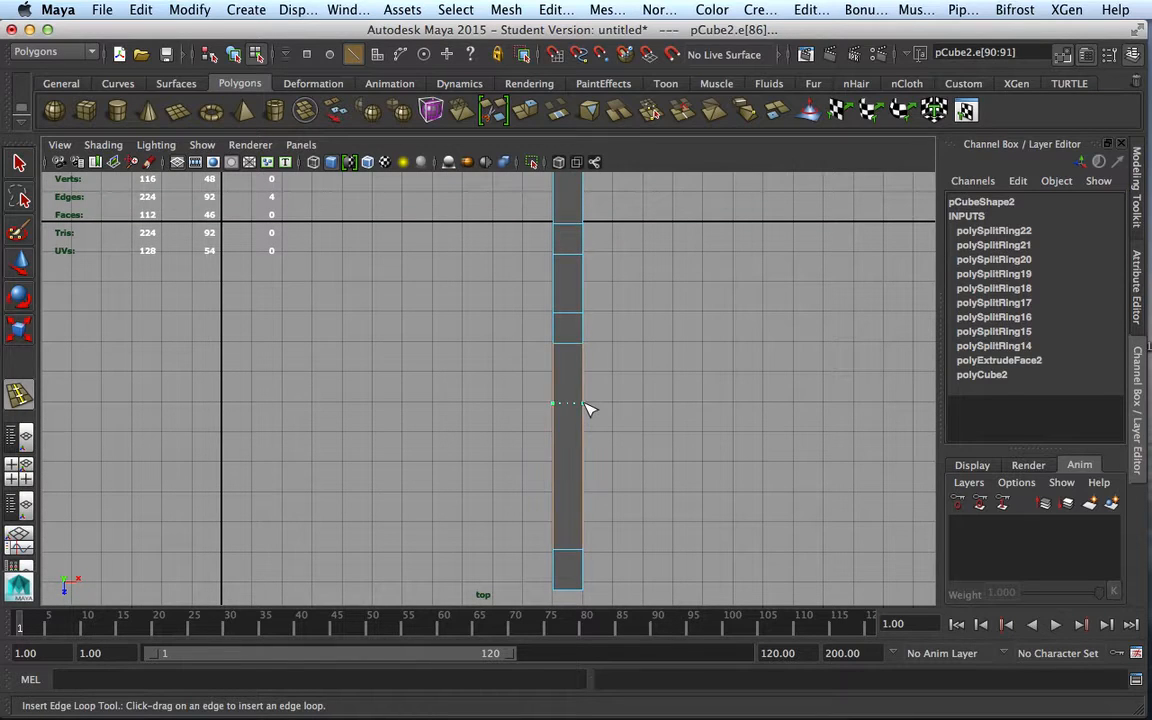
click(588, 408)
click(587, 438)
alt+middle_drag(605, 491, 610, 463)
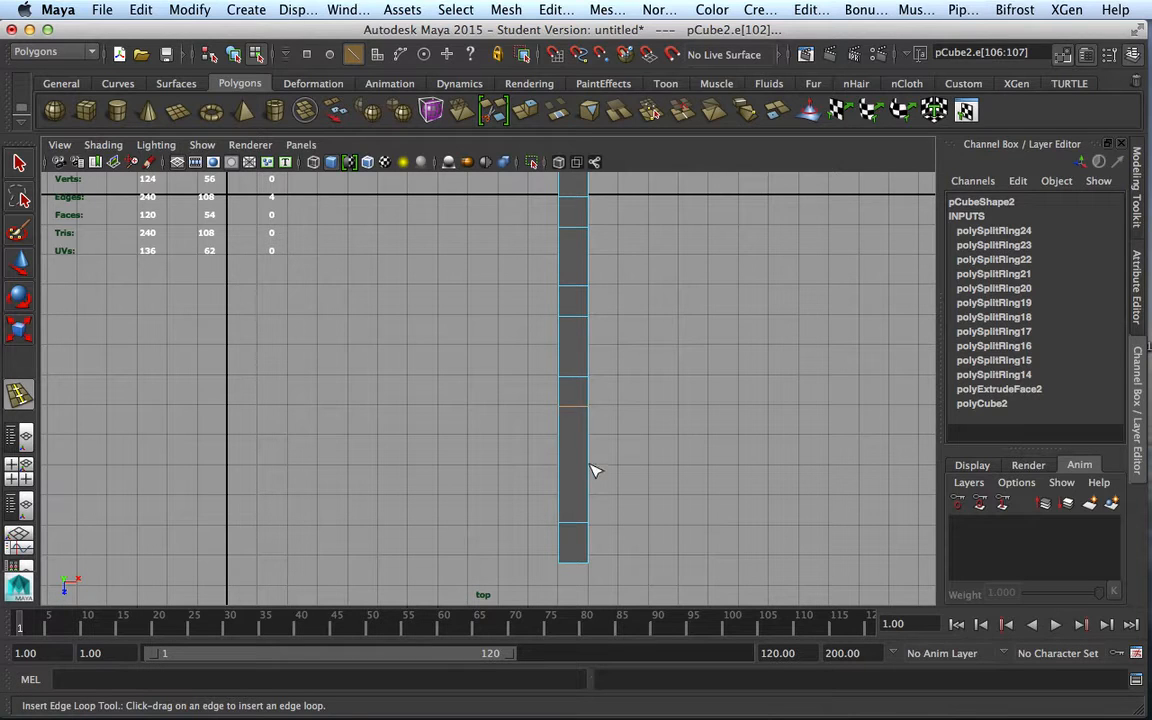
click(590, 465)
click(588, 494)
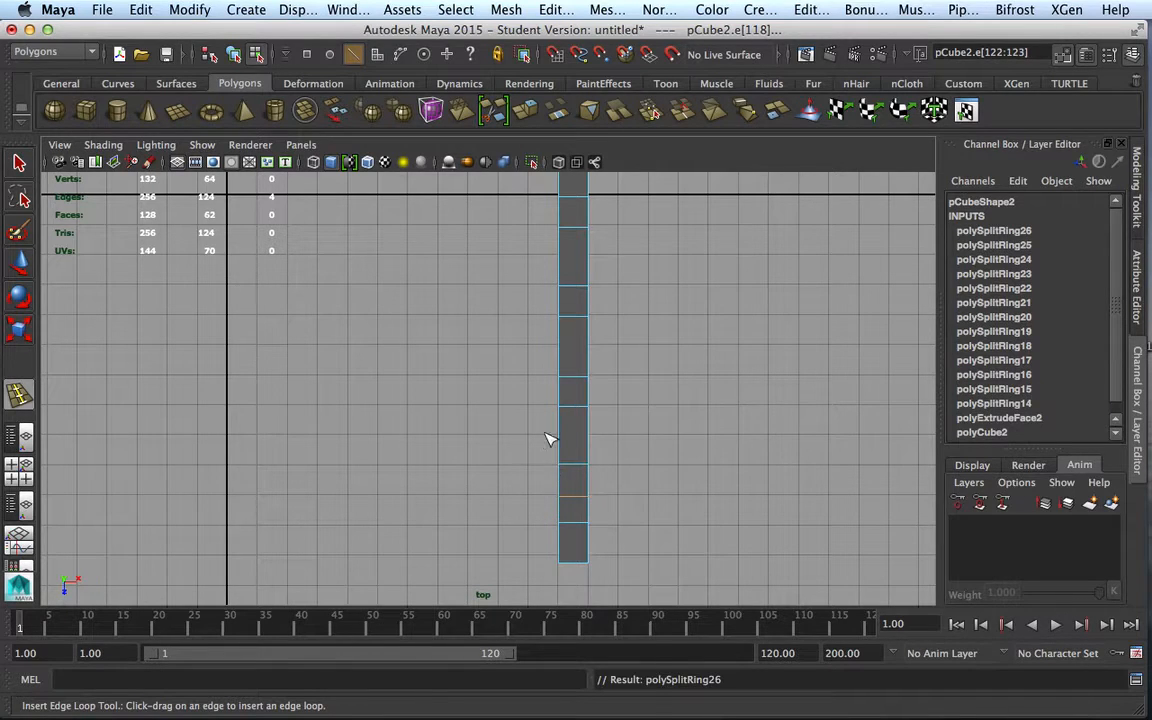
- Return the positive X wall to object mode with the Select Tool and select the L-shaped wall
right_drag(547, 438, 578, 376)
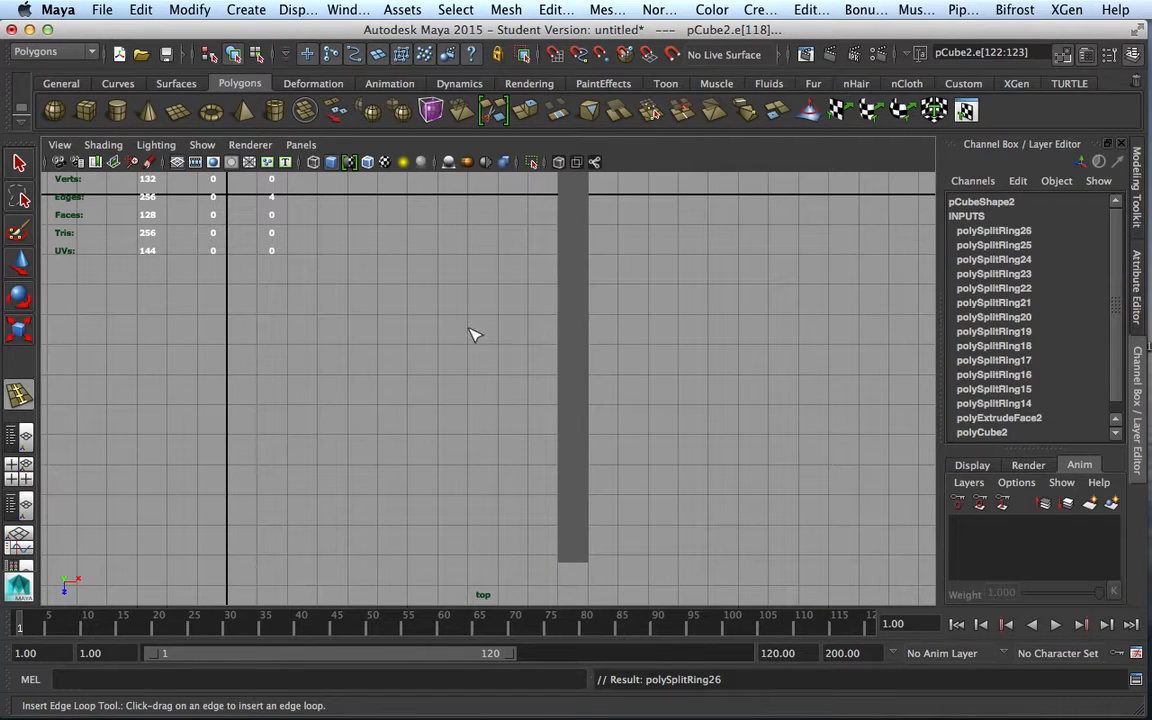
key(q)
alt+middle_drag(388, 388, 519, 419)
click(698, 402)
alt+middle_drag(694, 404, 616, 498)
scroll(616, 498, down, 3)
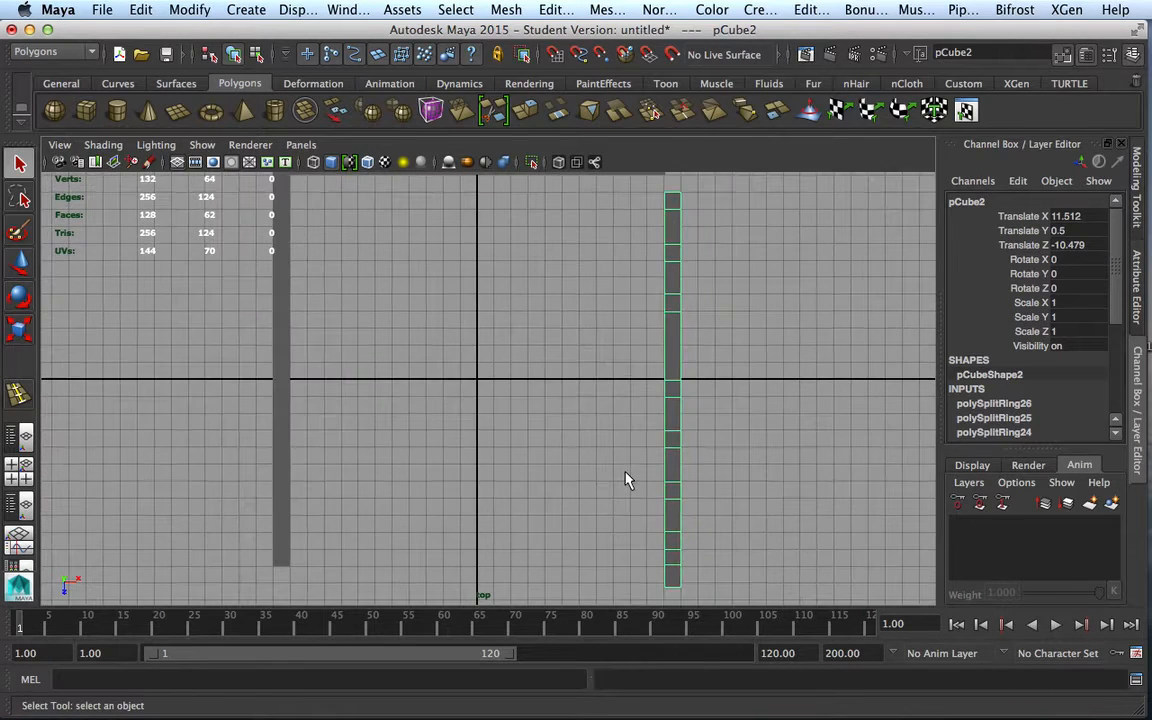
click(370, 170)
click(693, 381)
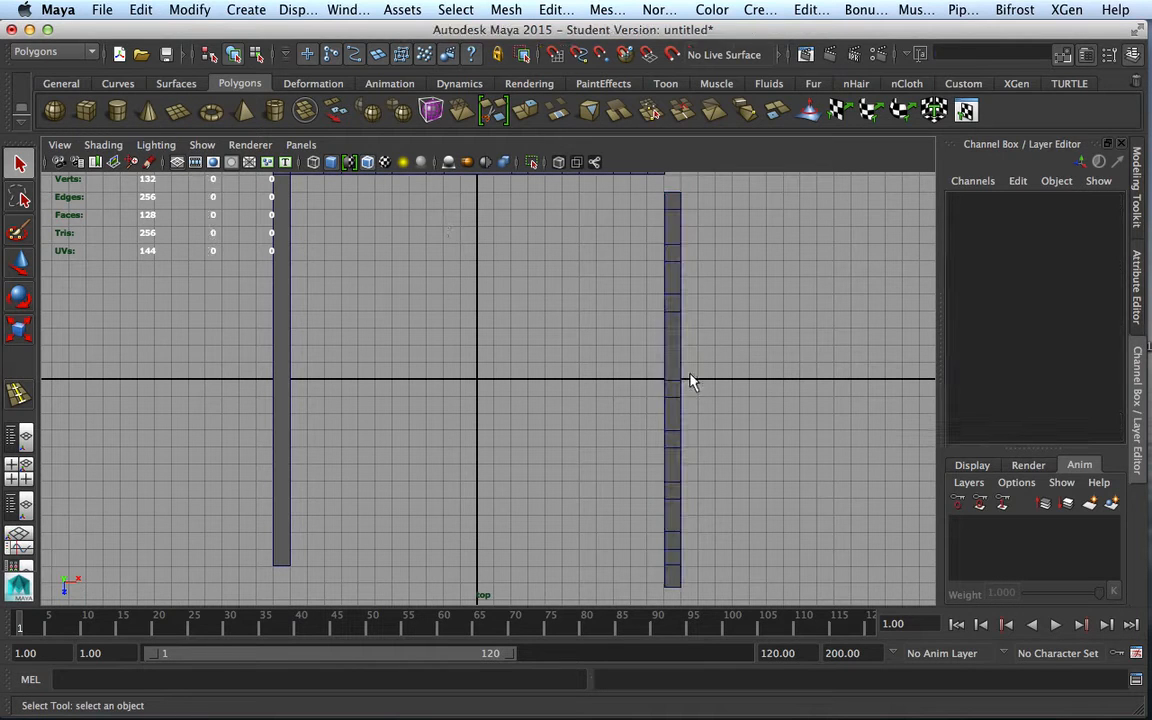
alt+middle_drag(312, 348, 391, 360)
click(391, 360)
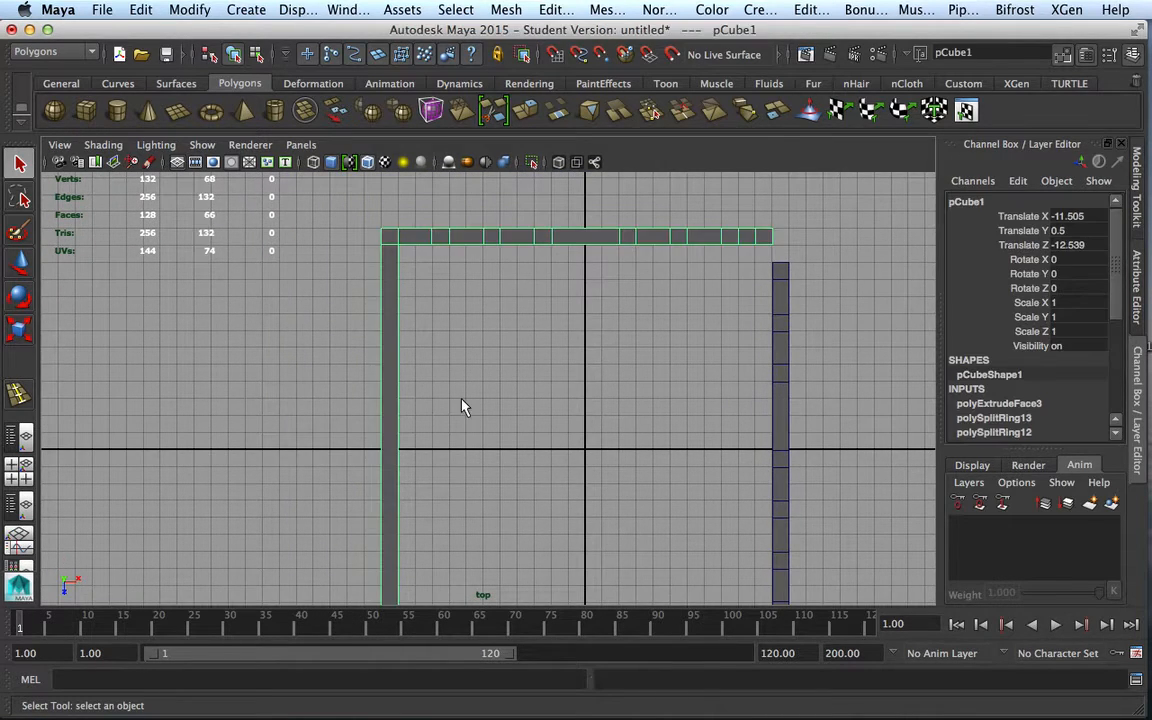
- Insert two edge loops on the L-shaped wall's negative X side at about Z -10 and -9 with the Insert Edge Loop Tool
alt+right_drag(462, 407, 400, 342)
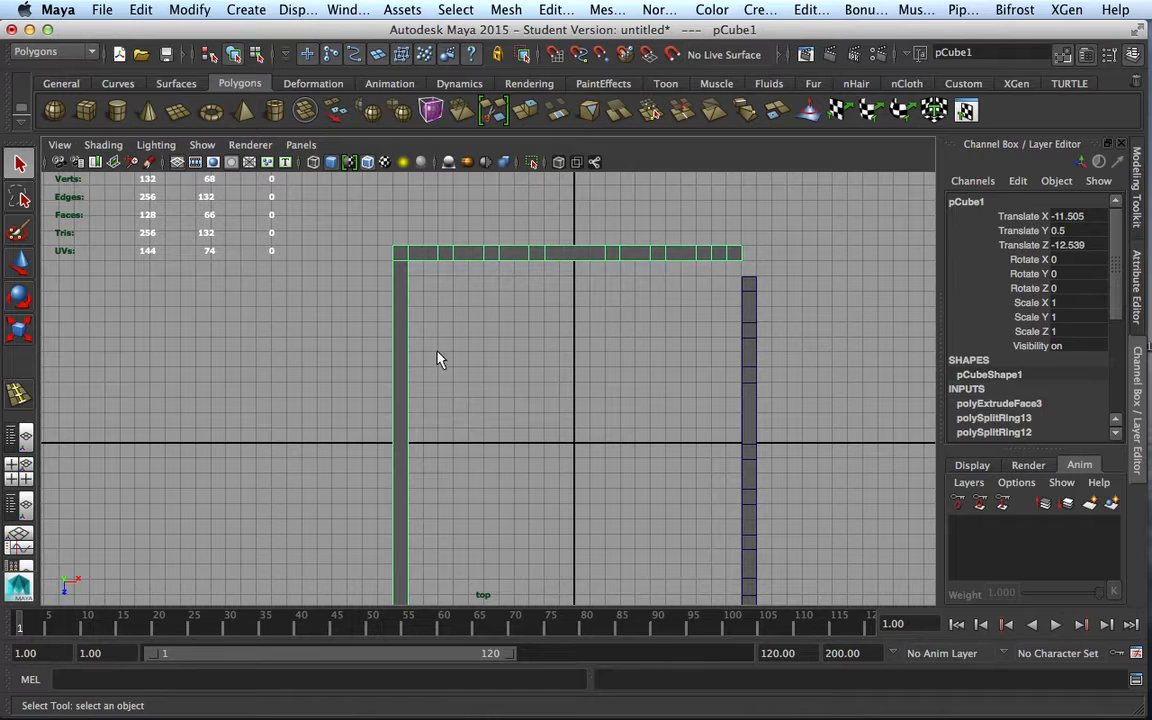
scroll(437, 350, up, 3)
alt+middle_drag(437, 350, 454, 369)
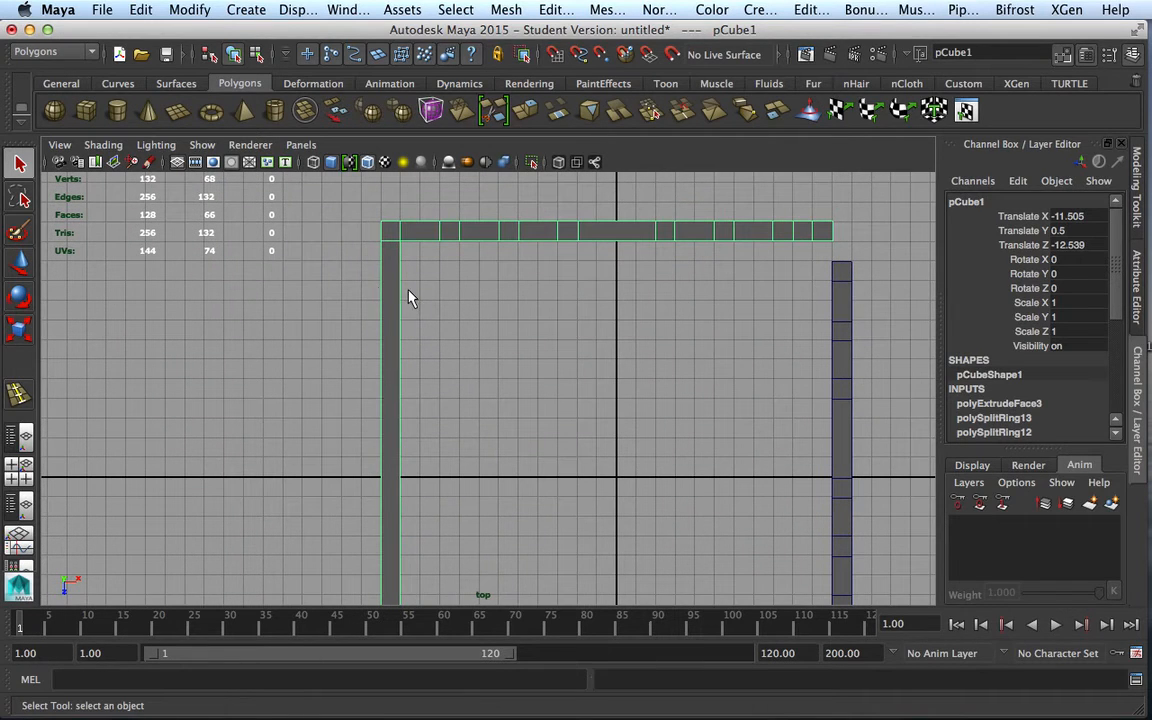
click(599, 10)
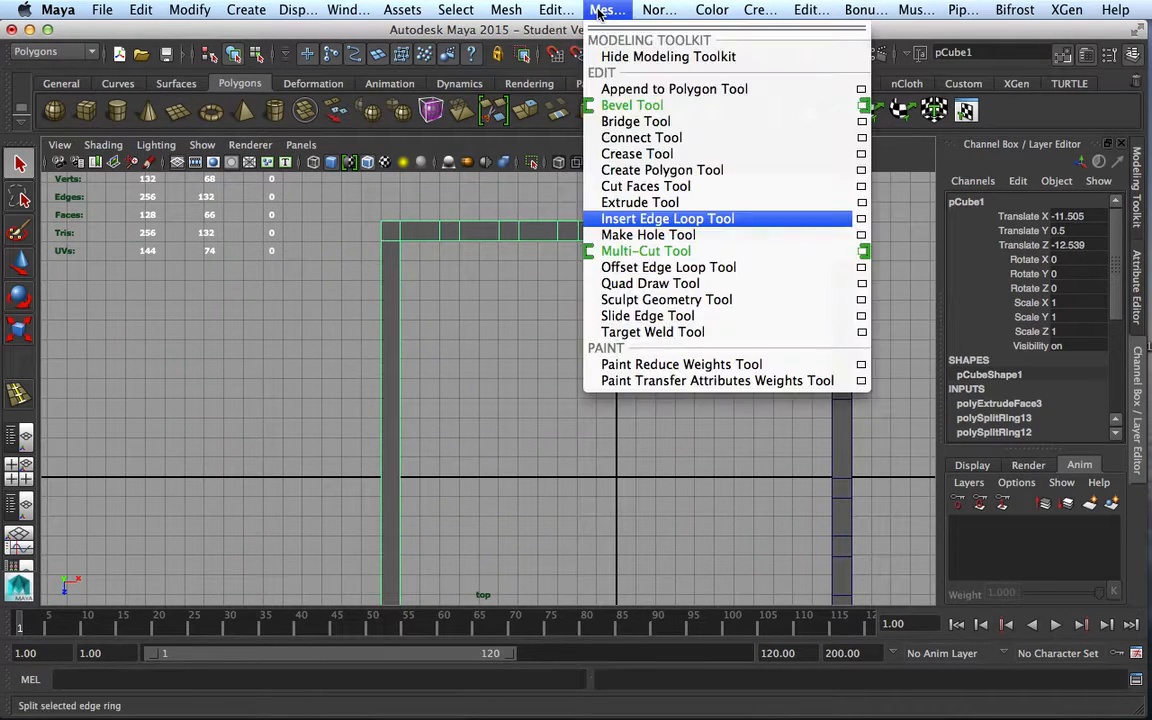
click(666, 219)
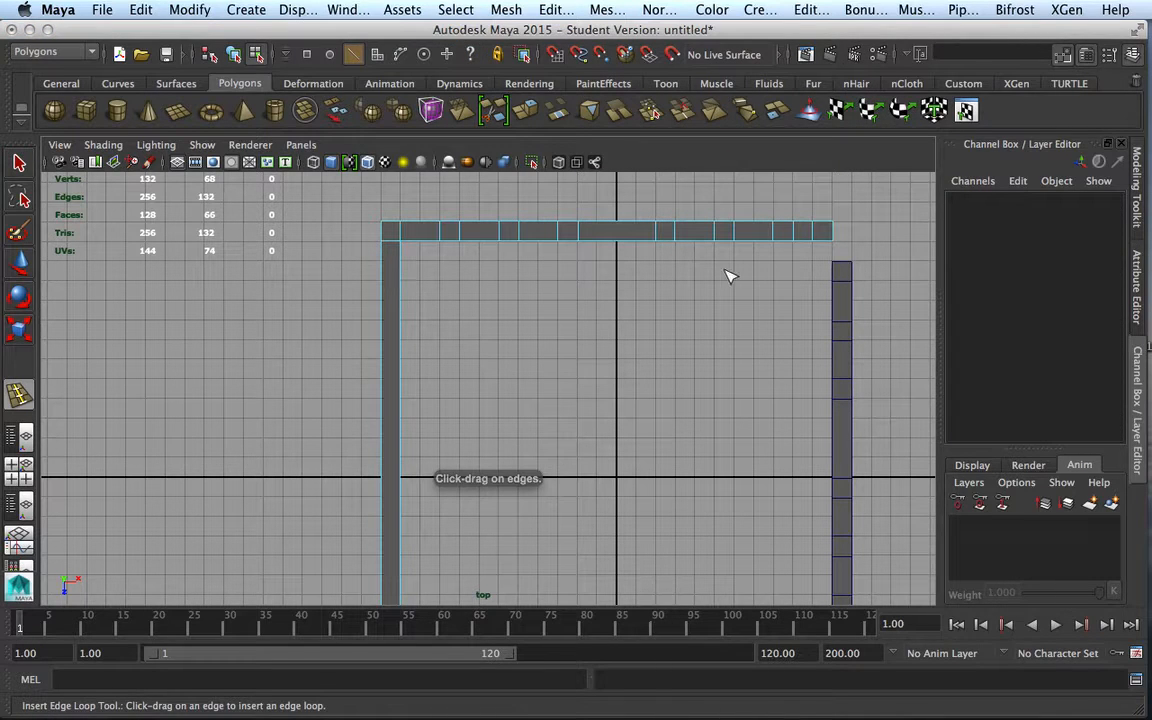
click(401, 285)
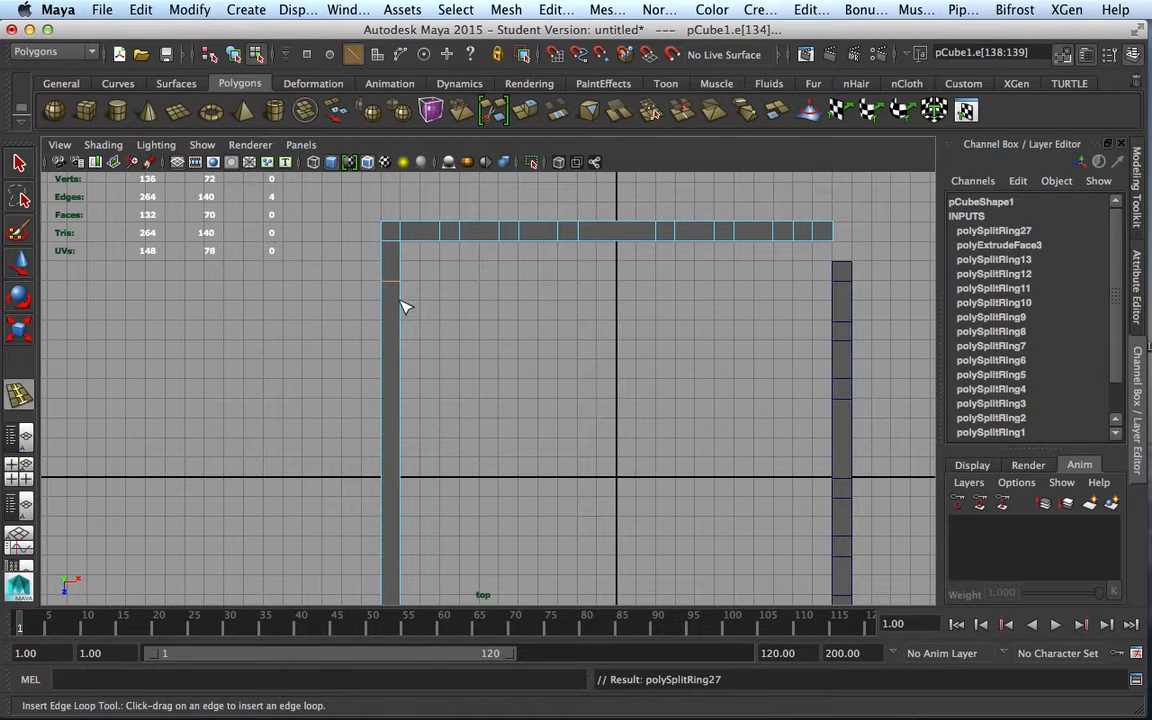
click(401, 299)
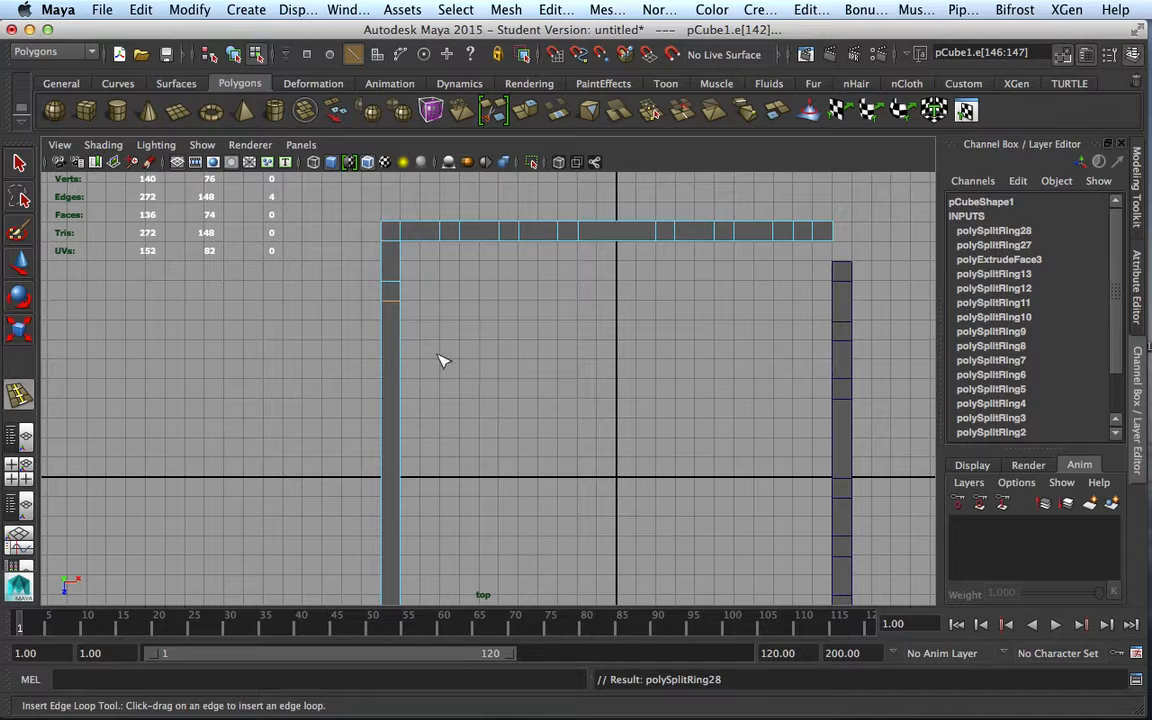
- Insert four edge loops on the negative X side at about Z -6, -5, -3 and -2
click(400, 362)
click(401, 377)
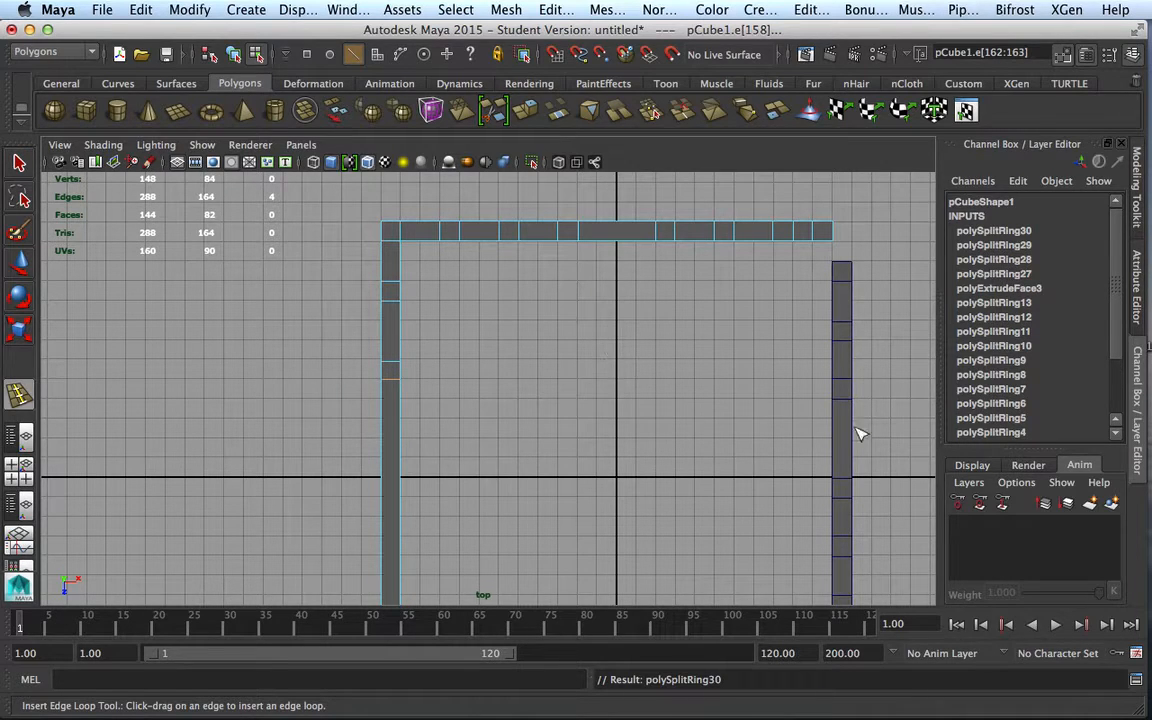
click(400, 416)
click(401, 442)
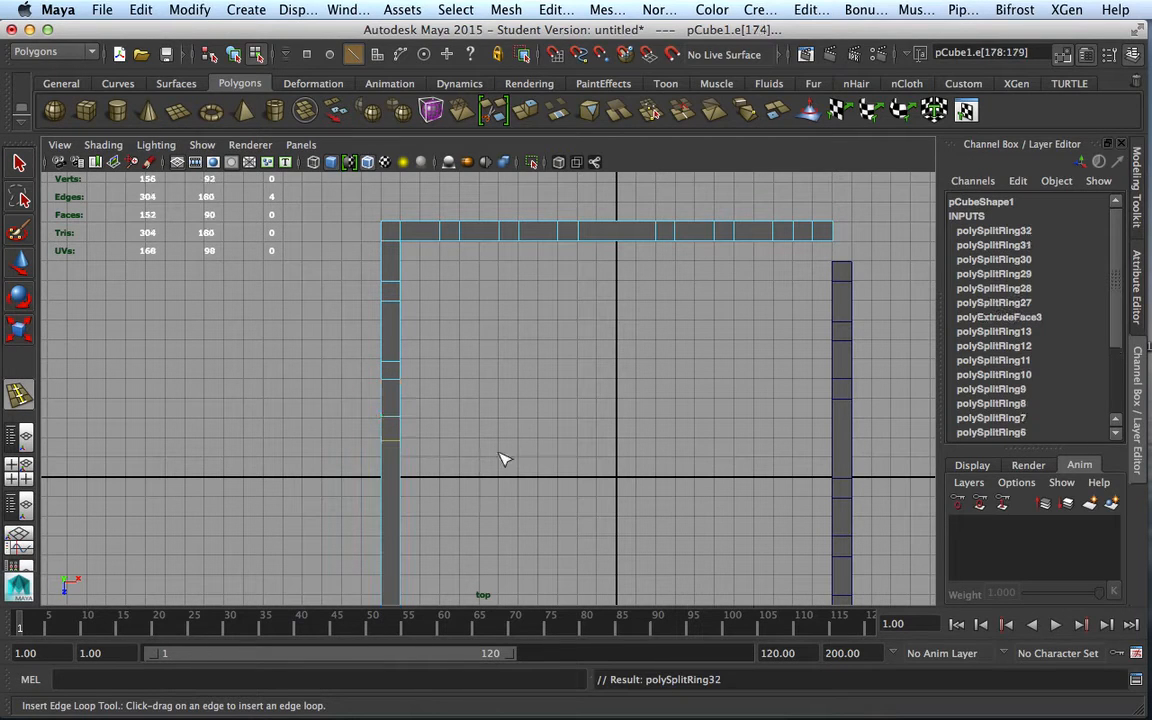
- Insert two pairs of edge loops on the negative X side at about Z 0 and 1, and Z 4 and 5
alt+middle_drag(560, 437, 568, 298)
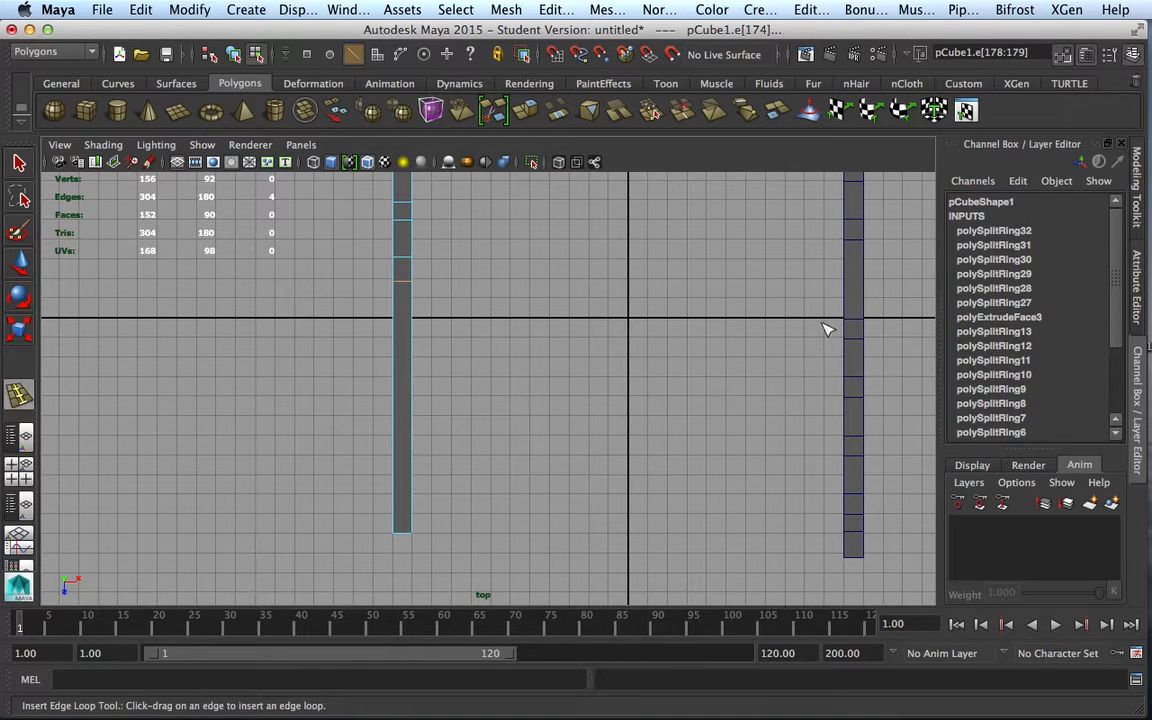
click(410, 321)
click(410, 340)
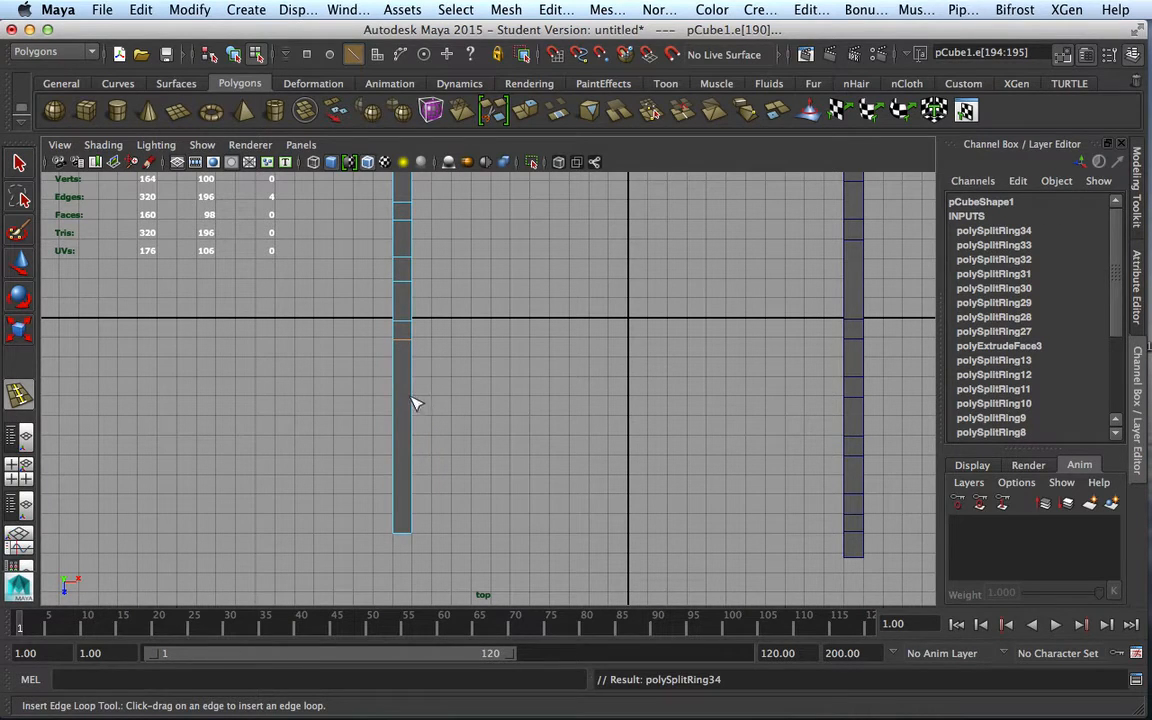
click(410, 398)
click(416, 419)
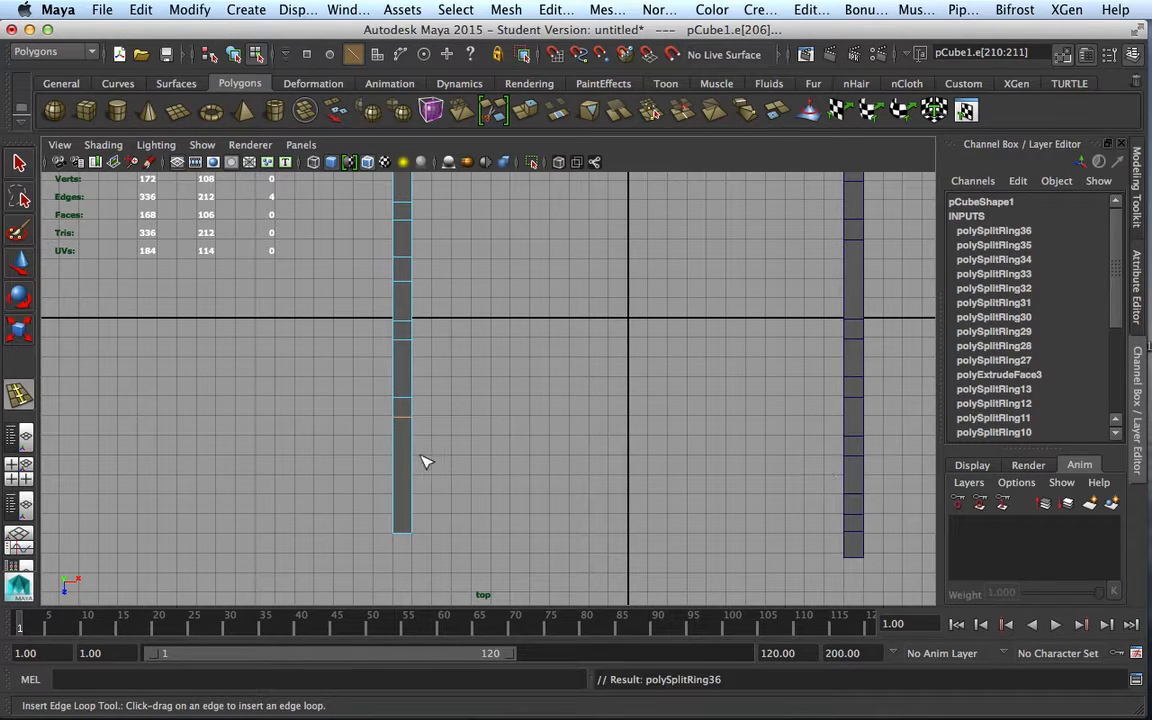
- Insert edge loops near the negative X side's positive Z end at about Z 7, 8, 9 and 10
click(411, 459)
click(413, 478)
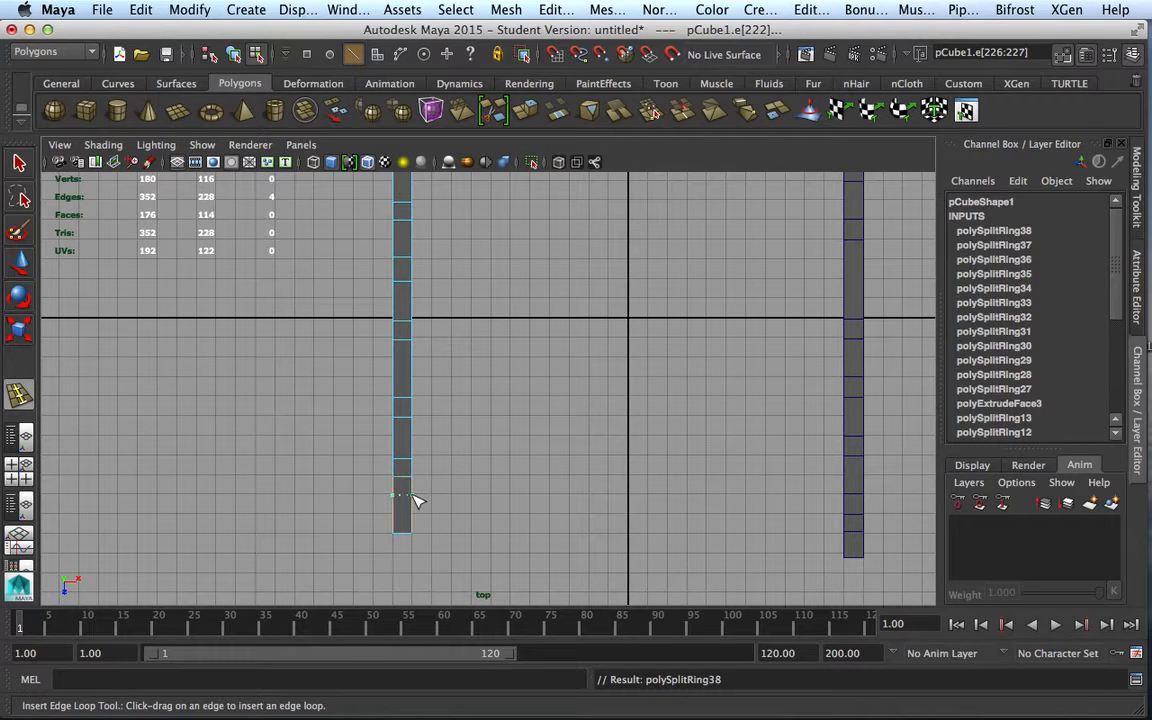
click(416, 497)
click(417, 520)
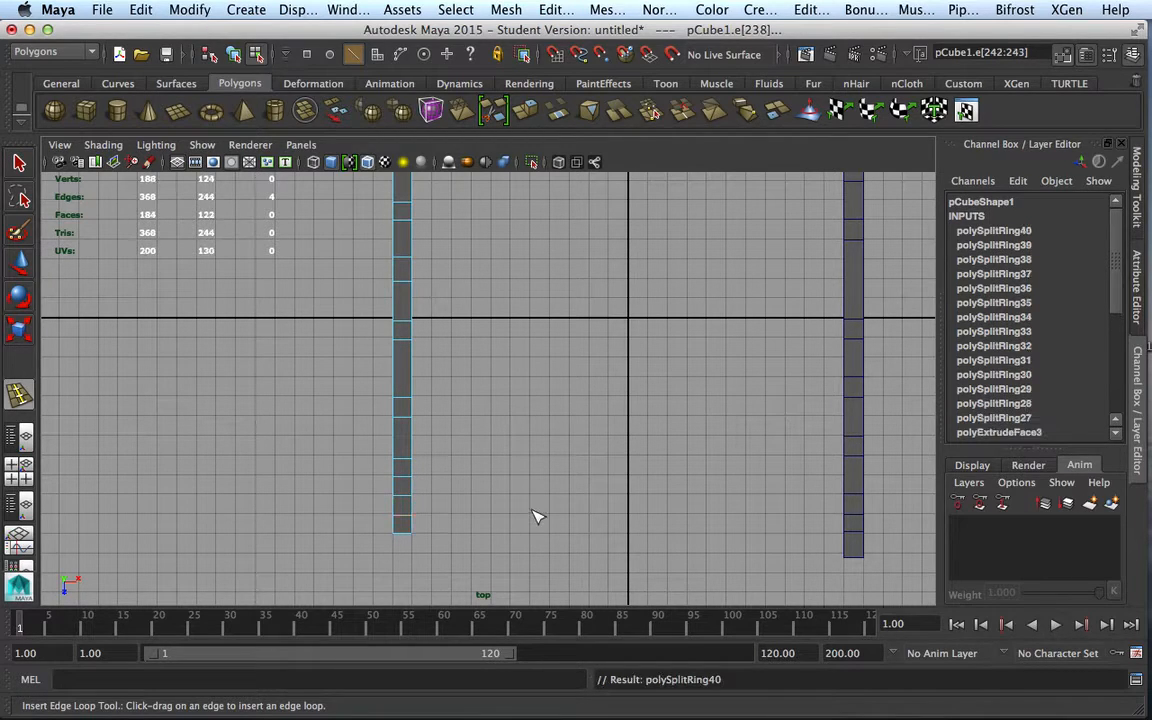
- Return the L-shaped wall to object mode with the Select Tool and select it as a whole
key(q)
right_drag(408, 384, 488, 272)
click(401, 334)
scroll(620, 368, down, 5)
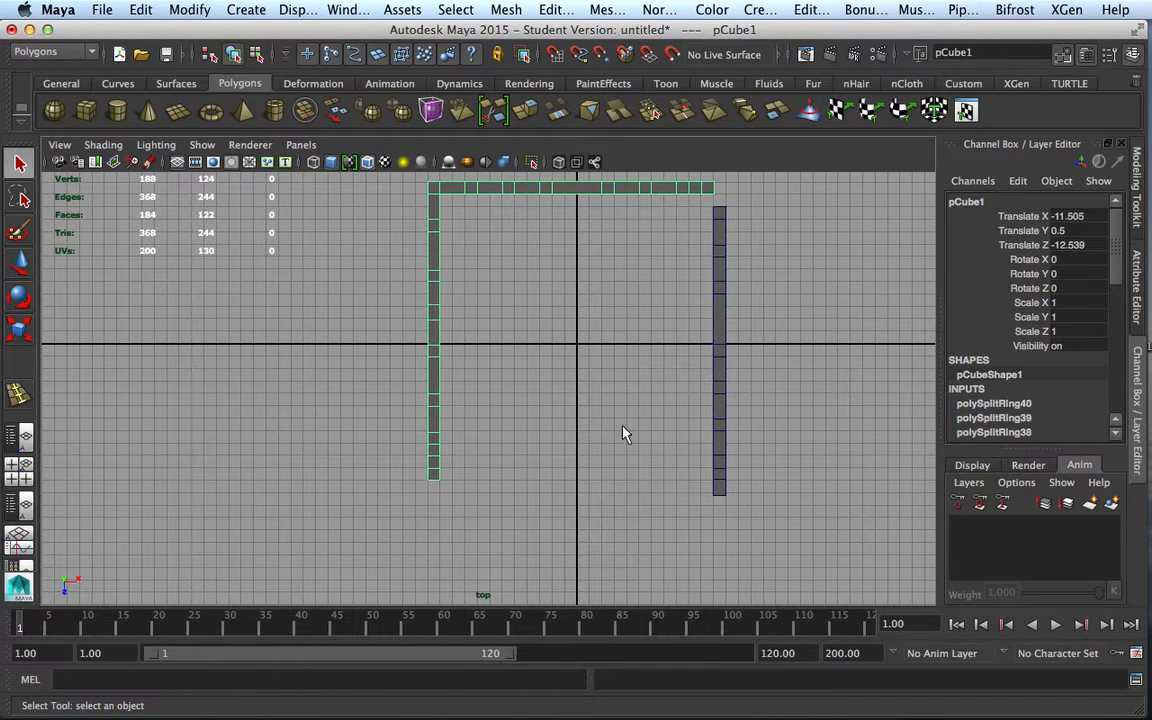
- In the perspective view, select the inward-facing end face at the positive Z end of the positive X wall
key(space)
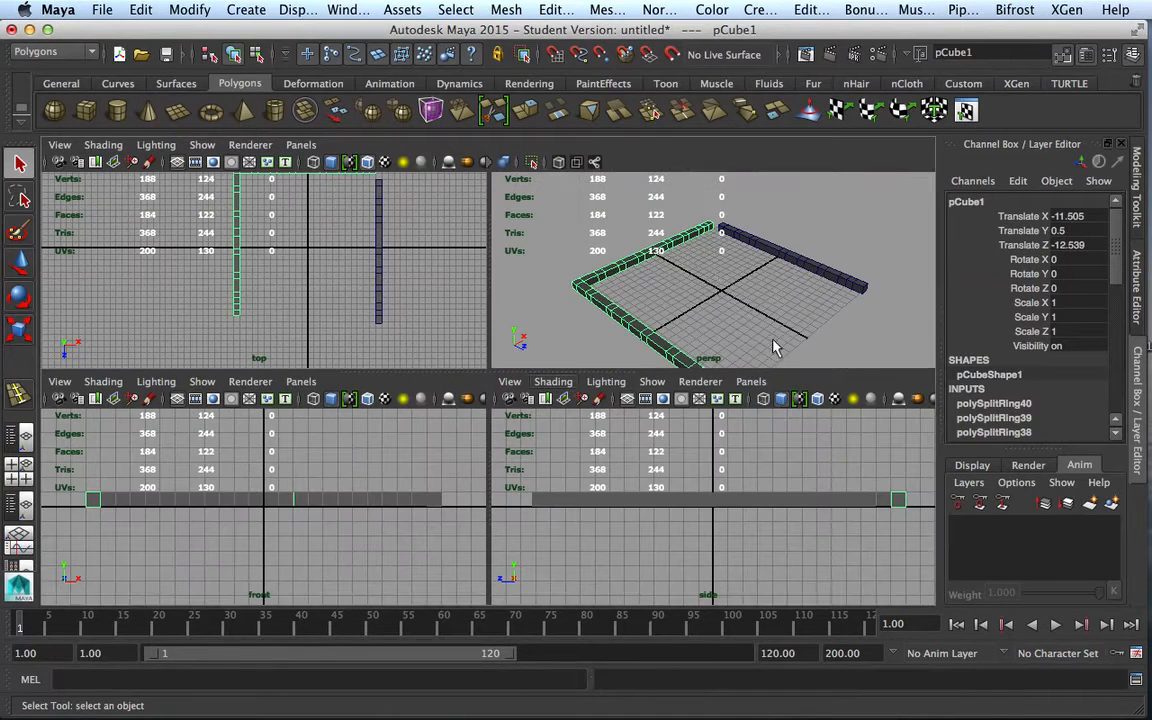
key(space)
scroll(741, 329, down, 3)
alt+drag(741, 329, 584, 436)
scroll(597, 437, up, 5)
alt+middle_drag(620, 435, 481, 404)
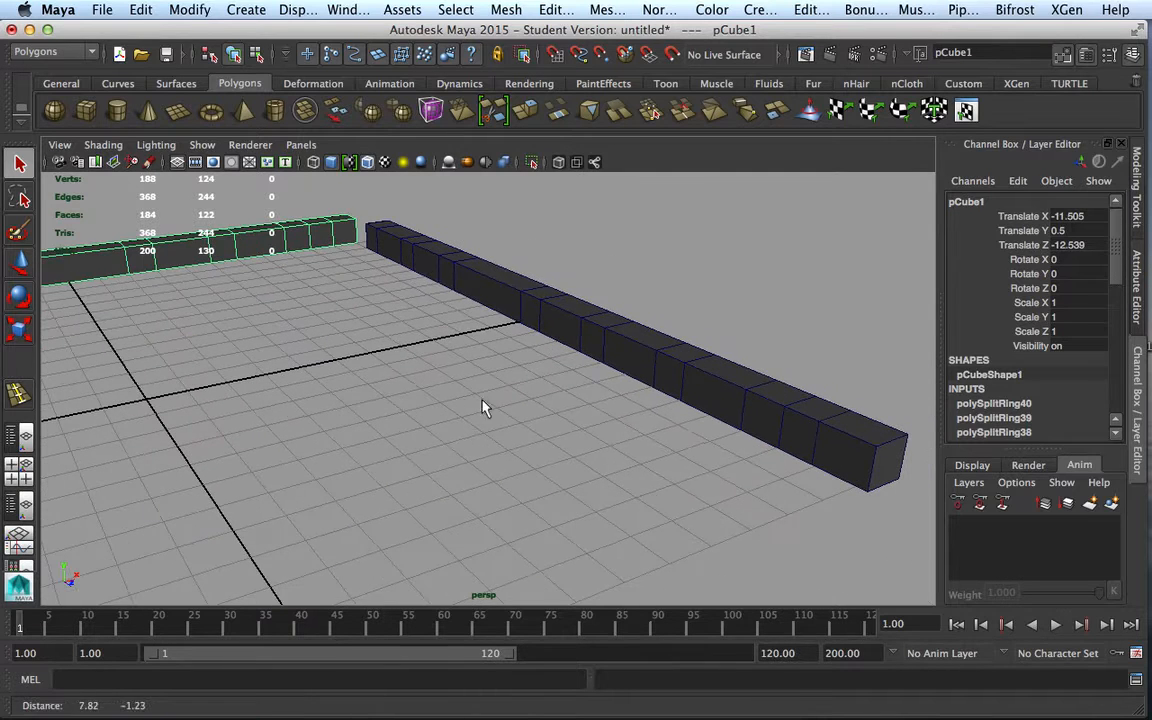
click(818, 443)
right_click(860, 466)
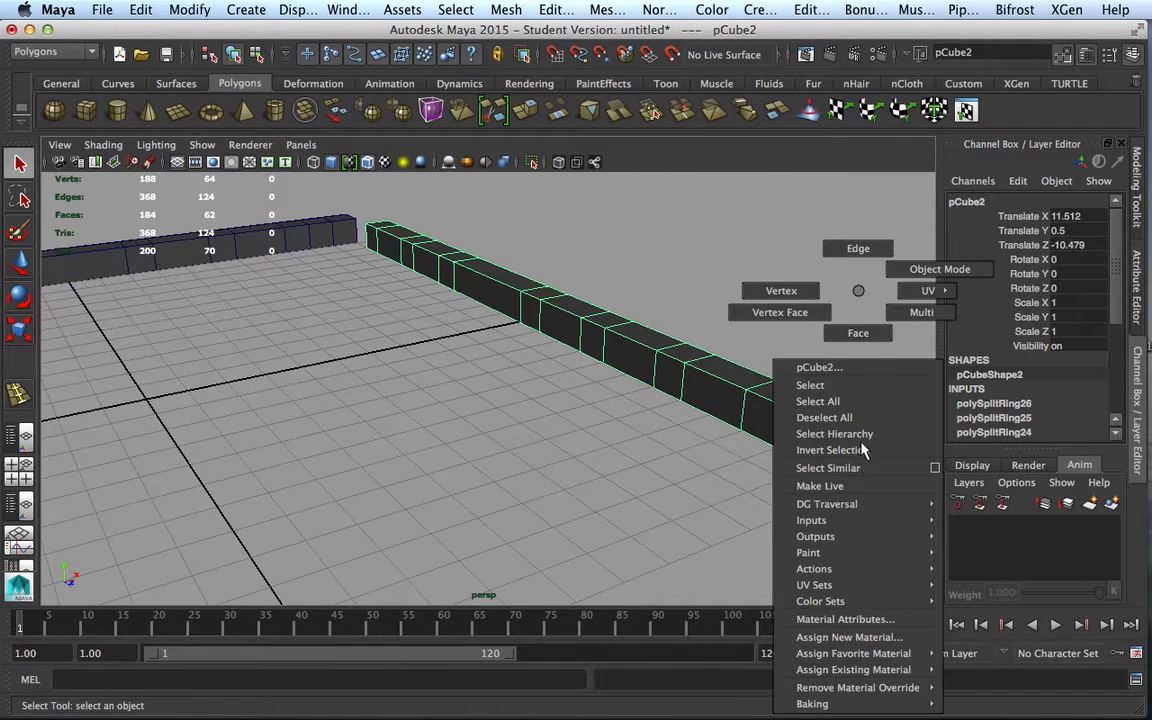
right_drag(861, 442, 858, 333)
click(838, 457)
scroll(837, 456, down, 5)
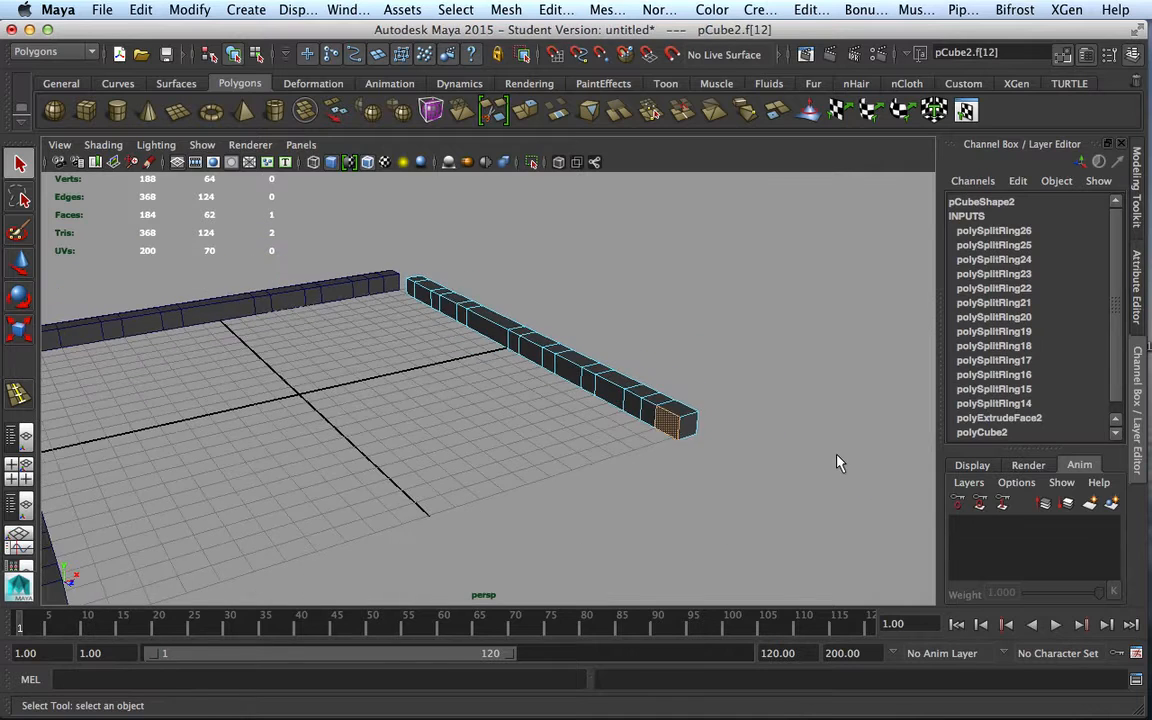
scroll(838, 463, down, 3)
- Extrude the face along negative X into the fourth outer wall, stopping about one unit short of the opposite wall, and return to object mode
click(463, 108)
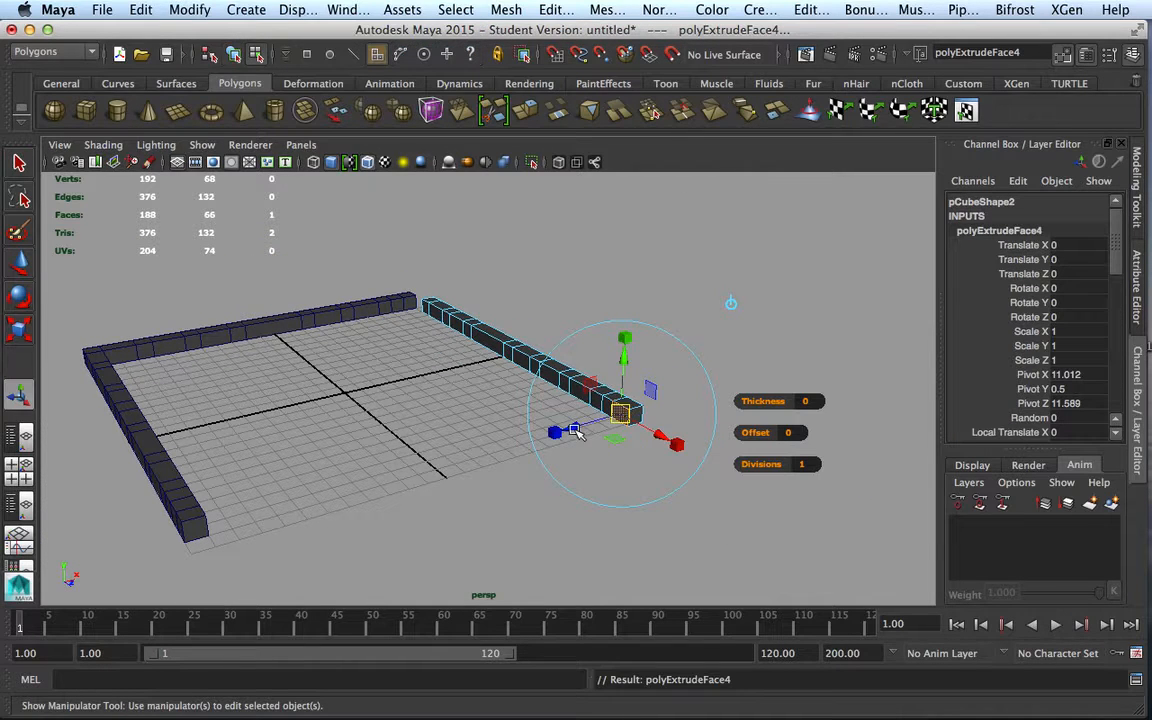
drag(576, 430, 168, 555)
alt+drag(514, 535, 414, 347)
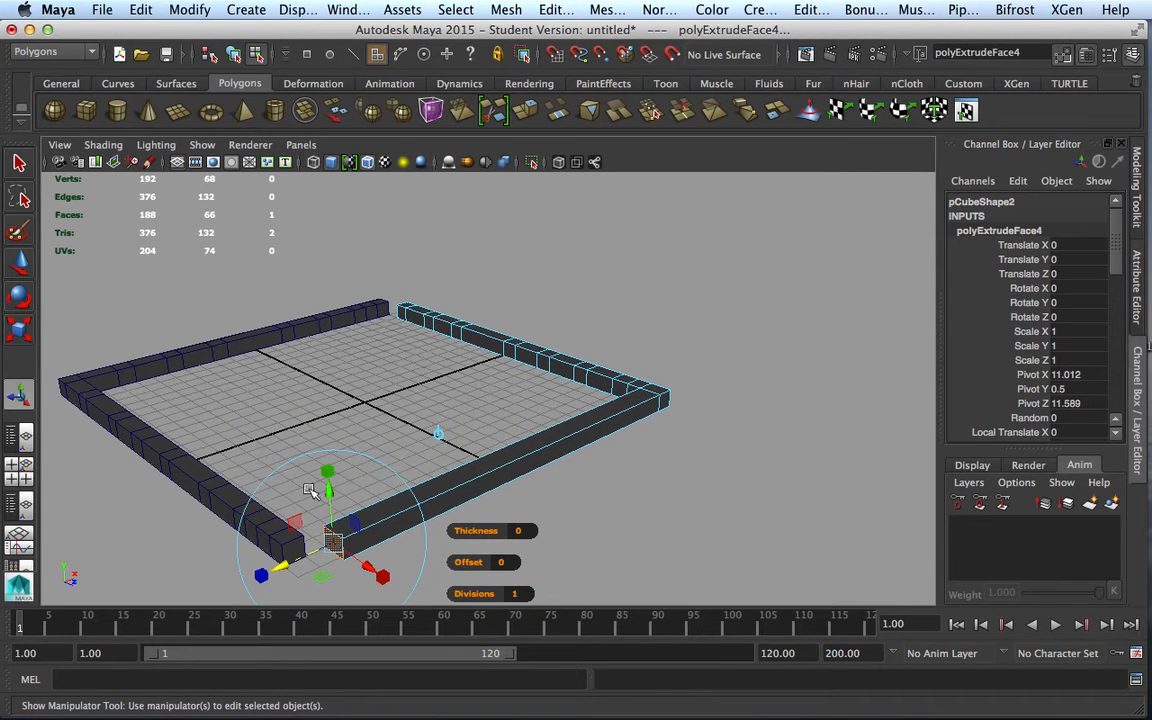
right_drag(498, 290, 566, 272)
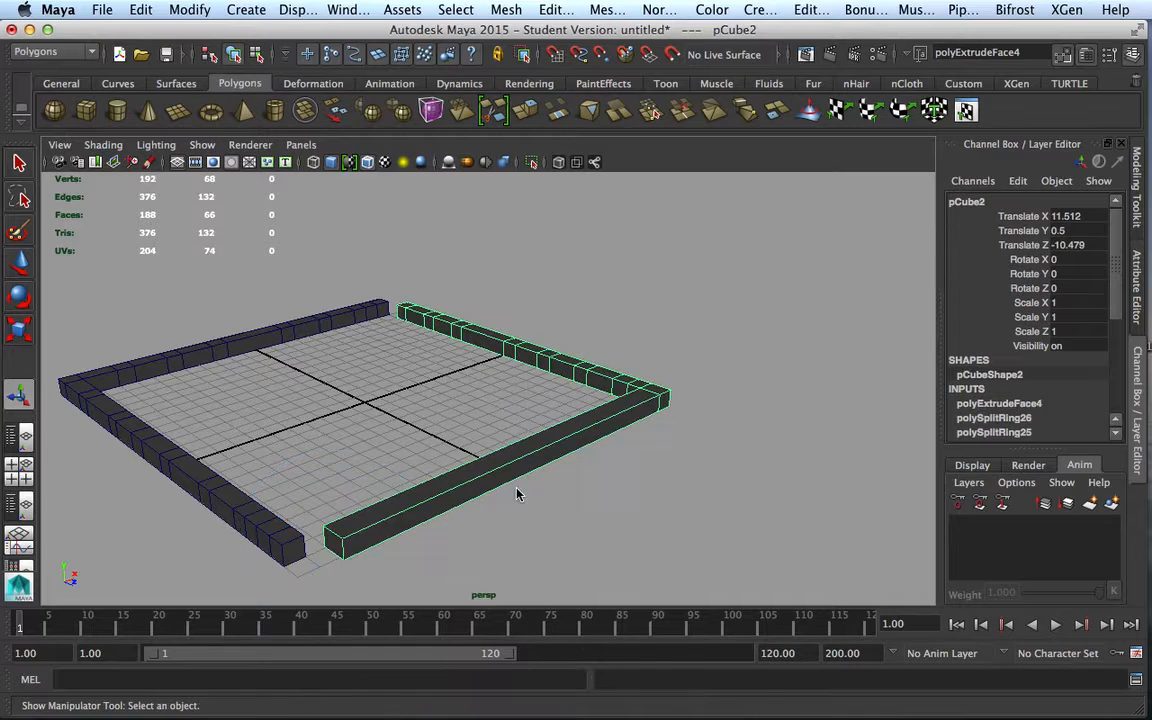
alt+drag(527, 467, 648, 525)
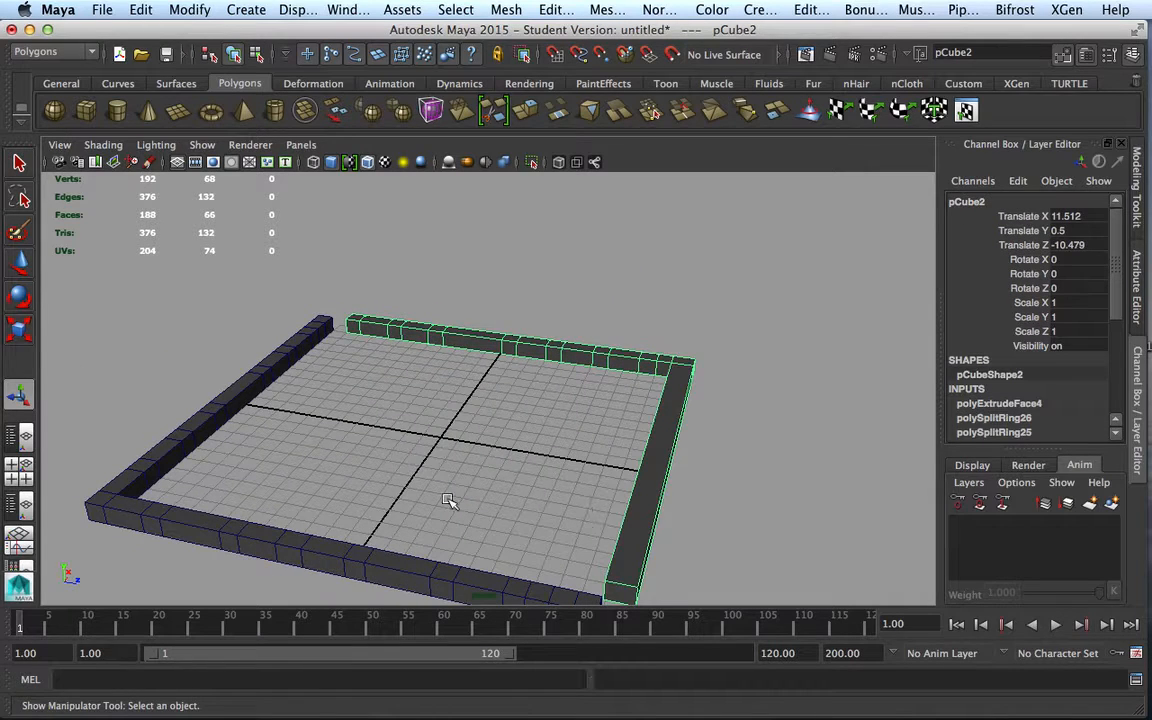
- In face mode, extrude the inner face at the positive X wall's negative Z end toward negative X, to about X 7.8
mouse_move(448, 499)
alt+mouse_down()
mouse_move(483, 498)
mouse_move(428, 500)
alt+mouse_up()
alt+middle_drag(578, 478, 622, 441)
alt+drag(622, 441, 589, 465)
mouse_move(566, 316)
right_down()
mouse_move(585, 300)
mouse_move(567, 333)
right_up()
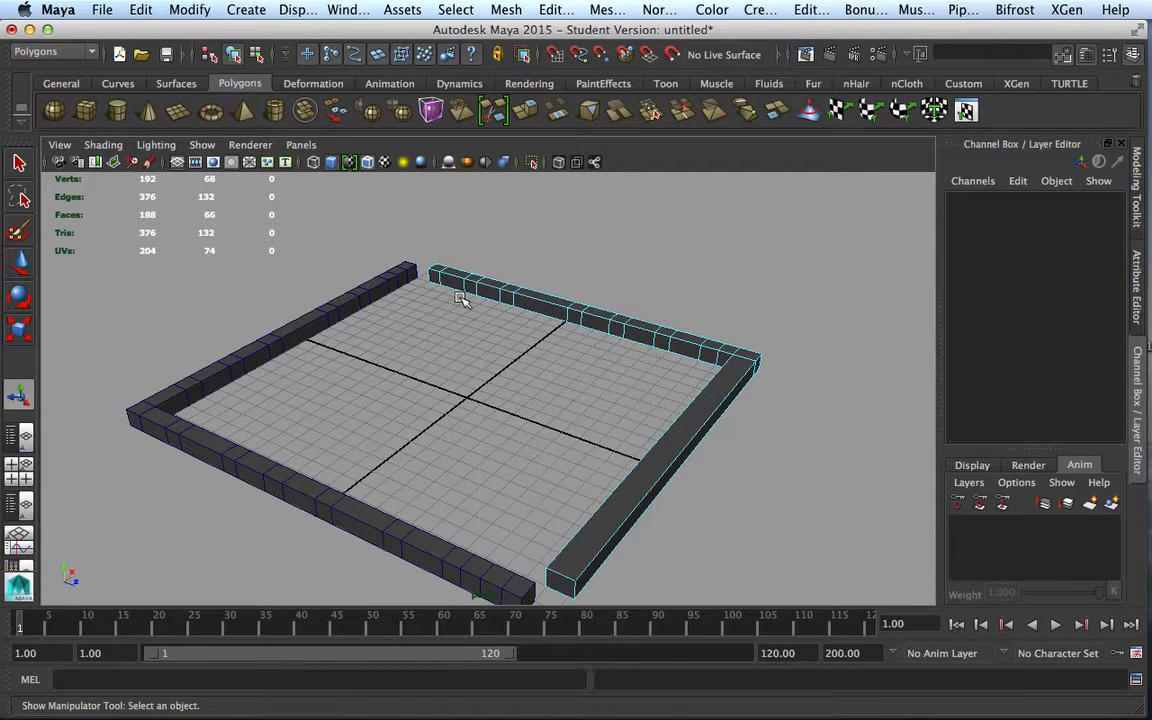
click(434, 278)
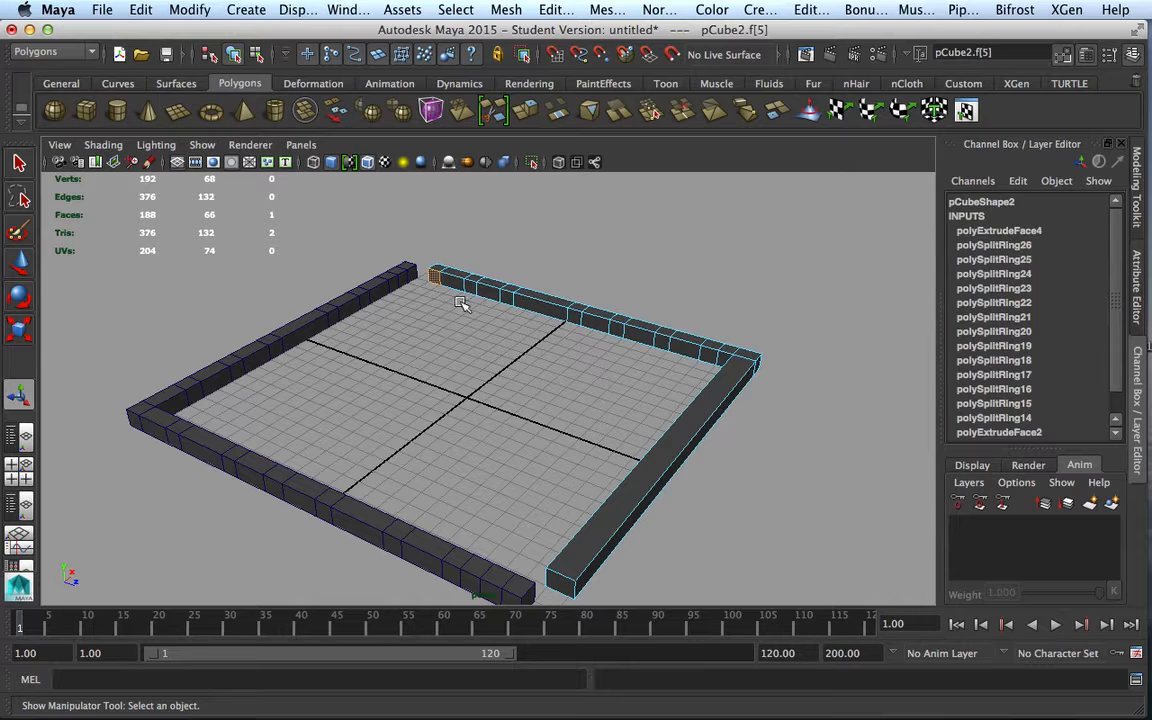
scroll(474, 322, up, 3)
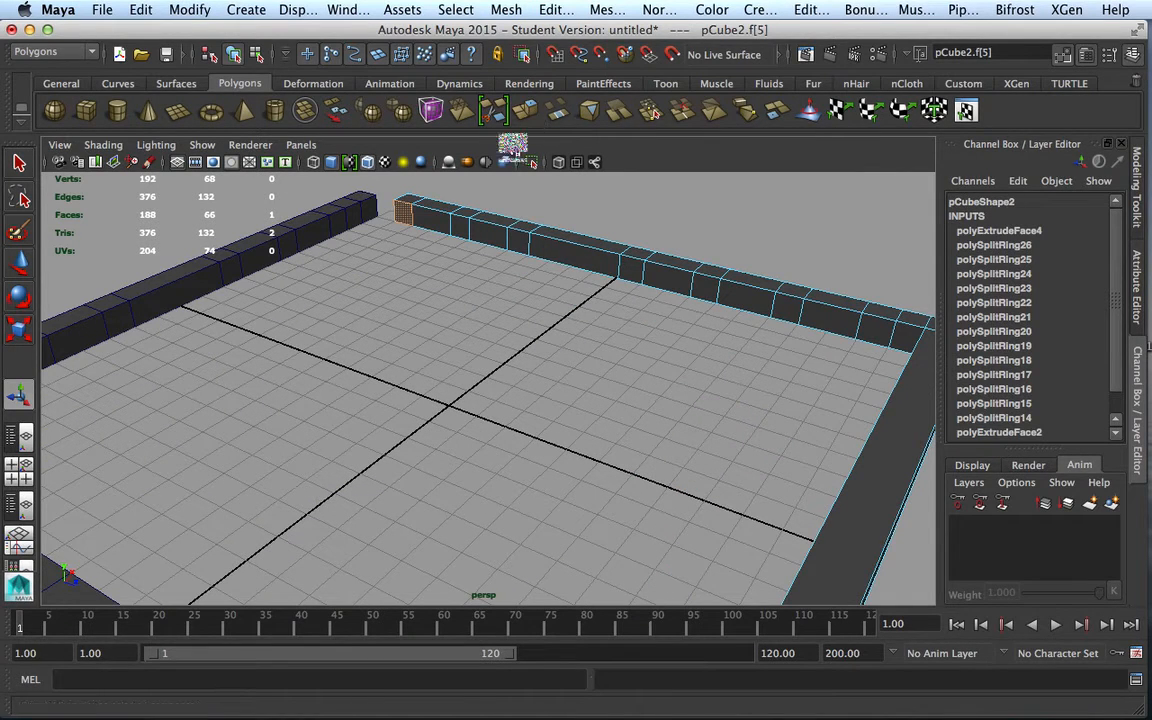
click(490, 110)
drag(370, 232, 330, 254)
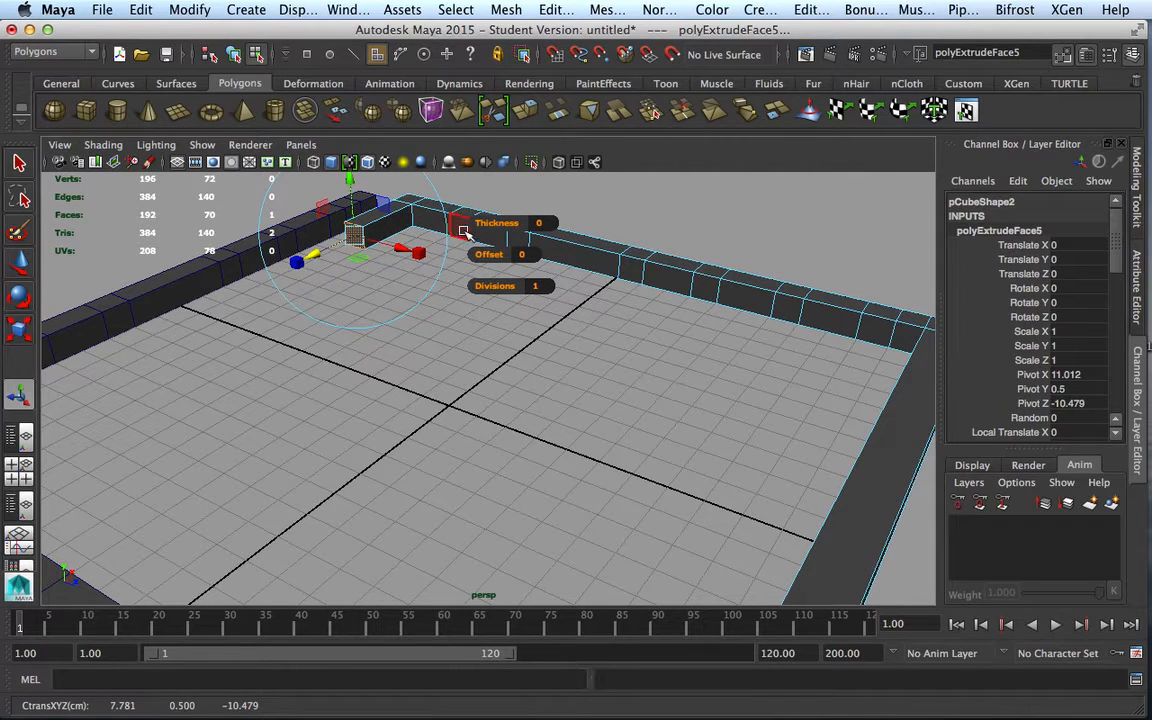
- Extrude the positive X wall's narrow inner faces near Z -7.4 and -4.5 inward to about X 4.9 and X 4
click(462, 236)
key(ctrl+e)
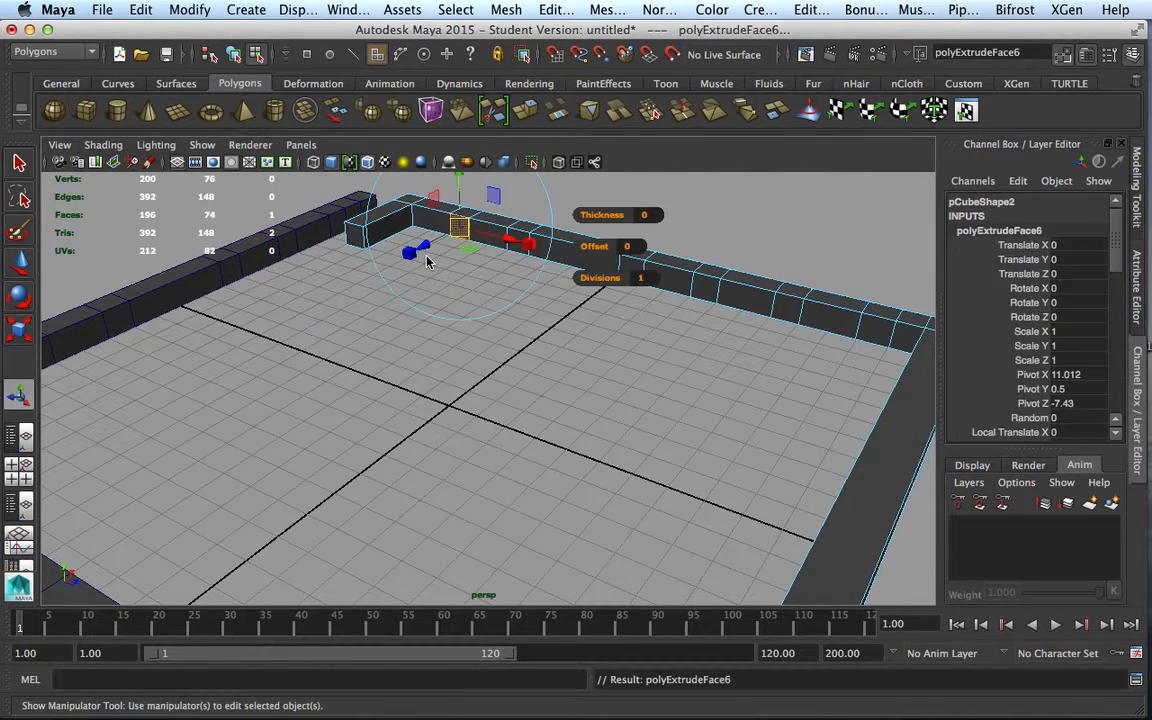
drag(425, 248, 338, 330)
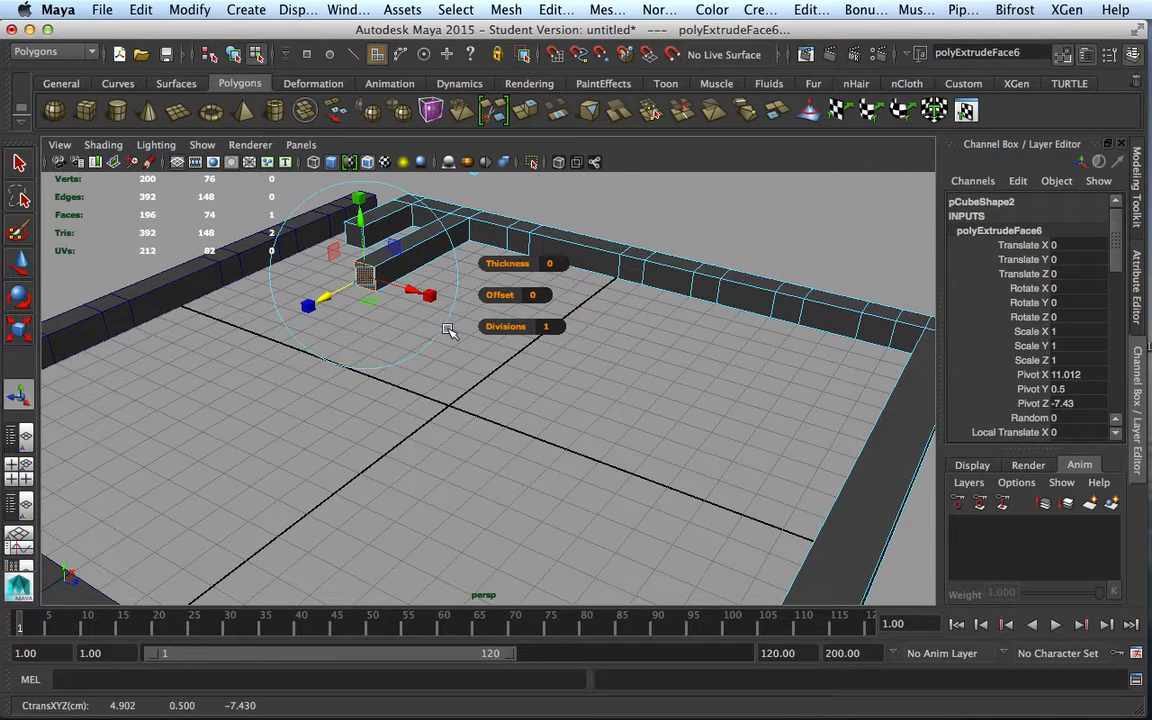
click(515, 242)
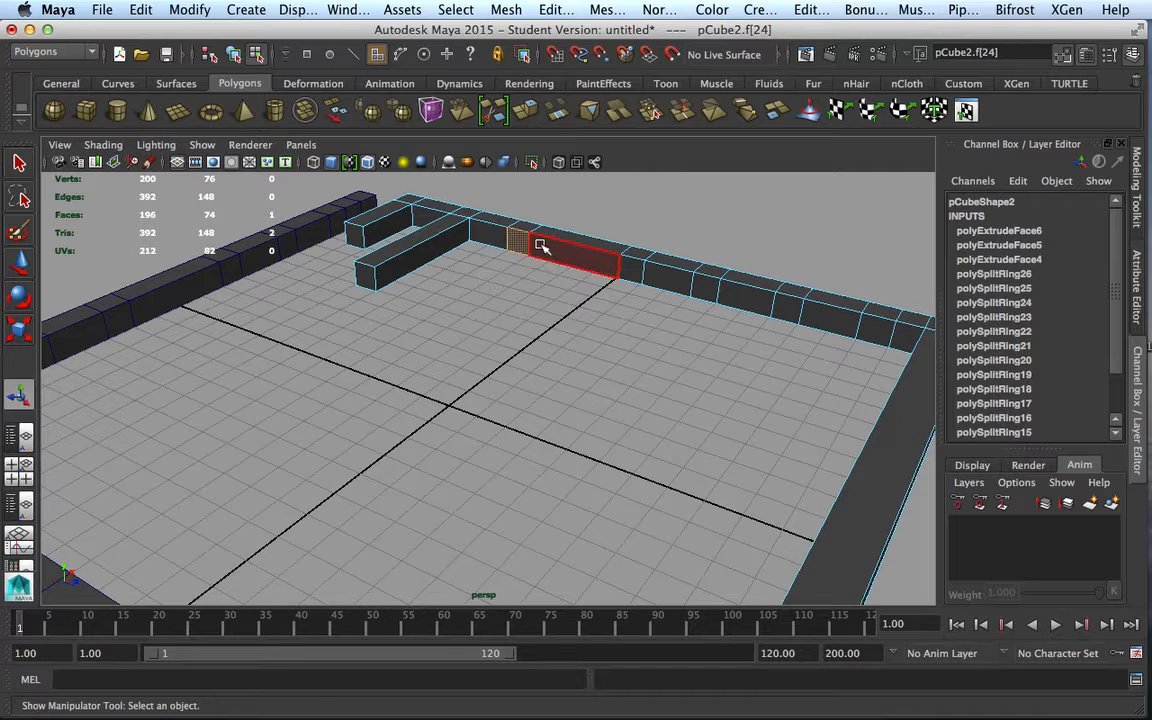
key(ctrl+e)
drag(474, 276, 585, 415)
key(t)
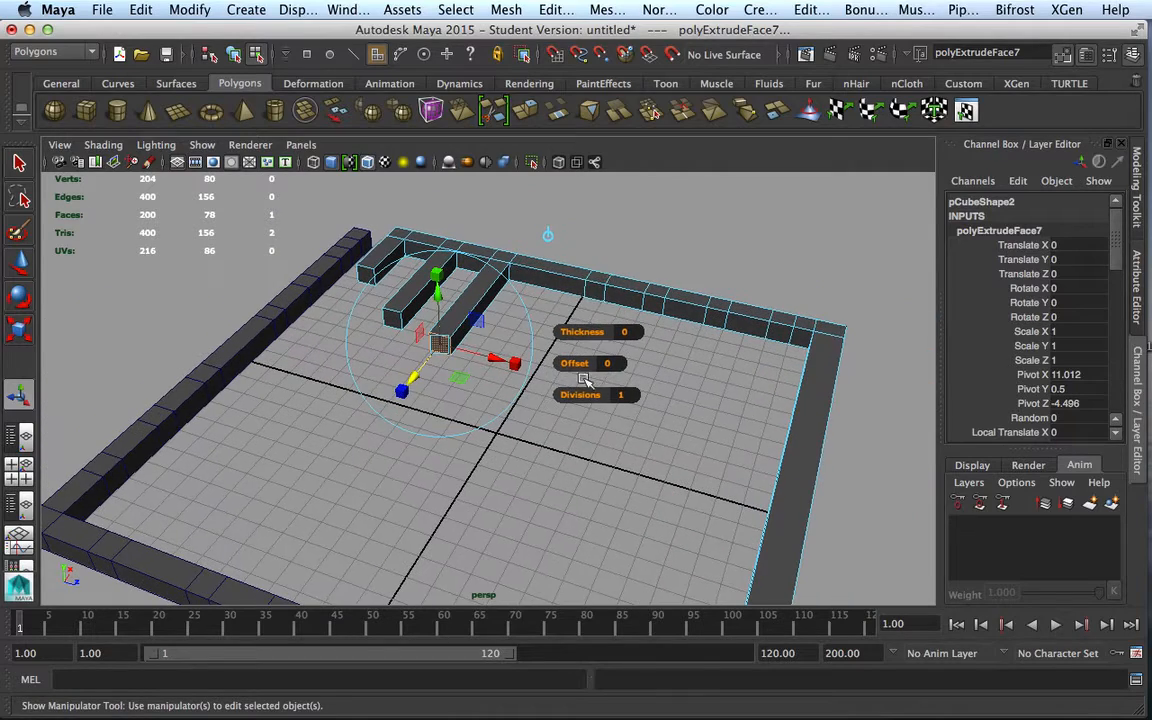
- Extrude the positive X wall's narrow inner face near Z 0.6 inward to about X 3.9
click(595, 295)
alt+drag(631, 450, 578, 440)
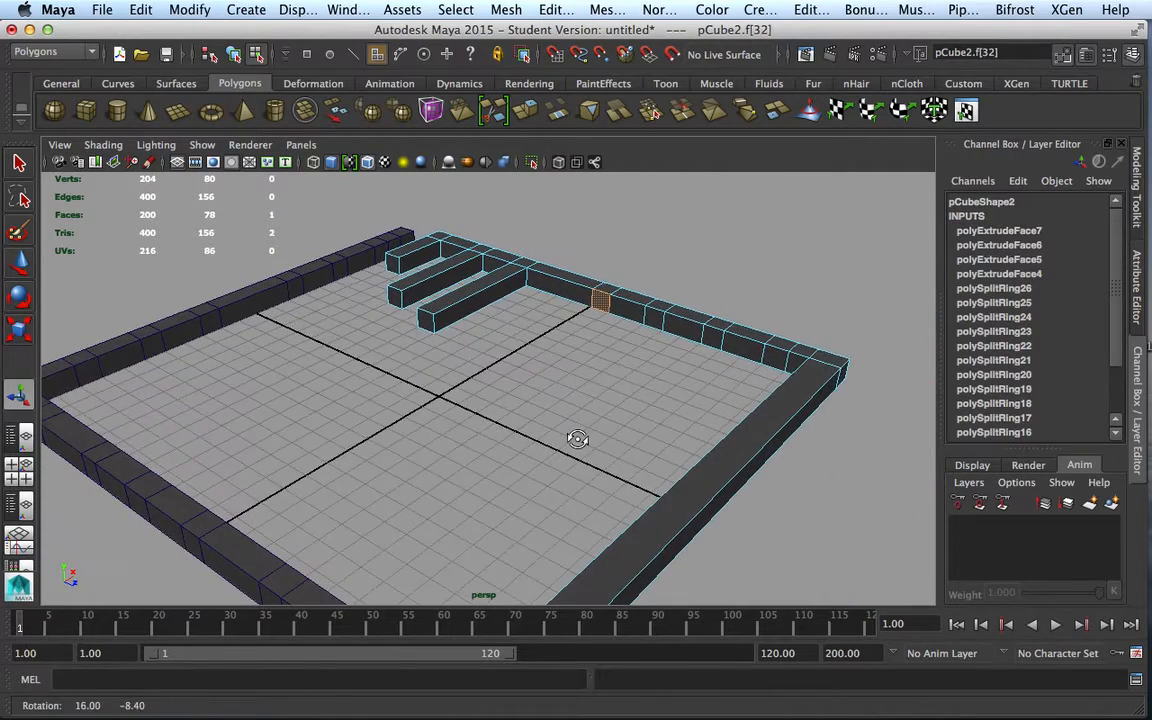
key(ctrl+e)
drag(566, 326, 455, 389)
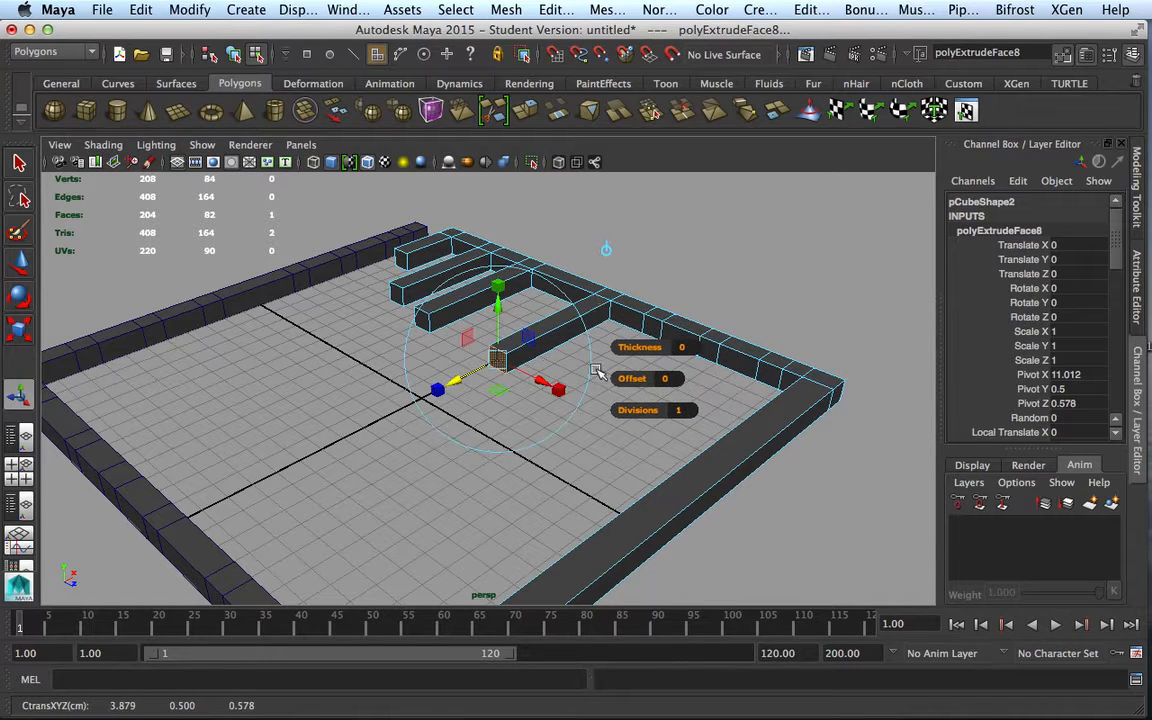
- Extrude the positive X wall's narrow inner faces near Z 3.5 and 6.5 inward to about X -1 and X 3
click(651, 326)
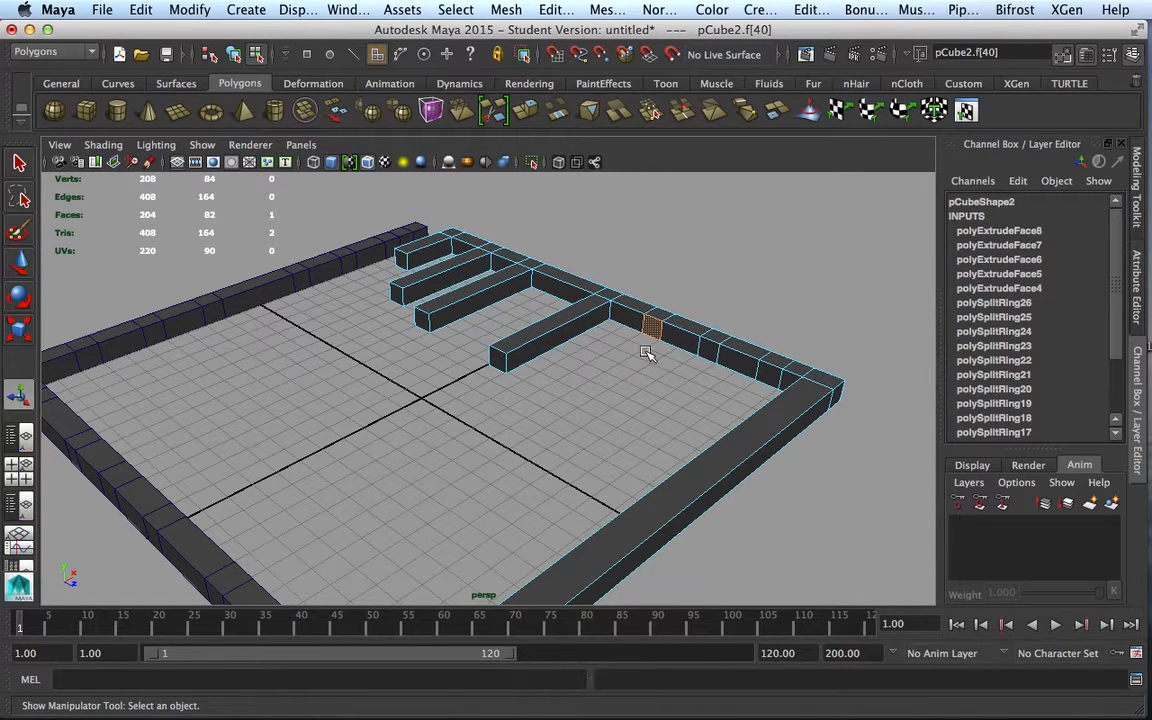
key(ctrl+e)
drag(625, 352, 414, 466)
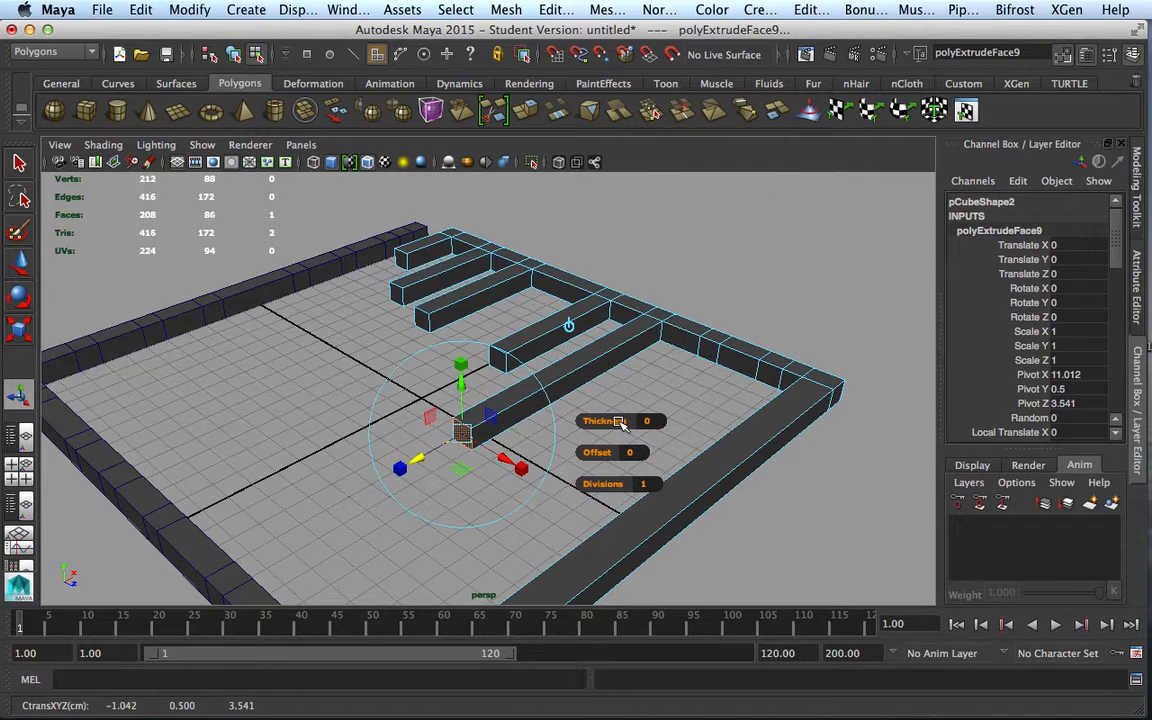
click(700, 342)
key(ctrl+e)
drag(695, 370, 553, 454)
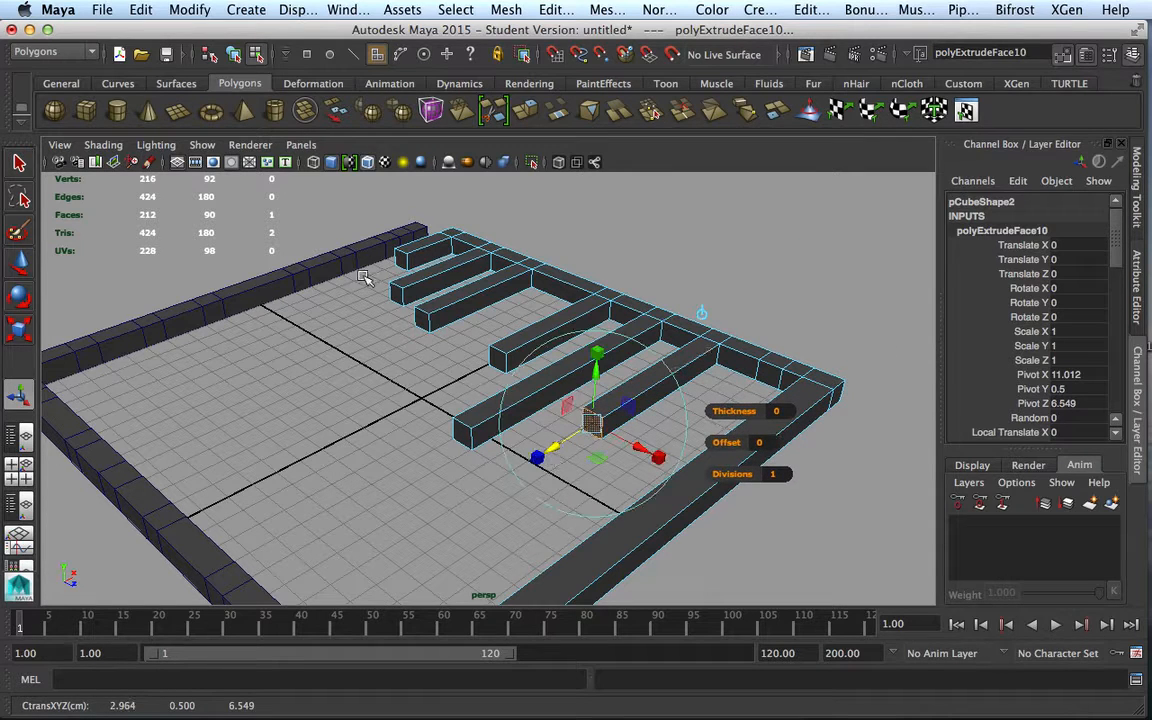
- On the opposite L-shaped wall, extrude the inner face near Z -9.5 along positive X to about X 6.1
alt+drag(375, 470, 401, 337)
click(377, 325)
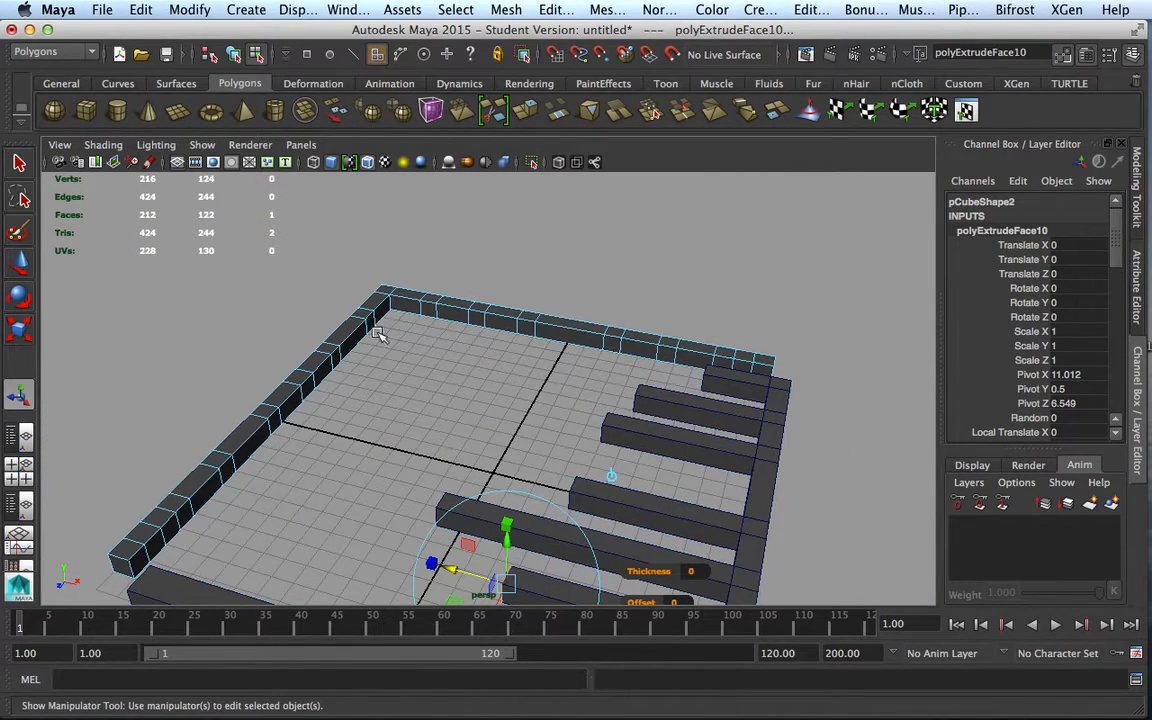
click(370, 319)
key(ctrl+e)
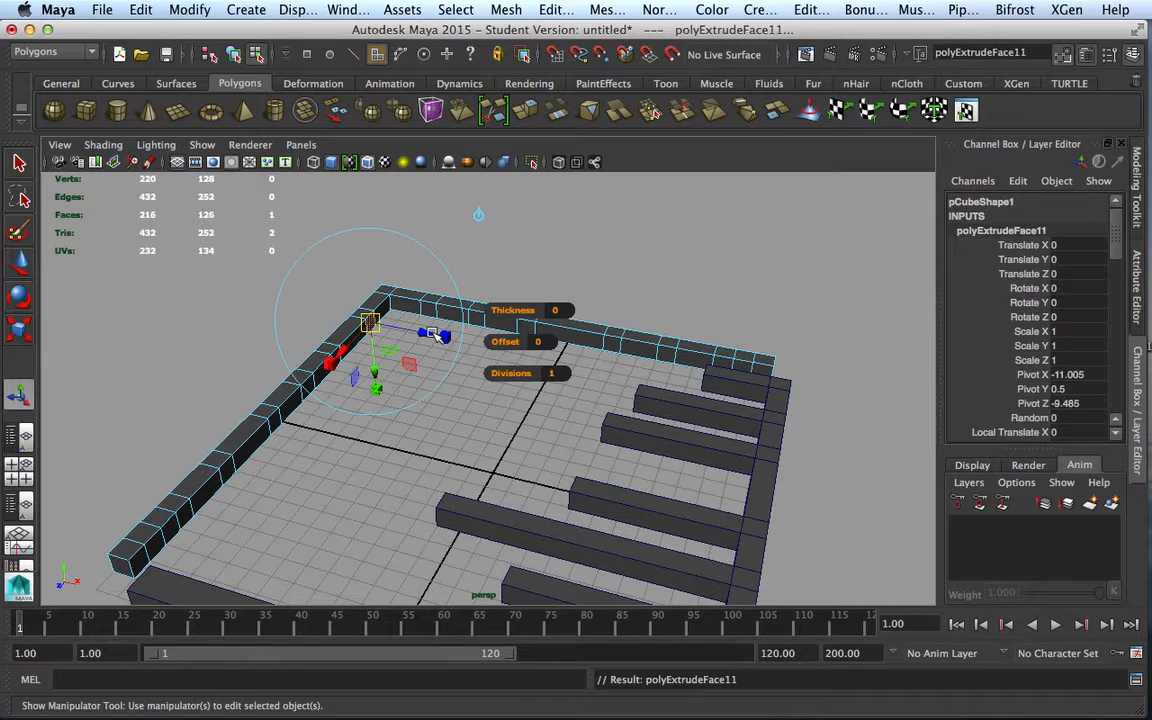
drag(430, 334, 612, 501)
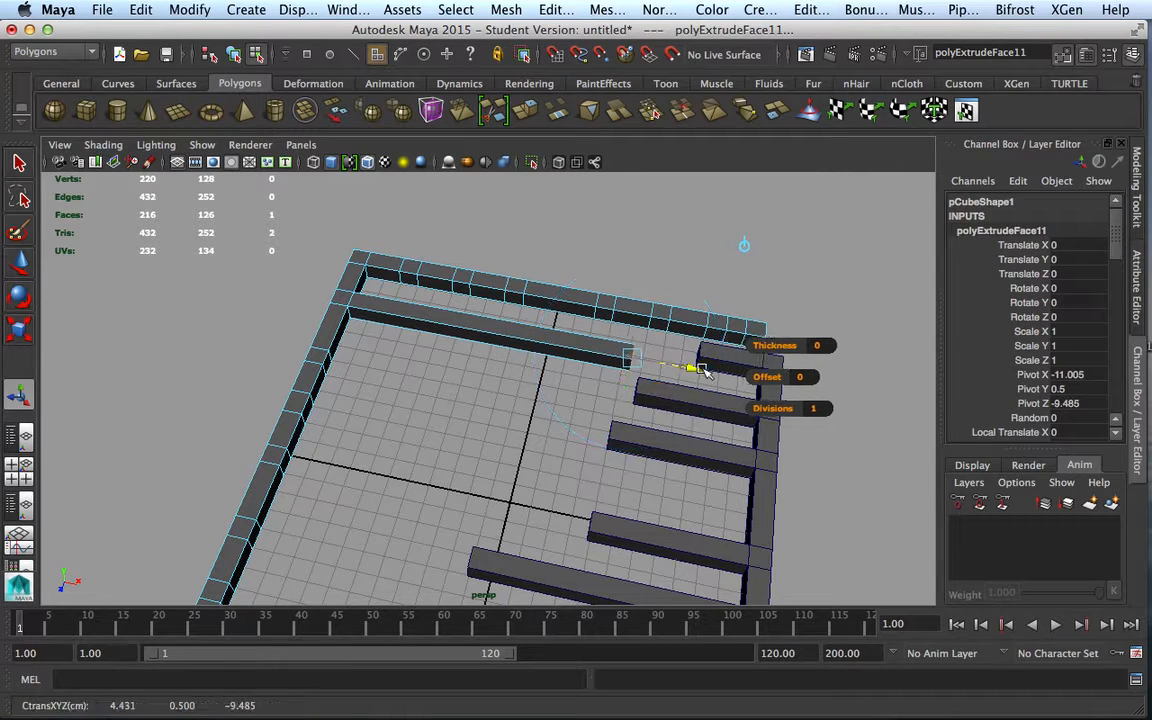
drag(694, 364, 728, 372)
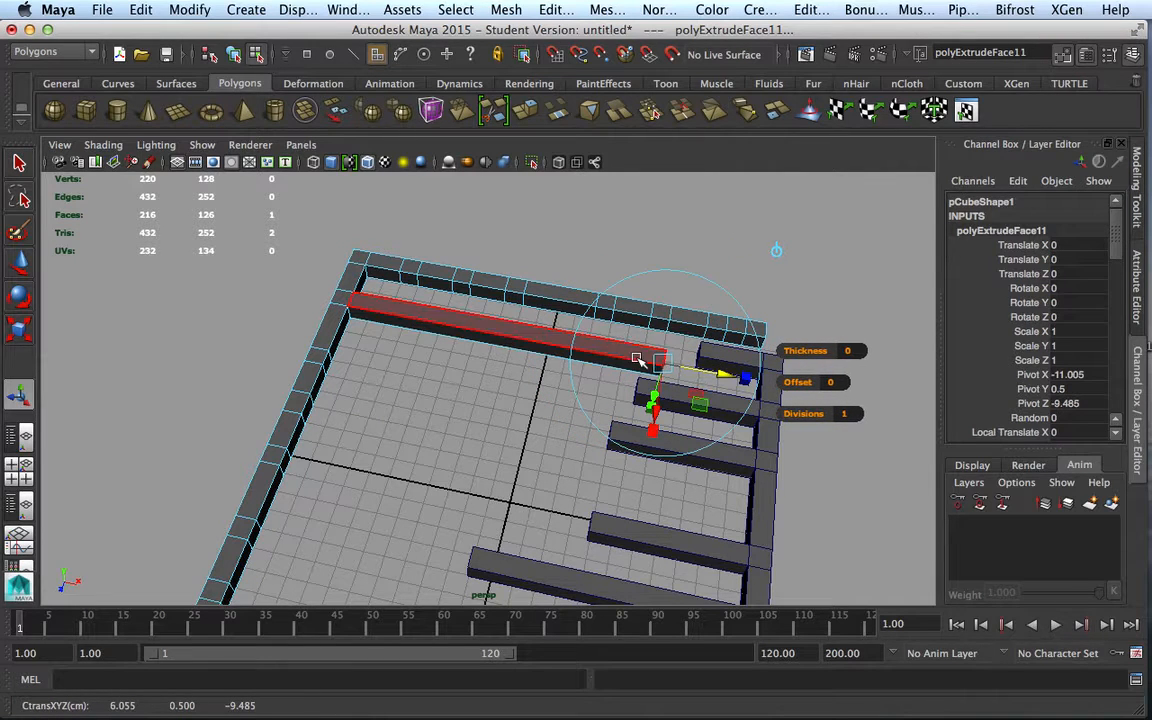
- Extrude the negative X wall's narrow inner face near Z -5.4 inward to about X 3
alt+drag(476, 437, 350, 365)
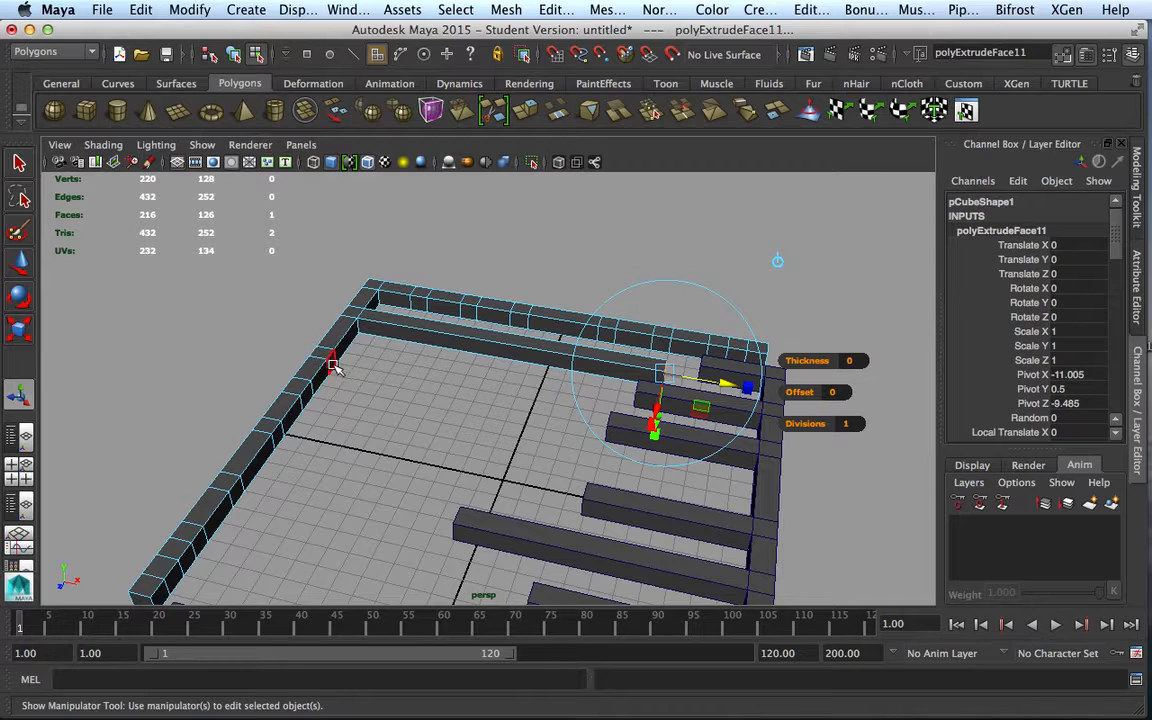
click(333, 360)
key(ctrl+e)
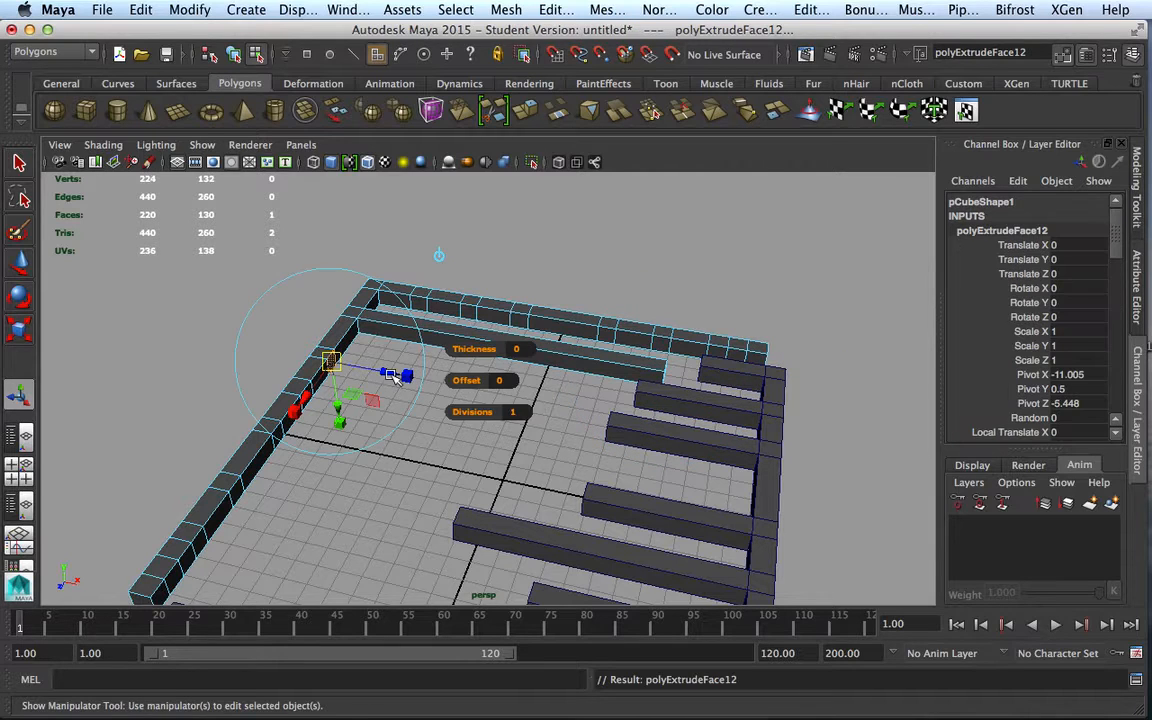
drag(385, 390, 662, 424)
- Extrude the negative X wall's inner face near Z -2.5 inward to about X 3.5 and clear the face selection
alt+drag(494, 472, 418, 408)
alt+drag(330, 438, 430, 443)
key(f)
scroll(462, 442, down, 5)
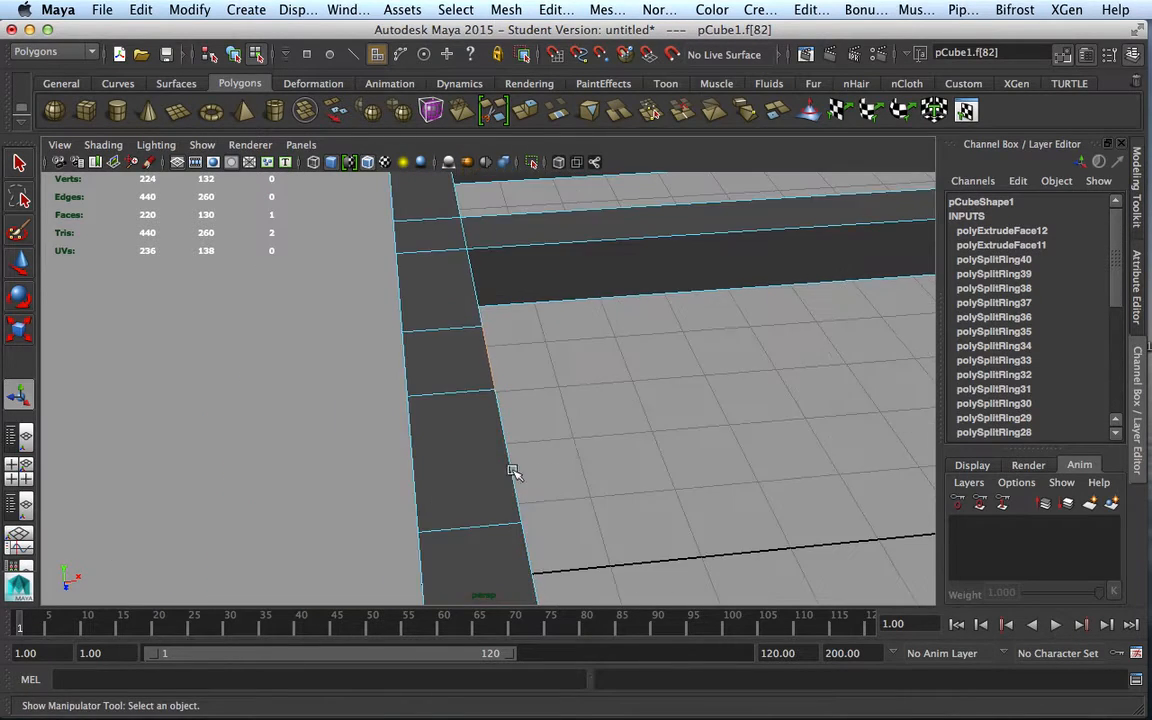
alt+drag(556, 532, 494, 507)
scroll(494, 507, down, 6)
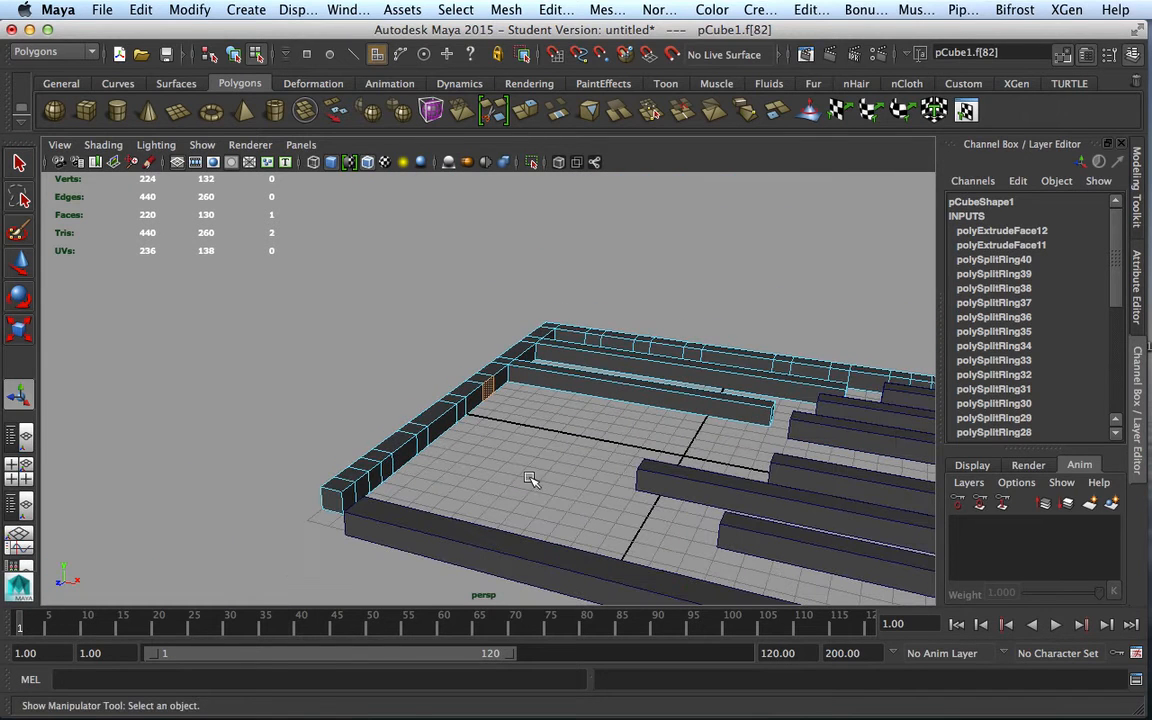
key(ctrl+e)
drag(500, 410, 840, 465)
key(t)
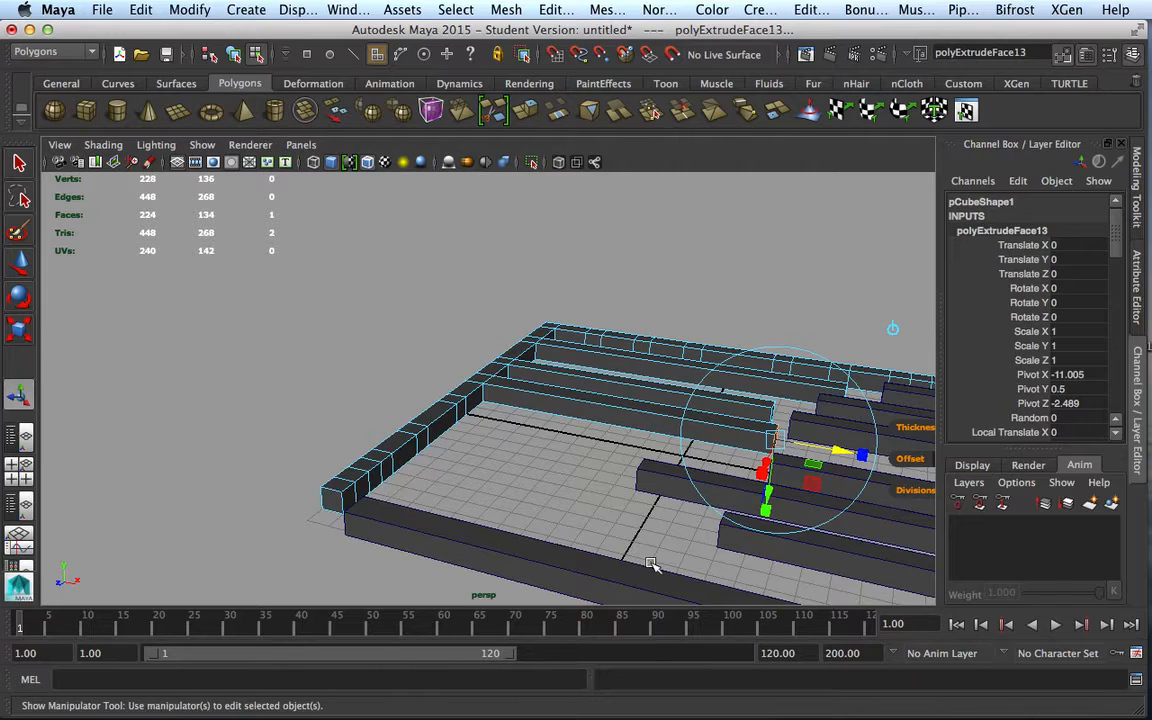
click(645, 548)
- Extrude the negative X wall's narrow inner faces near Z 0.6 and 4.6 inward to about X 2 and X -1.8
alt+drag(704, 537, 604, 365)
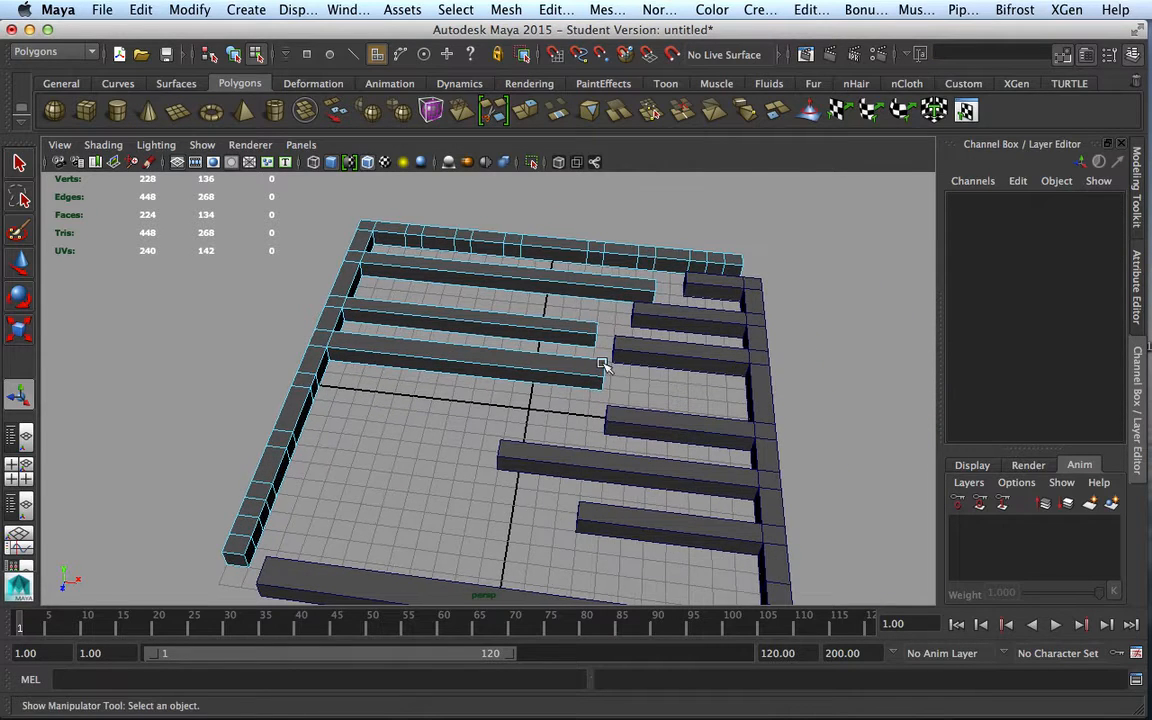
click(313, 390)
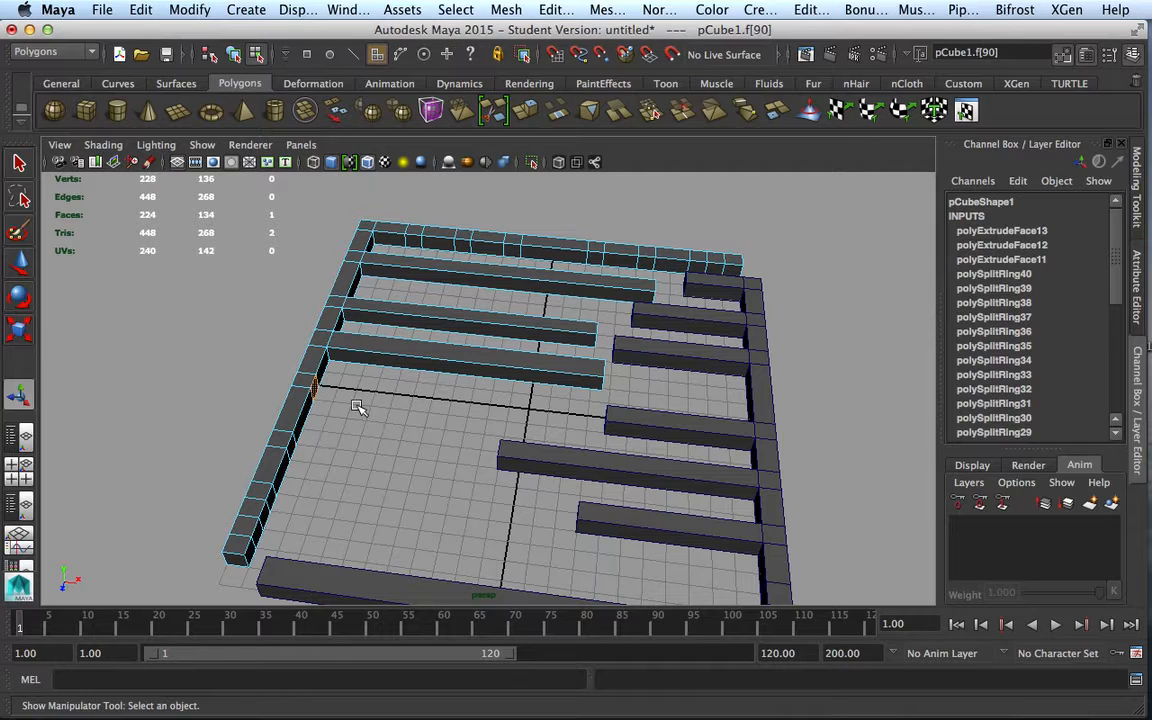
key(ctrl+e)
drag(368, 414, 596, 428)
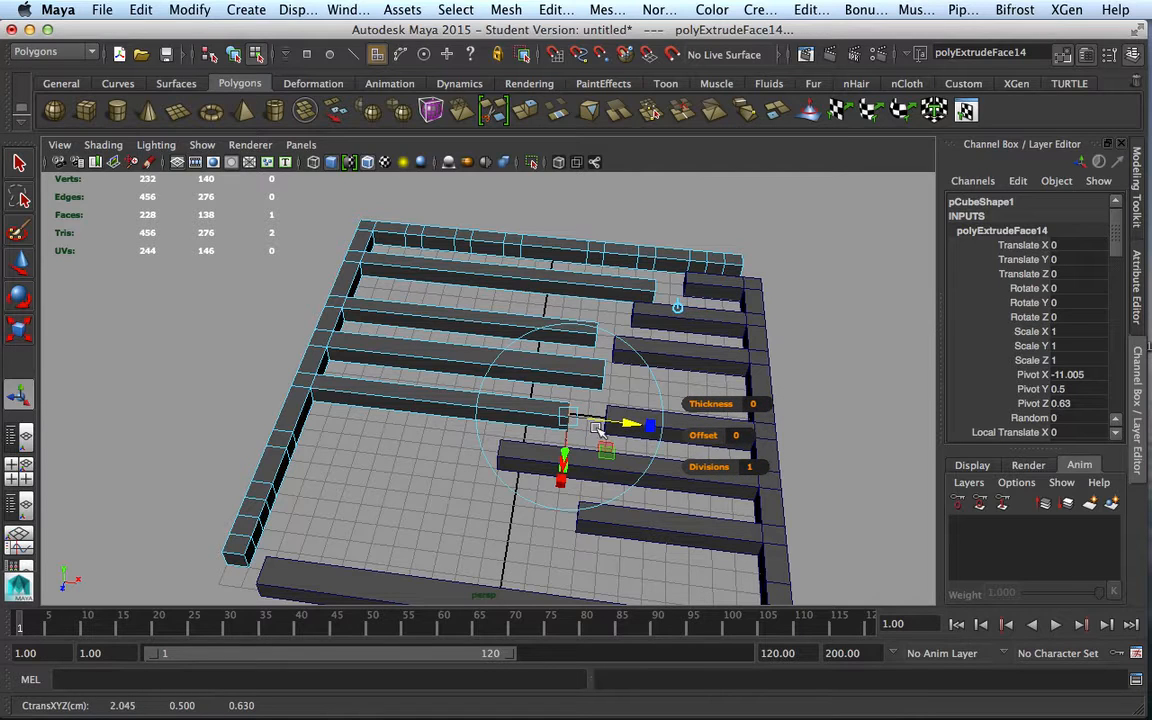
click(296, 451)
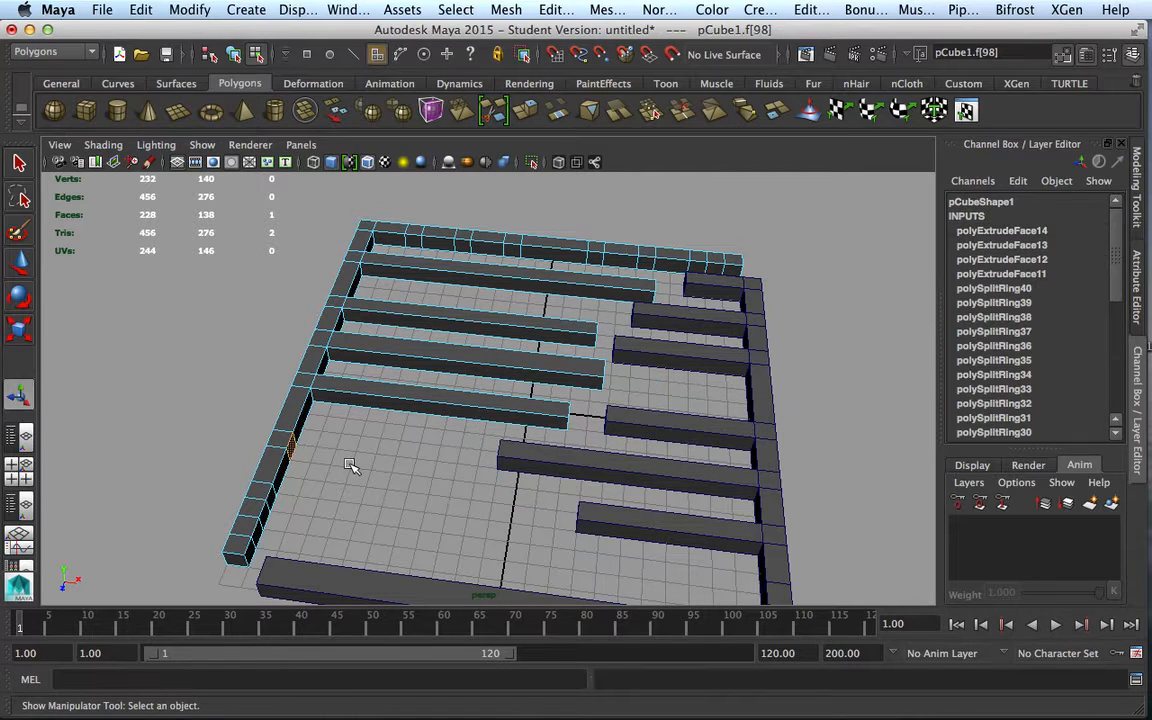
key(ctrl+e)
drag(335, 465, 543, 478)
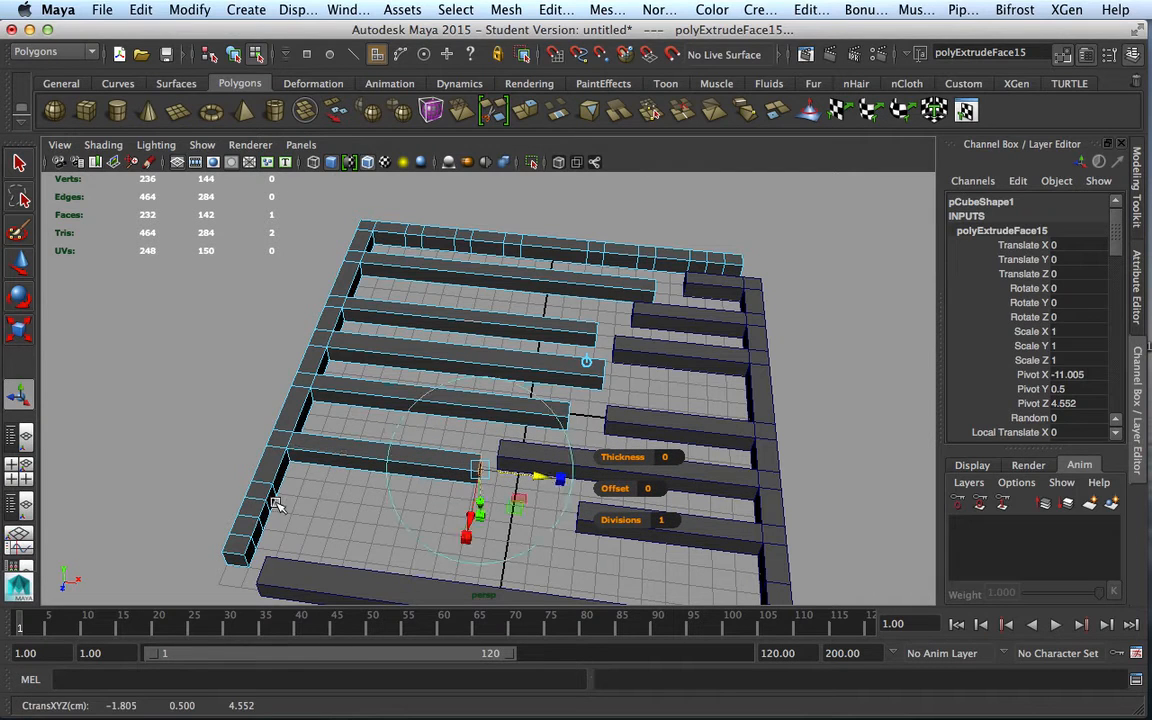
- Extrude the negative X wall's inner faces near Z 7.6 and 9.5 inward to about X 2 and X -7
click(271, 498)
key(ctrl+e)
drag(300, 510, 614, 544)
alt+middle_drag(432, 514, 428, 432)
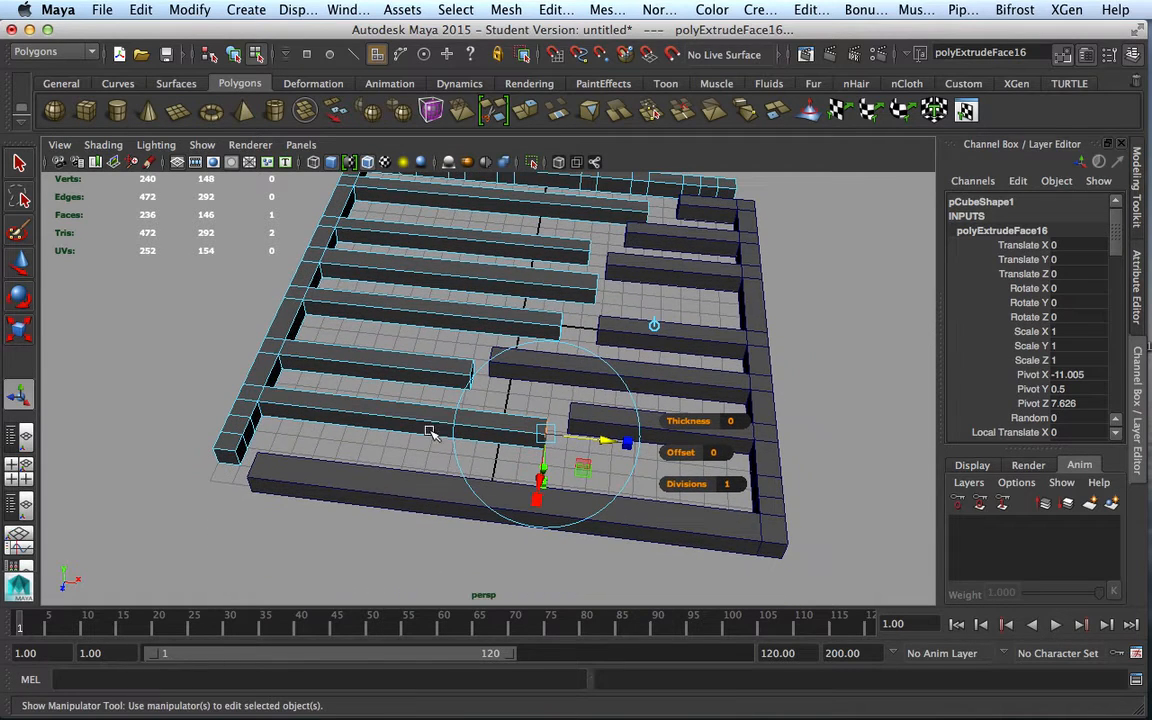
click(248, 432)
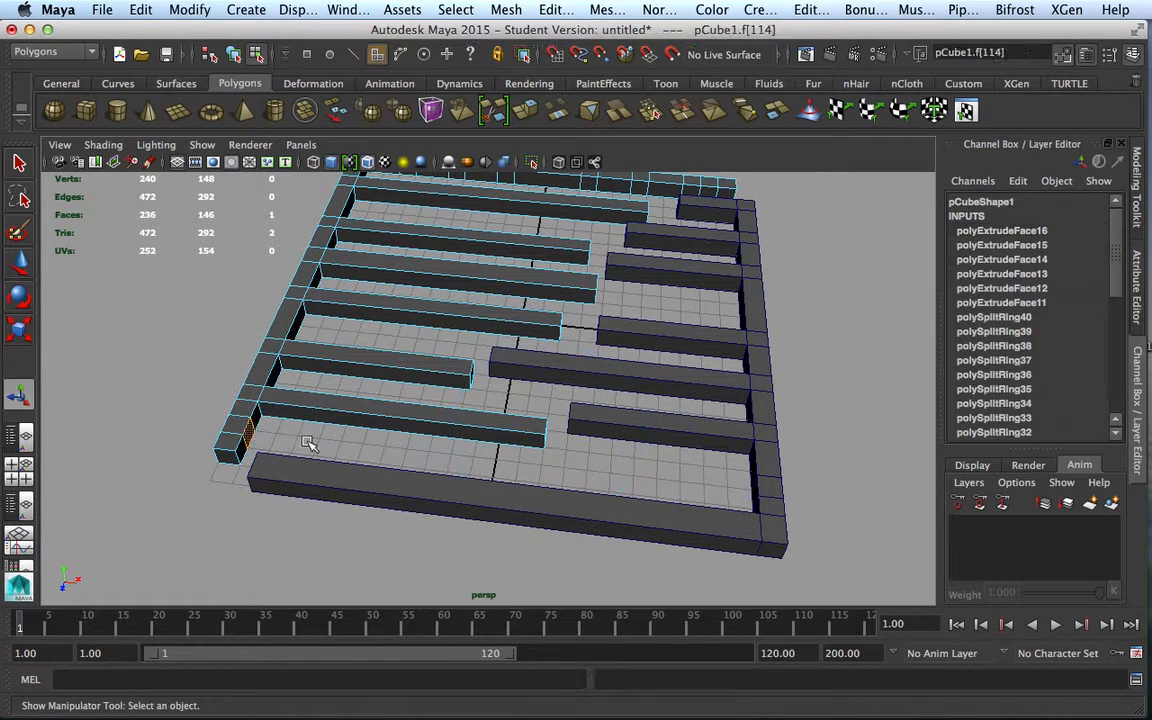
key(ctrl+e)
drag(309, 440, 400, 454)
- Return to object mode and select the whole wall object on the positive X side
alt+drag(355, 527, 650, 428)
right_drag(663, 386, 707, 278)
click(552, 419)
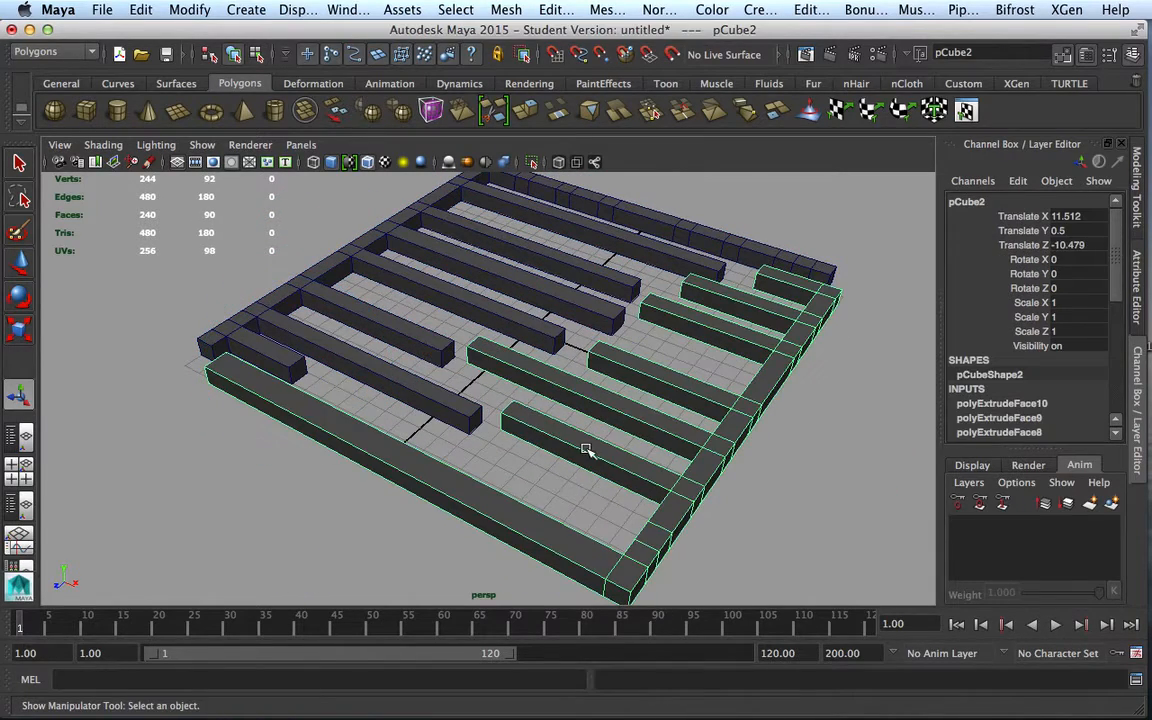
- Review the inner wall layout from several angles in perspective and in the maximized top view
alt+drag(586, 450, 478, 262)
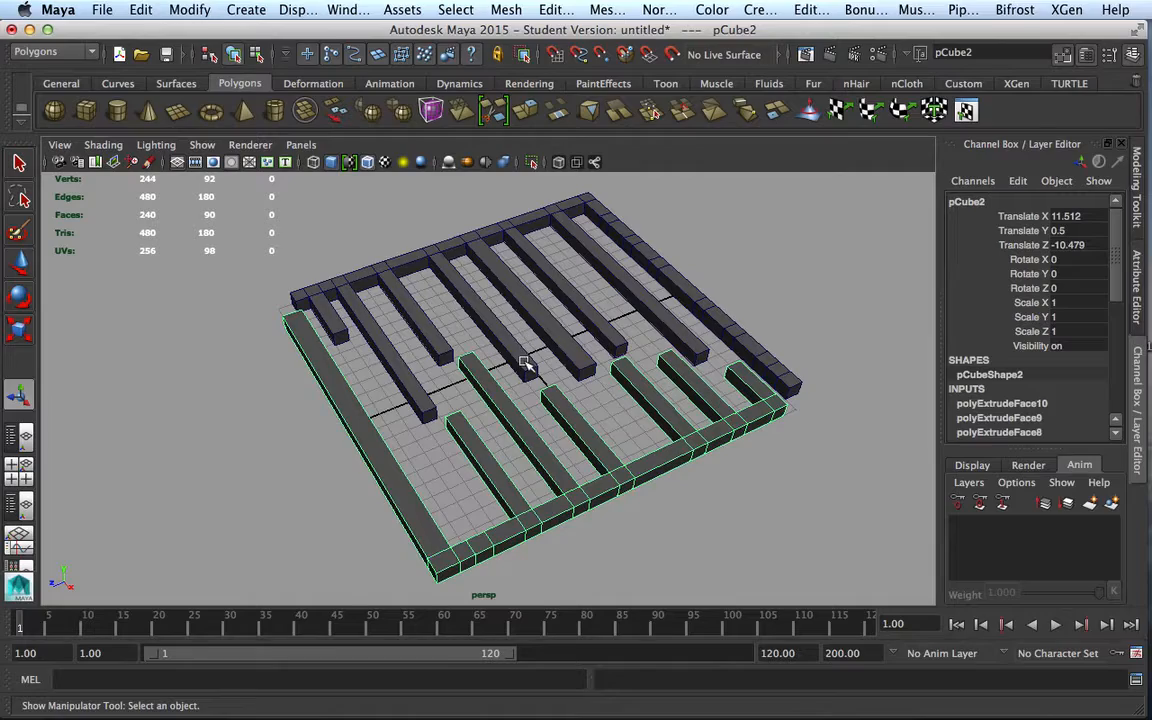
alt+drag(527, 364, 528, 430)
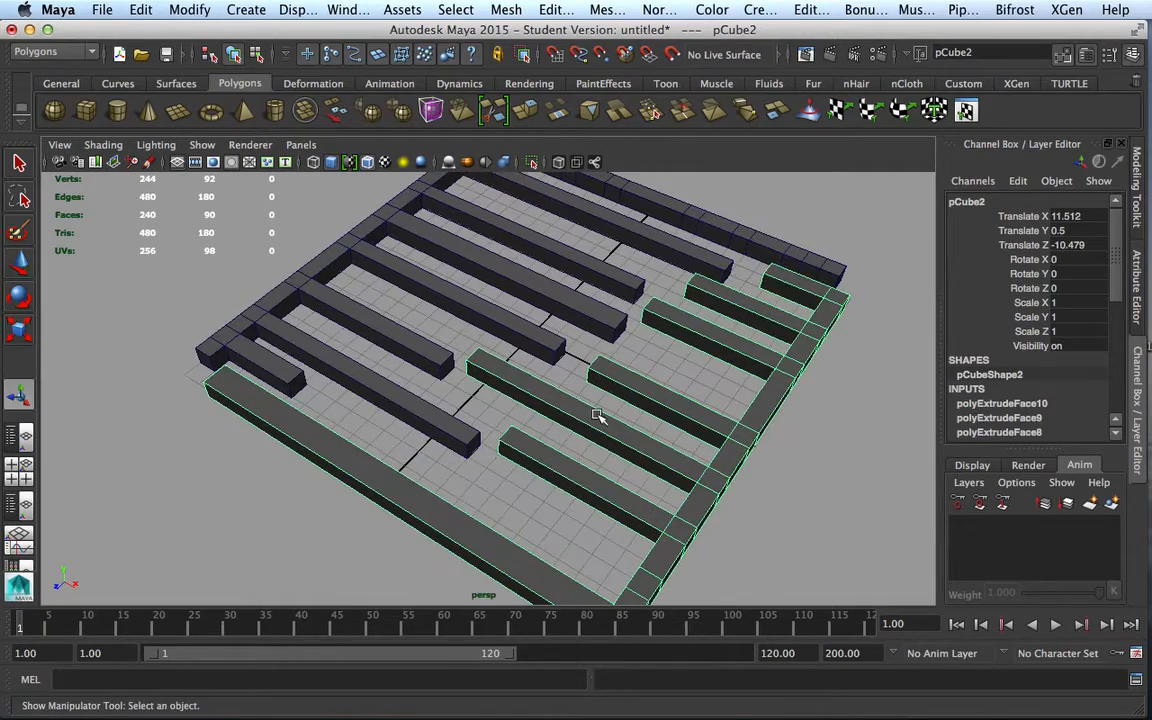
alt+drag(628, 430, 566, 440)
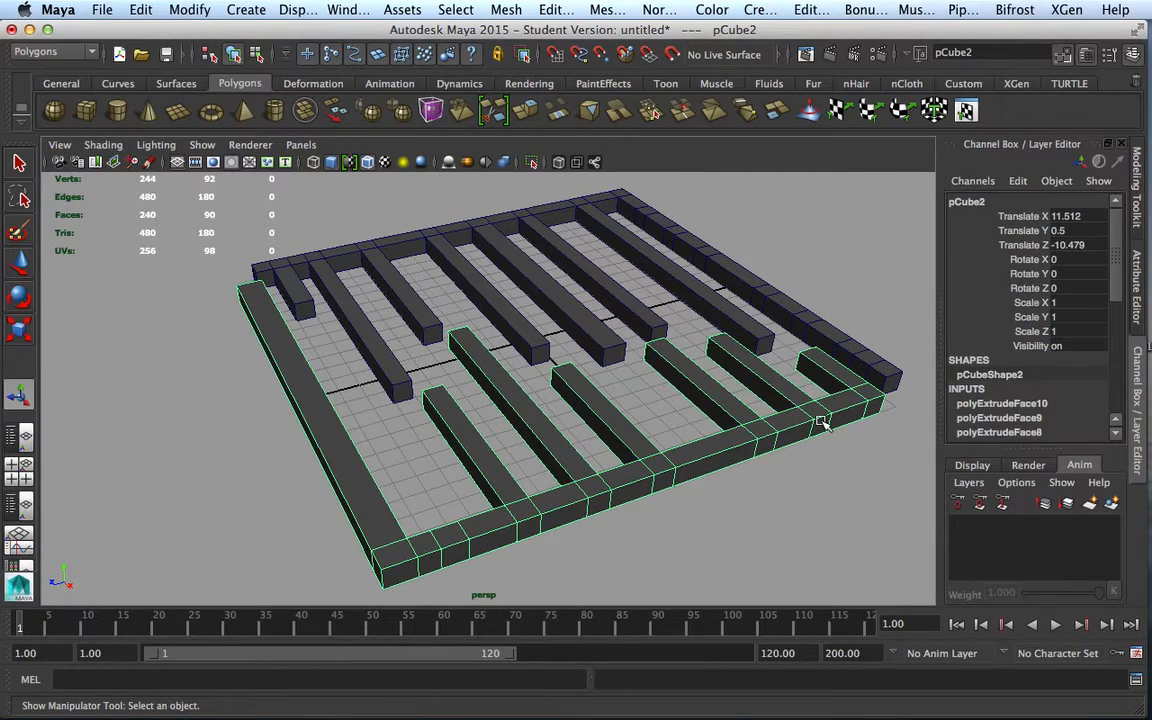
alt+drag(793, 474, 733, 487)
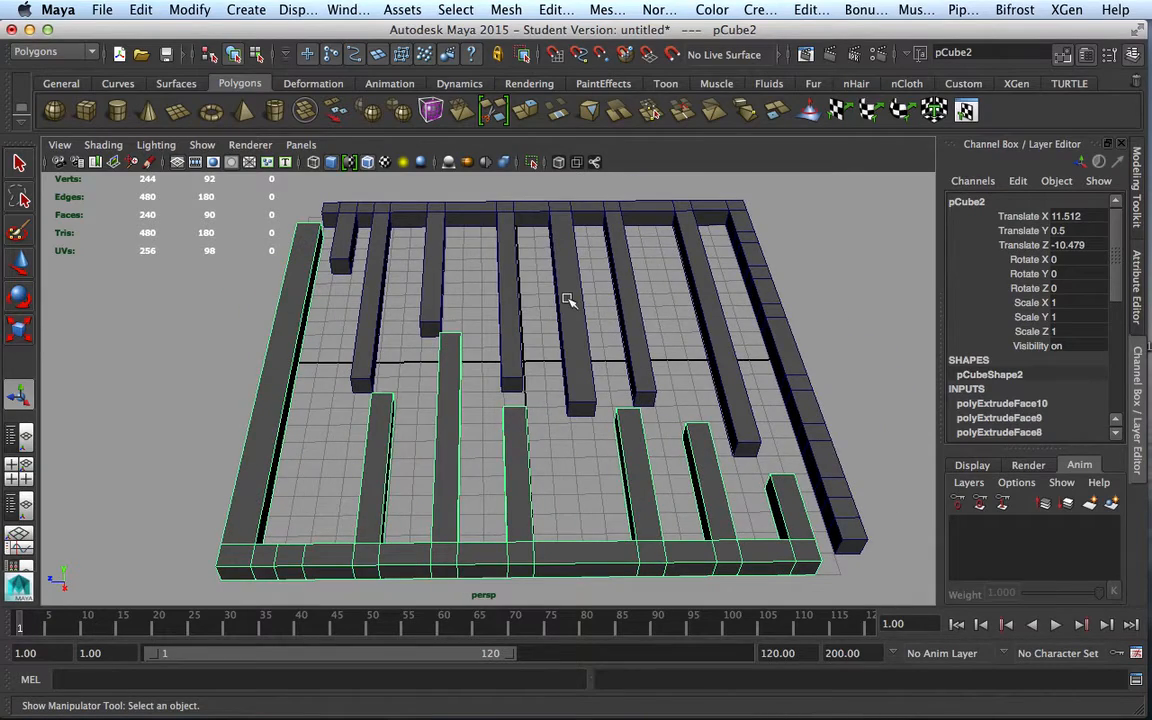
key(space)
key(space)
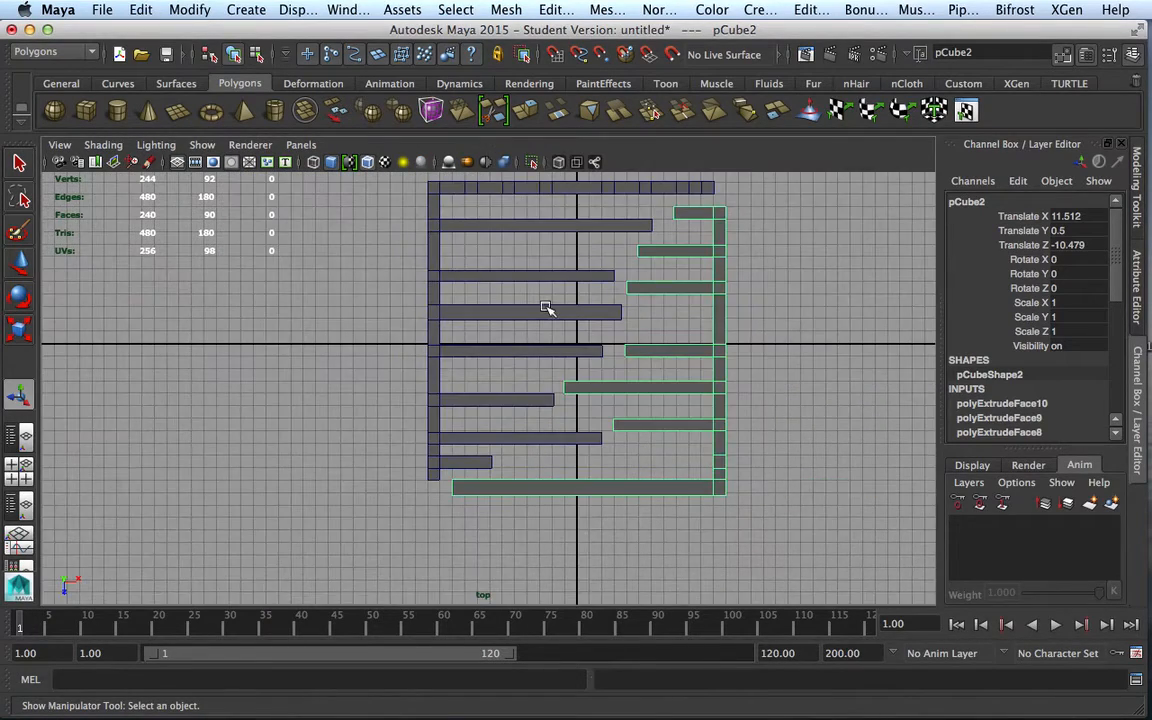
- Shorten the negative X wall's inner wall near Z -2.5 by moving its end vertices back to about X 3
alt+right_drag(545, 307, 585, 320)
alt+middle_drag(603, 332, 483, 355)
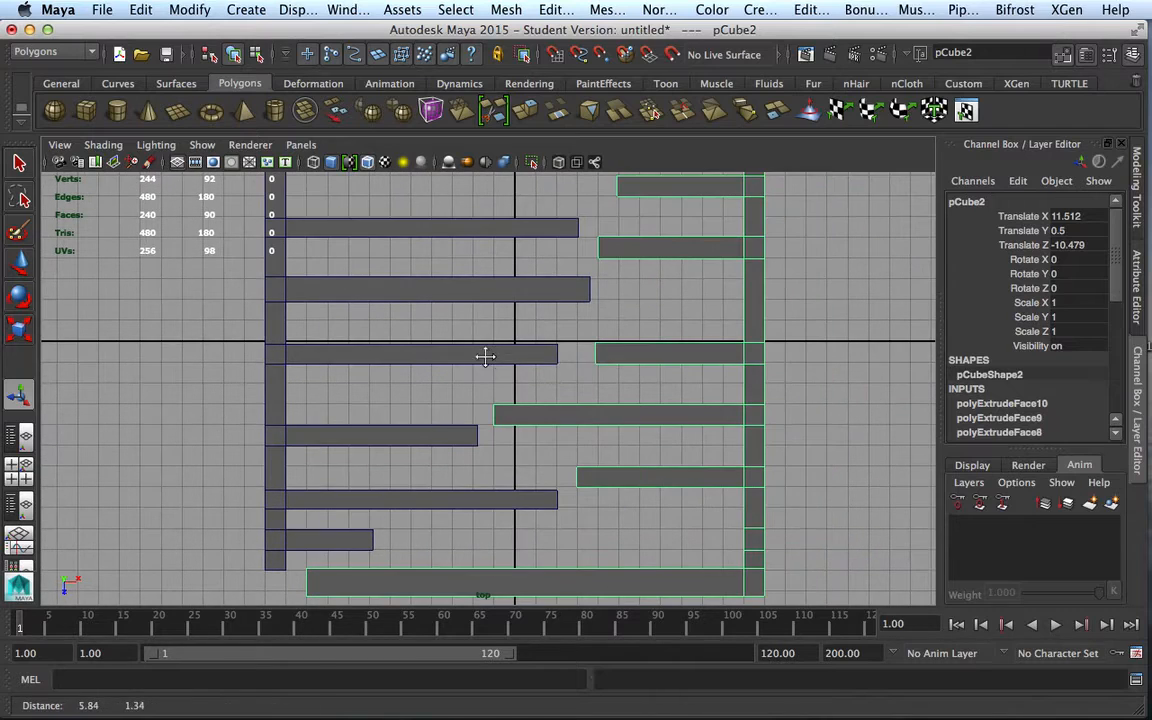
click(589, 290)
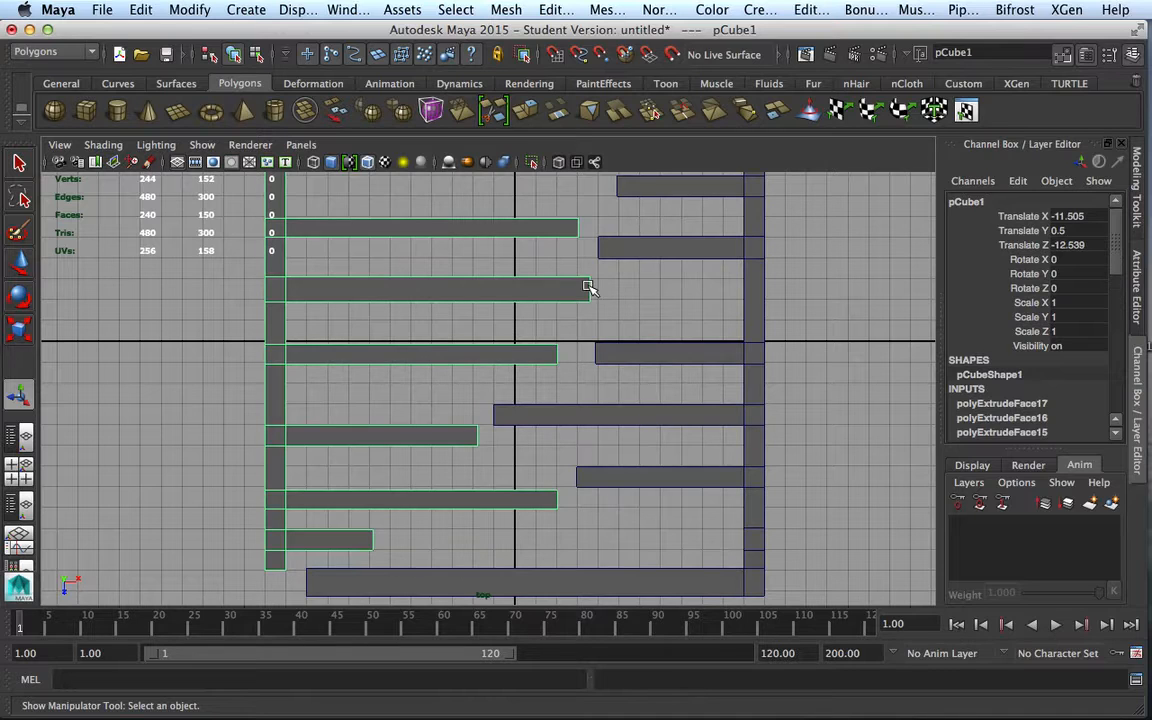
mouse_move(591, 295)
alt+right_down()
mouse_move(607, 298)
mouse_move(640, 249)
mouse_move(591, 272)
alt+right_up()
alt+middle_drag(591, 272, 556, 268)
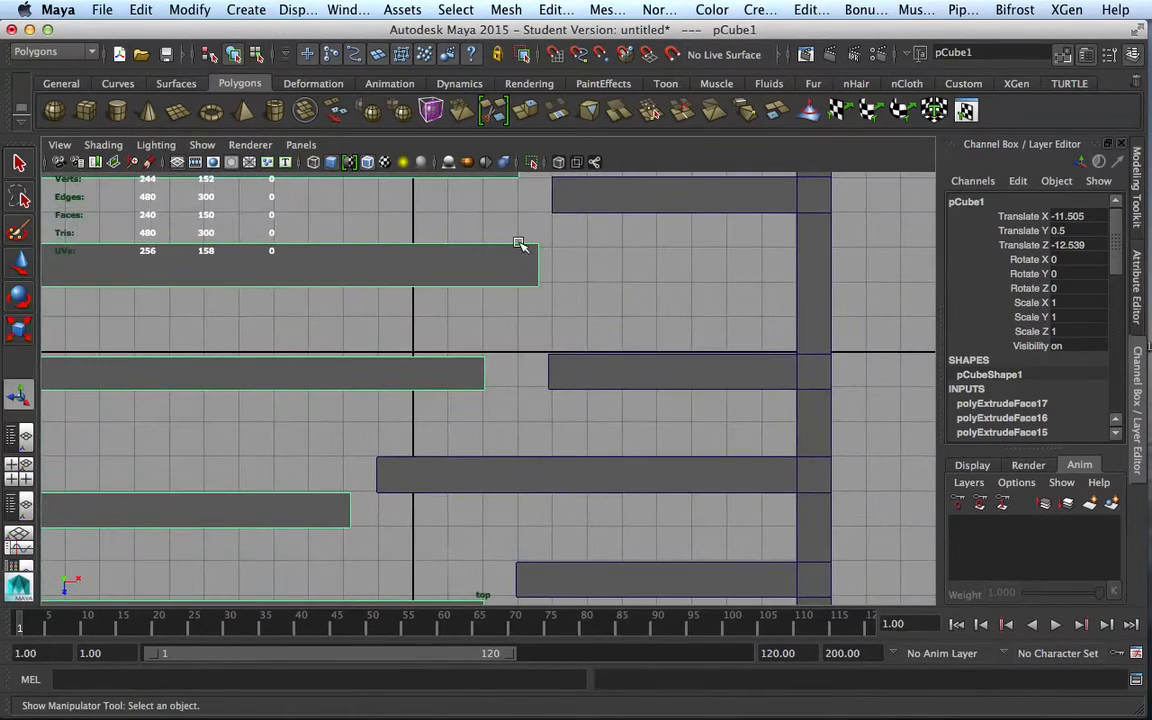
right_drag(536, 268, 493, 265)
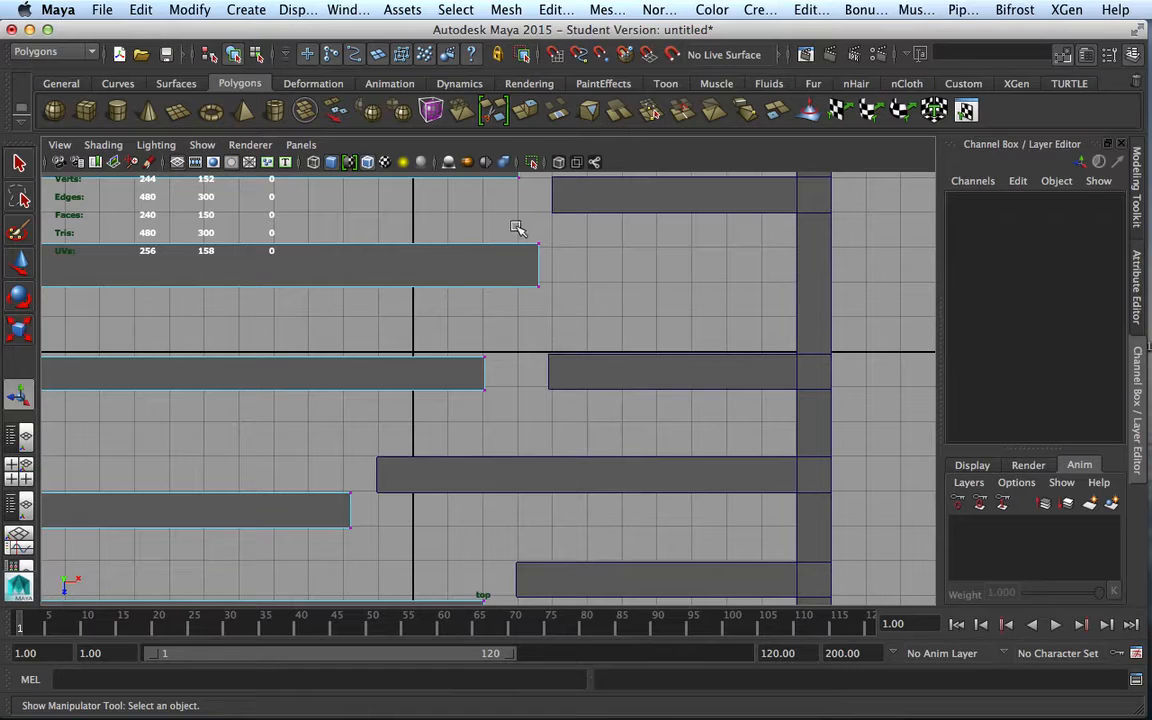
click(538, 245)
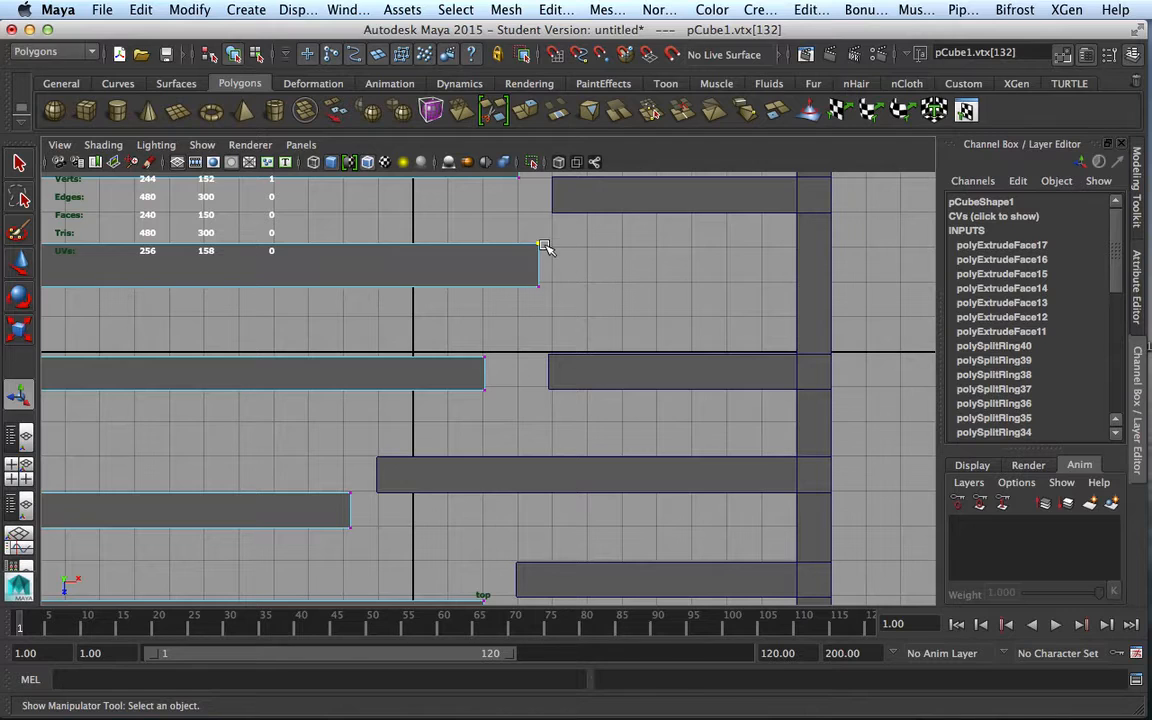
click(569, 252)
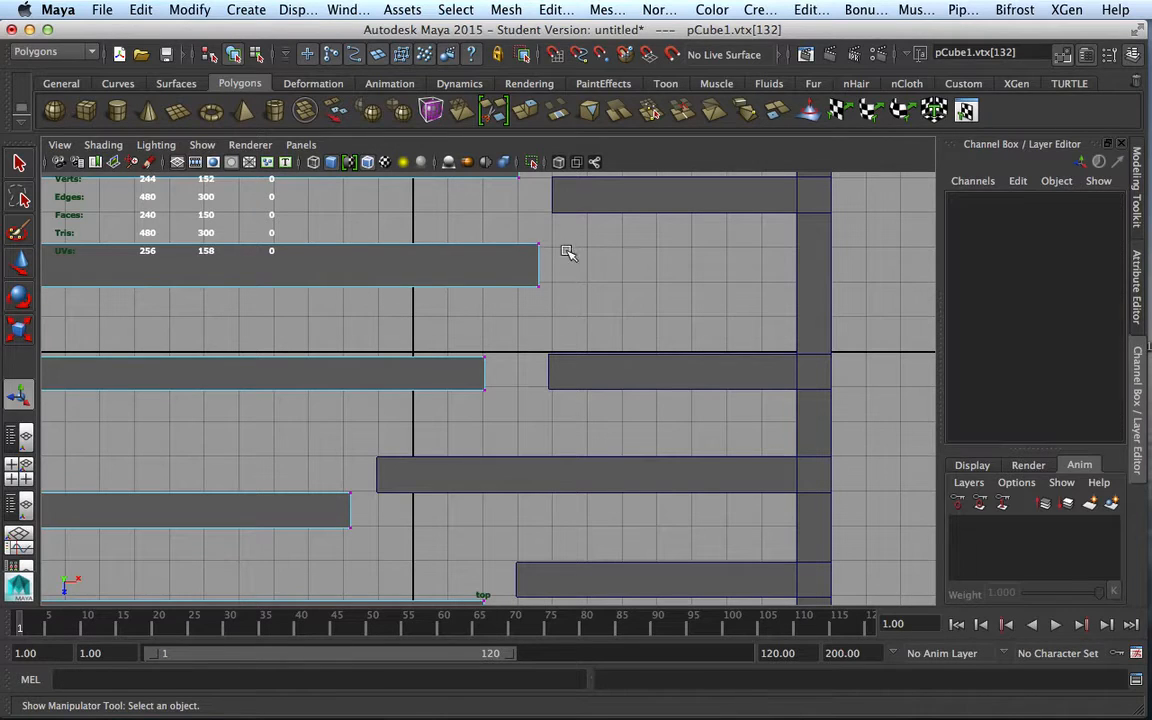
drag(515, 226, 569, 308)
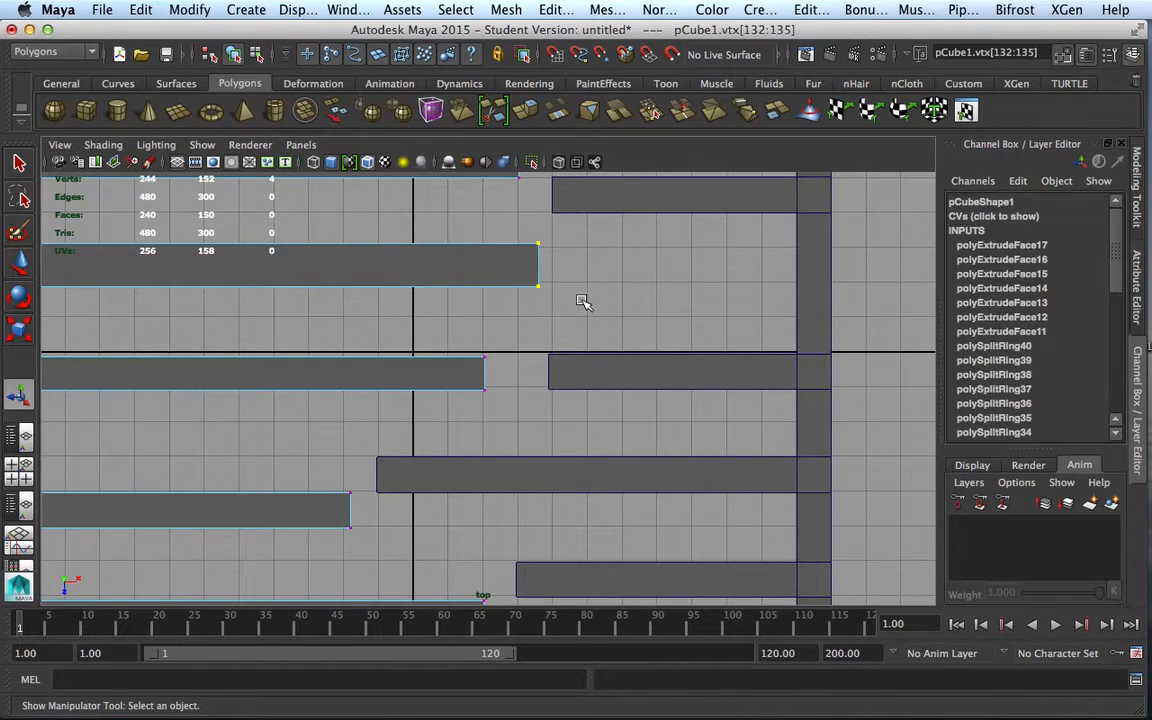
key(w)
drag(626, 266, 609, 267)
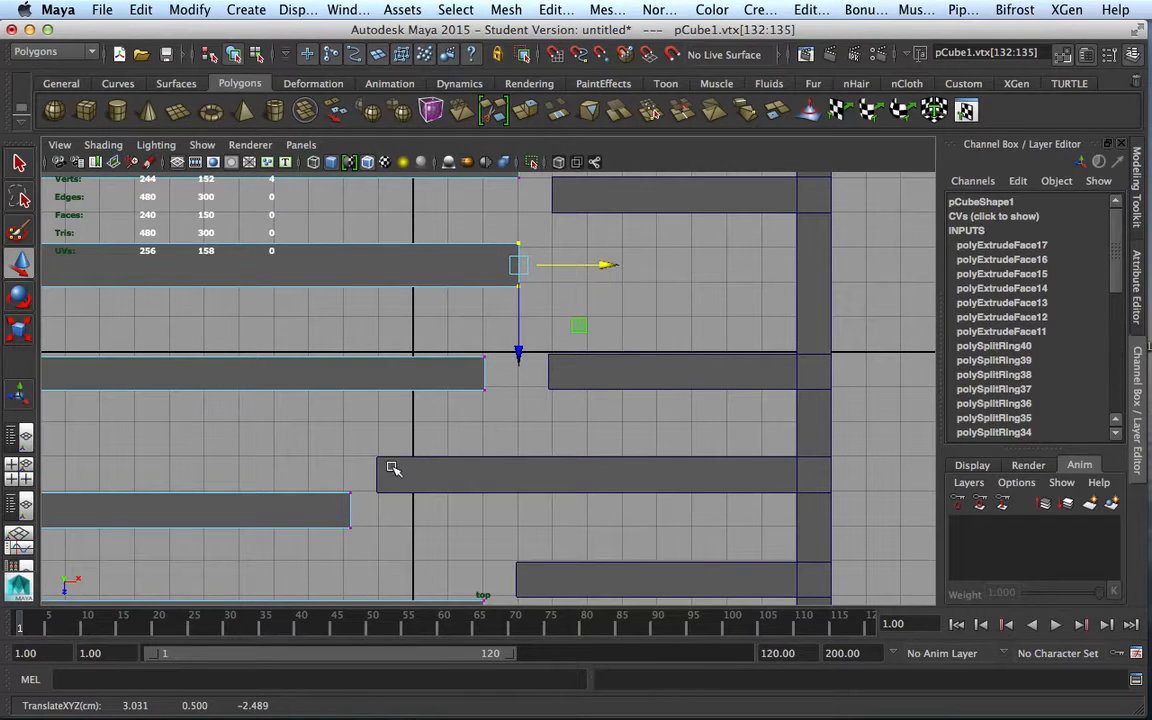
- Shorten the negative X wall's inner wall near Z 4.6 by moving its end edges back to about X -2
right_drag(336, 510, 330, 248)
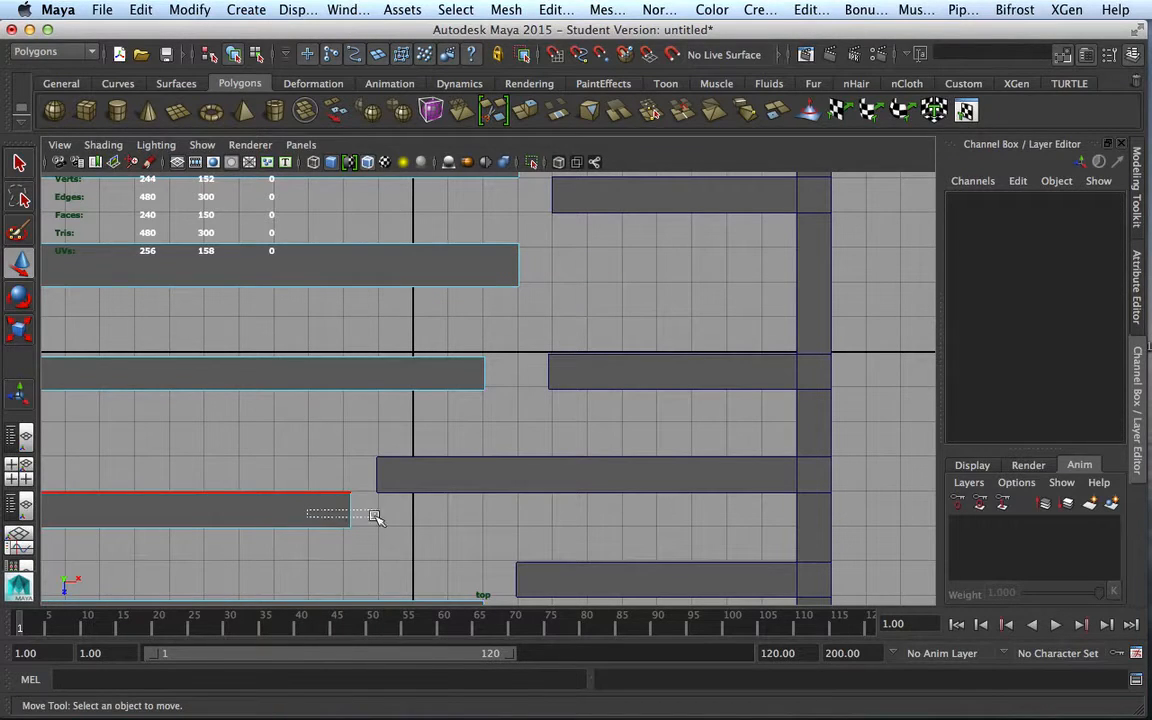
click(372, 512)
click(397, 550)
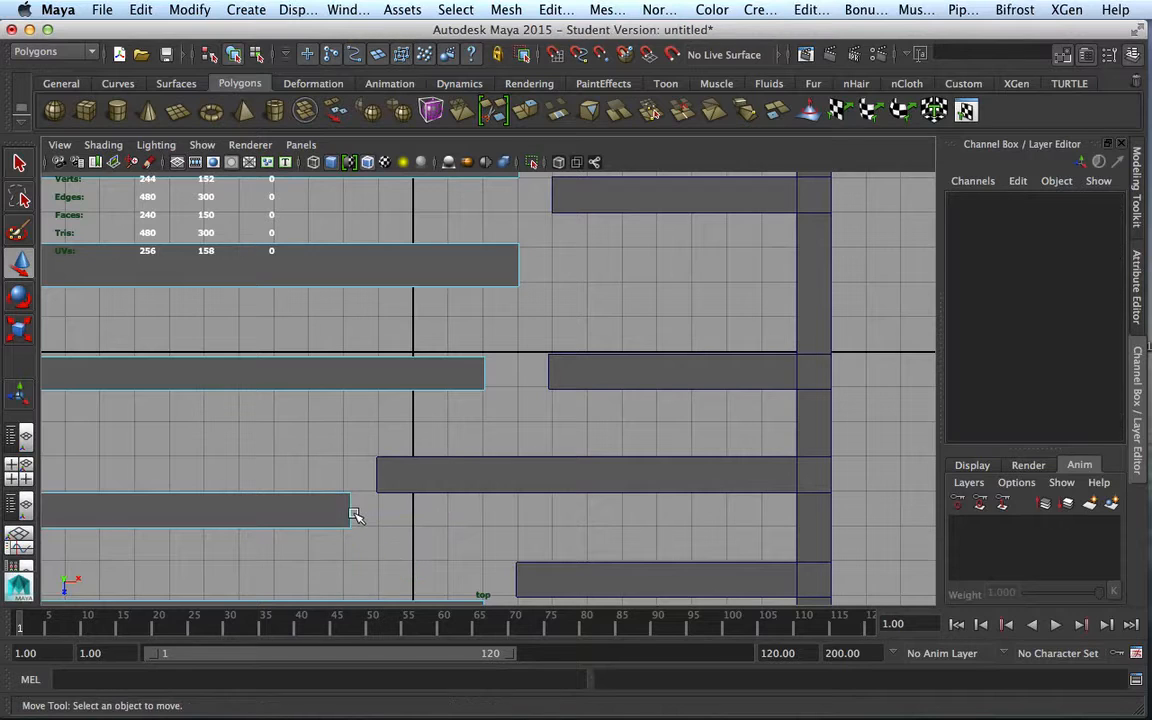
click(352, 513)
drag(426, 511, 400, 512)
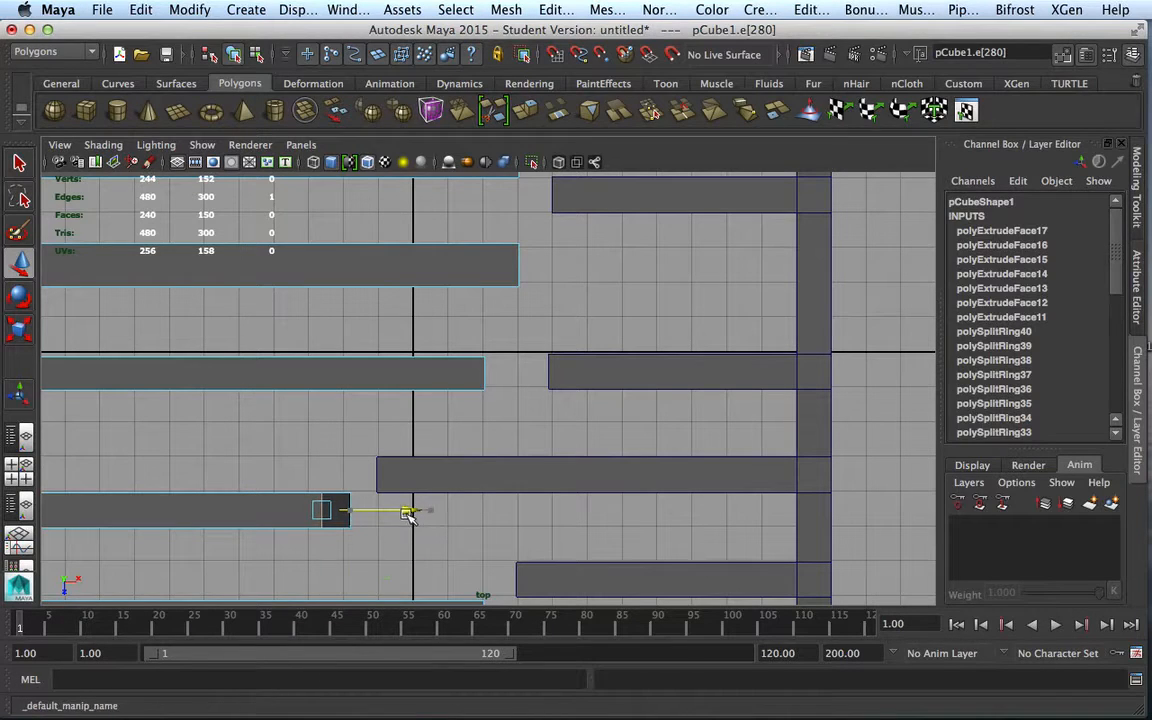
click(465, 543)
drag(325, 512, 430, 513)
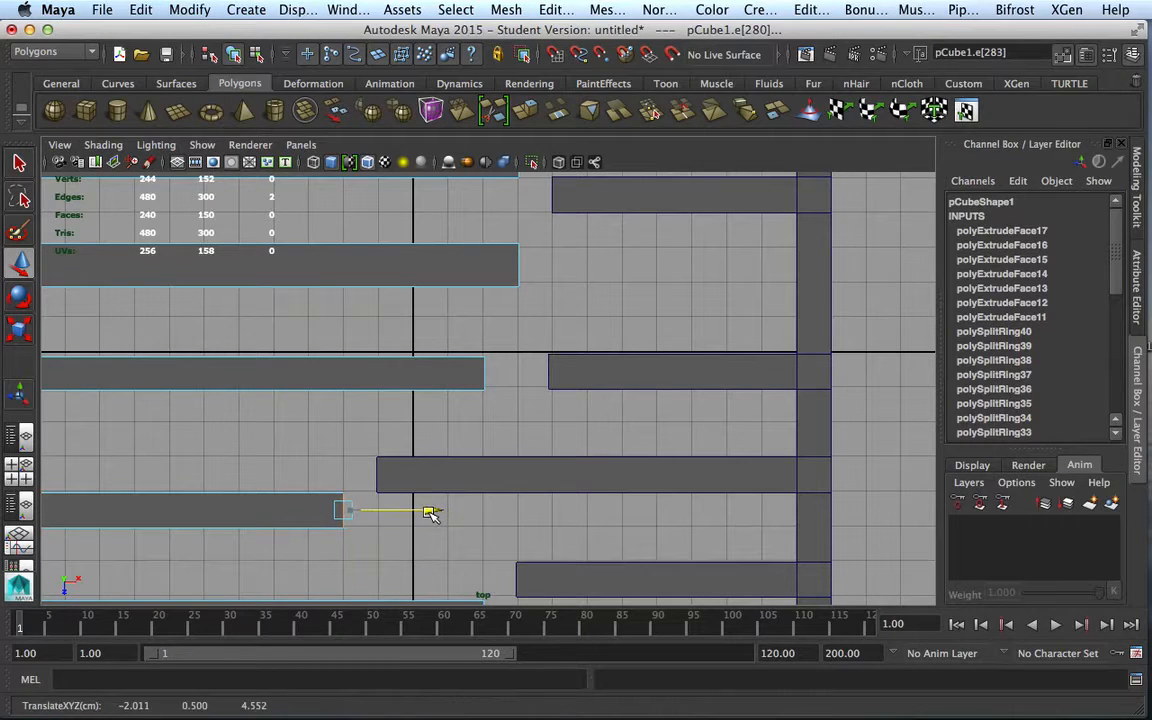
- Insert edge loops at about X 5 and 6 across the positive X wall's inner walls near Z 3.5 and 0.6
scroll(485, 522, down, 6)
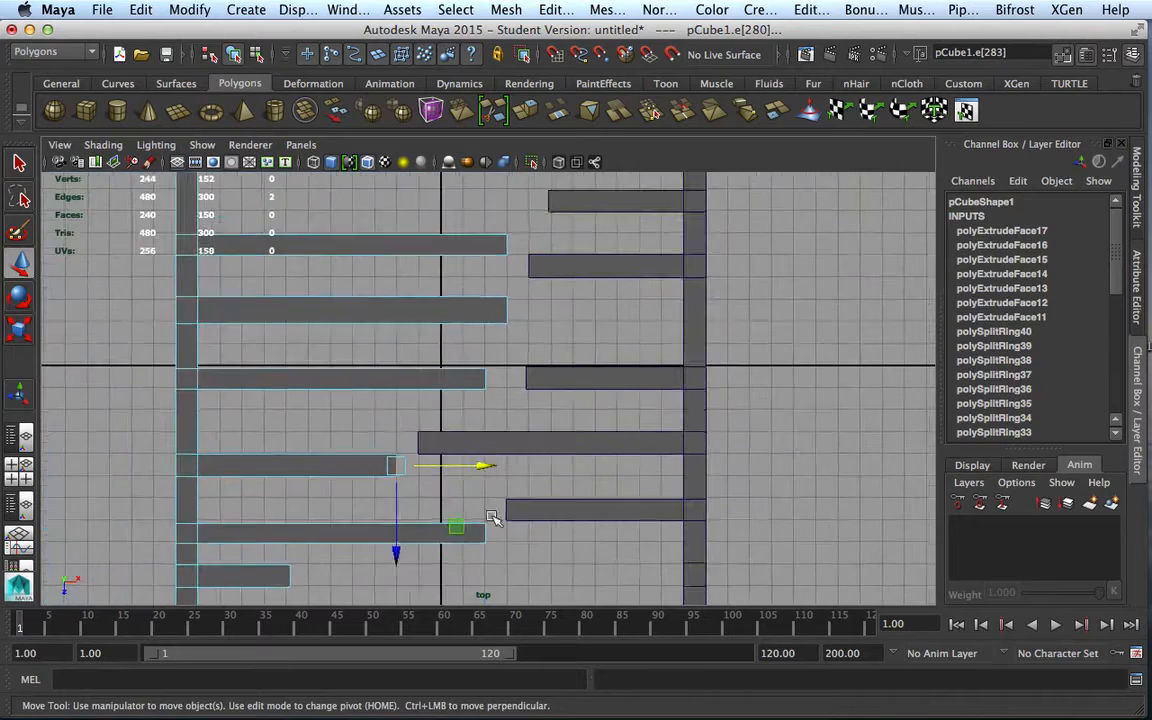
click(566, 439)
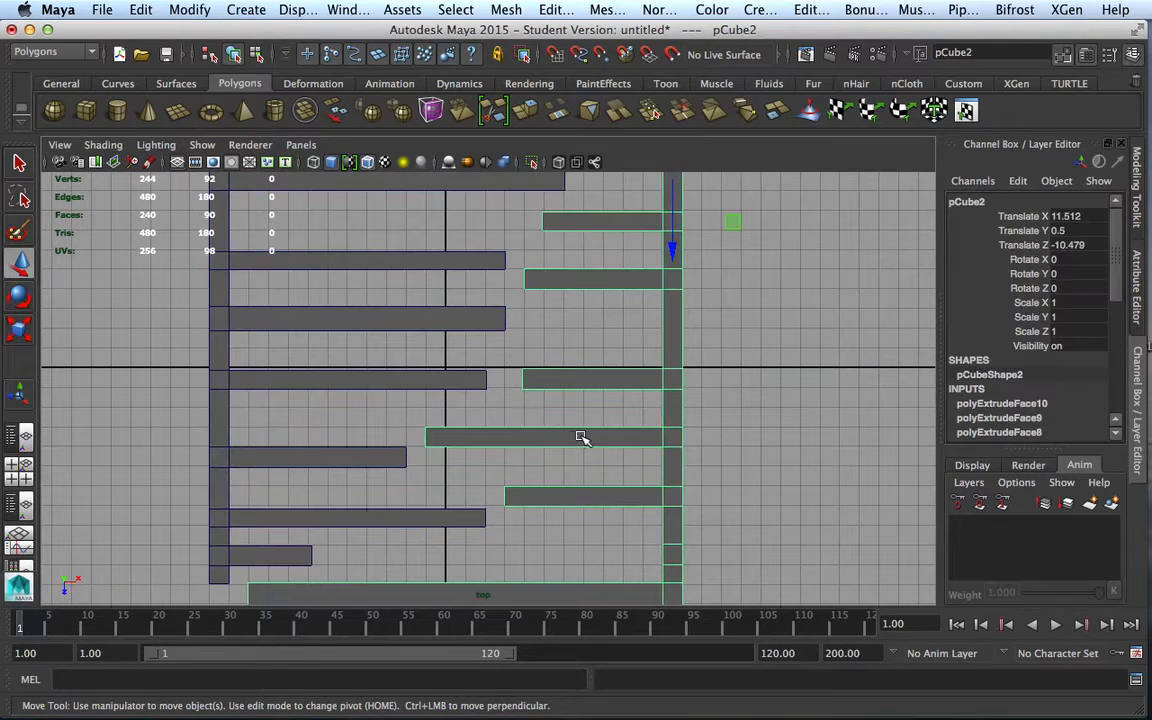
click(596, 10)
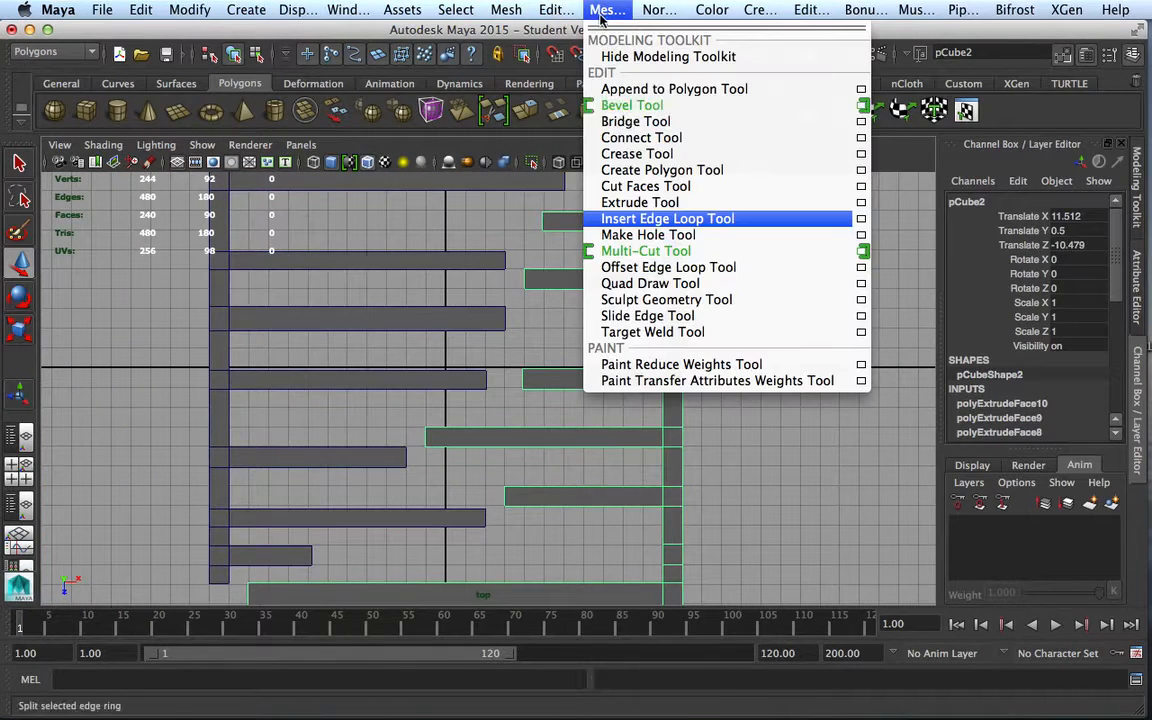
click(582, 212)
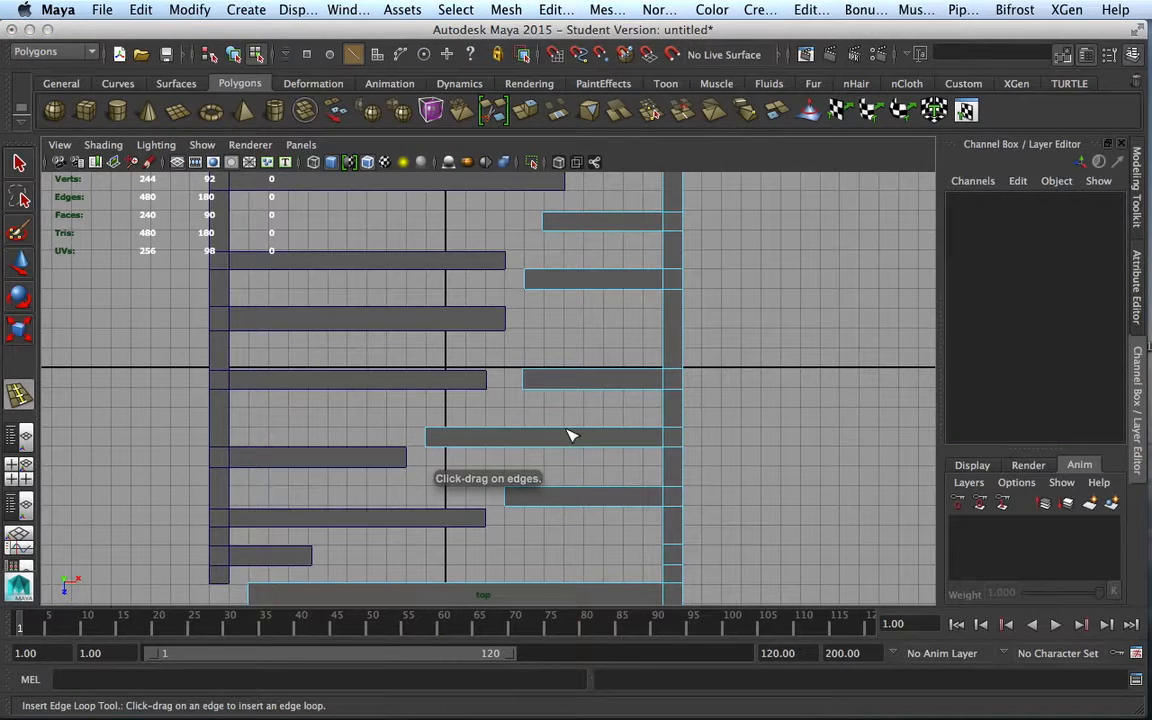
drag(568, 434, 554, 436)
click(549, 436)
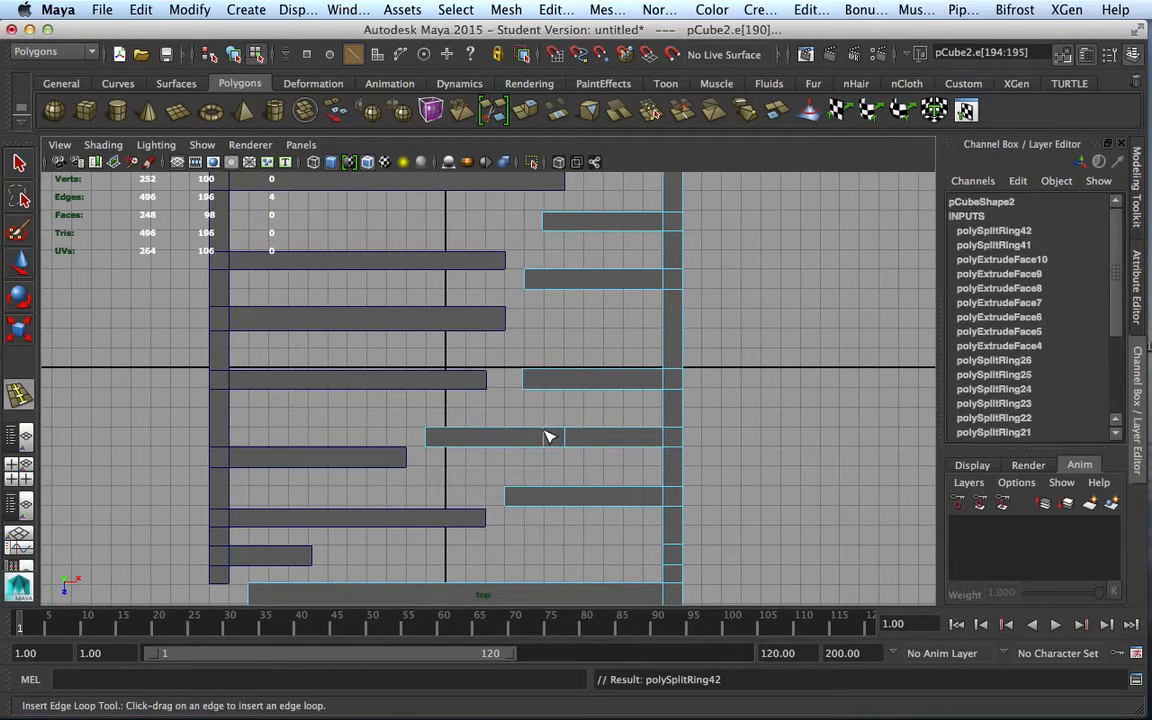
click(546, 387)
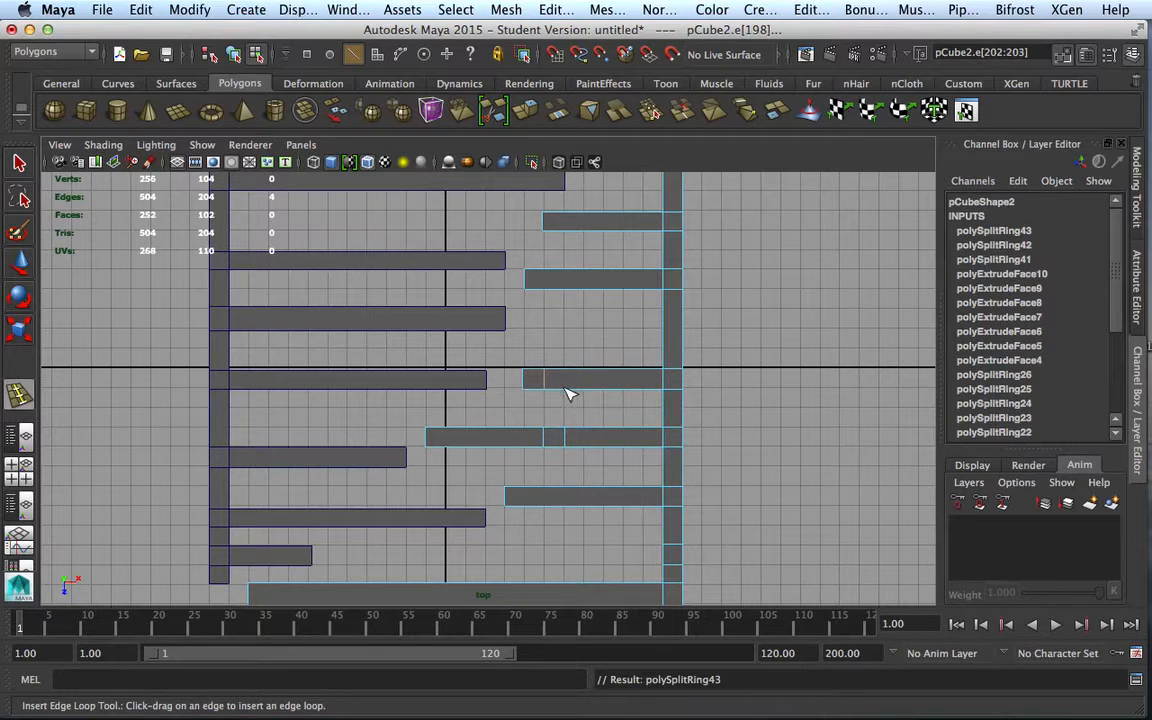
click(555, 389)
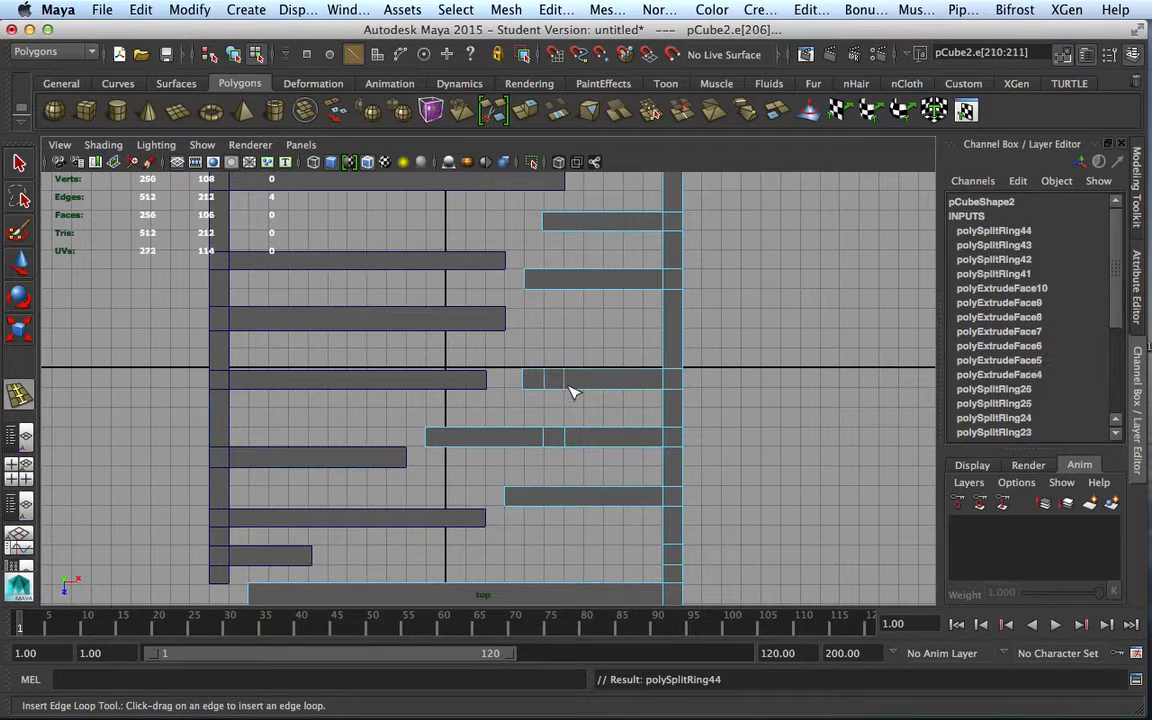
- Insert edge loops at about X 8 and 9 across the positive X wall's inner walls near Z -4.4, 0.6 and 6.5
click(604, 287)
click(622, 287)
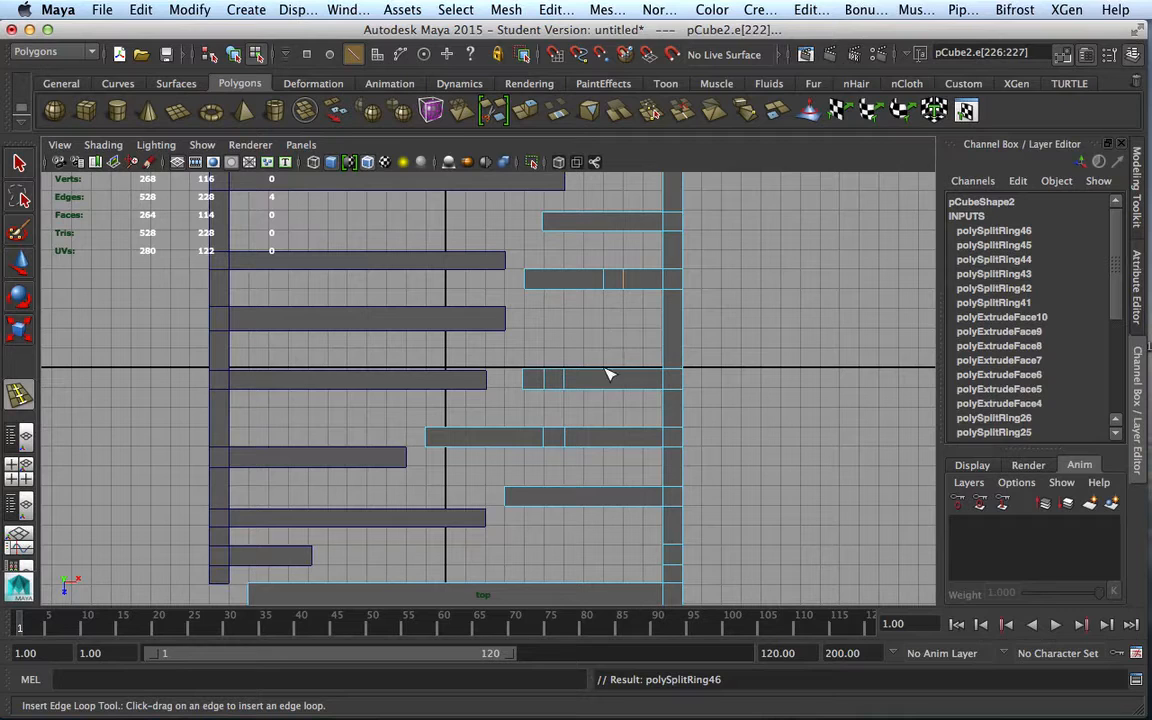
click(604, 369)
click(622, 369)
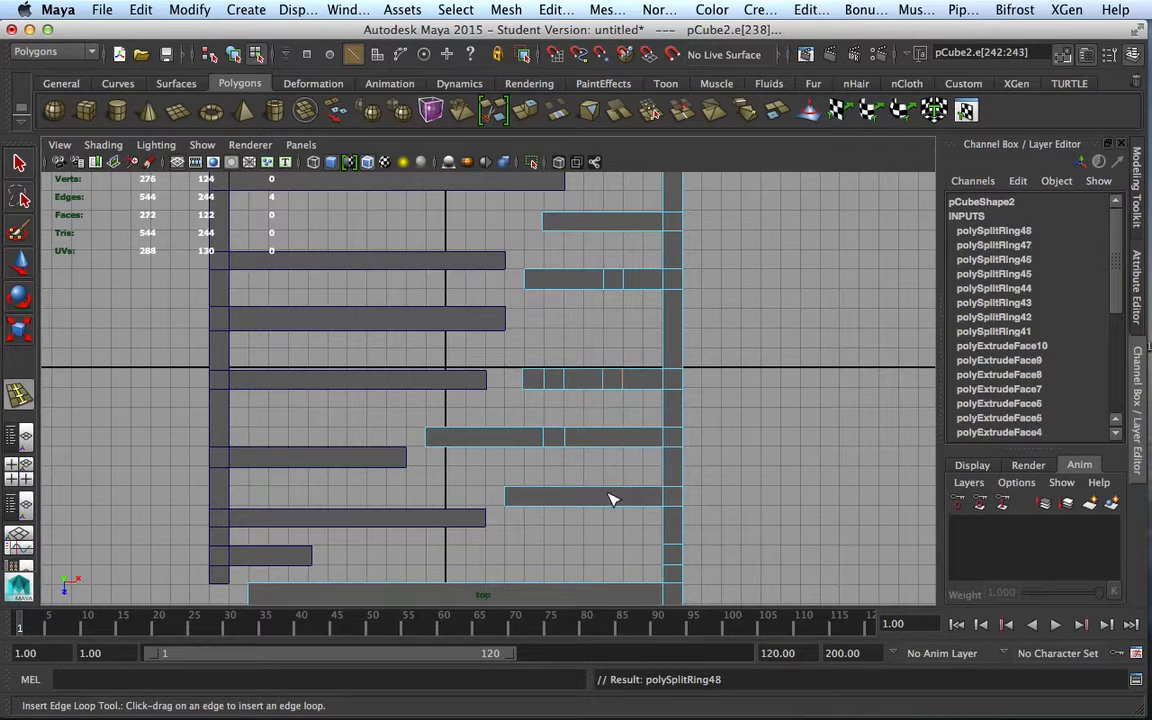
click(604, 488)
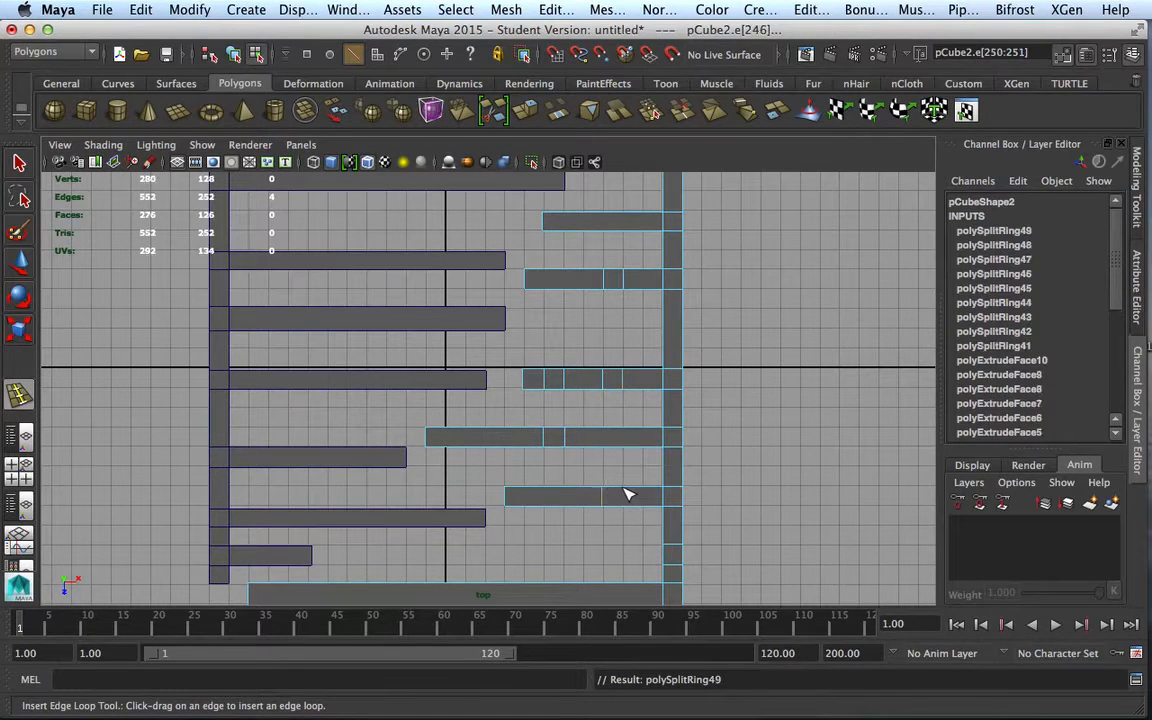
click(622, 487)
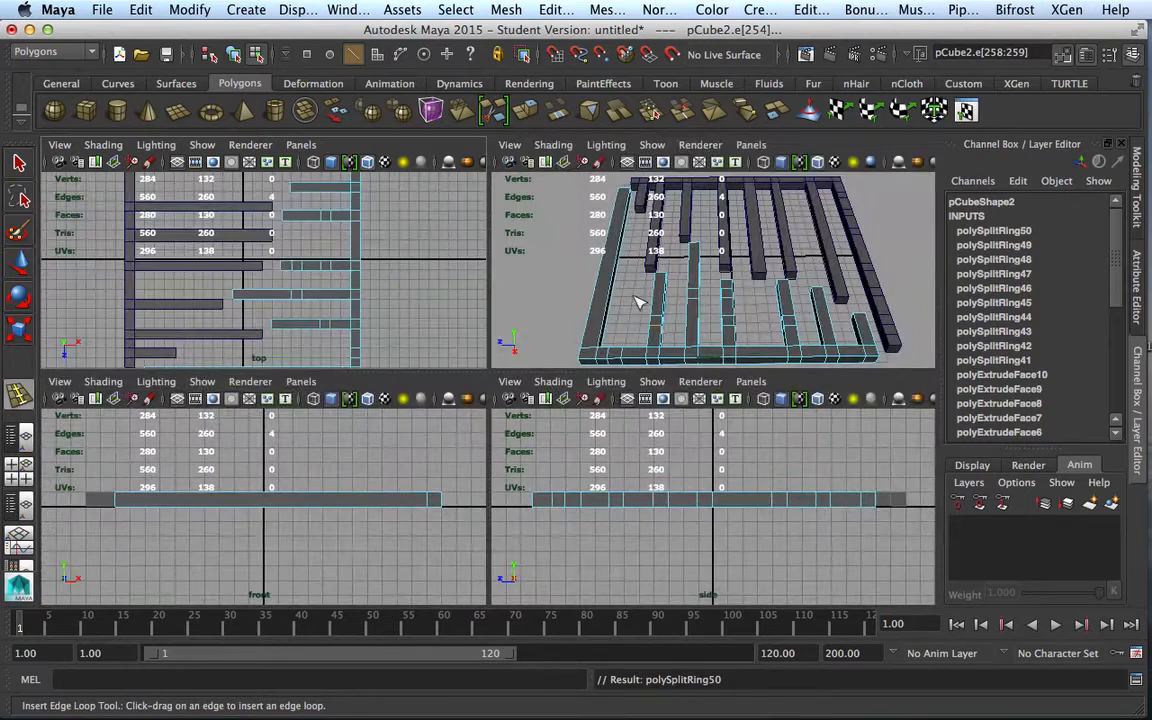
- Show the maze in a maximized perspective view and switch the positive X wall object to face selection
right_drag(708, 312, 723, 274)
right_drag(722, 290, 764, 275)
click(728, 317)
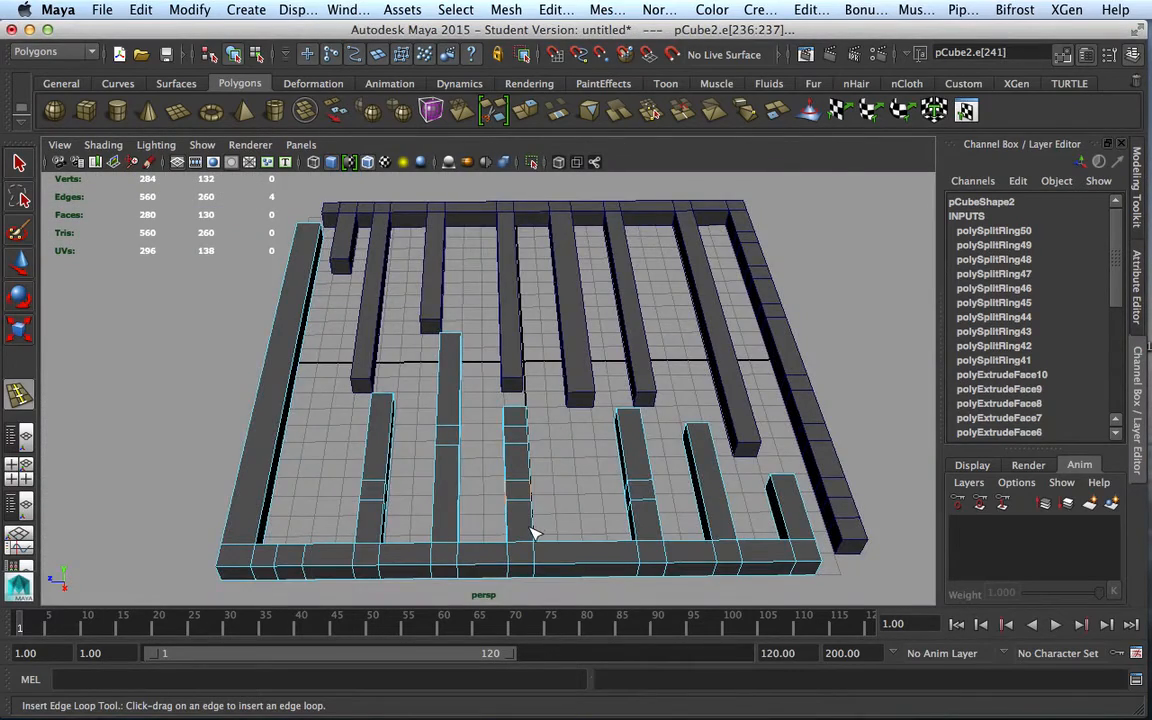
alt+drag(533, 533, 563, 508)
click(460, 522)
alt+drag(460, 522, 494, 429)
right_drag(478, 416, 484, 344)
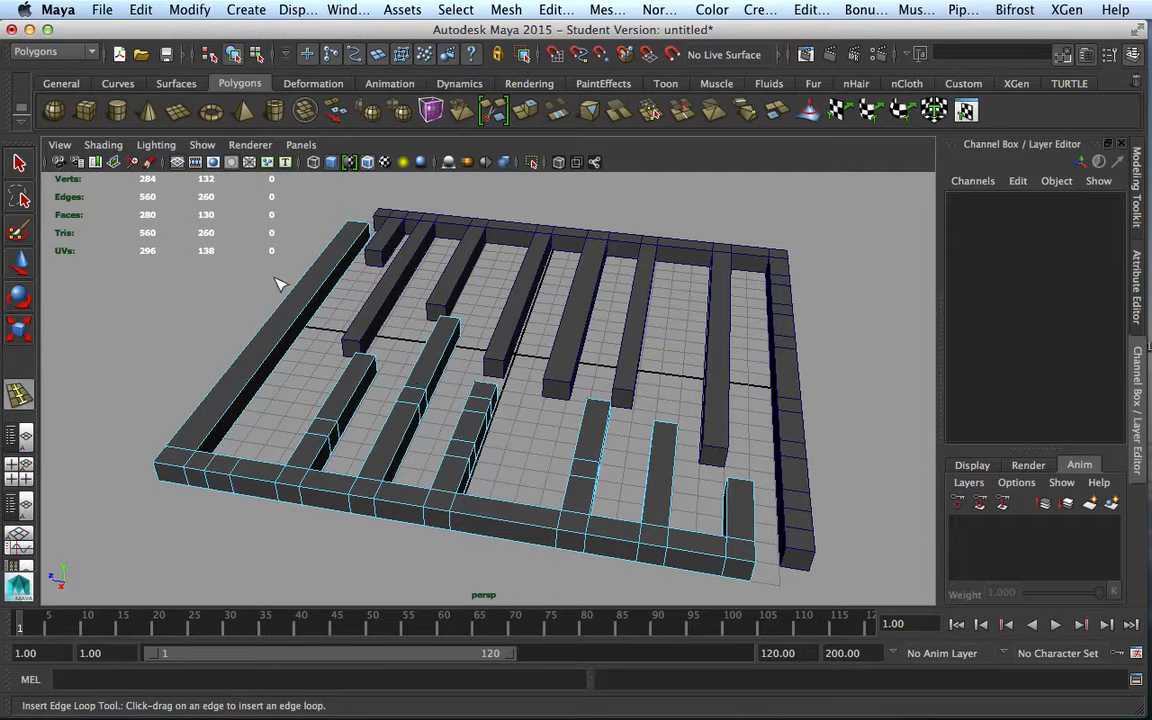
key(q)
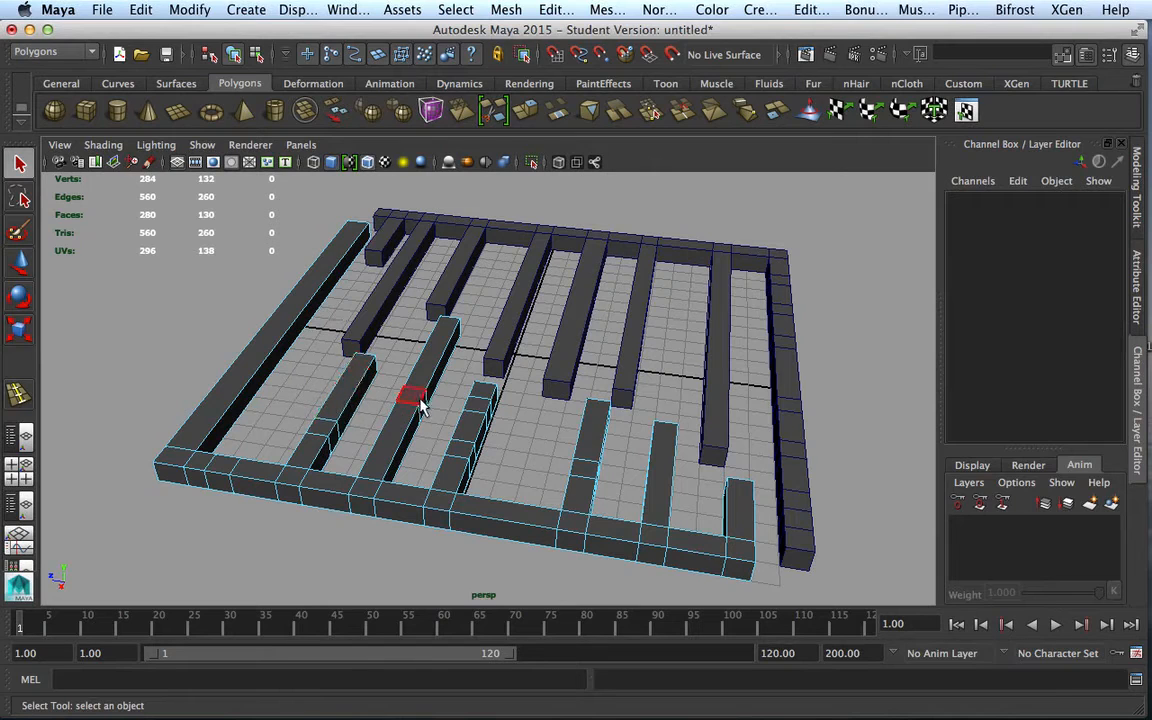
- Extrude the two looped top faces of the positive X wall's inner wall near Z 0.6 upward into tall pillars
click(477, 404)
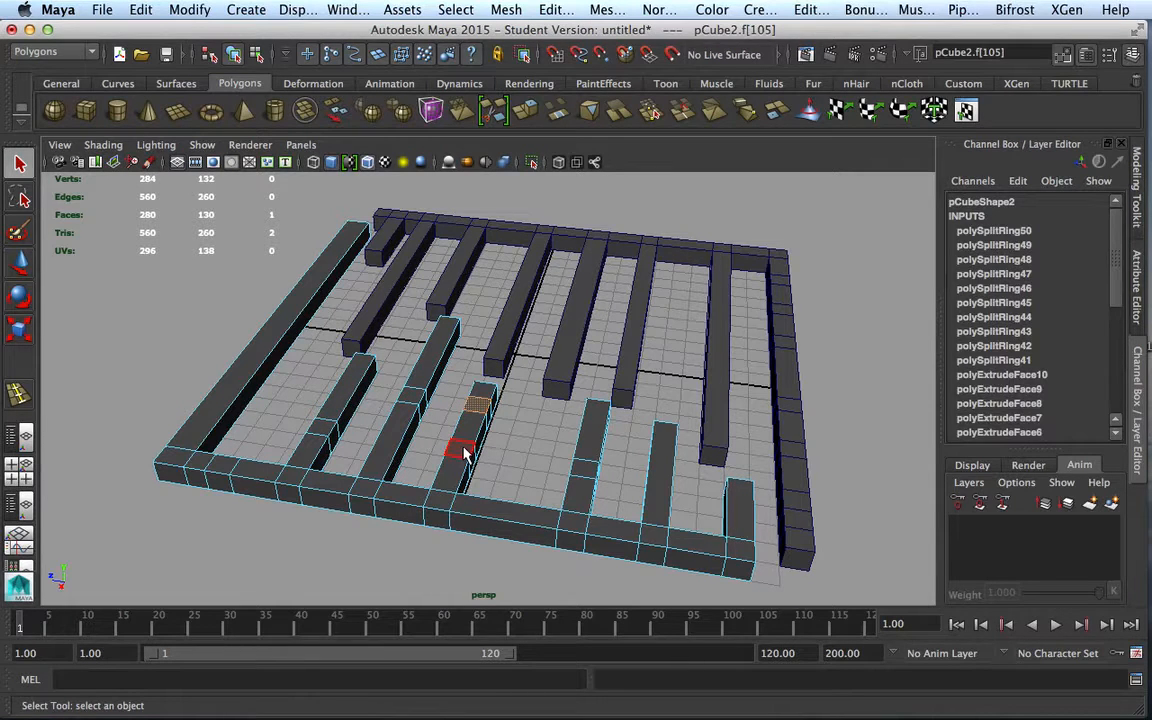
shift+click(461, 450)
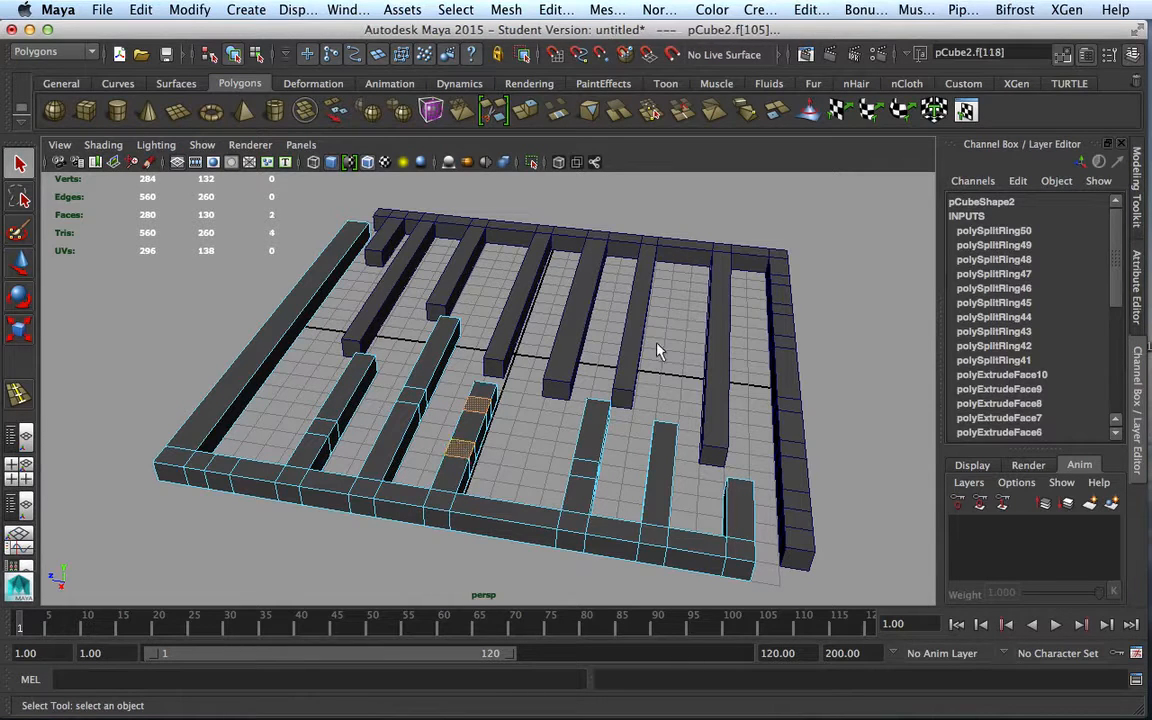
click(555, 10)
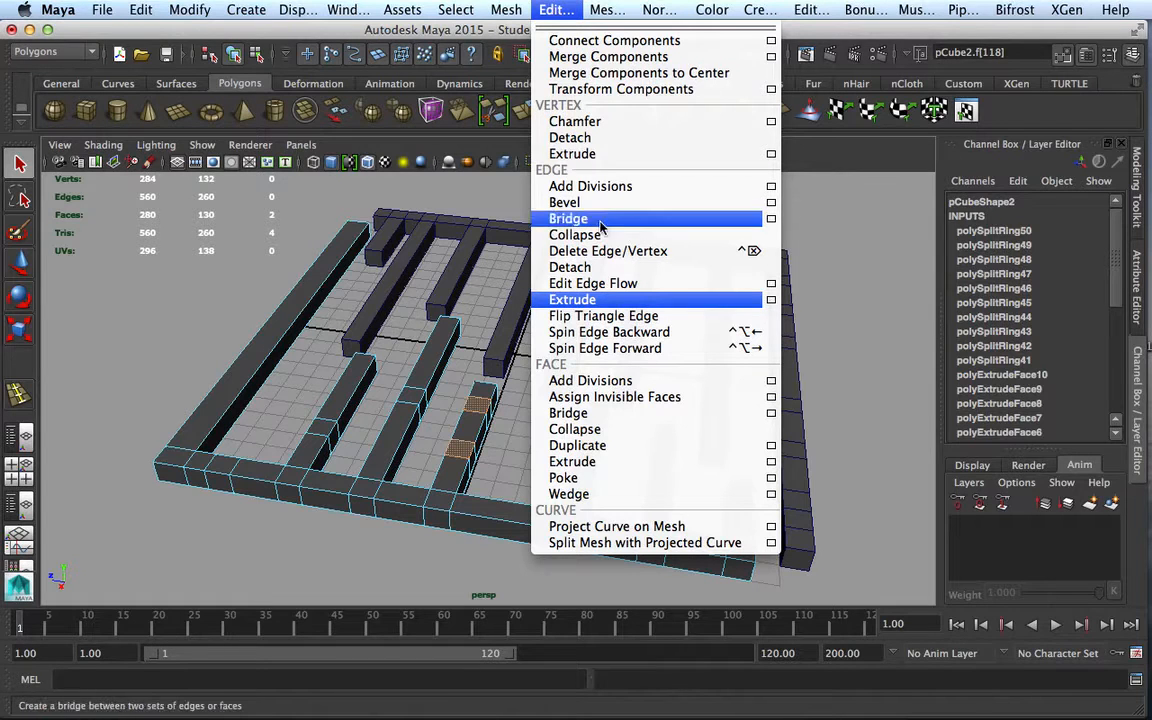
click(857, 231)
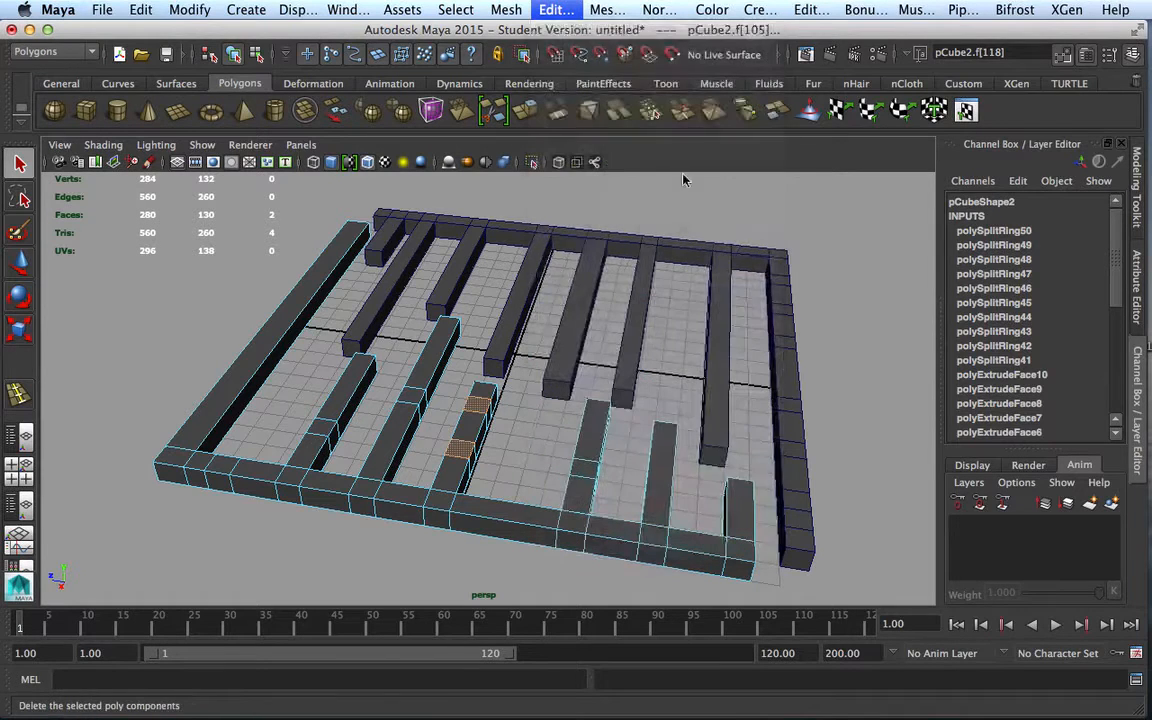
click(528, 112)
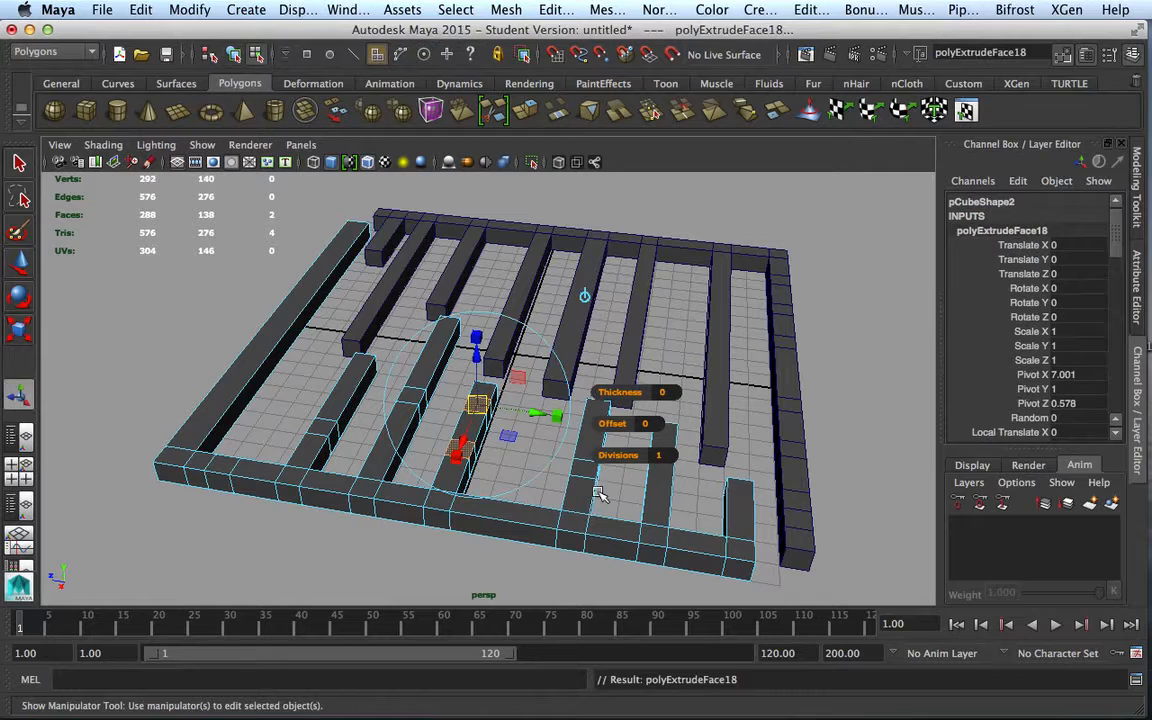
alt+drag(530, 445, 567, 208)
alt+drag(586, 442, 650, 465)
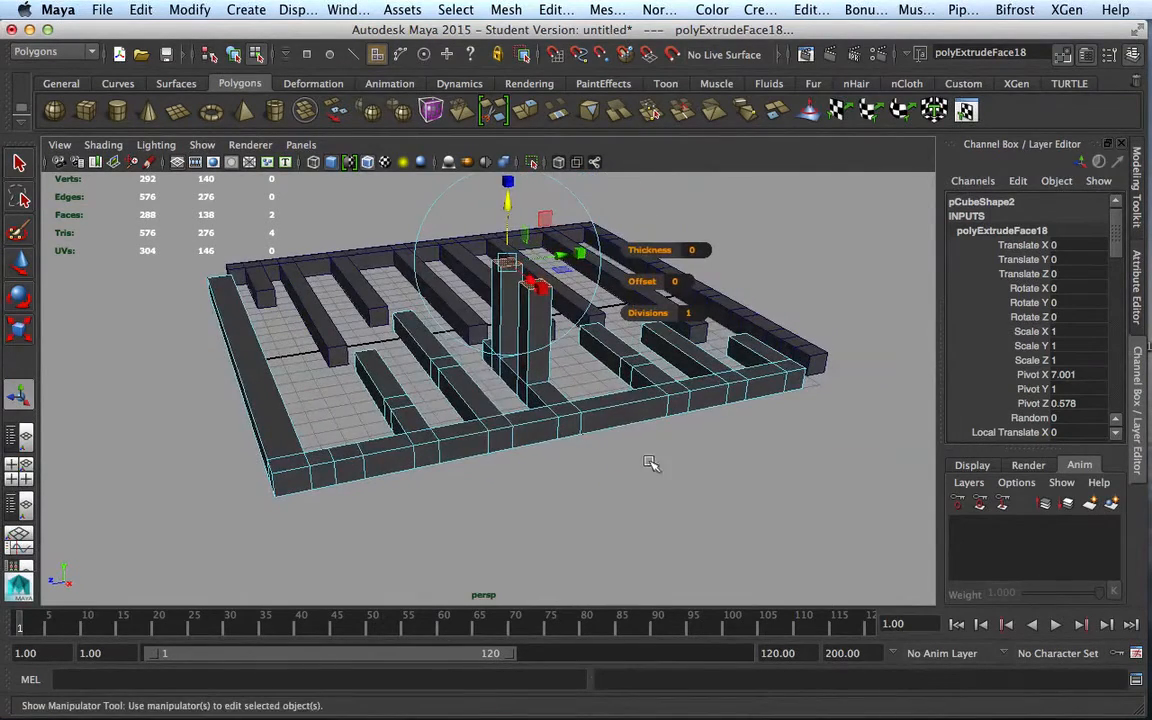
- Extrude the looped top faces of the positive X wall's inner walls near Z 3.5 and 6.5 upward into tall pillars
click(447, 364)
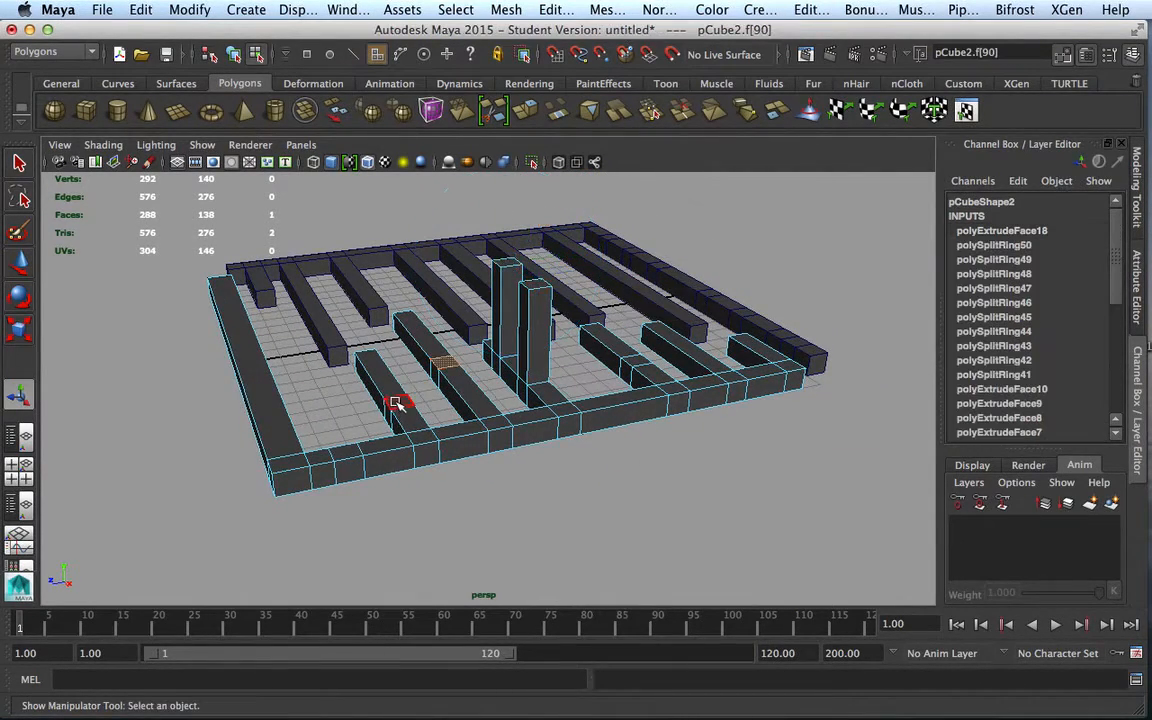
shift+click(395, 403)
click(548, 115)
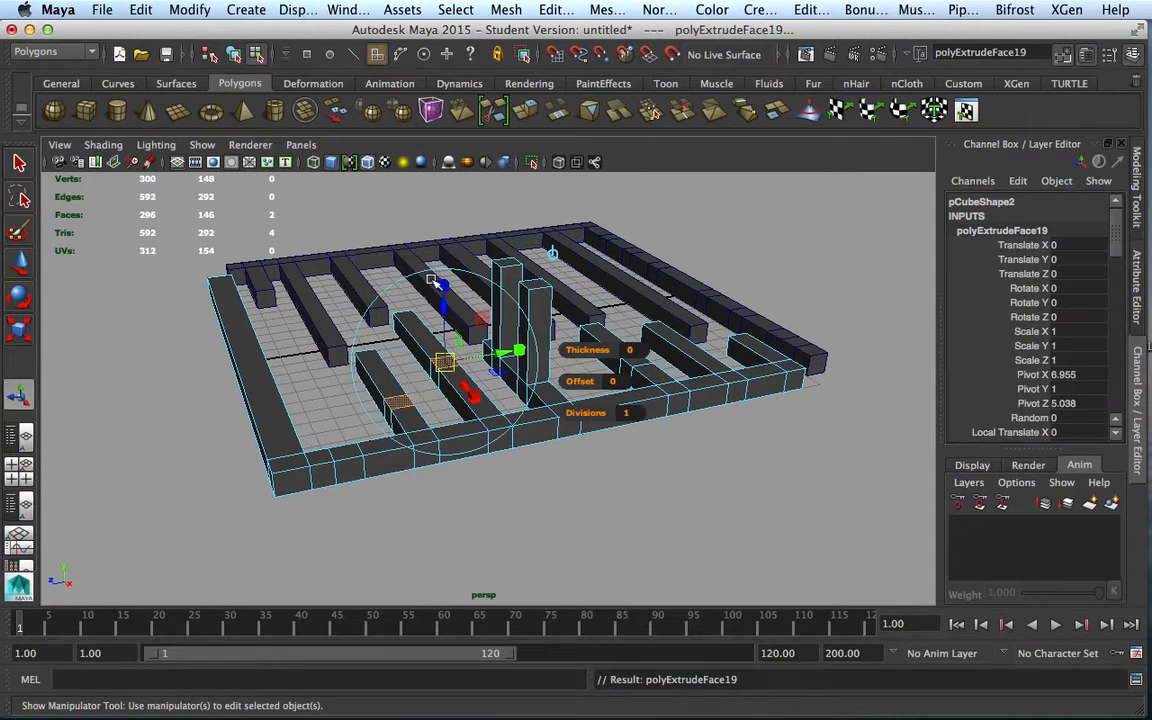
drag(447, 304, 464, 136)
key(t)
alt+drag(591, 465, 609, 483)
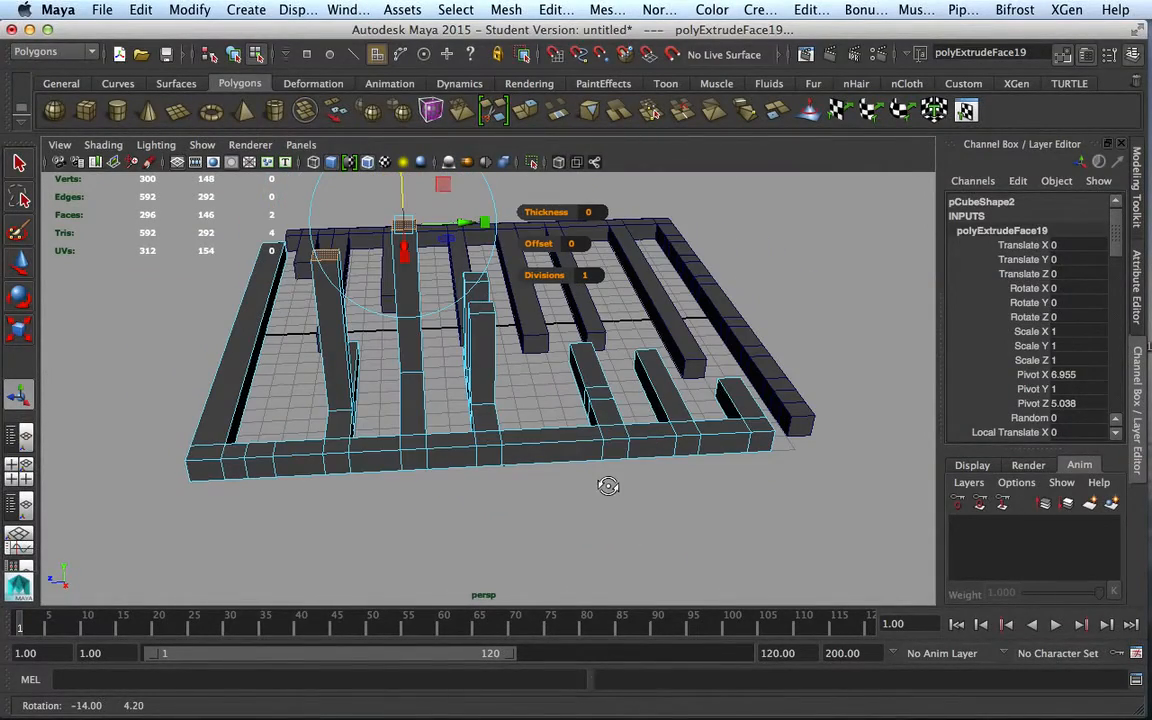
- Extrude the positive X wall's top junction face and the looped inner wall top face near Z -4.5 upward into tall pillars
click(614, 433)
shift+click(597, 393)
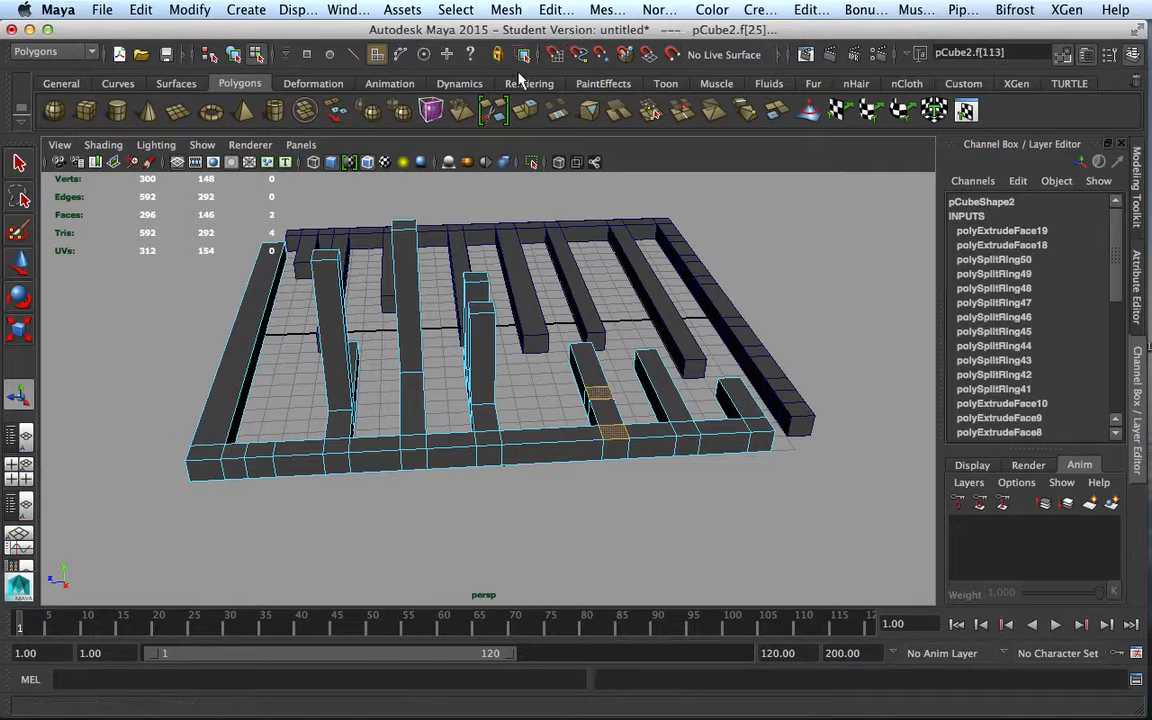
click(525, 111)
drag(623, 372, 620, 211)
alt+drag(516, 549, 455, 509)
scroll(512, 520, up, 3)
scroll(481, 509, up, 2)
scroll(482, 509, down, 6)
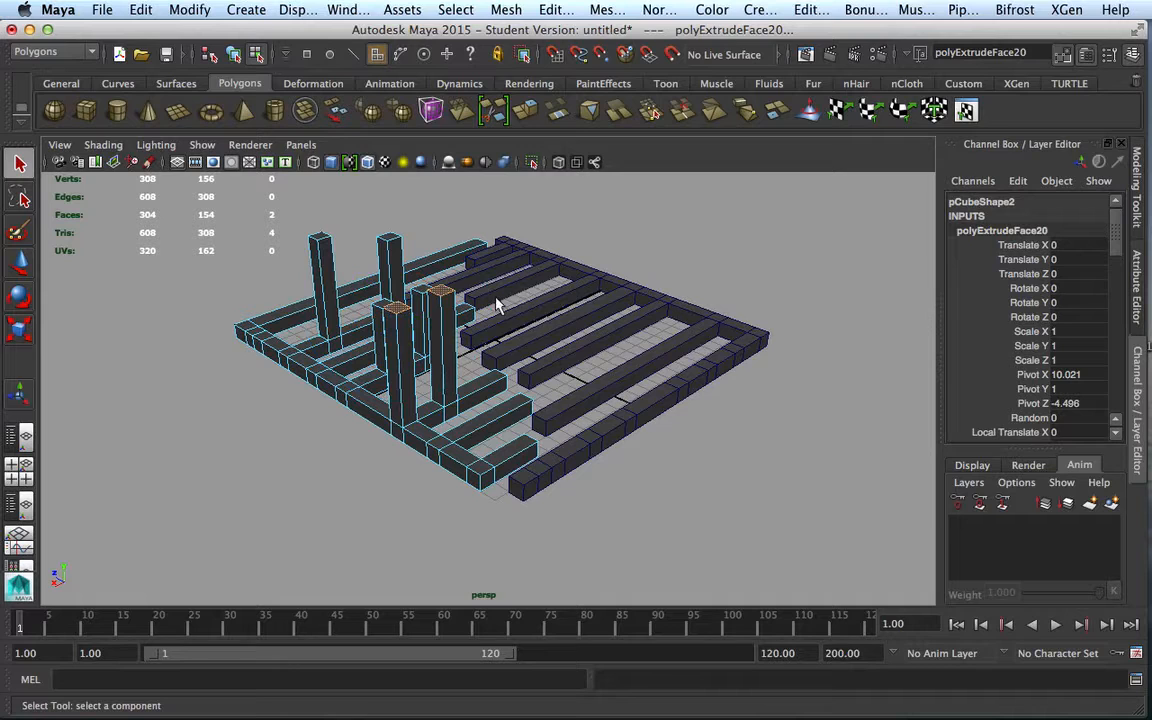
scroll(577, 374, up, 3)
alt+drag(565, 377, 543, 386)
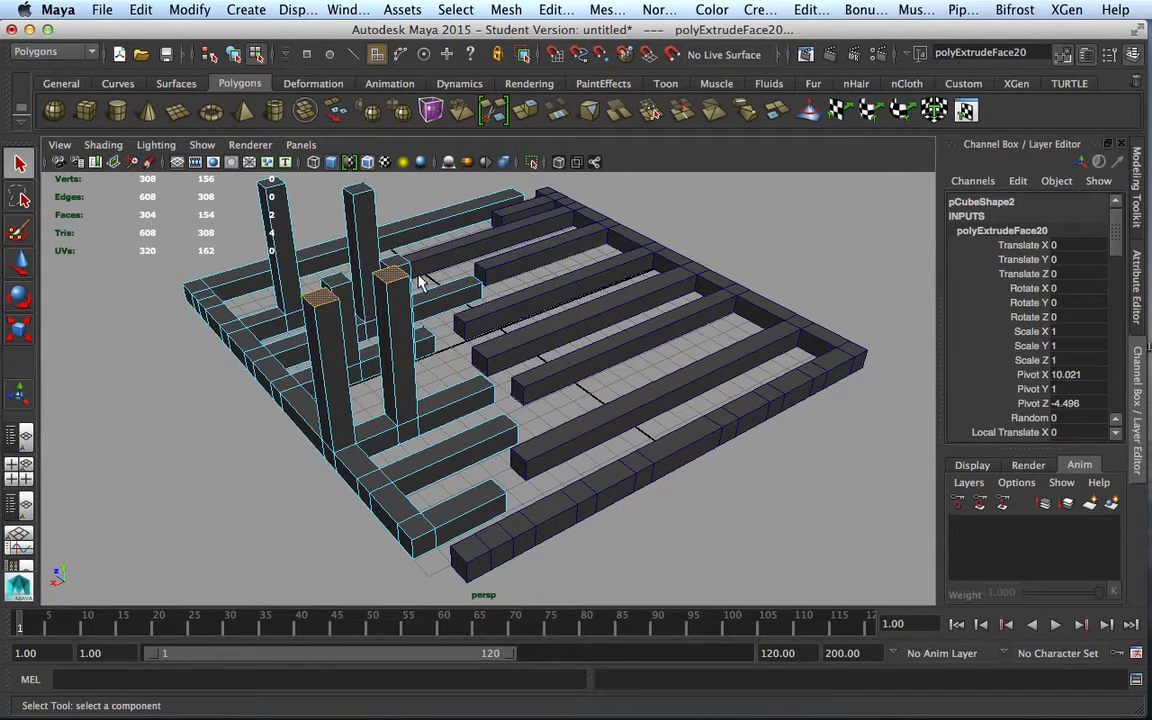
- Try to bridge the top faces of the two pillars near Z -4.5 using the Linear path bridge type
click(553, 10)
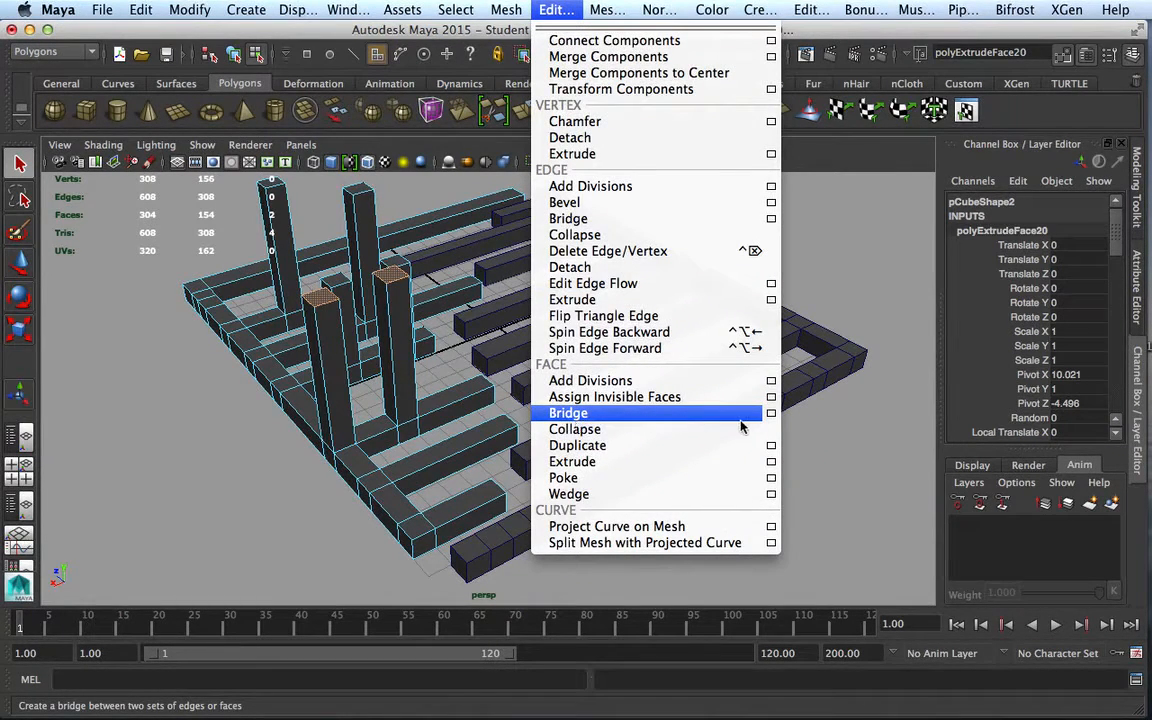
click(771, 413)
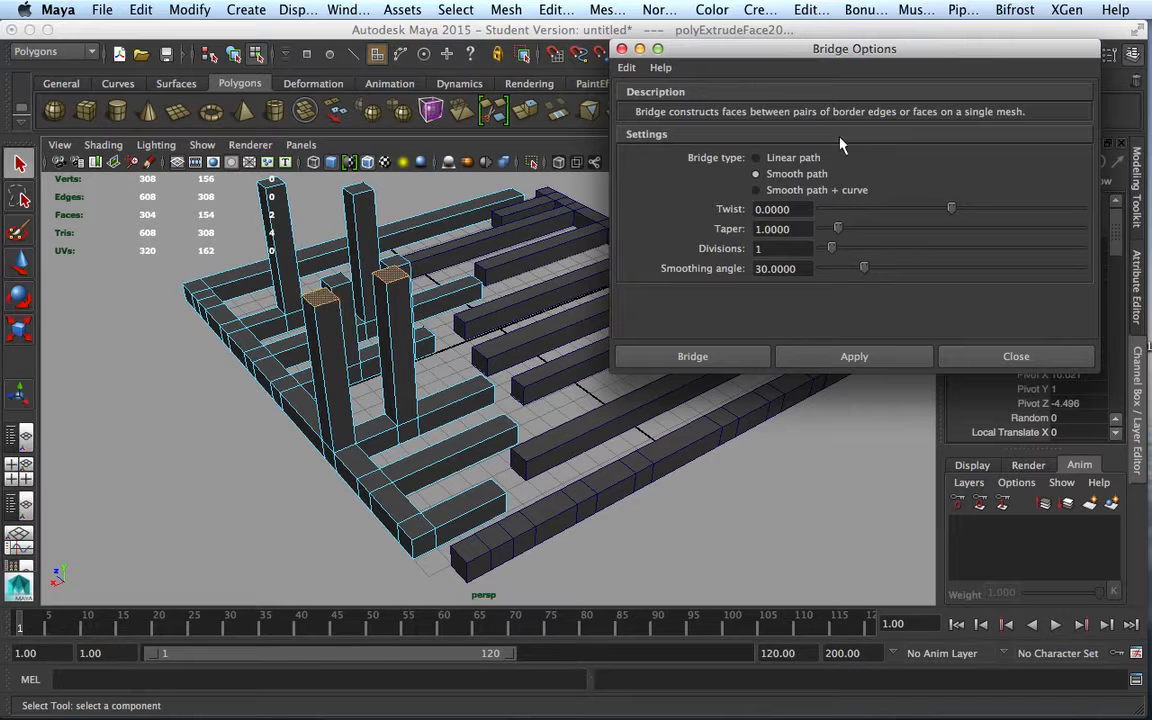
click(756, 158)
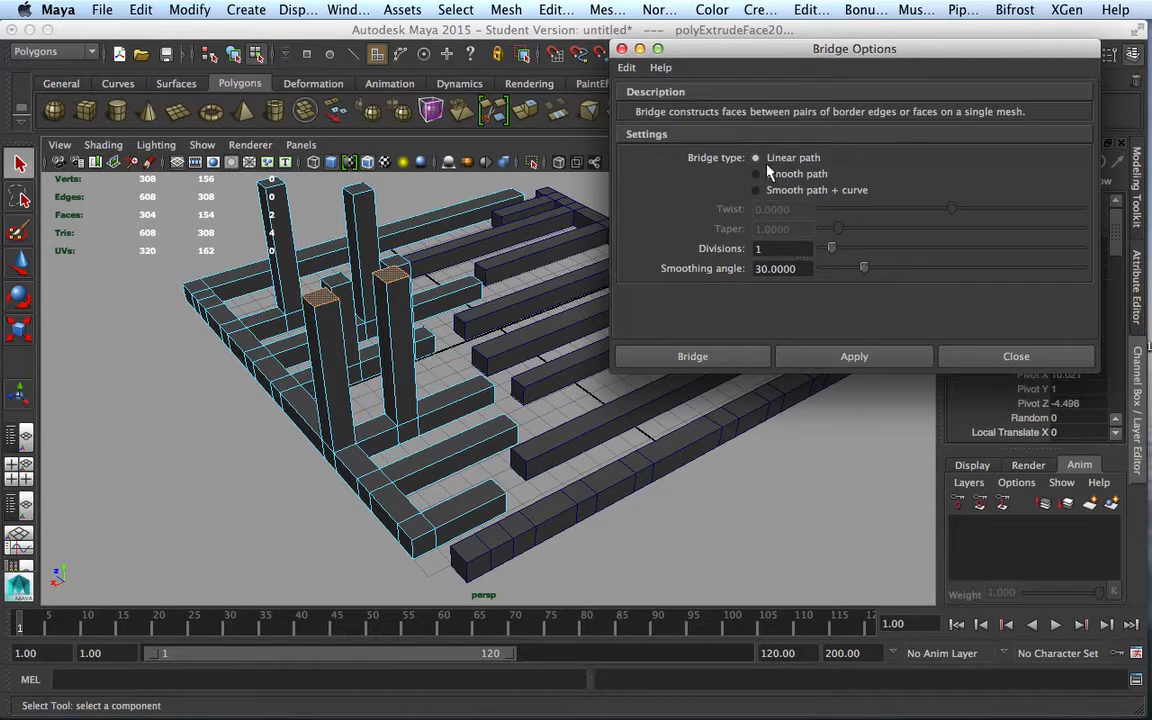
click(877, 359)
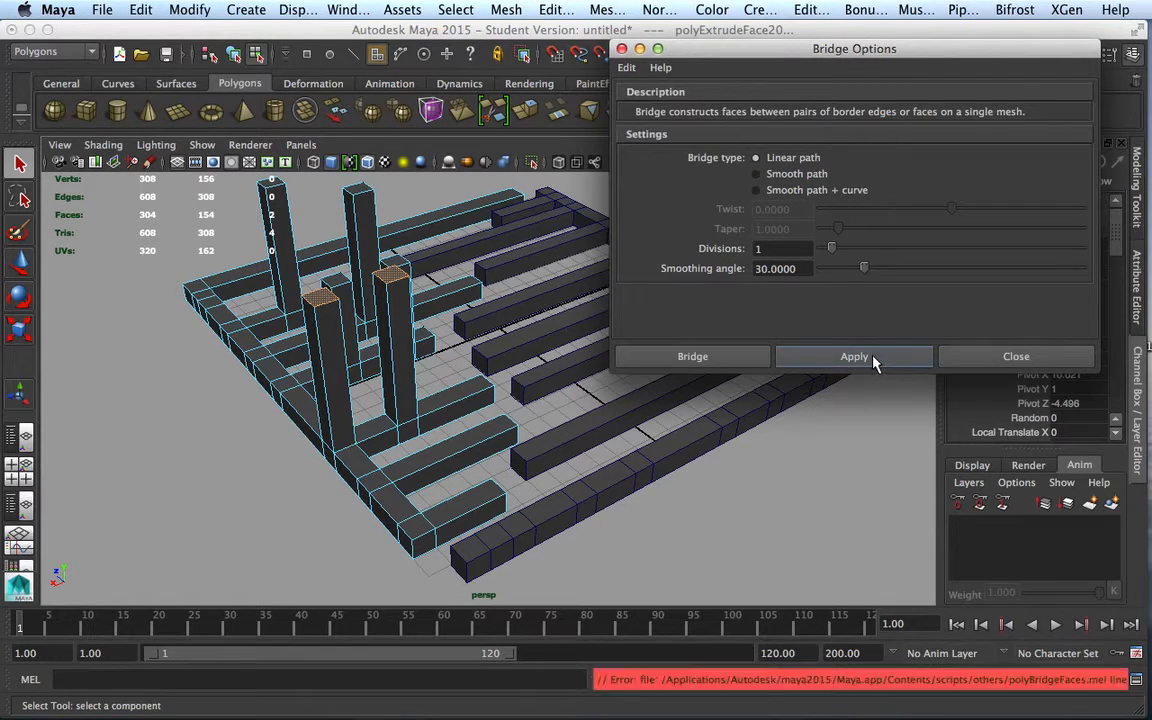
click(1015, 357)
click(676, 458)
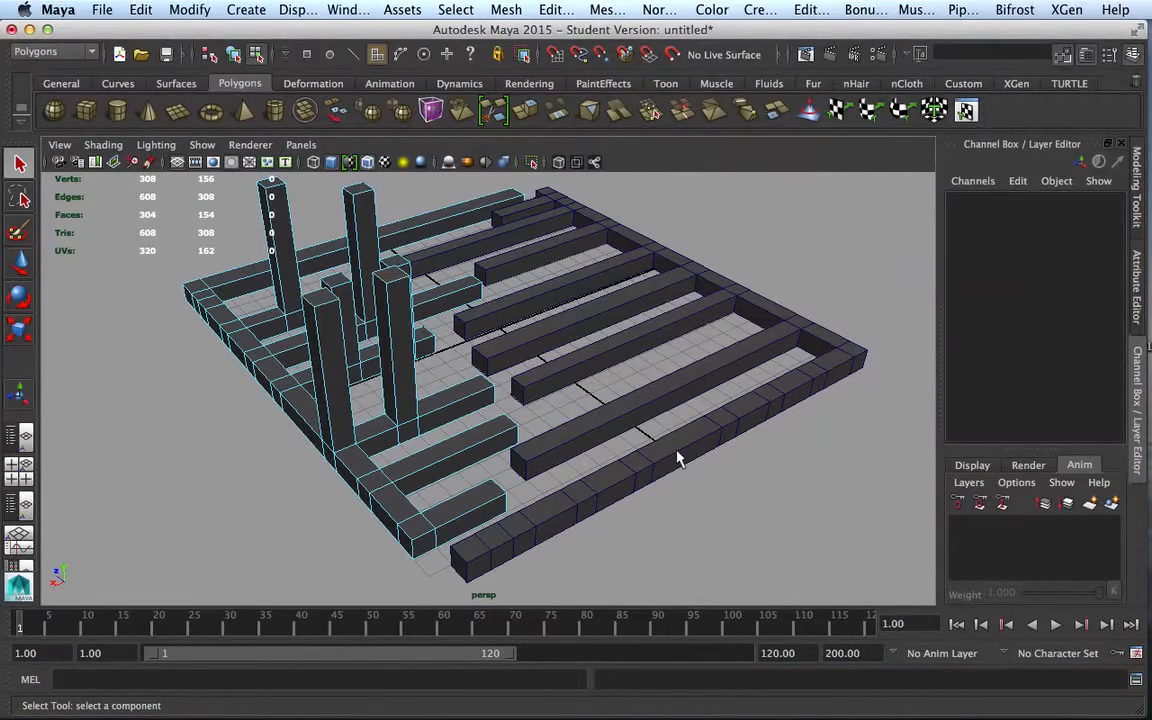
- Select the top faces of the two pillars near Z -4.5 again and reset the face Bridge options to their defaults
right_click(400, 290)
click(398, 328)
click(390, 270)
shift+click(323, 300)
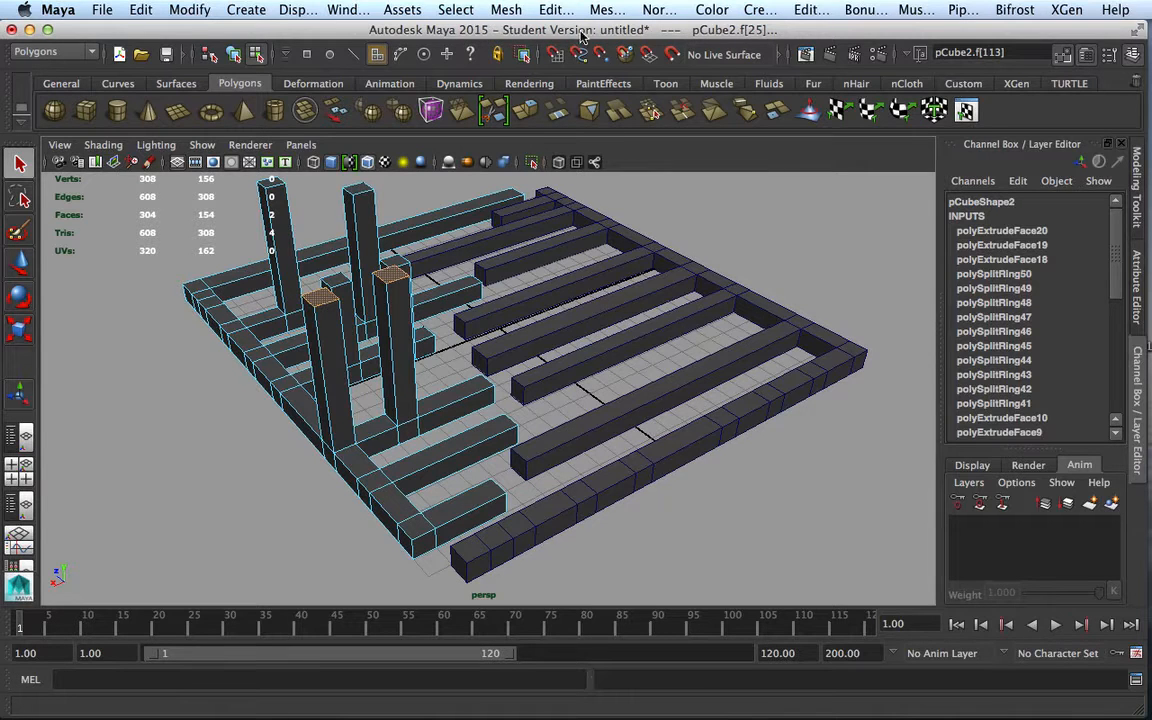
click(556, 9)
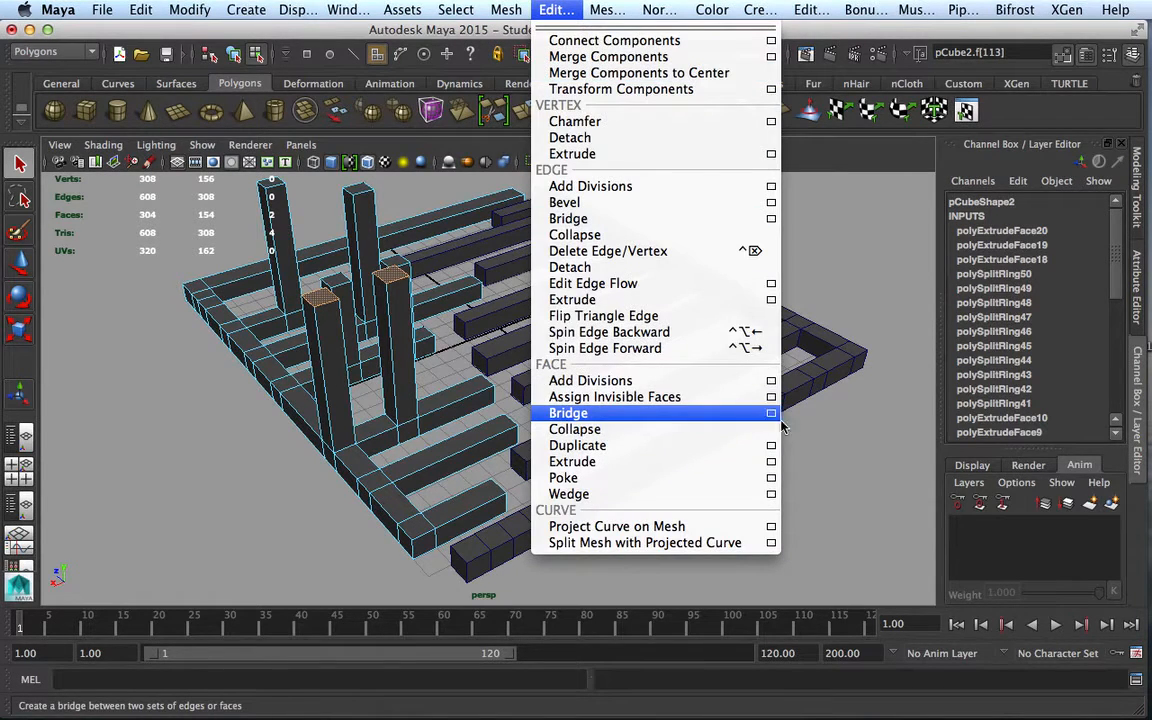
click(771, 413)
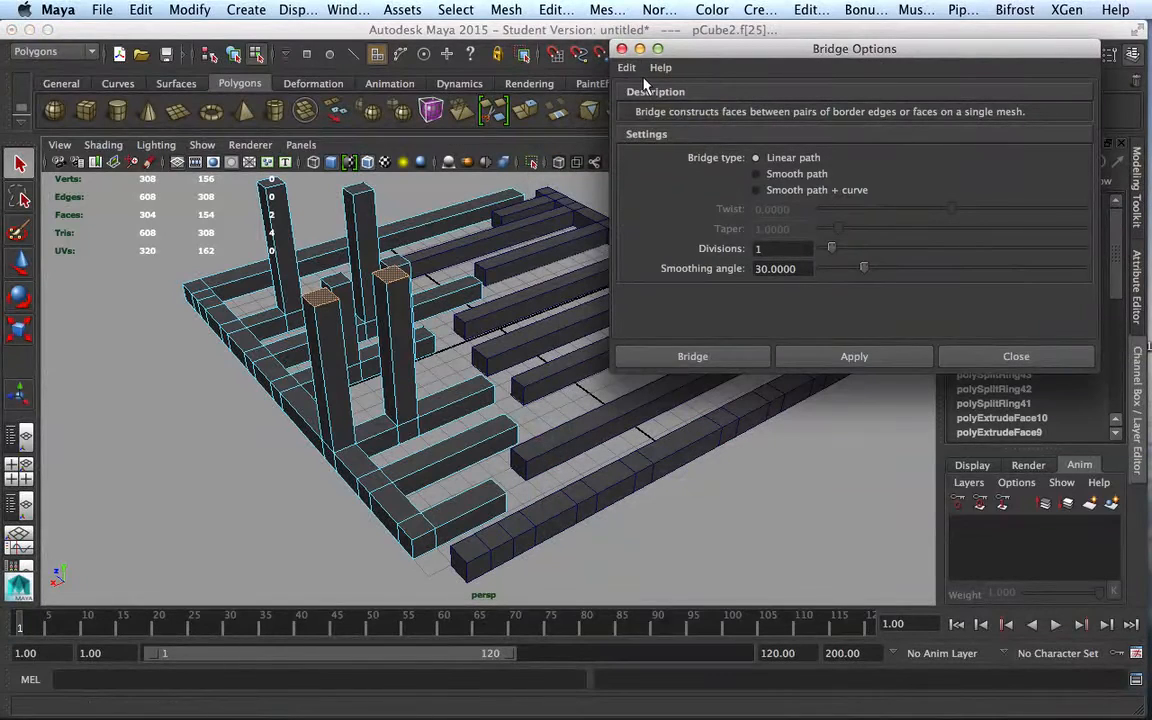
click(626, 67)
click(650, 100)
- Try a linear-path bridge with 5 divisions between the two selected pillar tops, and undo it
click(840, 361)
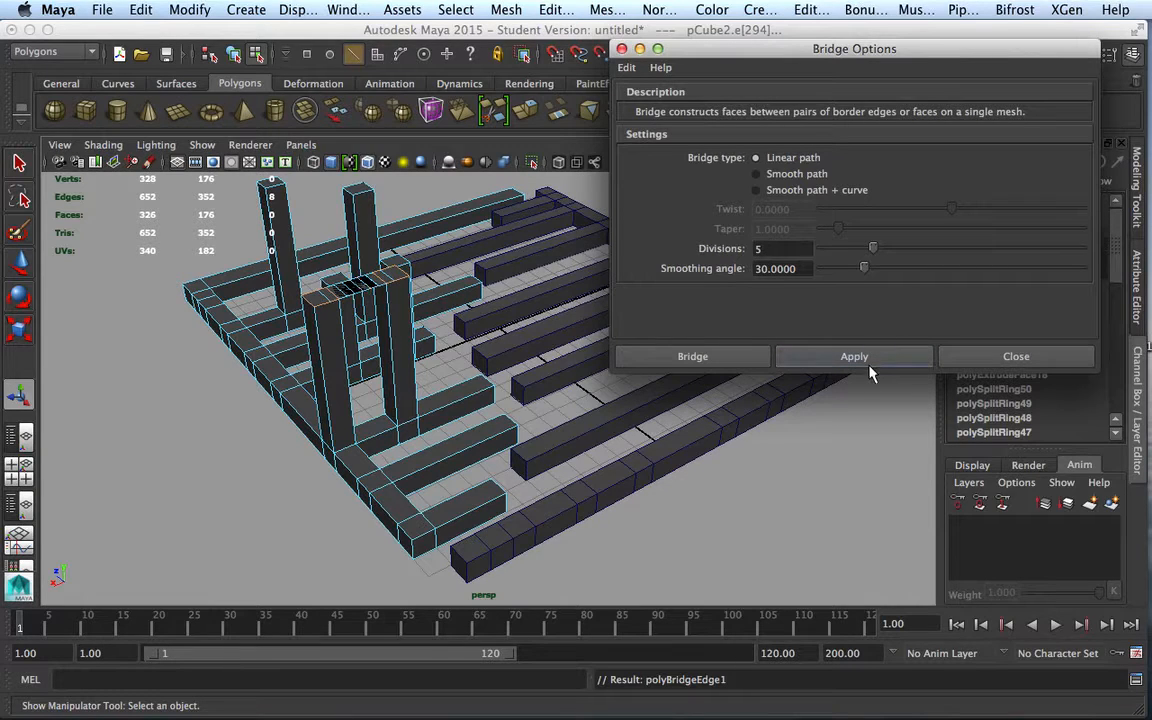
click(810, 478)
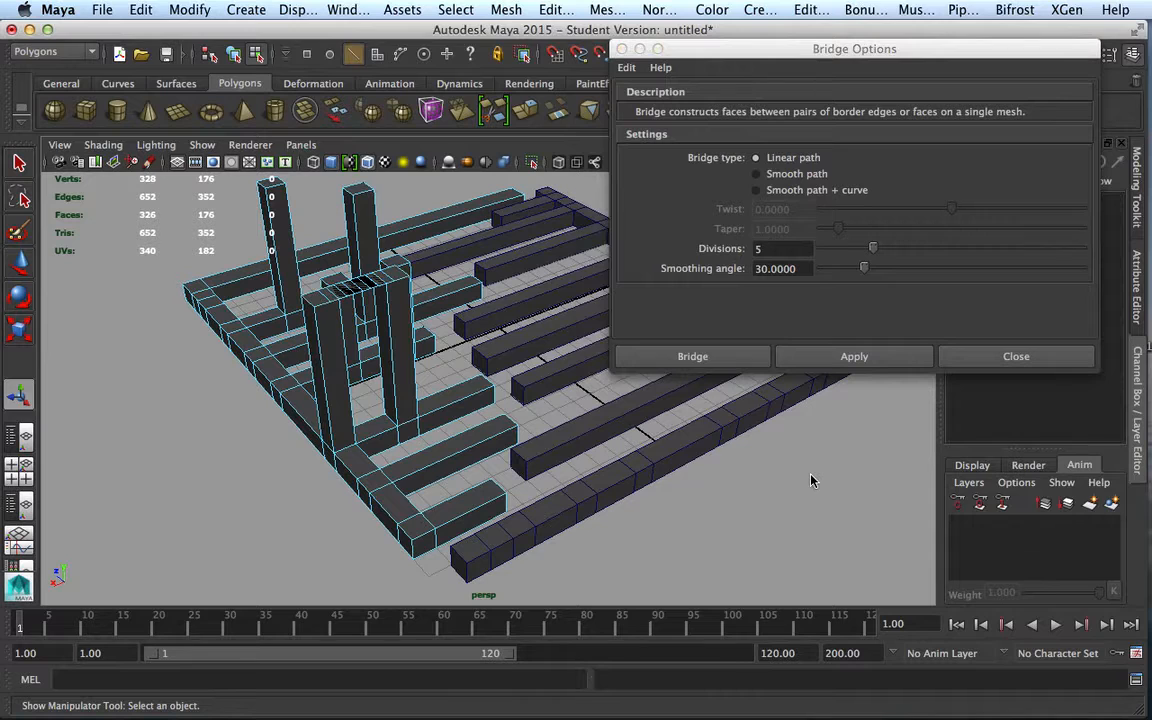
key(super+z)
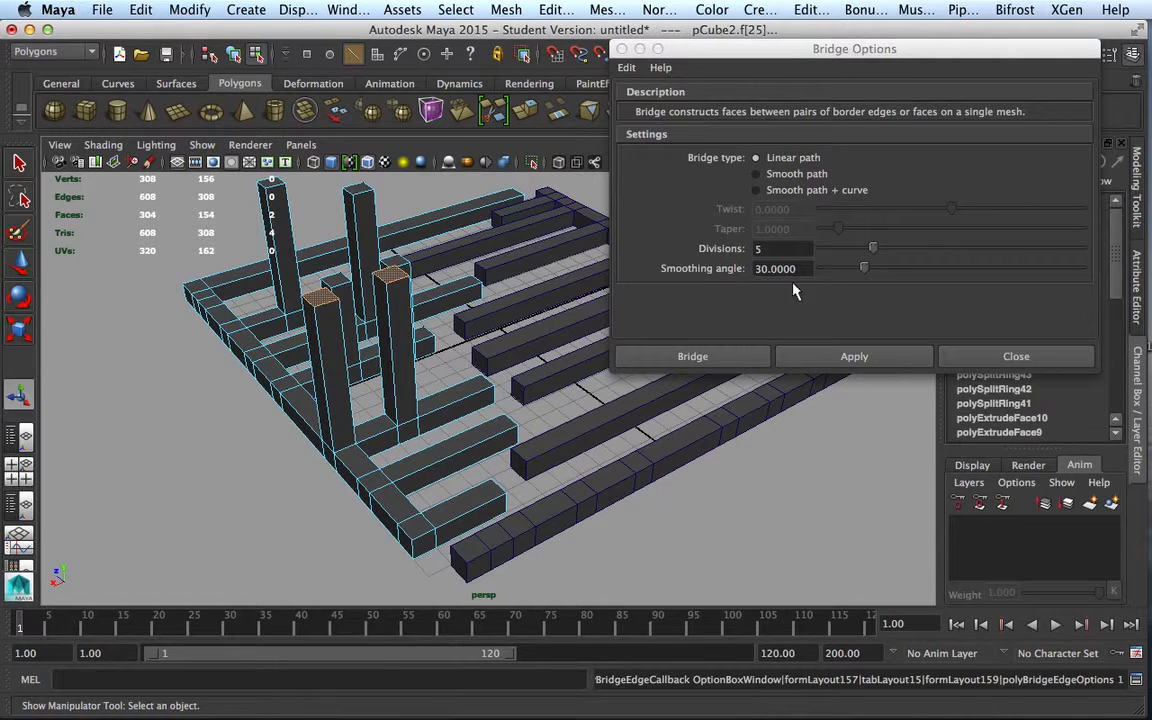
- Bridge the two selected pillar tops into a rounded arch using the Smooth path bridge type
click(756, 174)
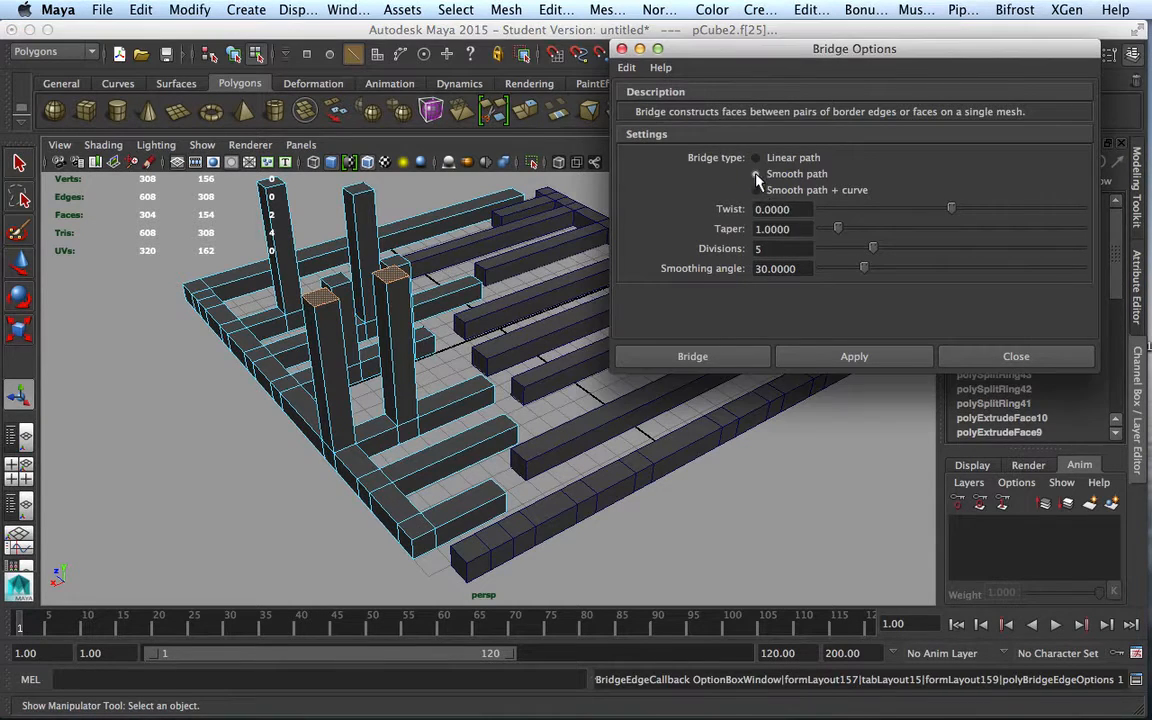
click(845, 357)
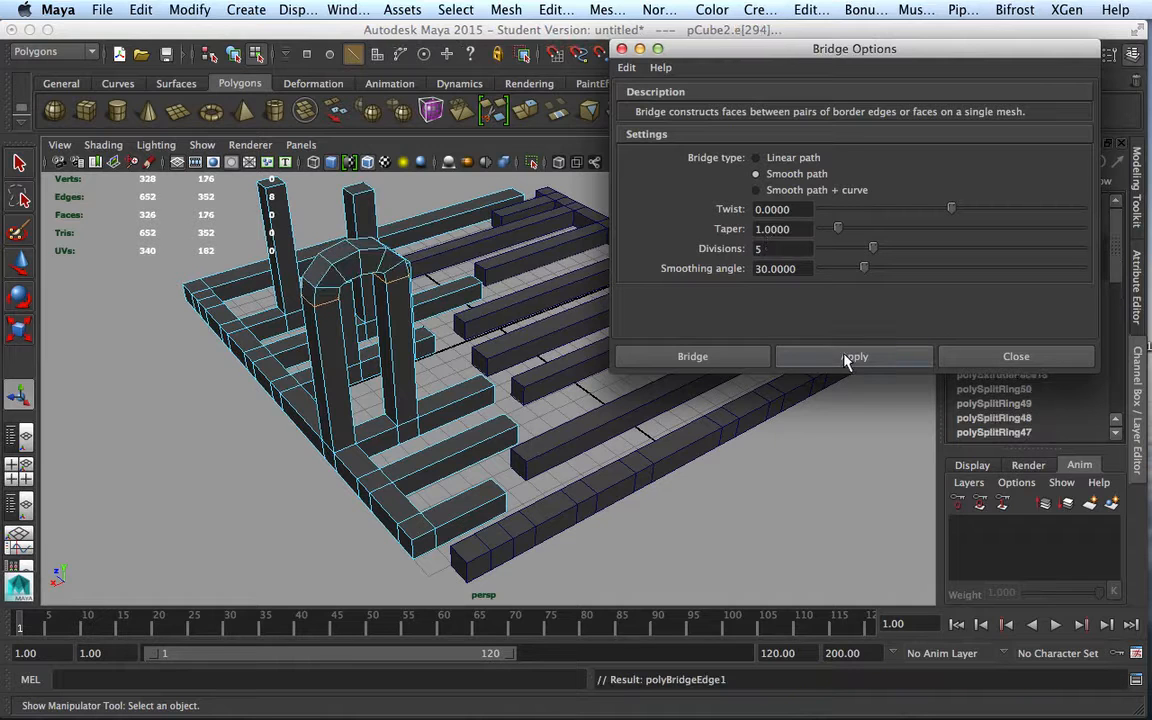
drag(855, 58, 707, 427)
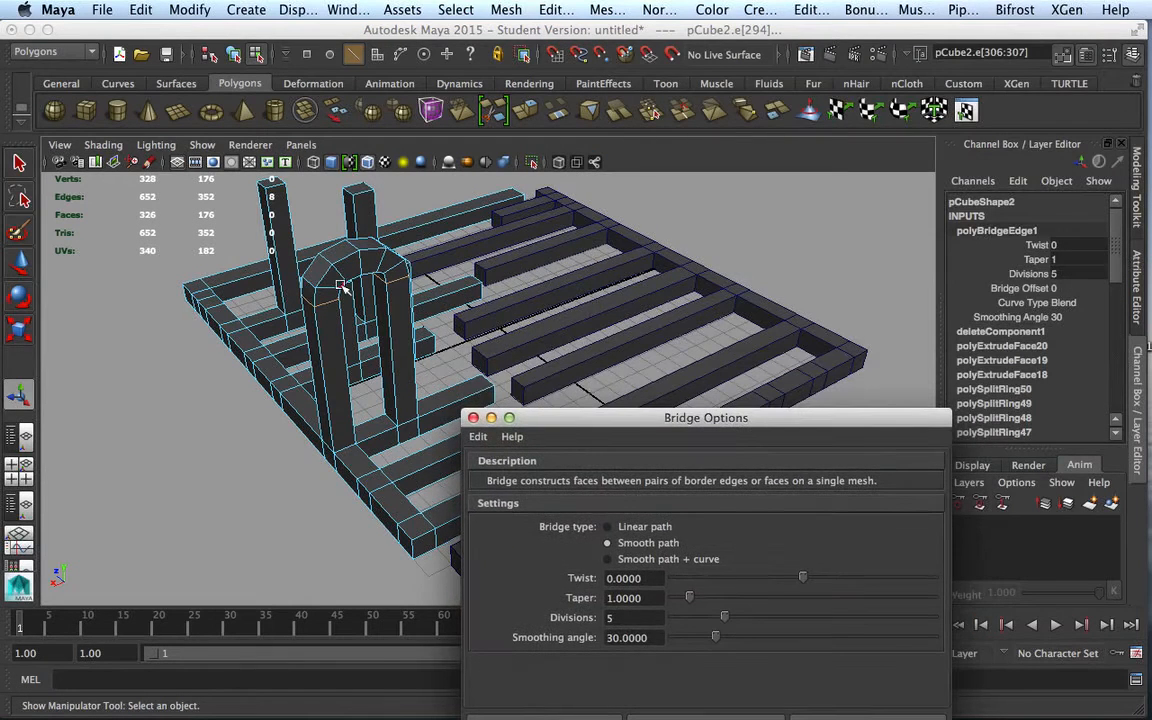
alt+drag(480, 340, 512, 355)
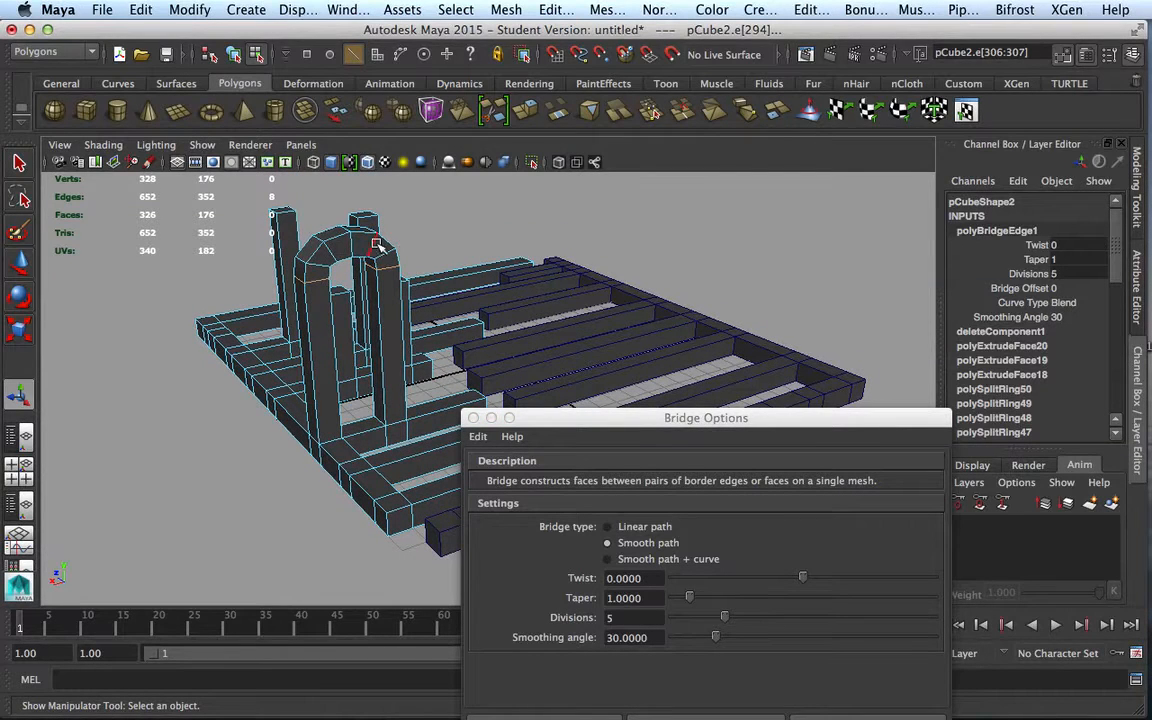
- Set the new arch bridge's divisions to 11, twist to 143.239 and taper to 1.3, and close the Bridge options
click(1034, 276)
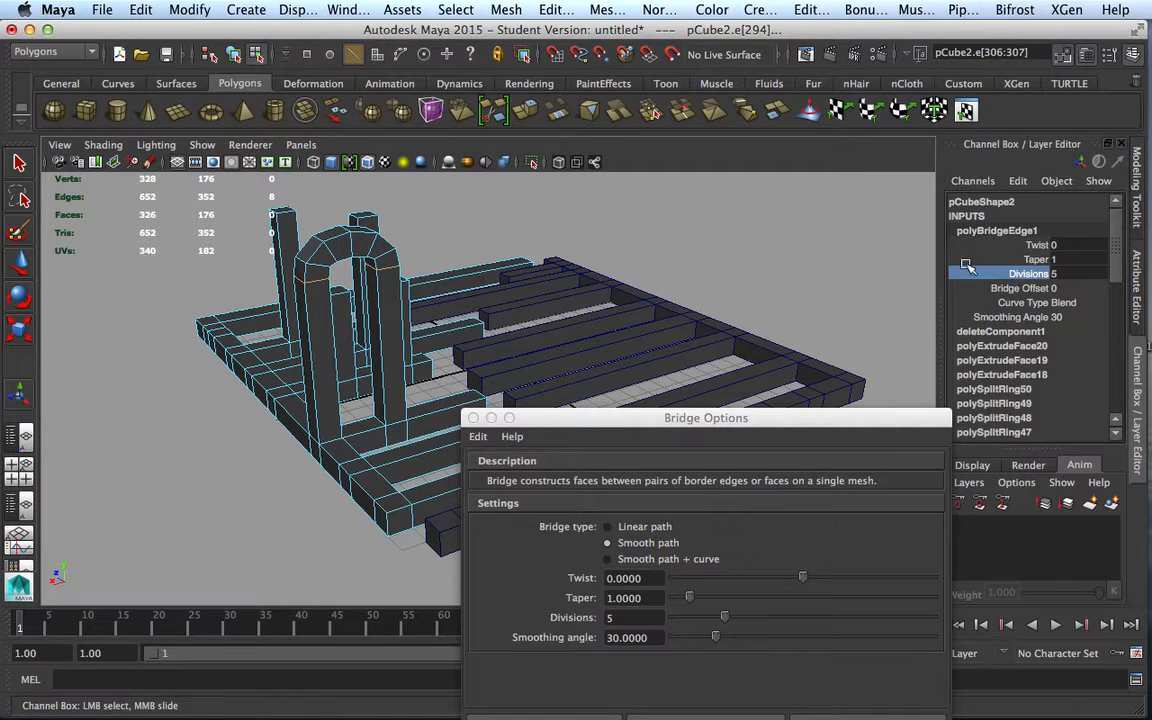
middle_drag(713, 243, 764, 243)
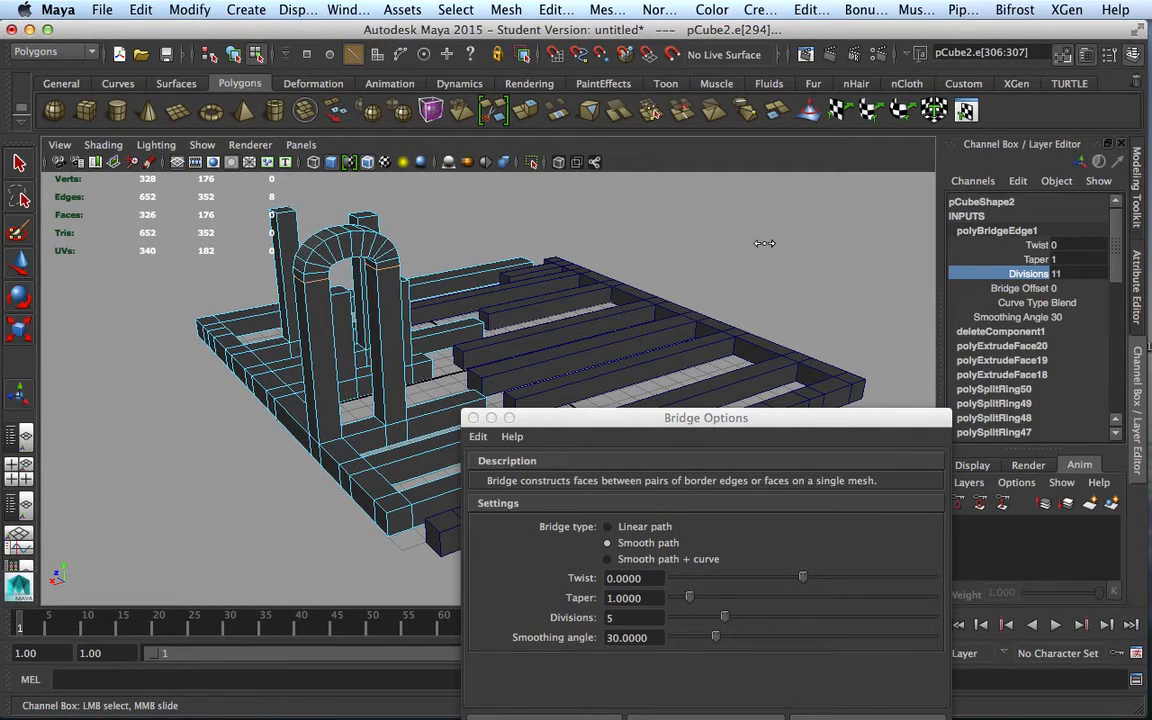
click(1040, 245)
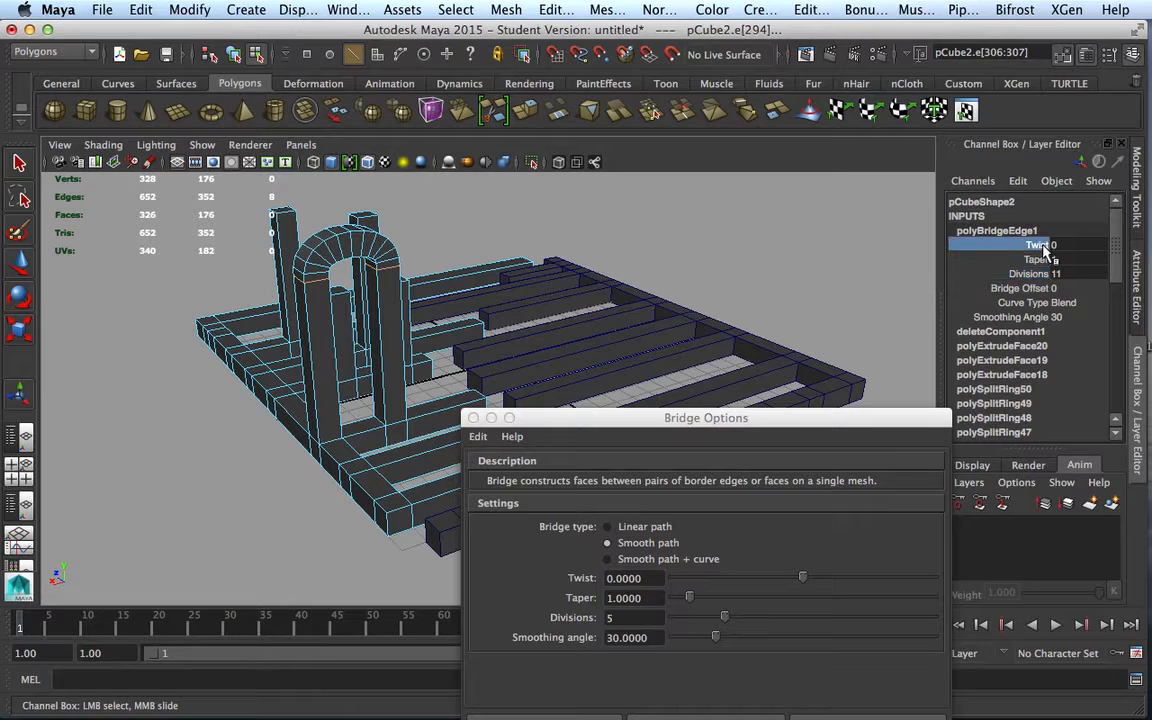
middle_drag(723, 242, 834, 240)
click(1027, 260)
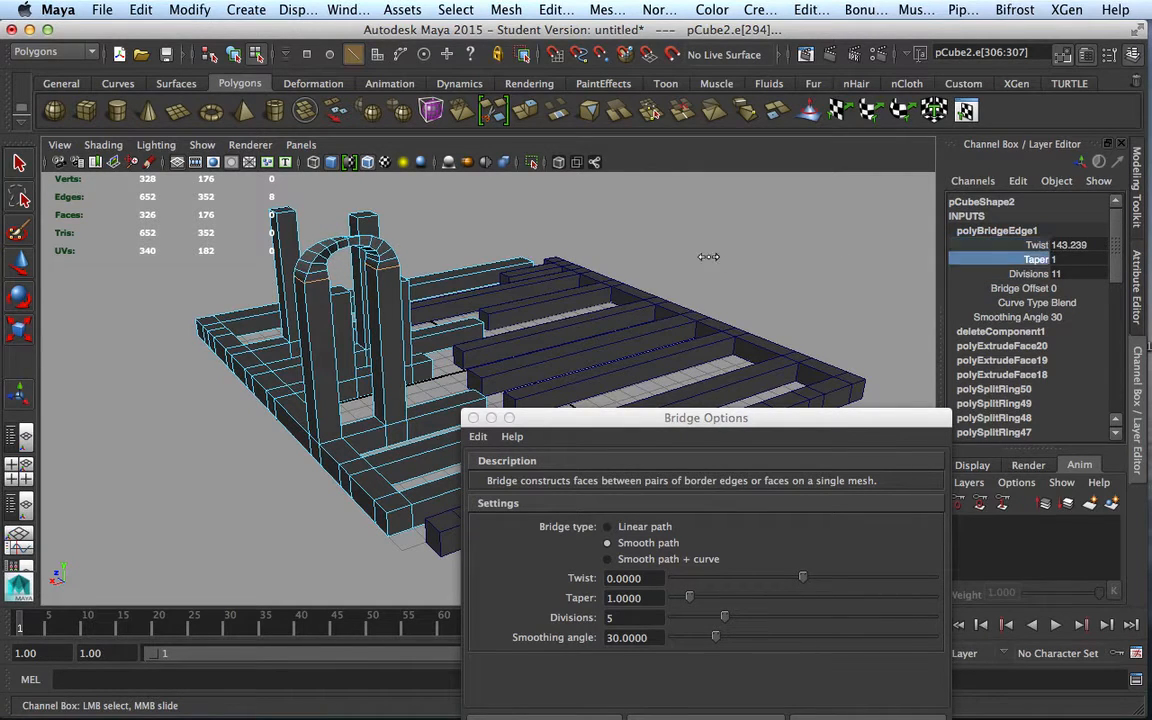
mouse_move(708, 257)
middle_down()
mouse_move(740, 252)
mouse_move(711, 256)
middle_up()
alt+drag(515, 391, 463, 362)
click(474, 417)
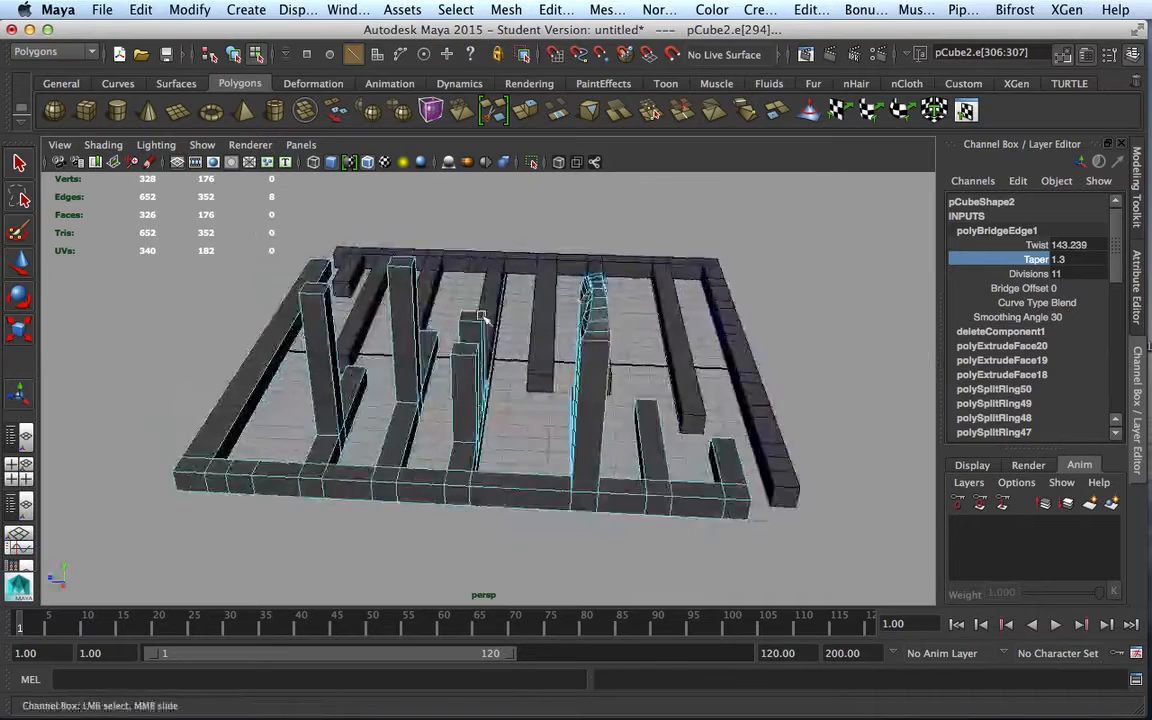
- Bridge the top faces of the two pillars near Z 0.6 into a rounded arch with 8 divisions
mouse_move(470, 350)
right_down()
mouse_move(470, 333)
mouse_move(463, 350)
right_up()
click(463, 349)
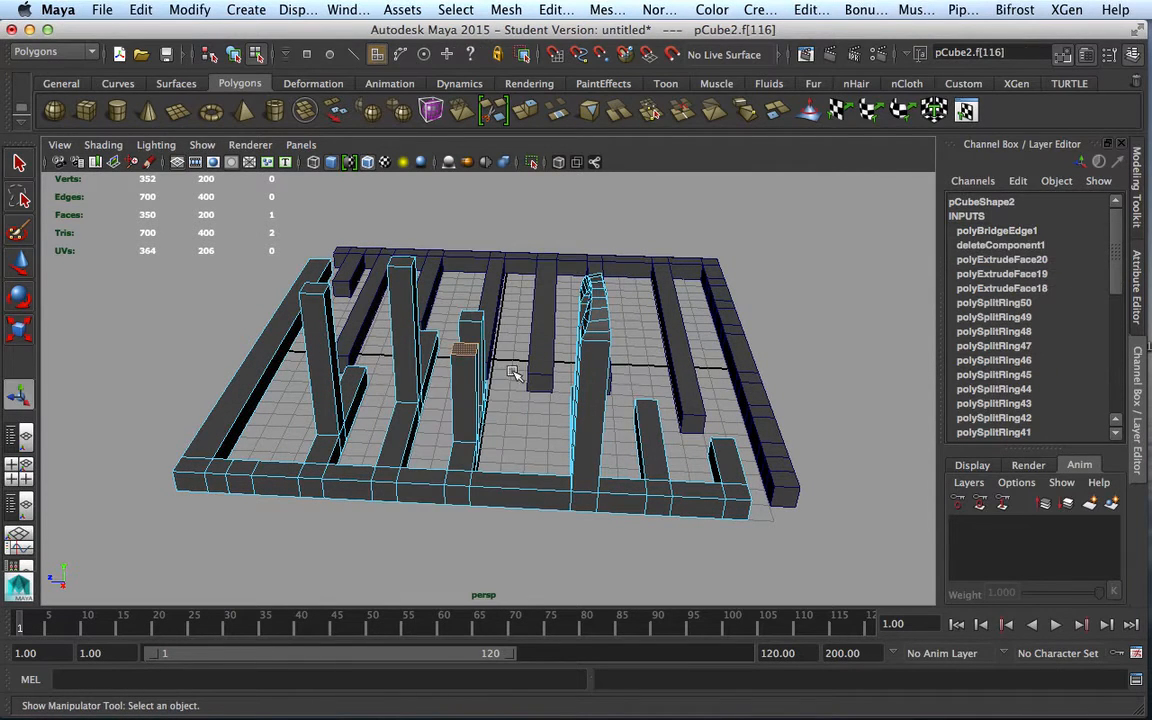
shift+click(474, 316)
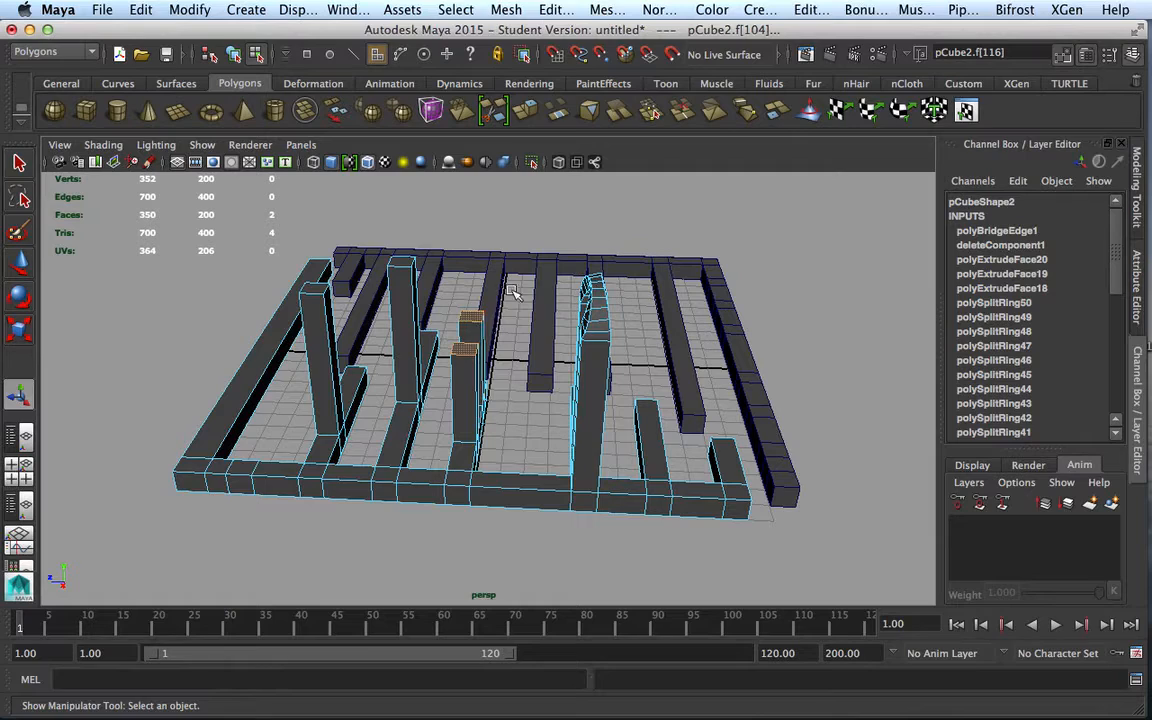
click(560, 10)
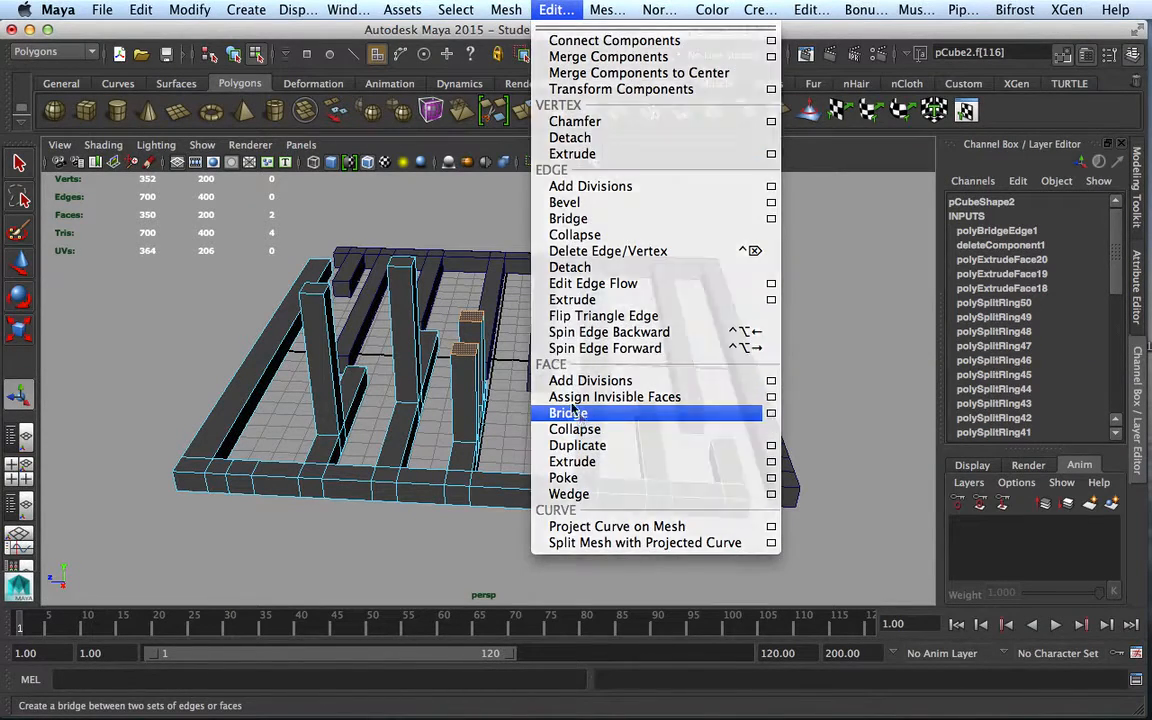
click(573, 410)
alt+drag(563, 458, 690, 420)
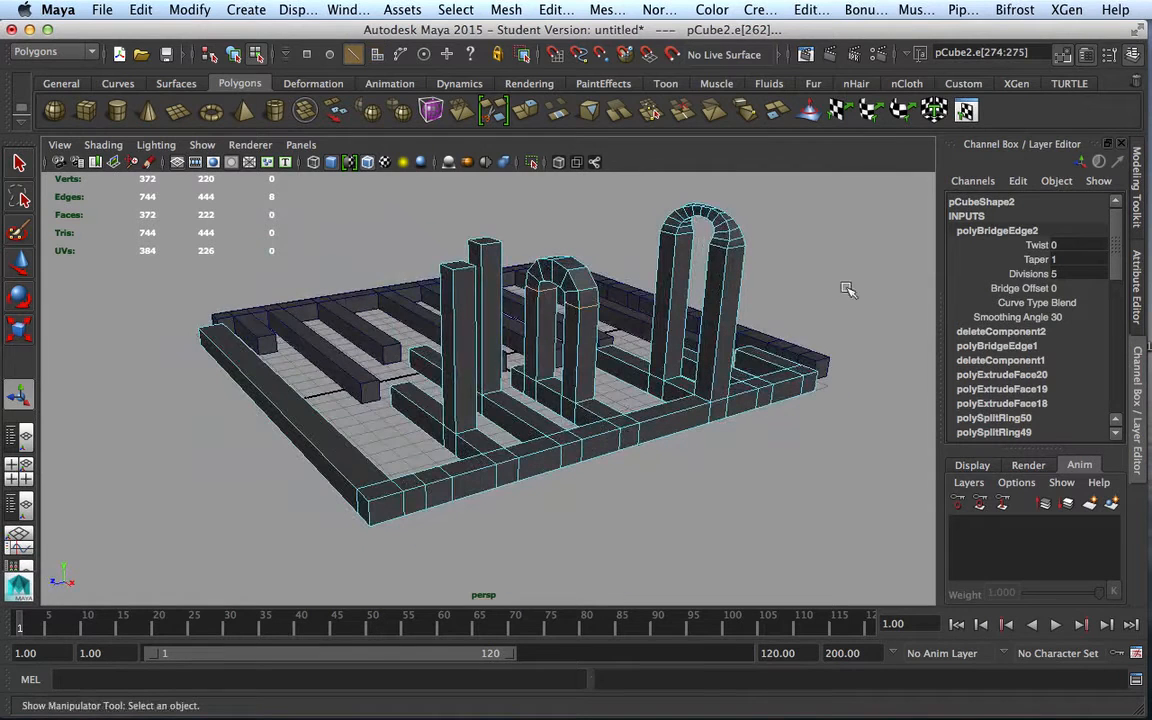
click(1030, 274)
middle_drag(789, 254, 812, 254)
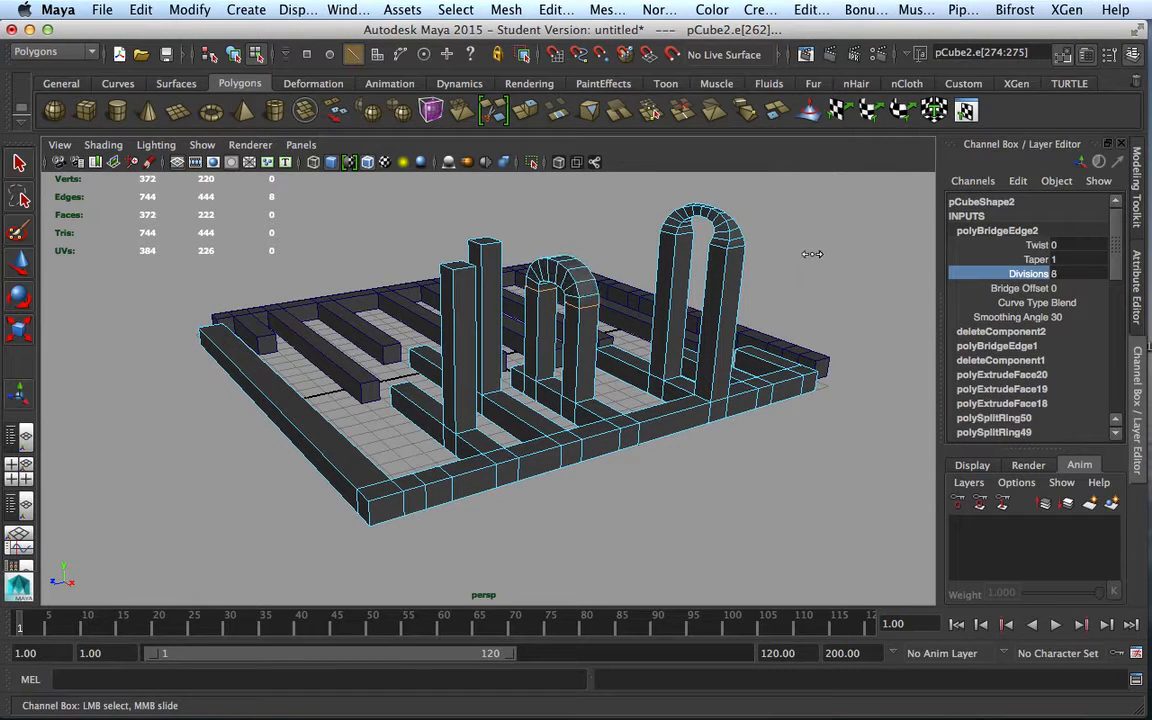
- Bridge the top faces of the pillars near Z 3.5 and 6.5 into a rounded arch with 9 divisions
alt+drag(482, 365, 432, 280)
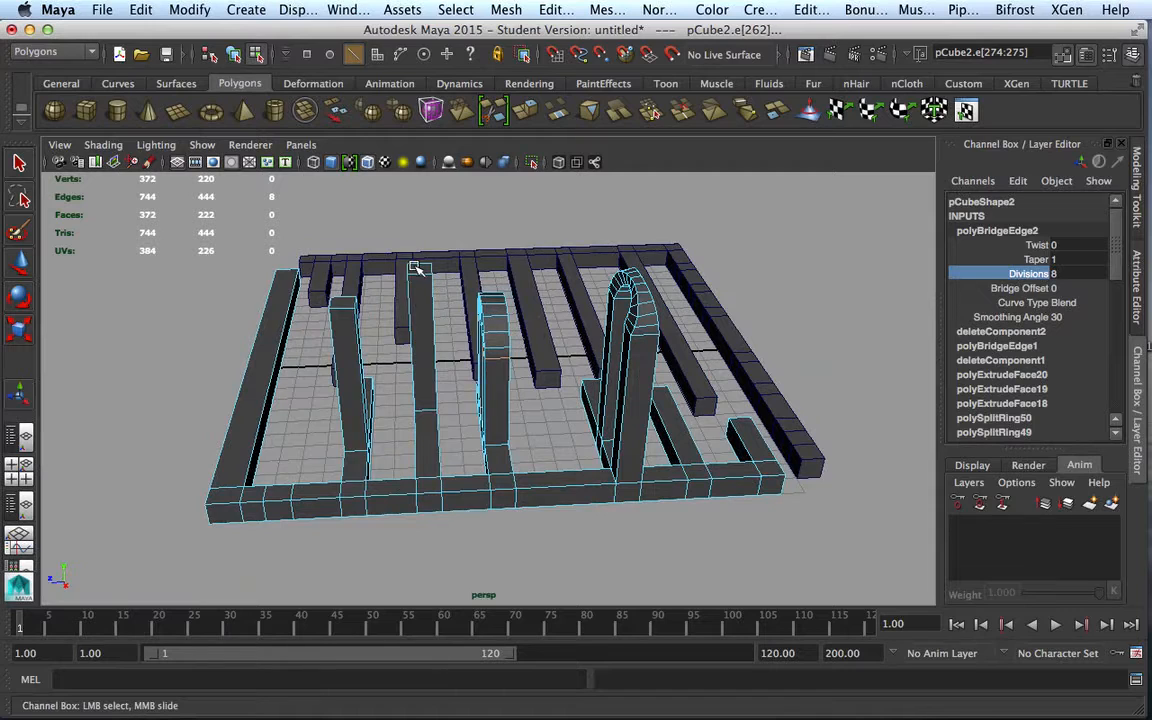
right_drag(418, 268, 419, 306)
click(428, 275)
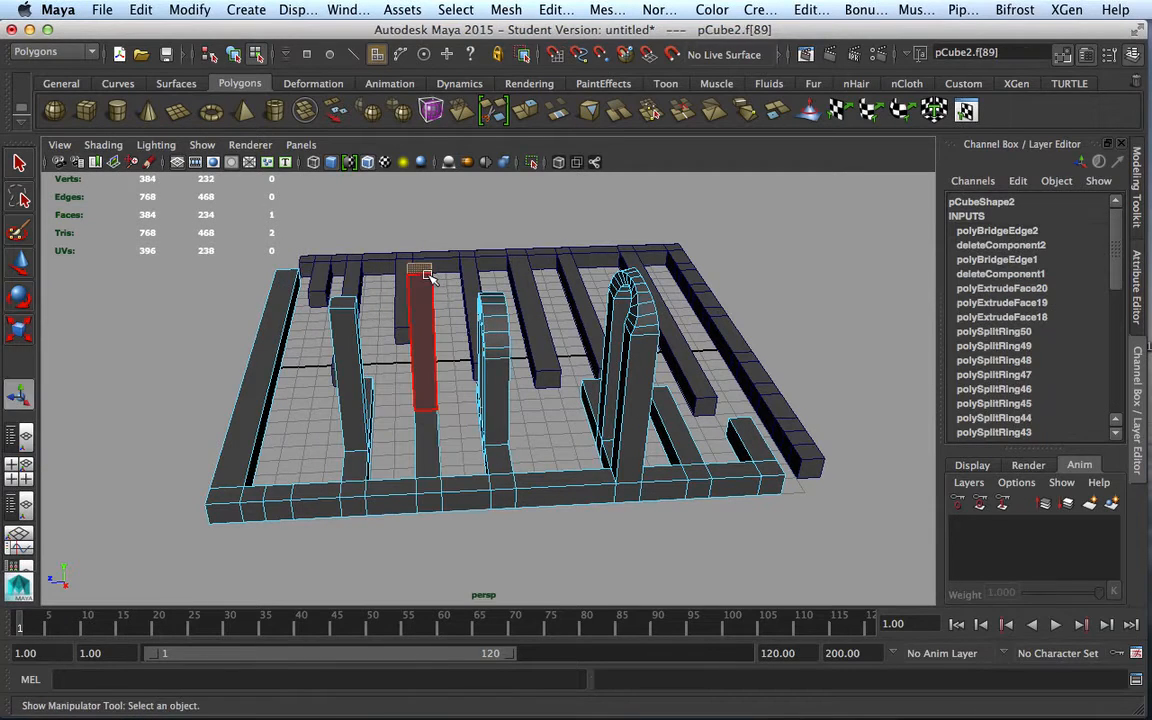
shift+click(343, 305)
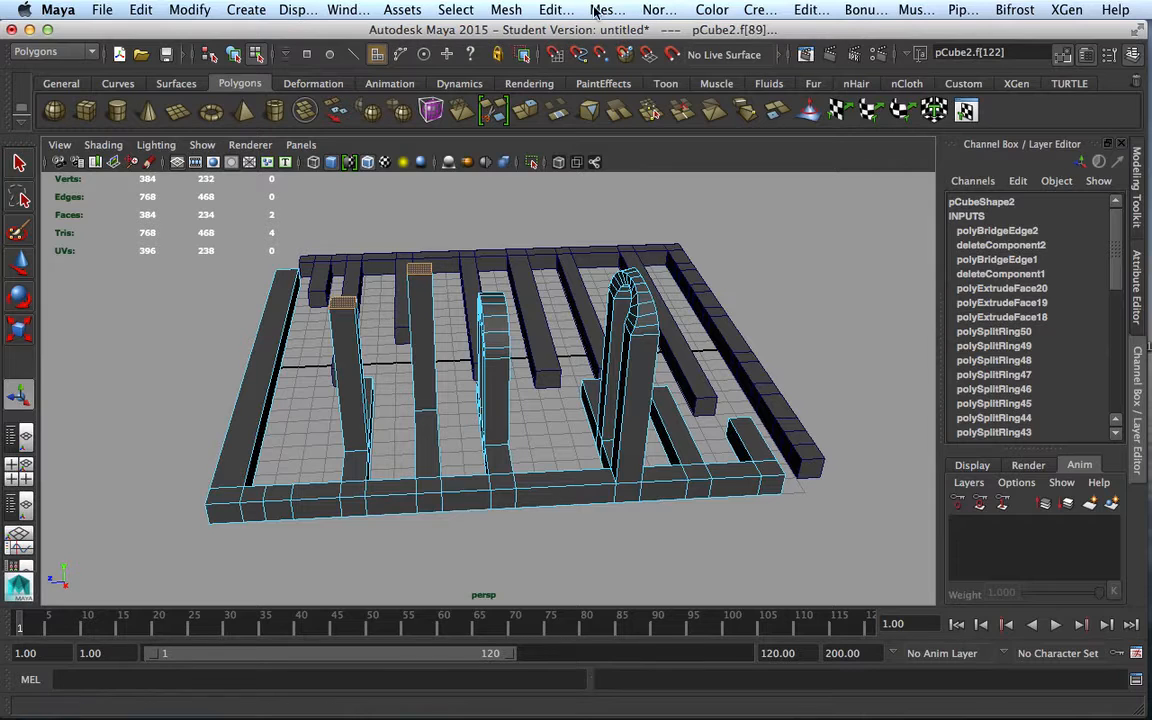
key(g)
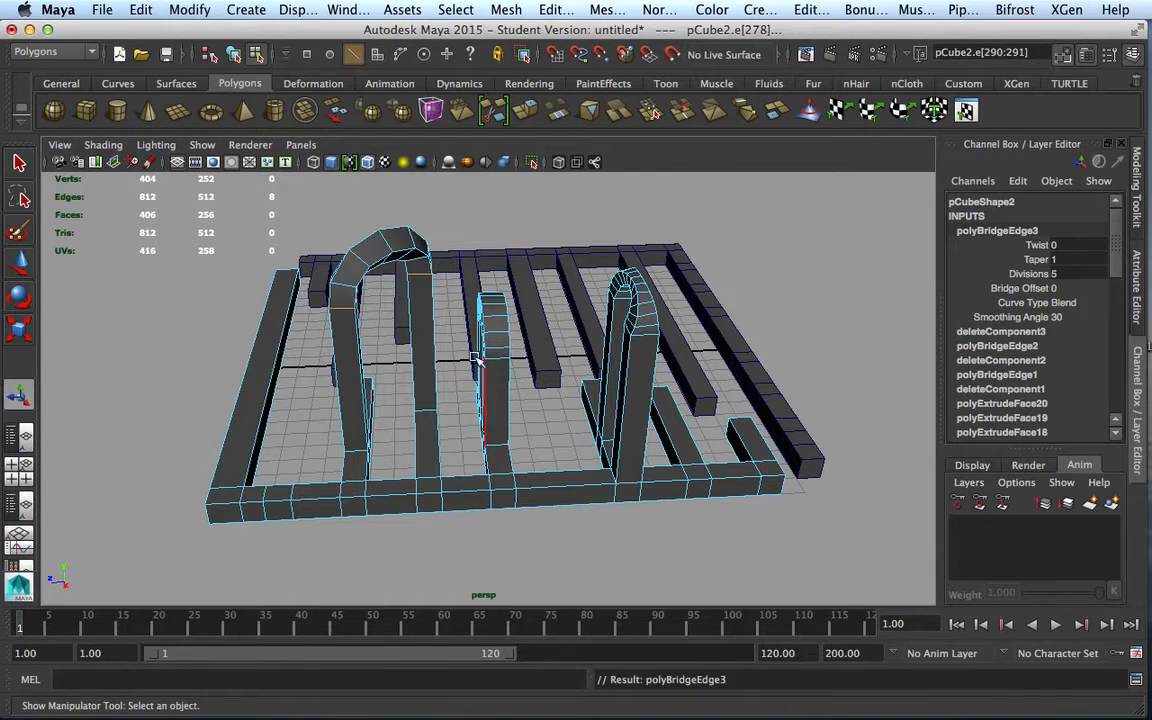
click(1035, 274)
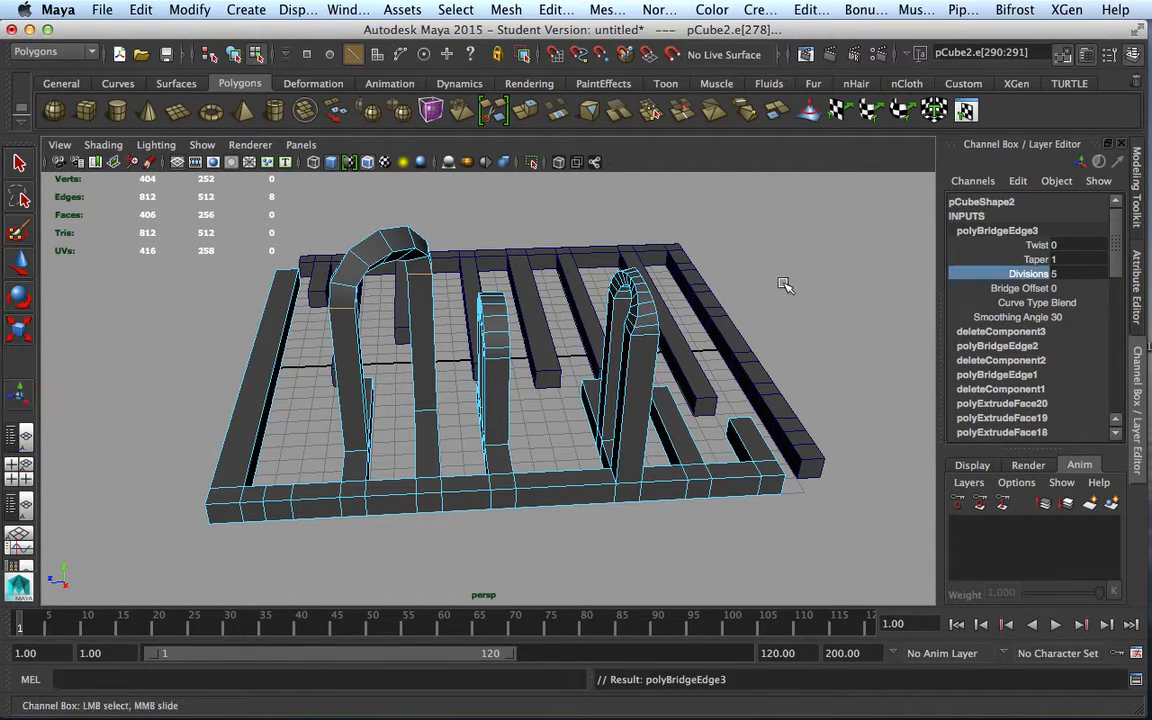
middle_drag(706, 258, 820, 287)
- Bridge a top face of the wide arch to a top face of the middle arch with 14 divisions
alt+drag(376, 530, 360, 510)
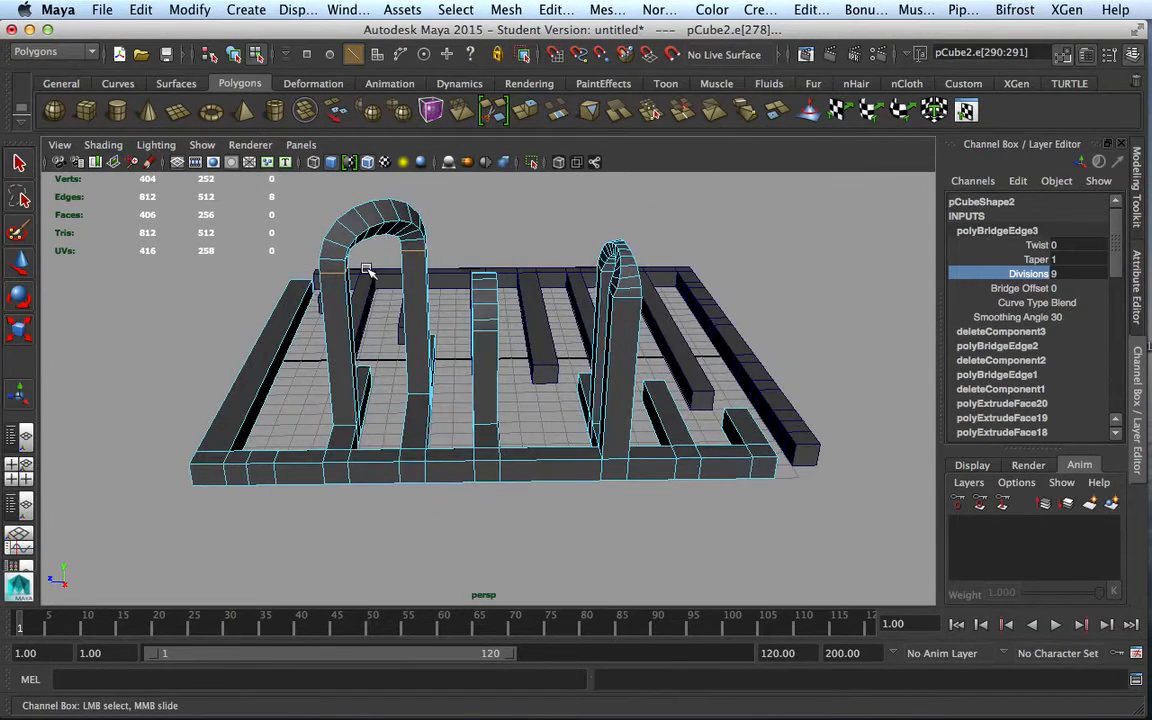
right_drag(389, 212, 396, 254)
click(398, 215)
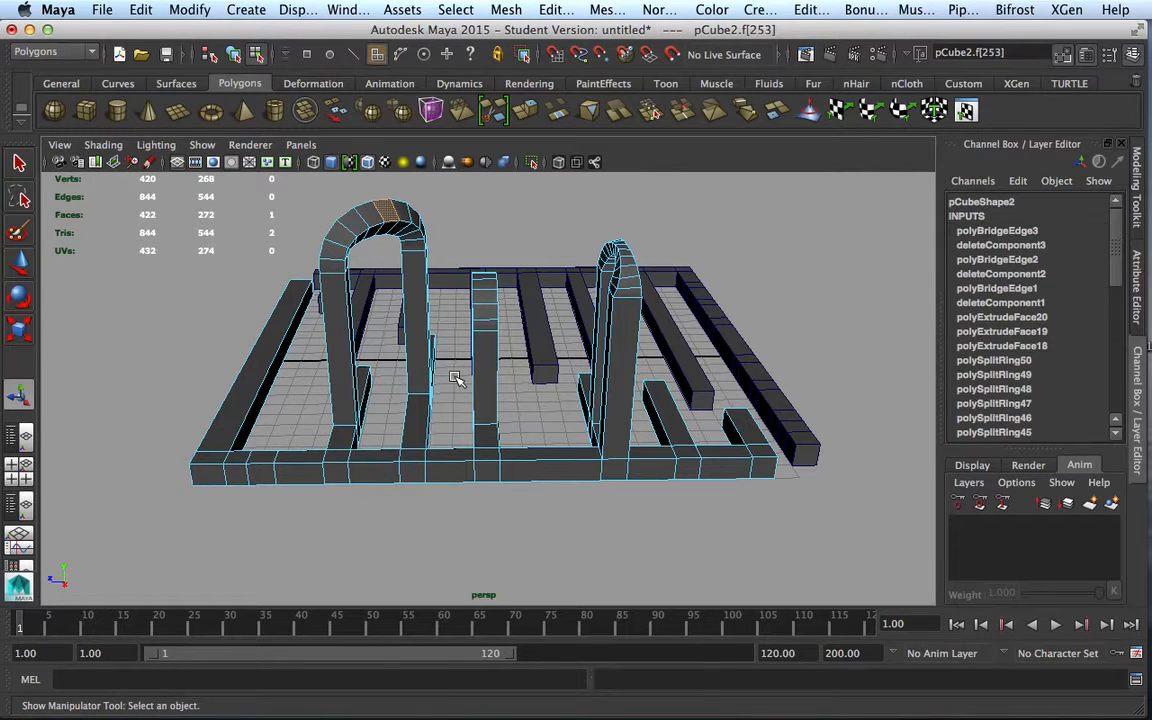
mouse_move(455, 378)
alt+mouse_down()
mouse_move(450, 391)
mouse_move(470, 375)
alt+mouse_up()
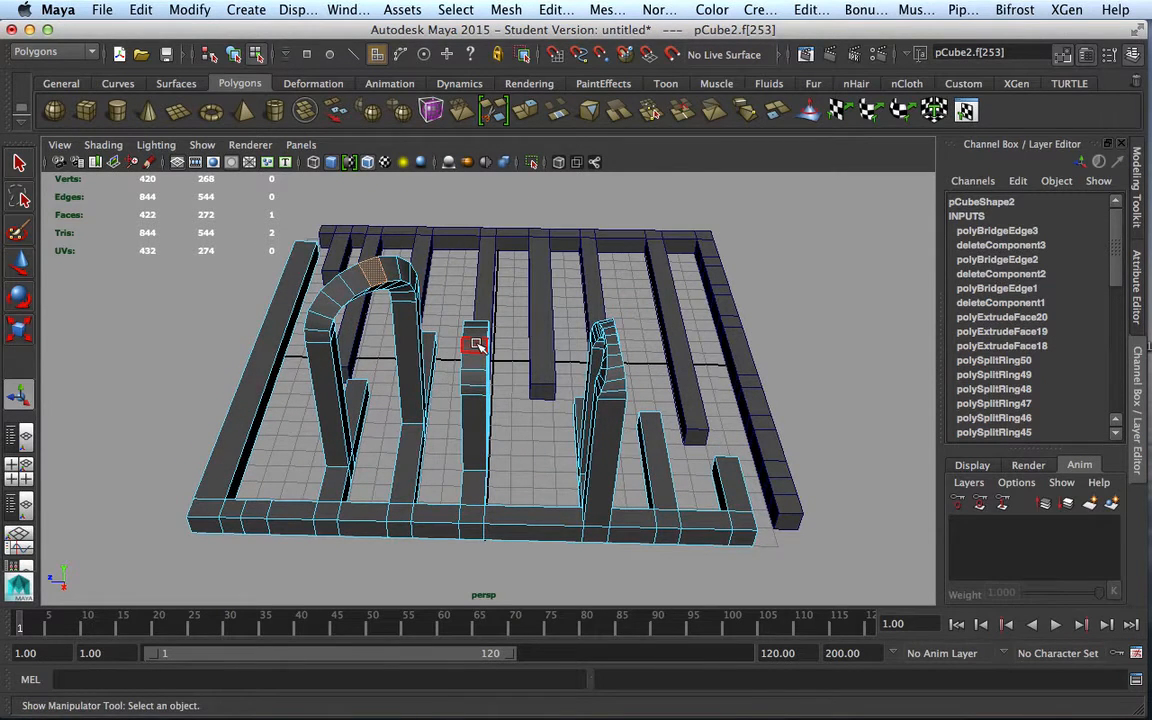
shift+click(477, 344)
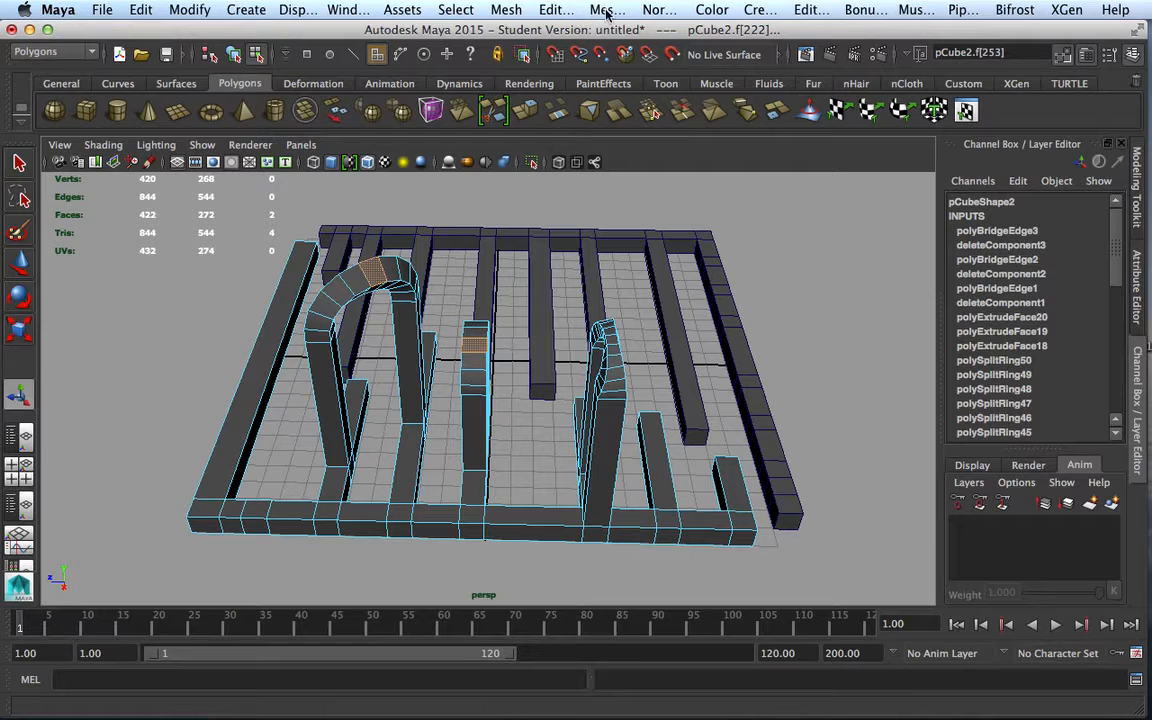
key(g)
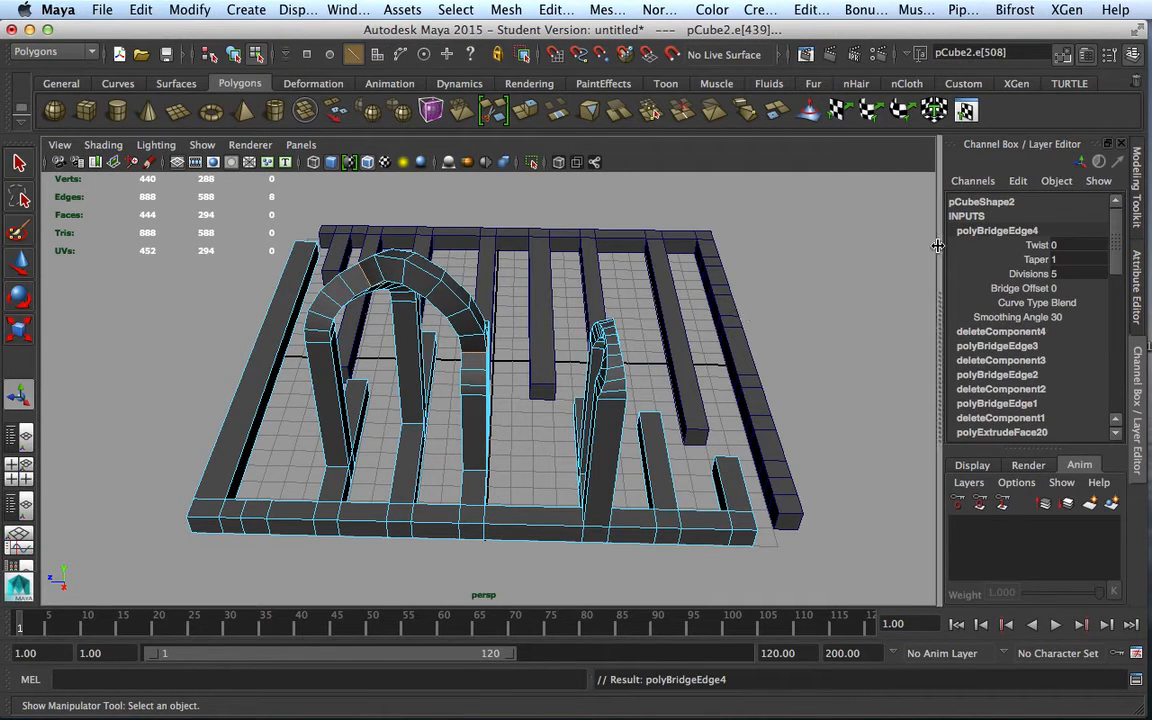
click(1024, 273)
middle_drag(789, 265, 869, 268)
alt+drag(869, 268, 776, 340)
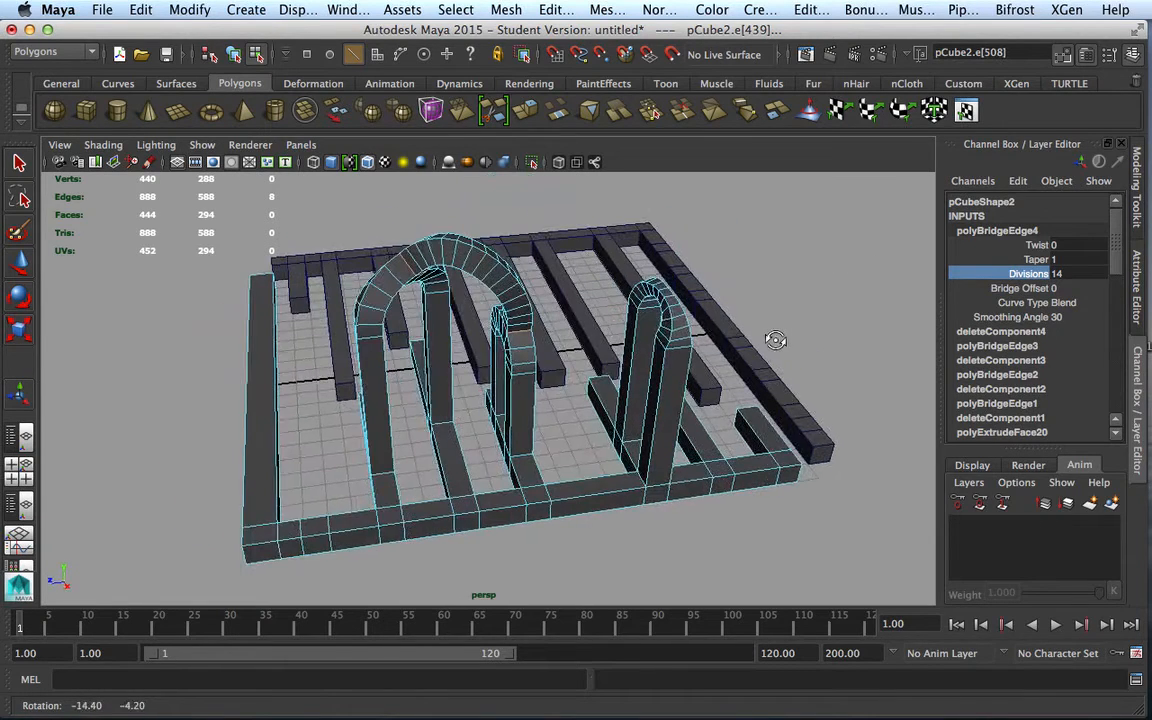
- Set the taper to 0.5 and the twist to 16.043 on the bridge between the wide and middle arches, and deselect it
click(1037, 259)
middle_drag(828, 273, 740, 272)
click(955, 244)
middle_drag(800, 222, 850, 248)
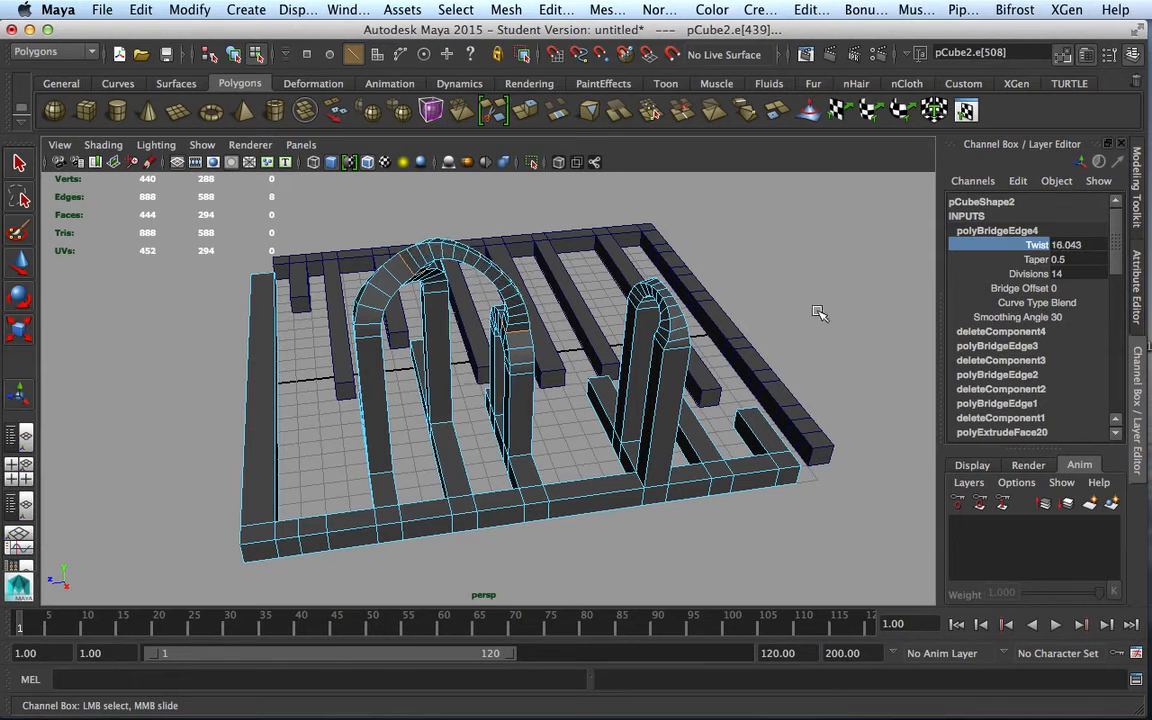
key(t)
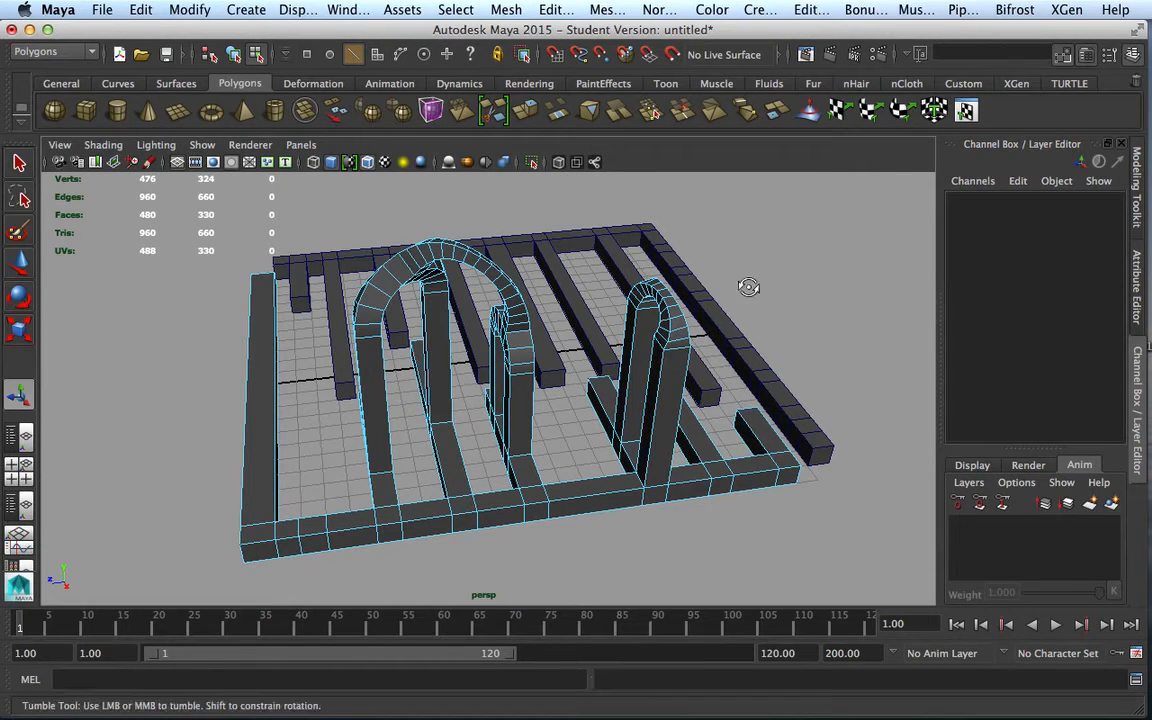
- Bridge a side face near the middle arch's top to the facing side face on the narrow end arch, using 11 divisions
alt+drag(866, 410, 483, 411)
scroll(490, 411, up, 5)
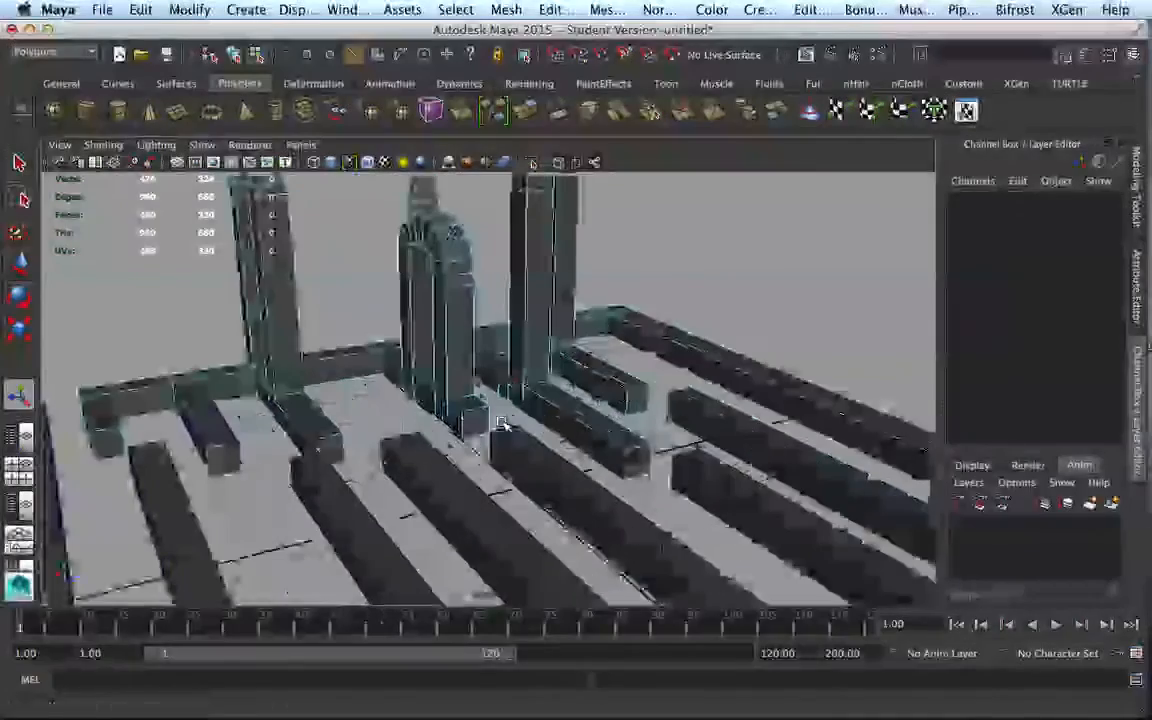
right_drag(460, 283, 452, 329)
click(429, 252)
mouse_move(388, 331)
alt+mouse_down()
mouse_move(398, 368)
mouse_move(361, 370)
mouse_move(399, 329)
mouse_move(368, 352)
mouse_move(405, 345)
mouse_move(394, 343)
alt+mouse_up()
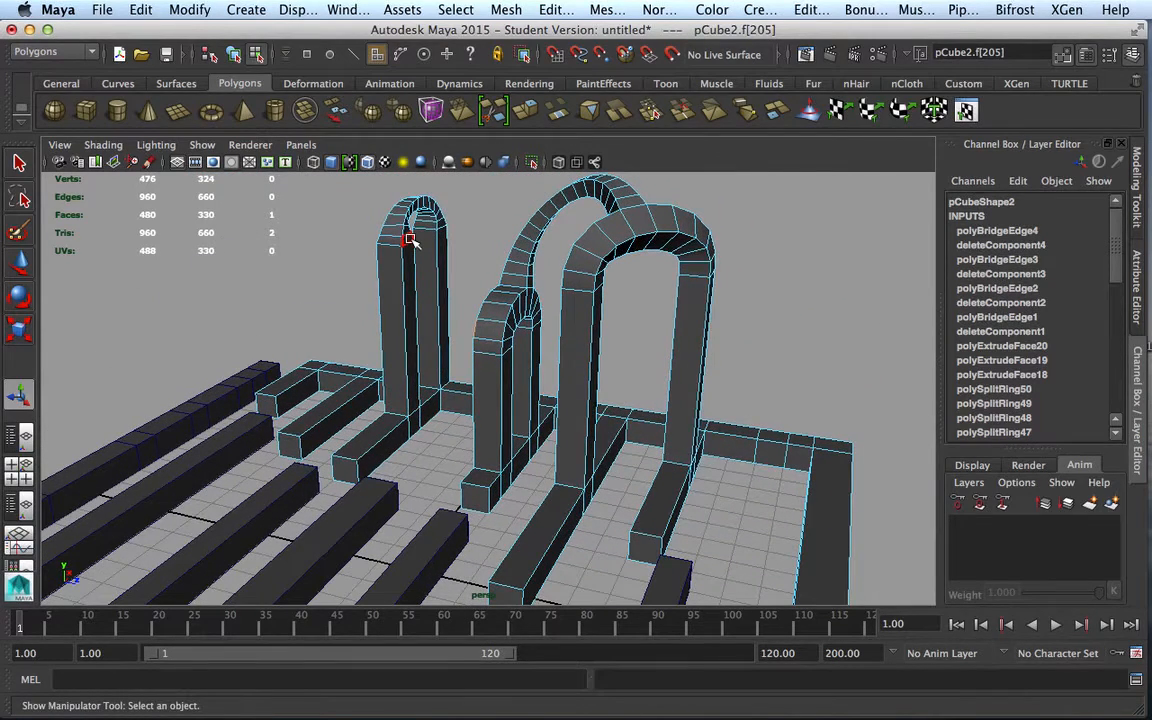
shift+click(408, 239)
click(556, 9)
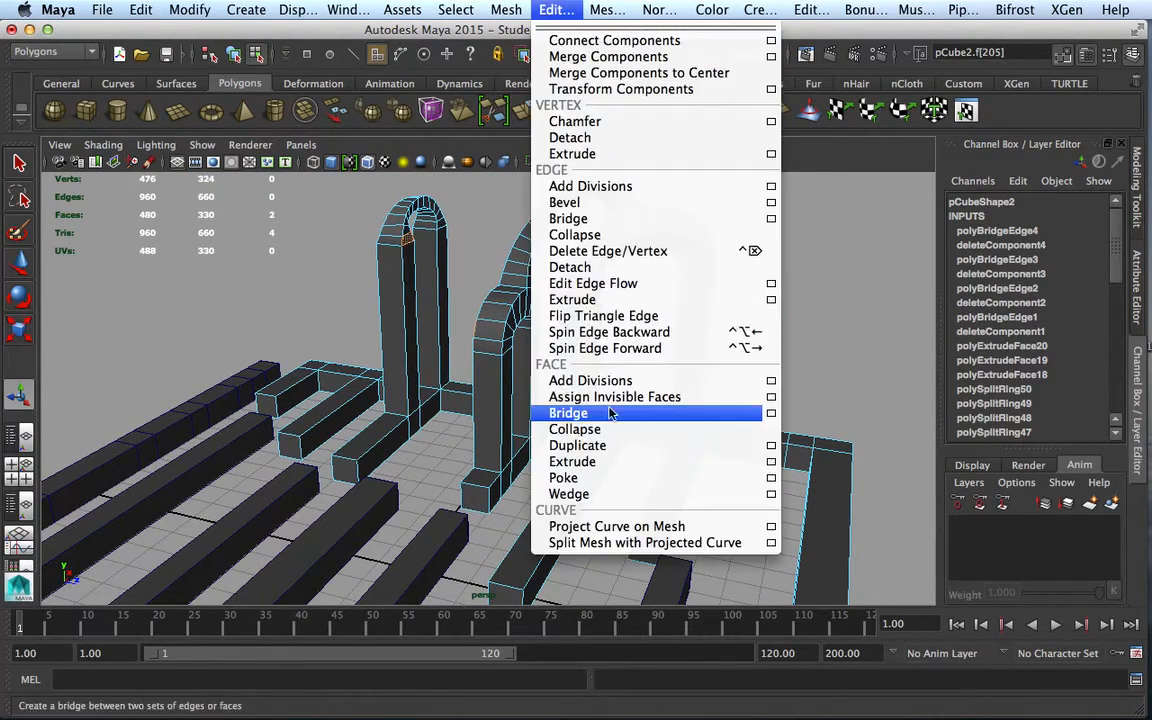
click(606, 413)
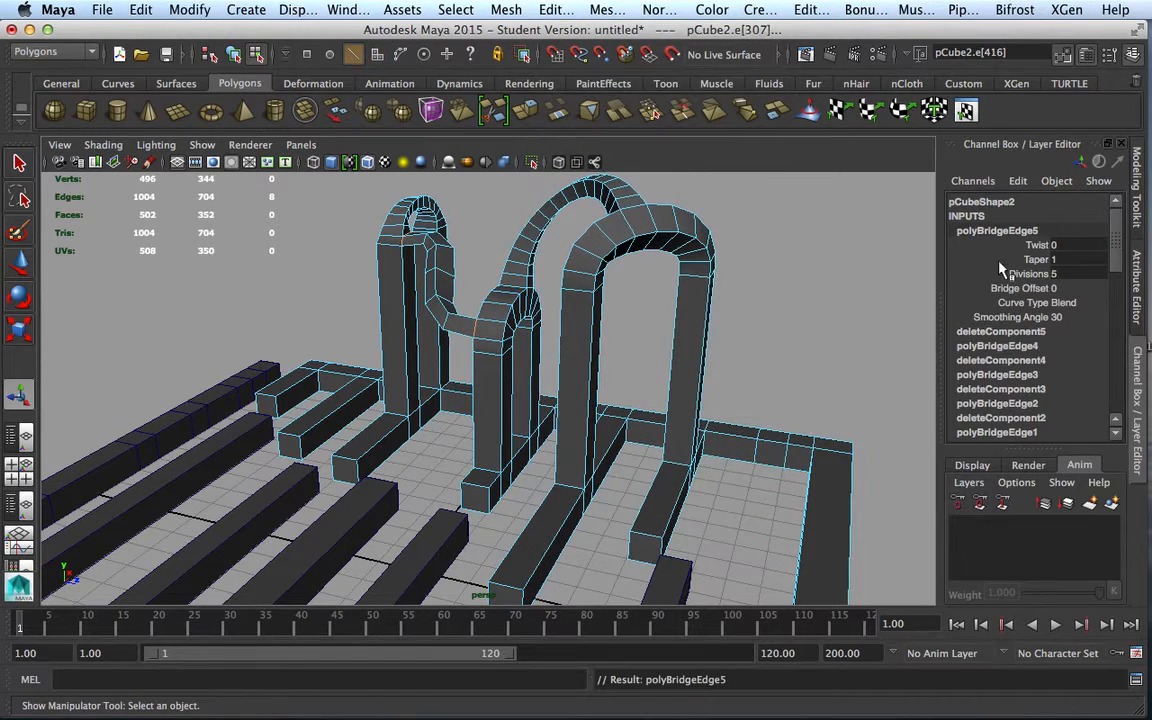
click(1020, 276)
middle_drag(810, 284, 880, 287)
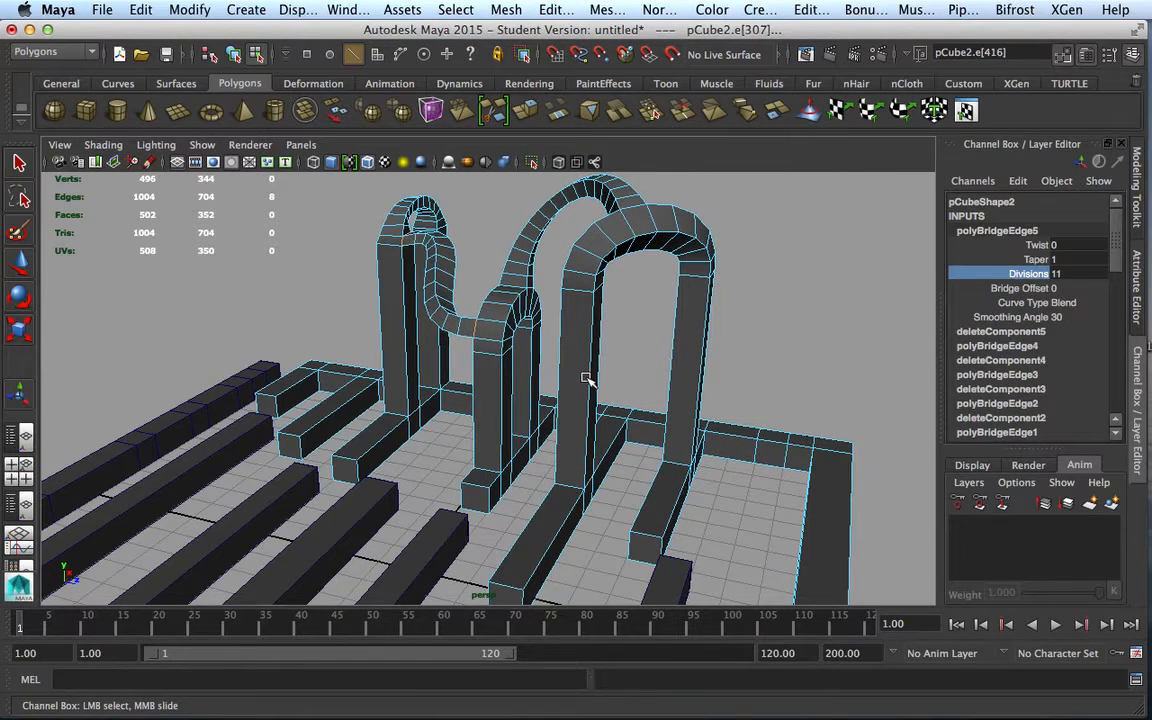
- Set the divisions to 25 and the twist to 74.485 on the bridge between the middle and narrow end arches
alt+drag(301, 511, 394, 509)
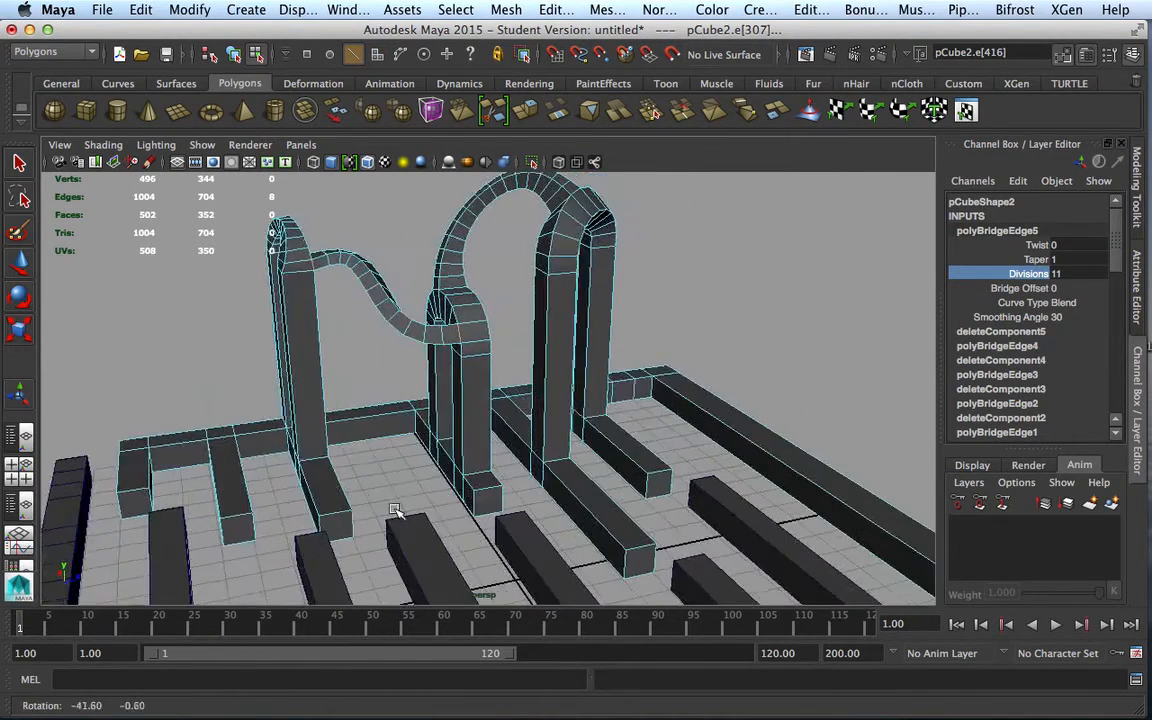
click(1040, 245)
middle_drag(663, 288, 690, 325)
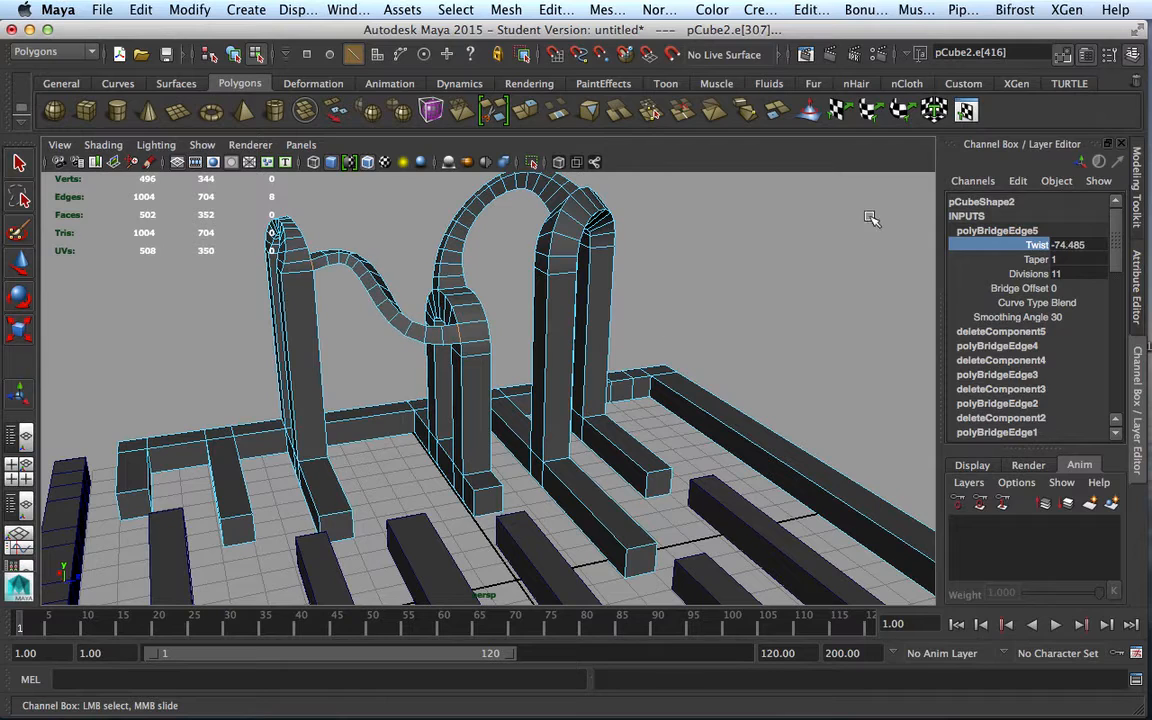
drag(1010, 259, 1010, 273)
click(1035, 273)
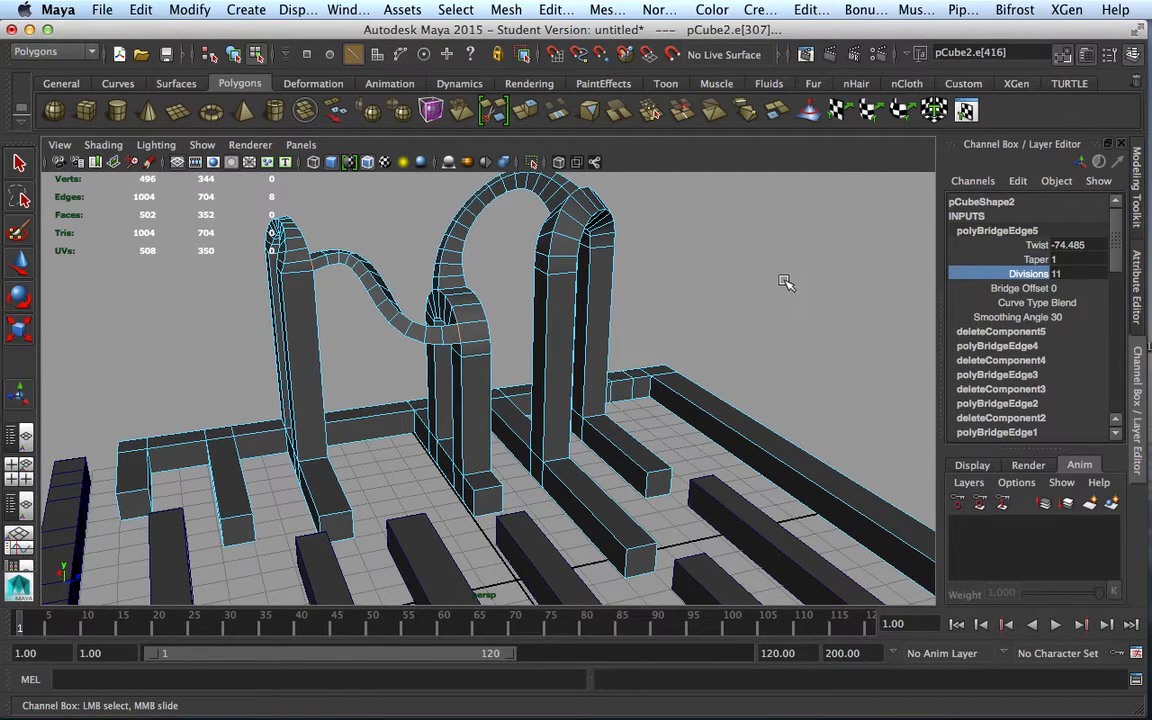
middle_drag(784, 280, 916, 288)
click(1042, 245)
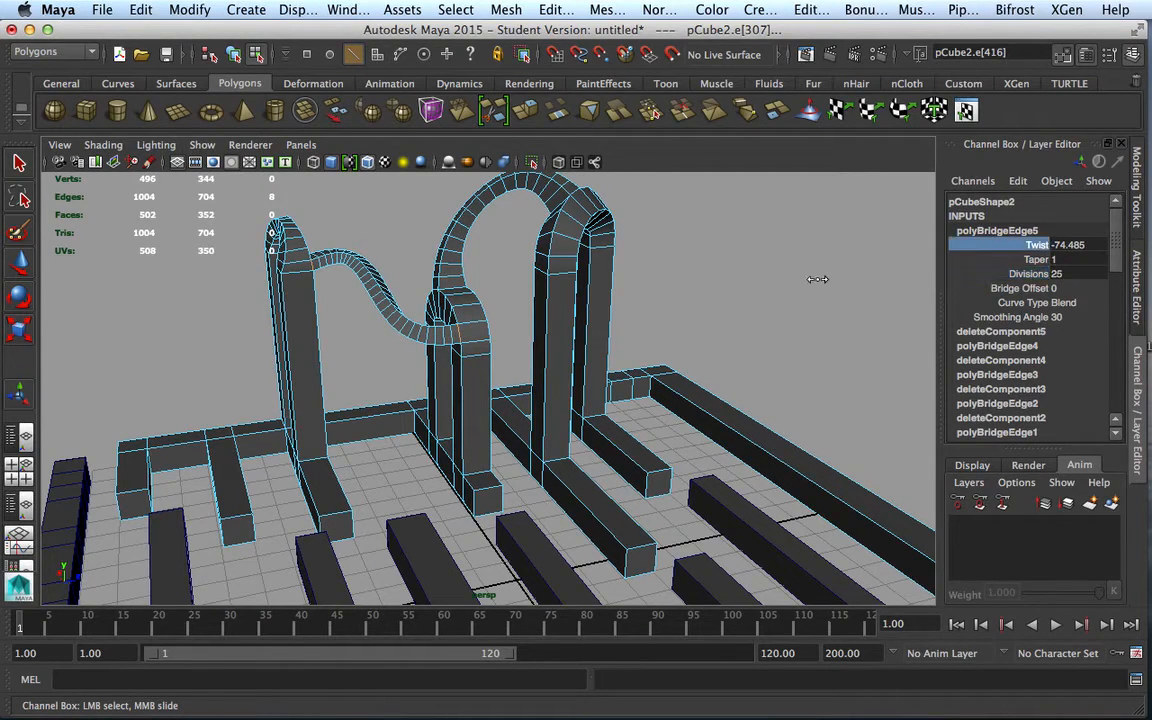
middle_drag(818, 279, 899, 288)
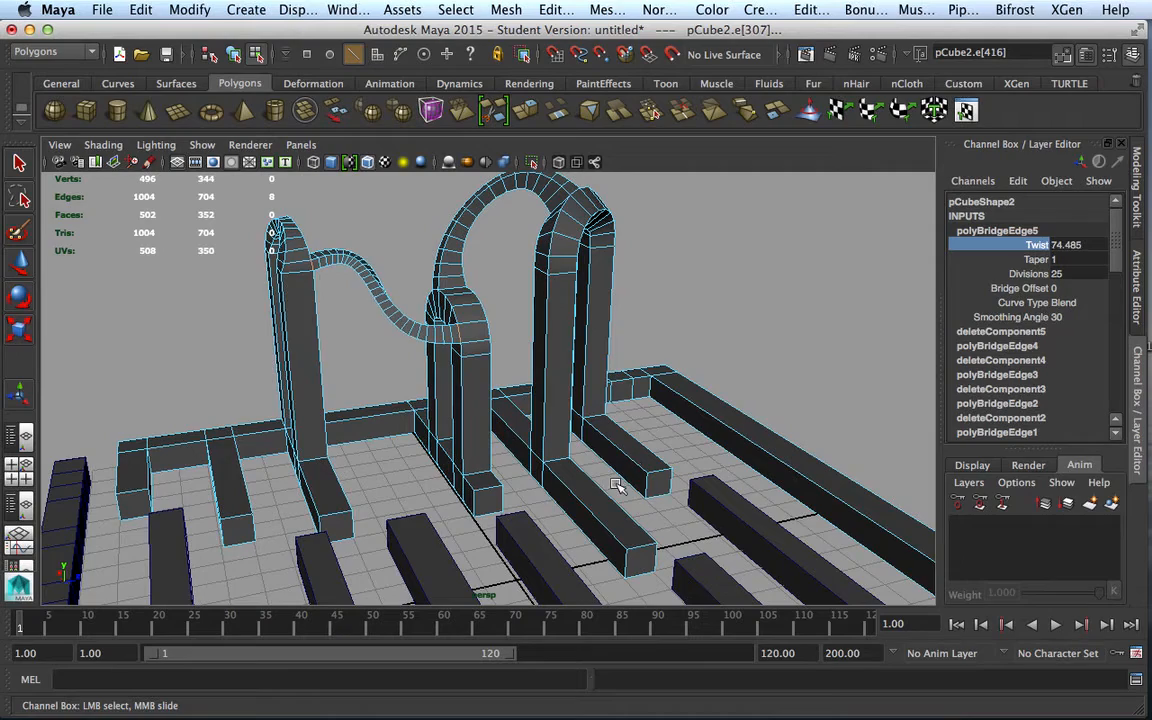
- Examine the bridged arches and the whole maze from several angles and distances
alt+drag(618, 486, 772, 494)
scroll(686, 489, down, 3)
alt+drag(679, 488, 555, 520)
scroll(663, 496, up, 2)
scroll(663, 496, down, 5)
scroll(628, 525, down, 3)
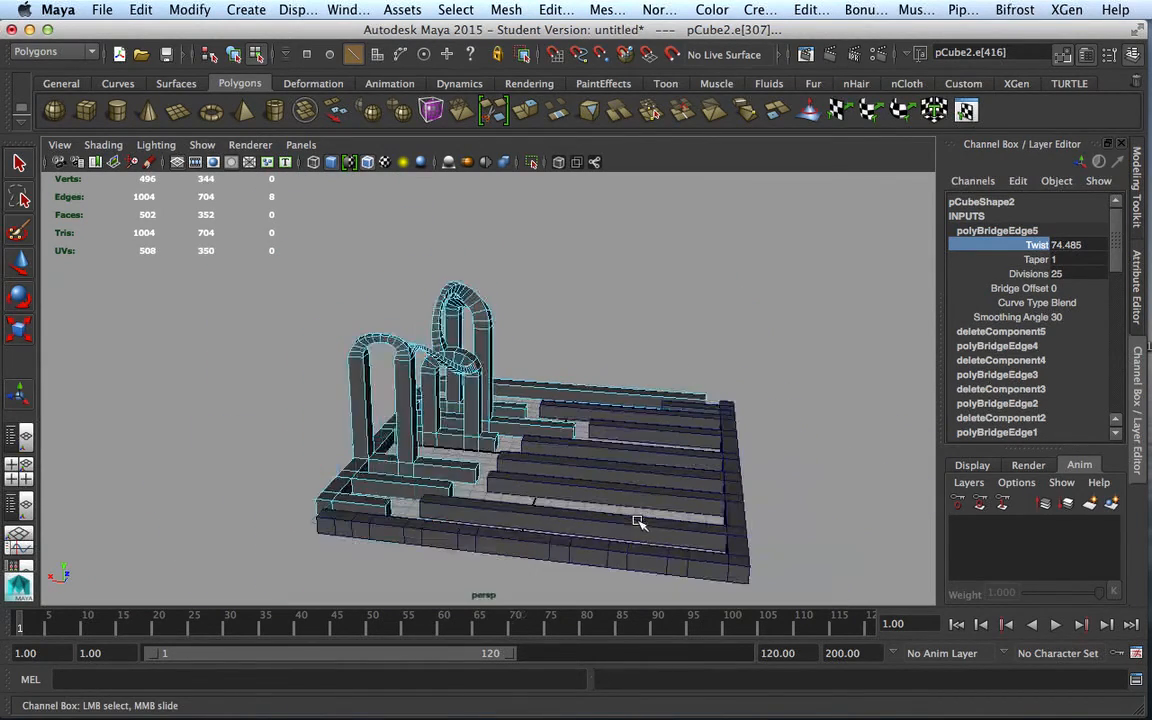
scroll(645, 535, up, 2)
alt+drag(640, 527, 666, 457)
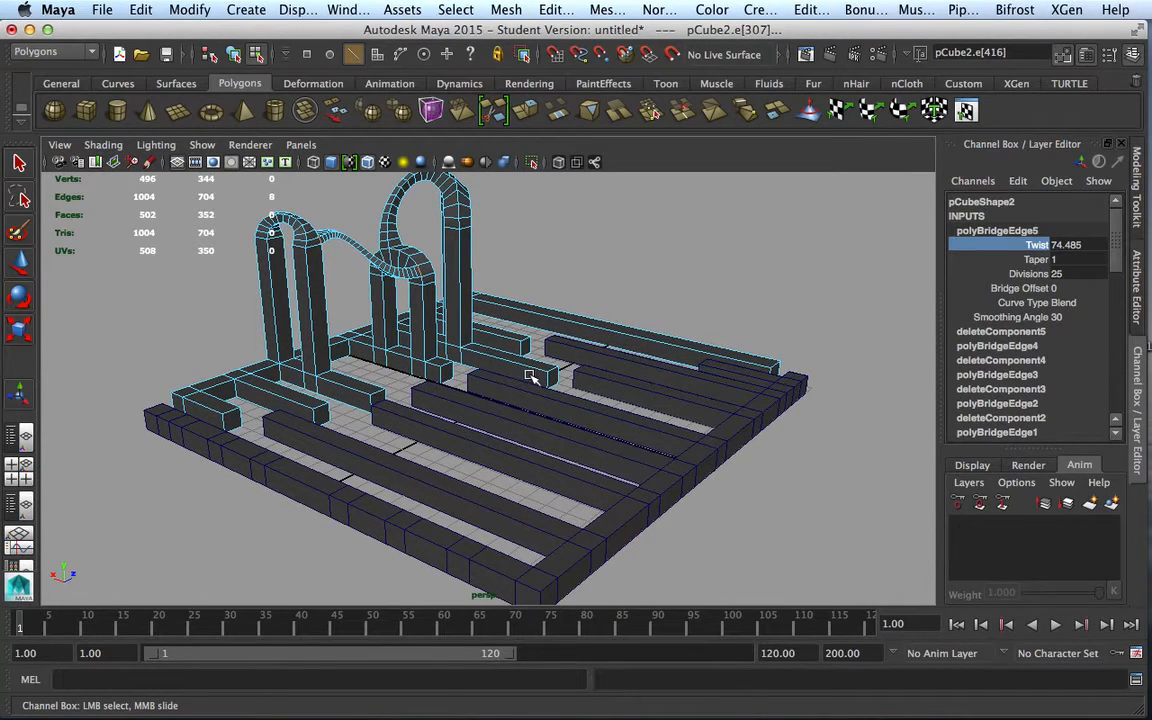
- Return to object mode, select both maze halves, and delete all construction history in the scene
right_drag(537, 374, 600, 265)
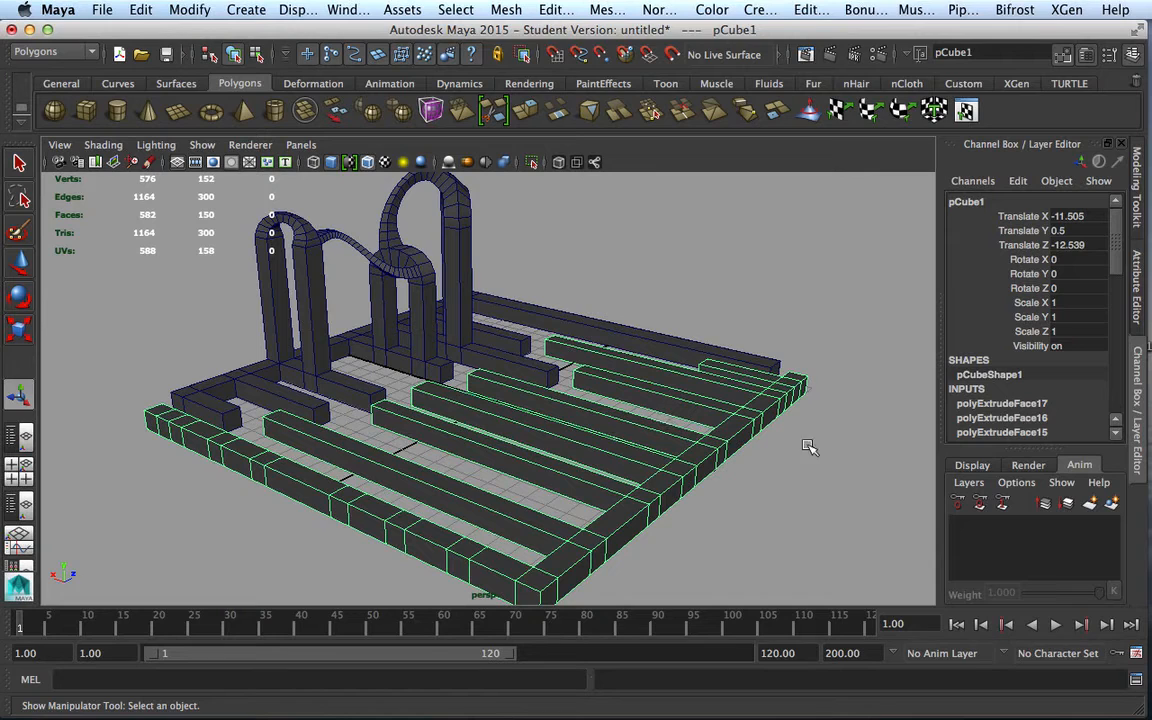
scroll(1118, 275, down, 2)
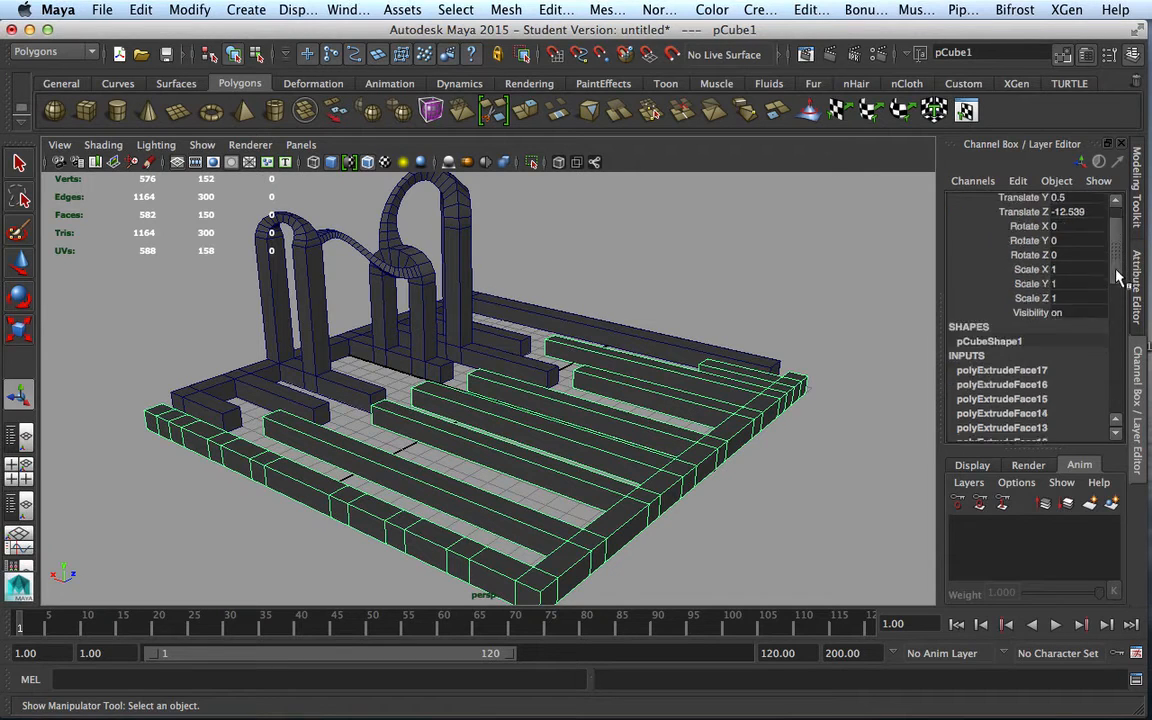
scroll(1118, 275, down, 4)
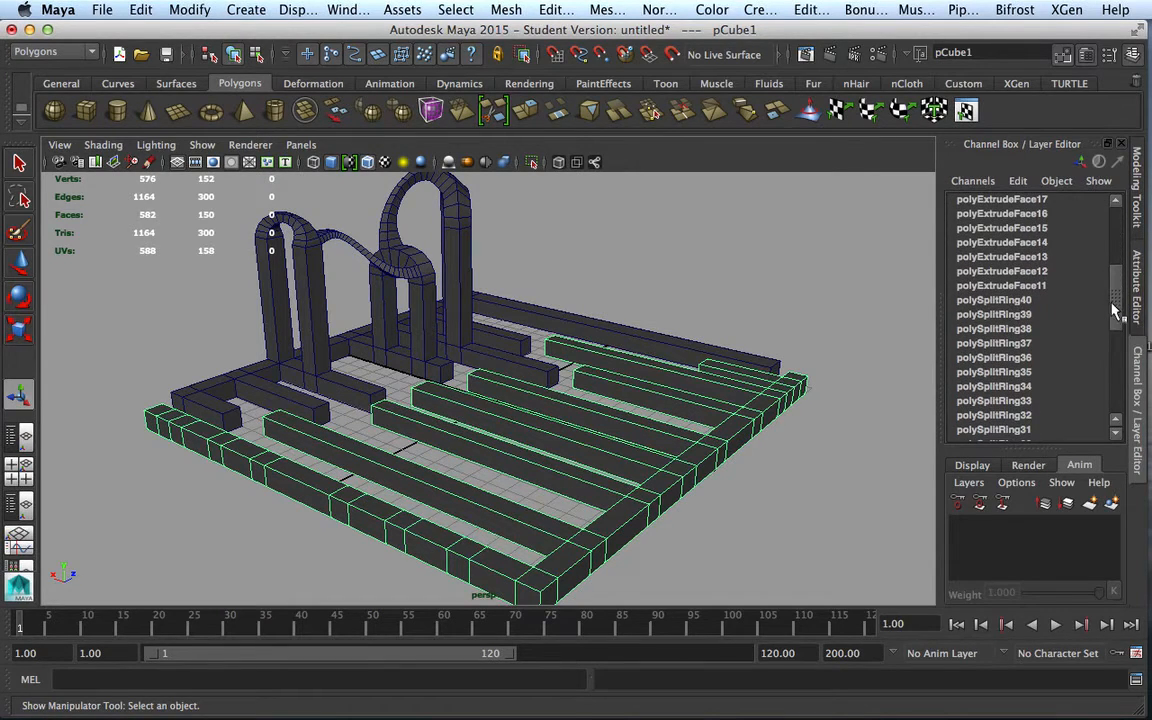
scroll(1117, 310, up, 5)
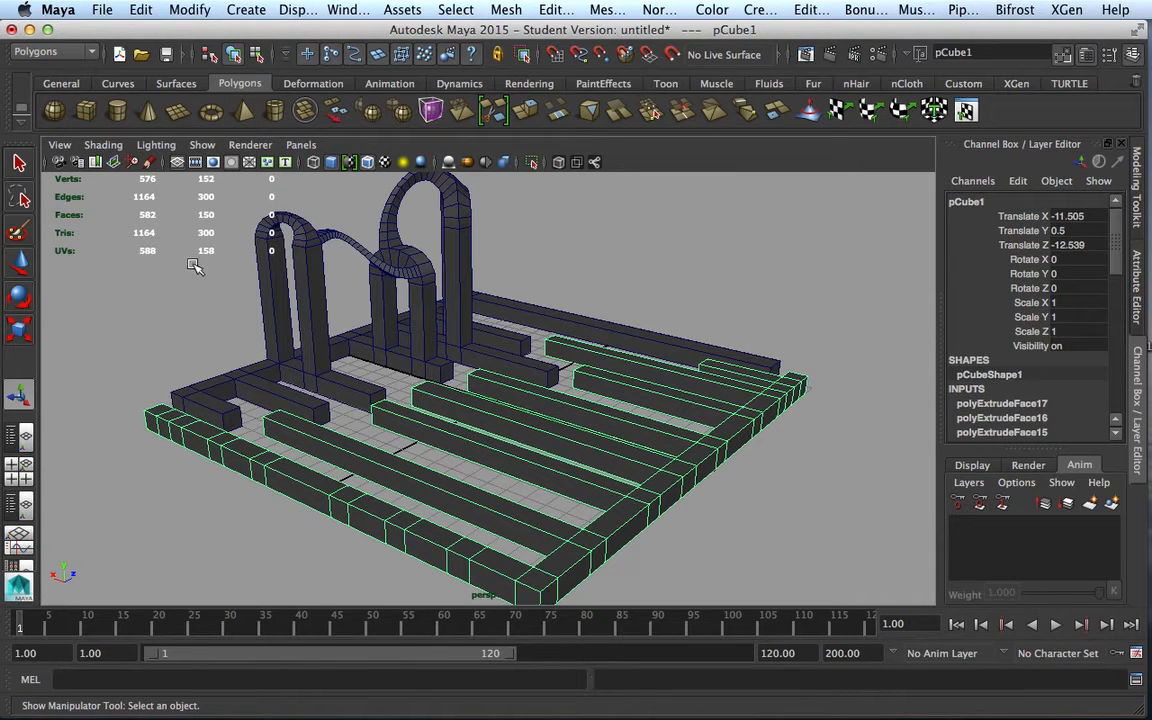
drag(160, 262, 728, 505)
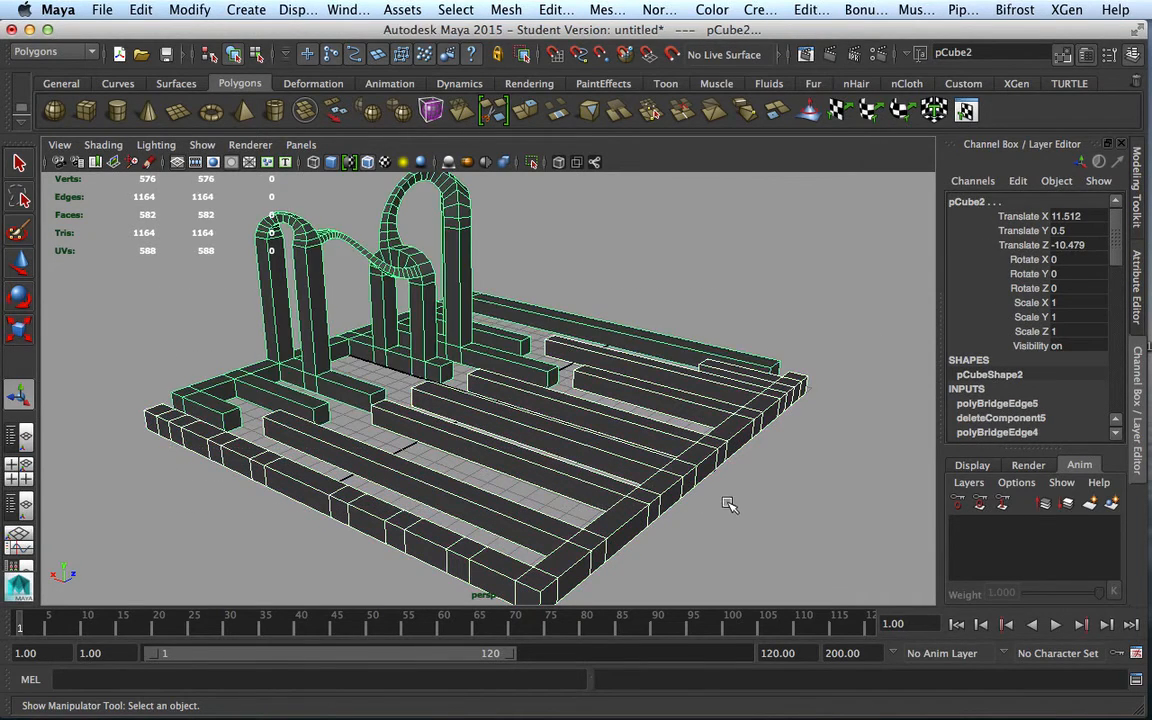
click(137, 12)
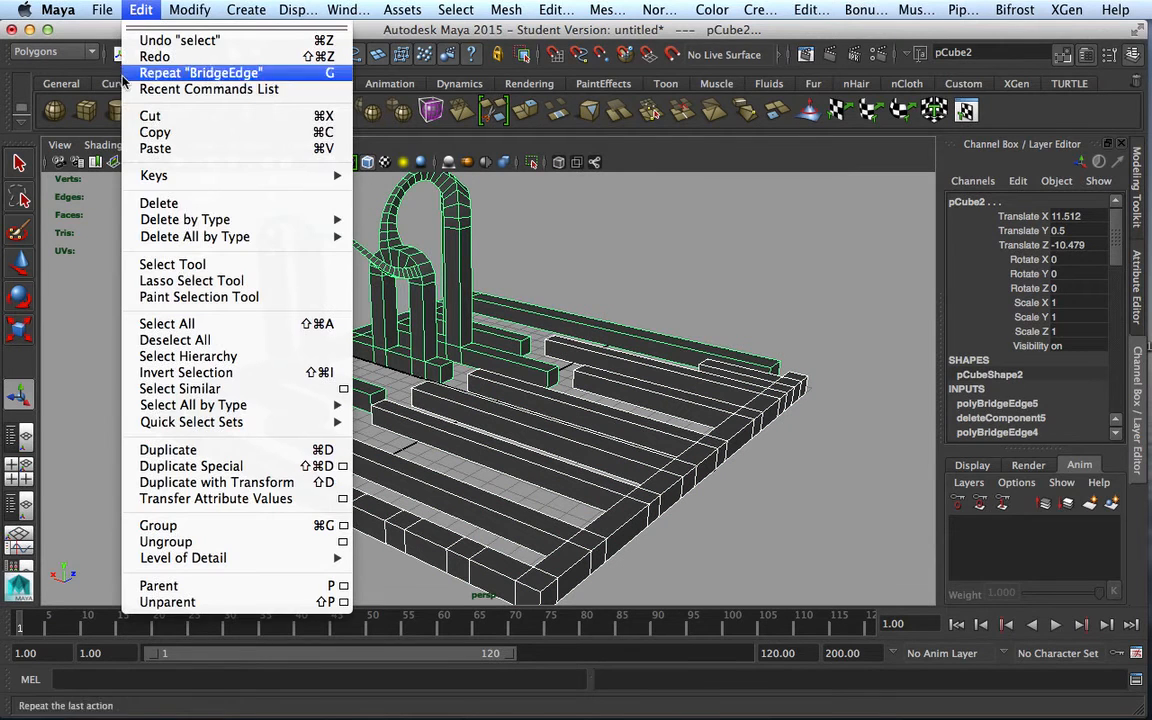
mouse_move(229, 237)
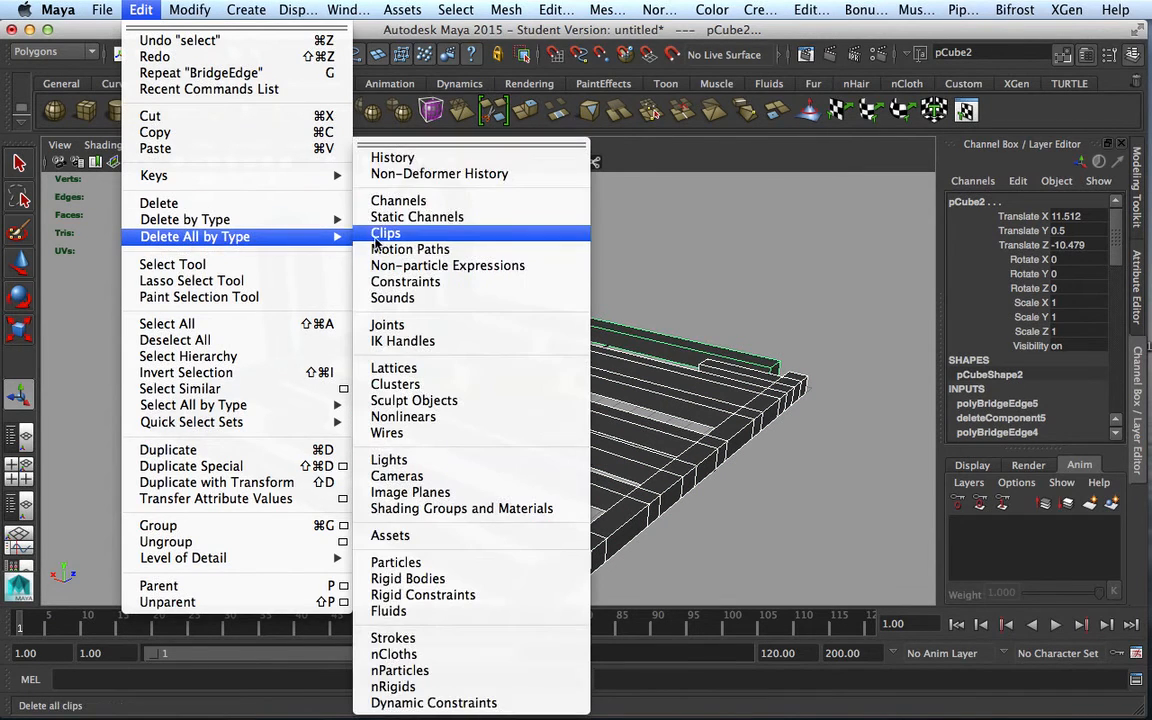
click(390, 154)
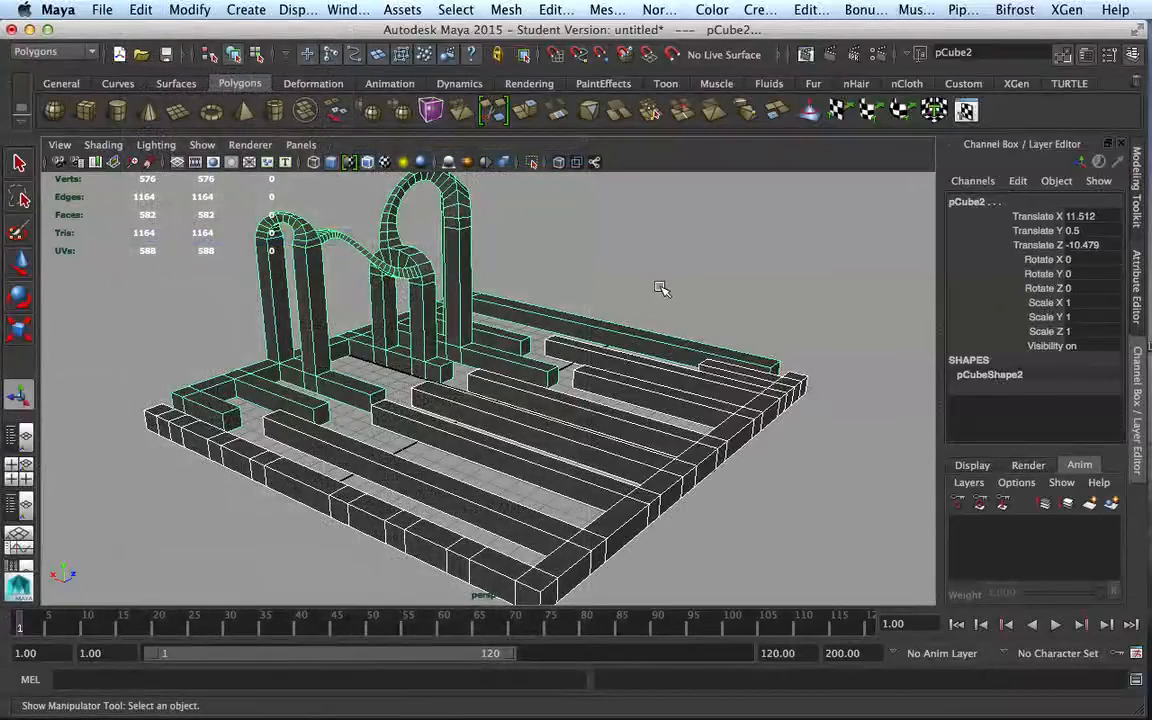
- Rename the maze half with the arches as mazePart1
click(663, 289)
click(590, 346)
click(697, 350)
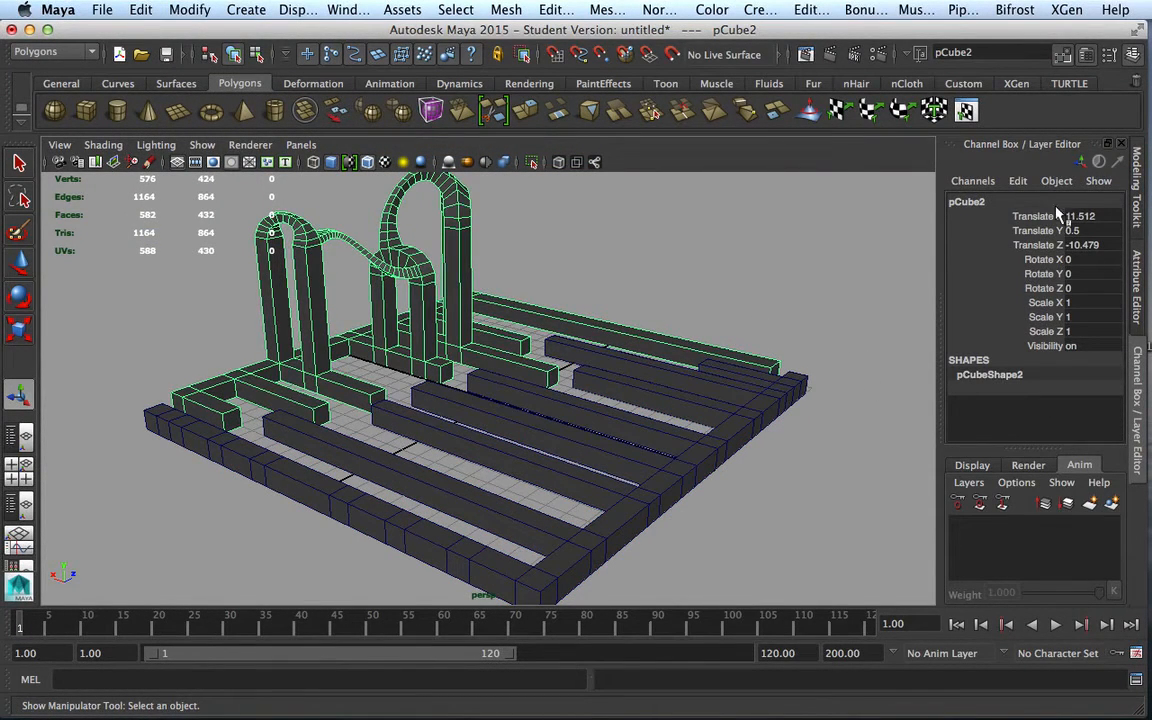
double_click(984, 202)
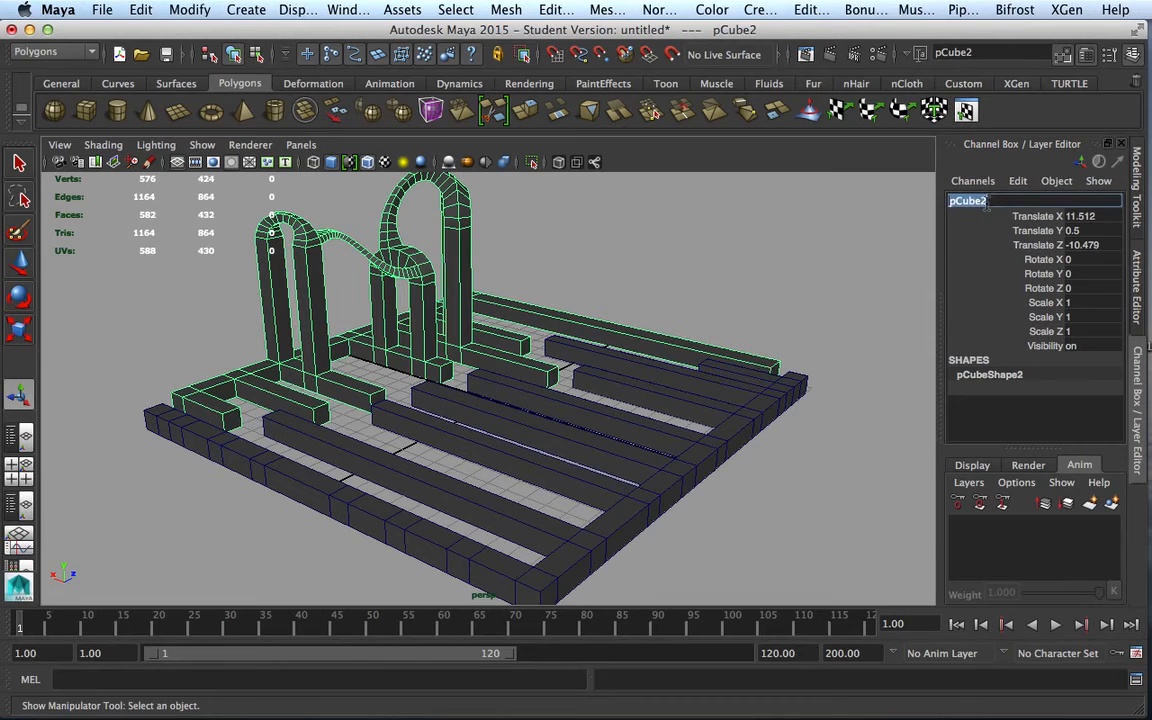
text(mazePart1)
key(Return)
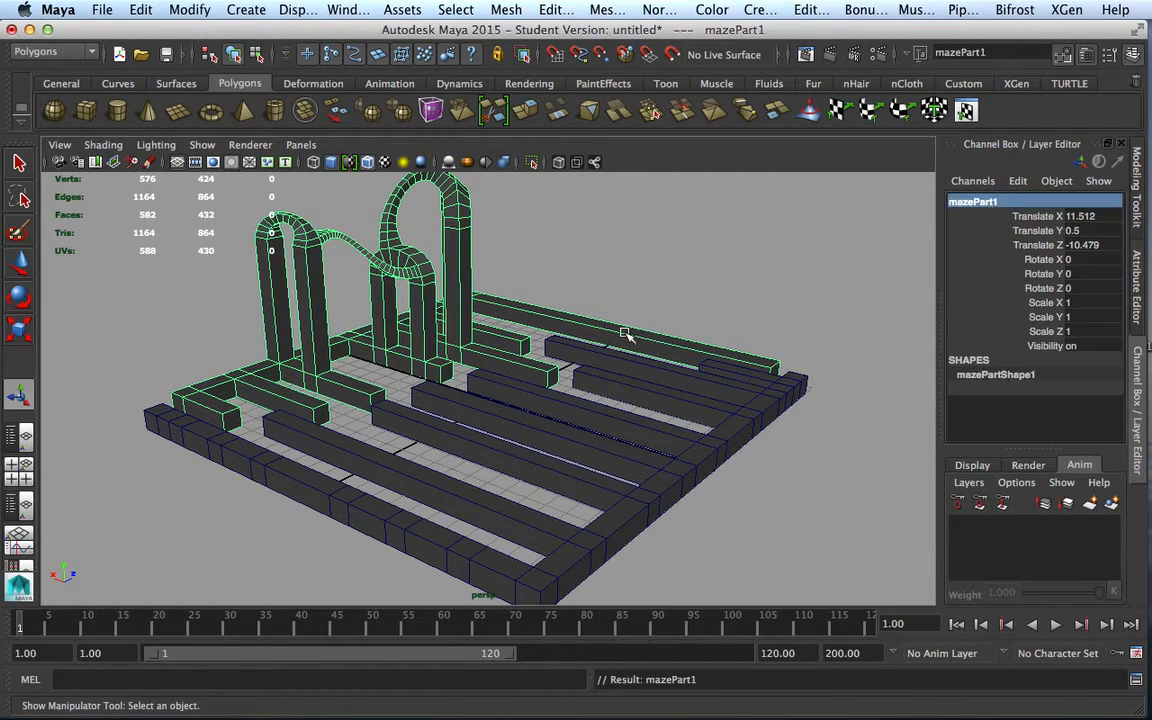
- Rename the maze half without arches as mazePart2 and open the Outliner
click(600, 338)
double_click(968, 201)
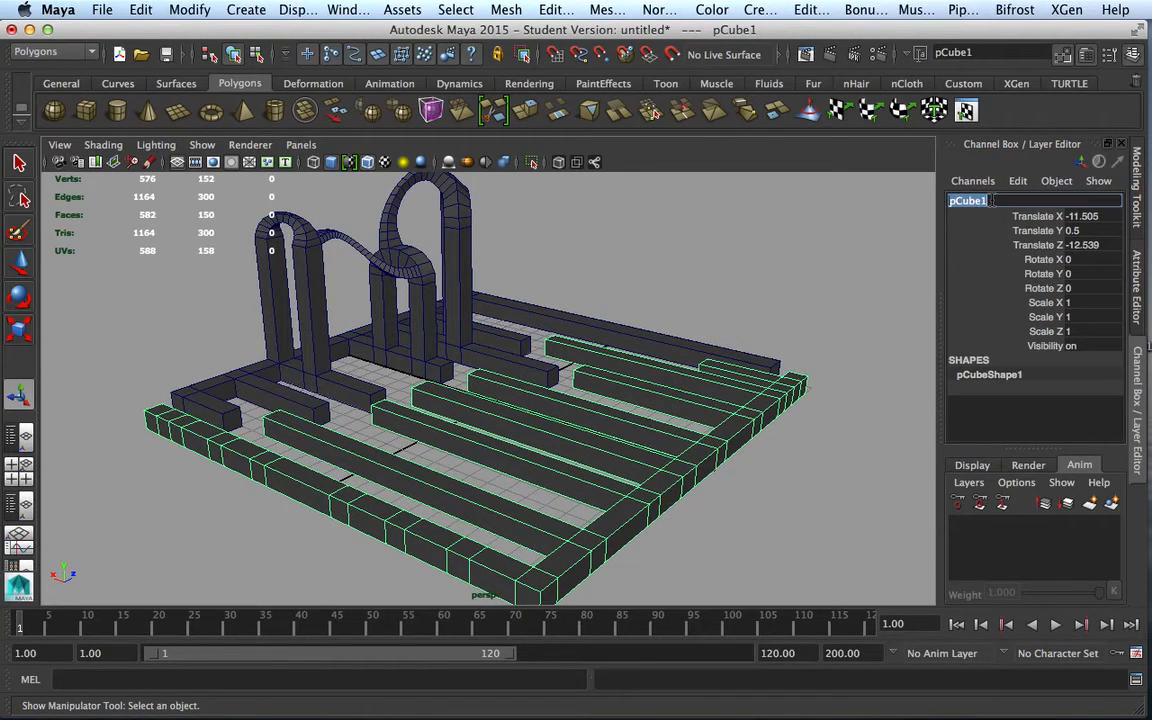
text(mazePart2)
key(Return)
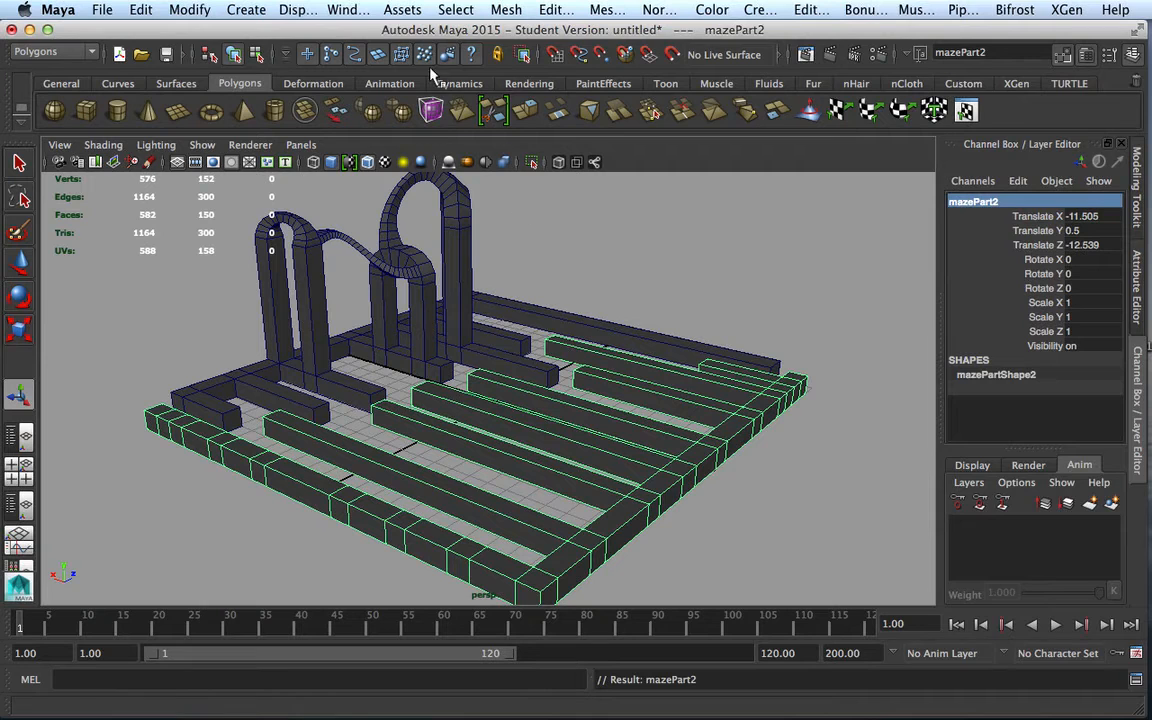
click(350, 12)
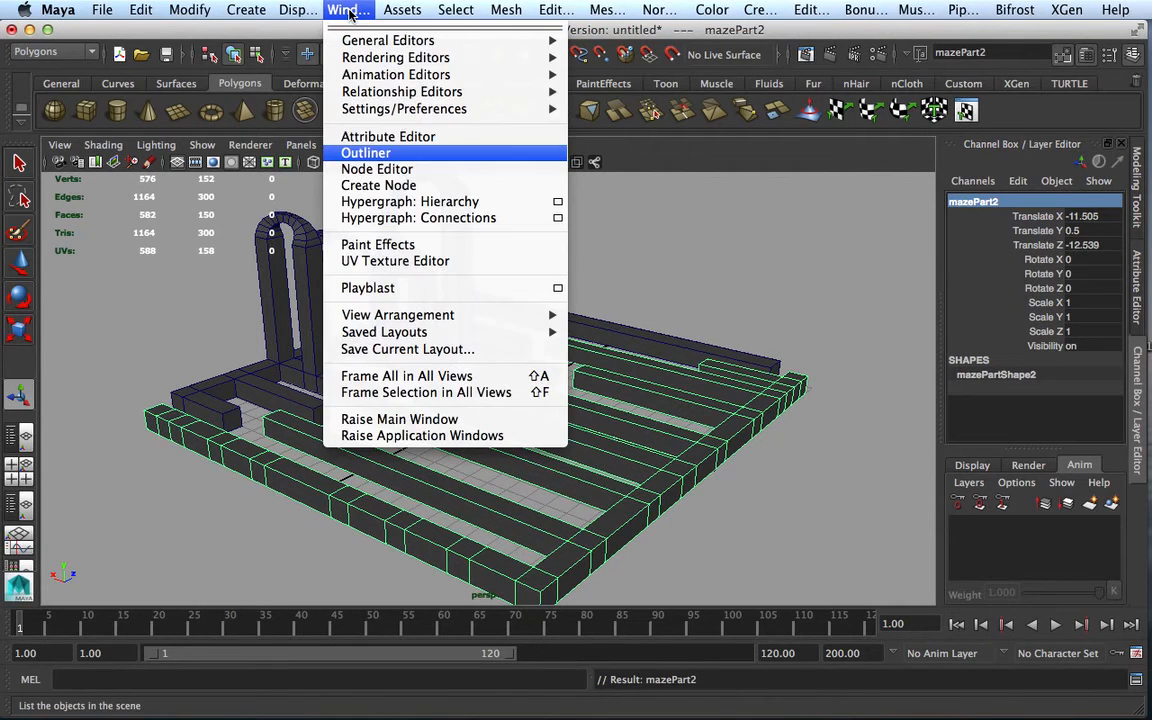
click(385, 150)
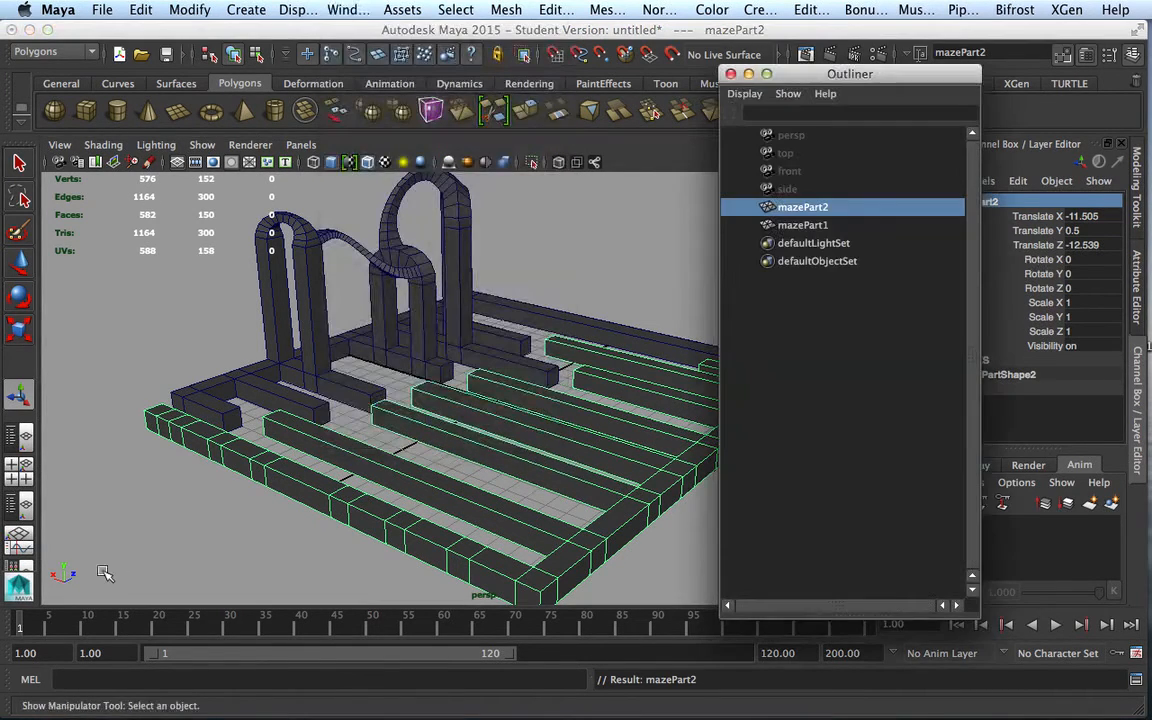
- Select mazePart1 and mazePart2 together in the Outliner and group them
click(815, 226)
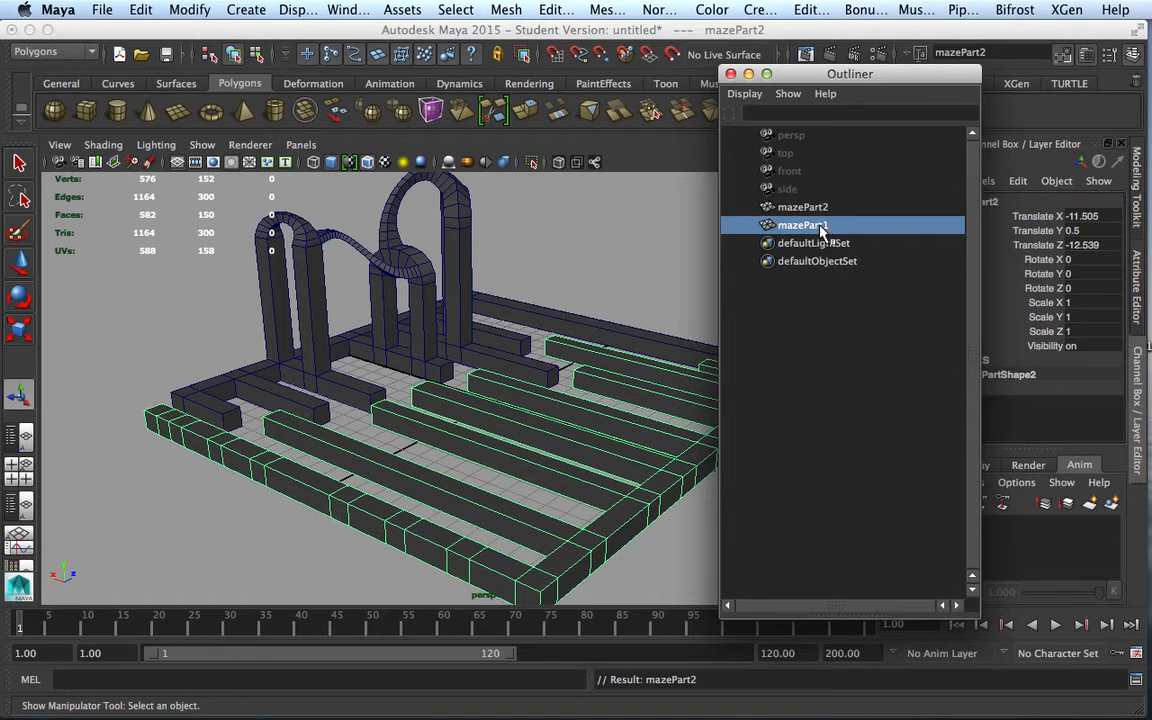
click(815, 208)
click(813, 226)
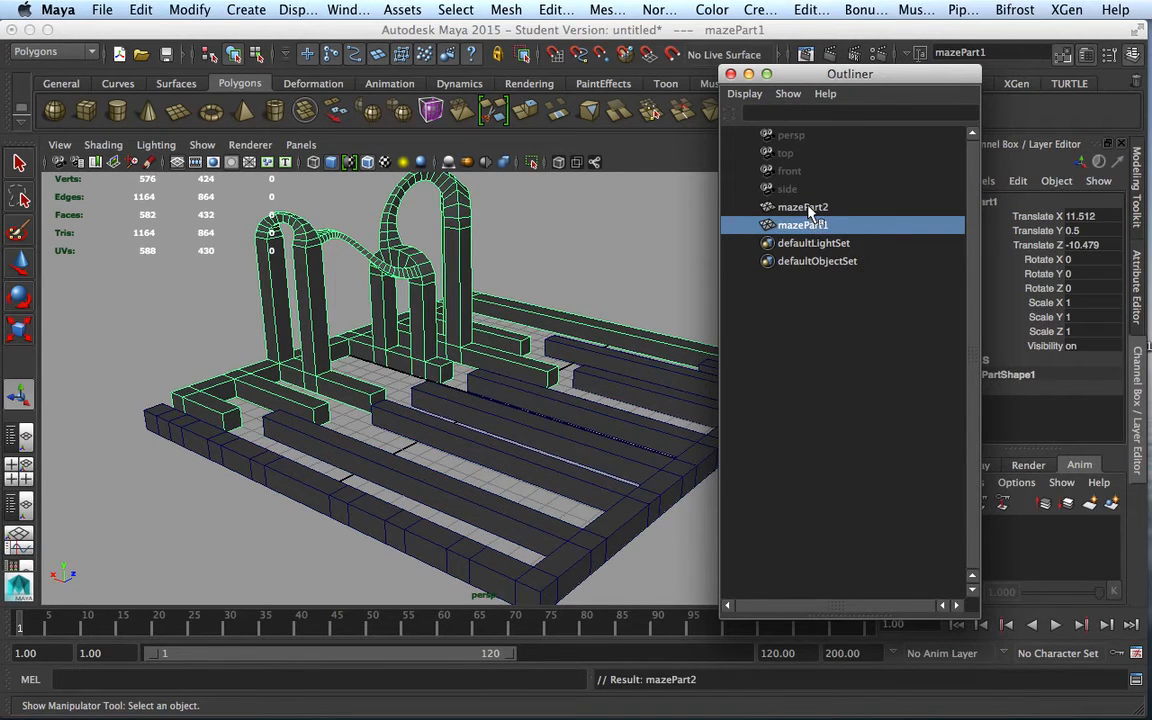
ctrl+click(812, 208)
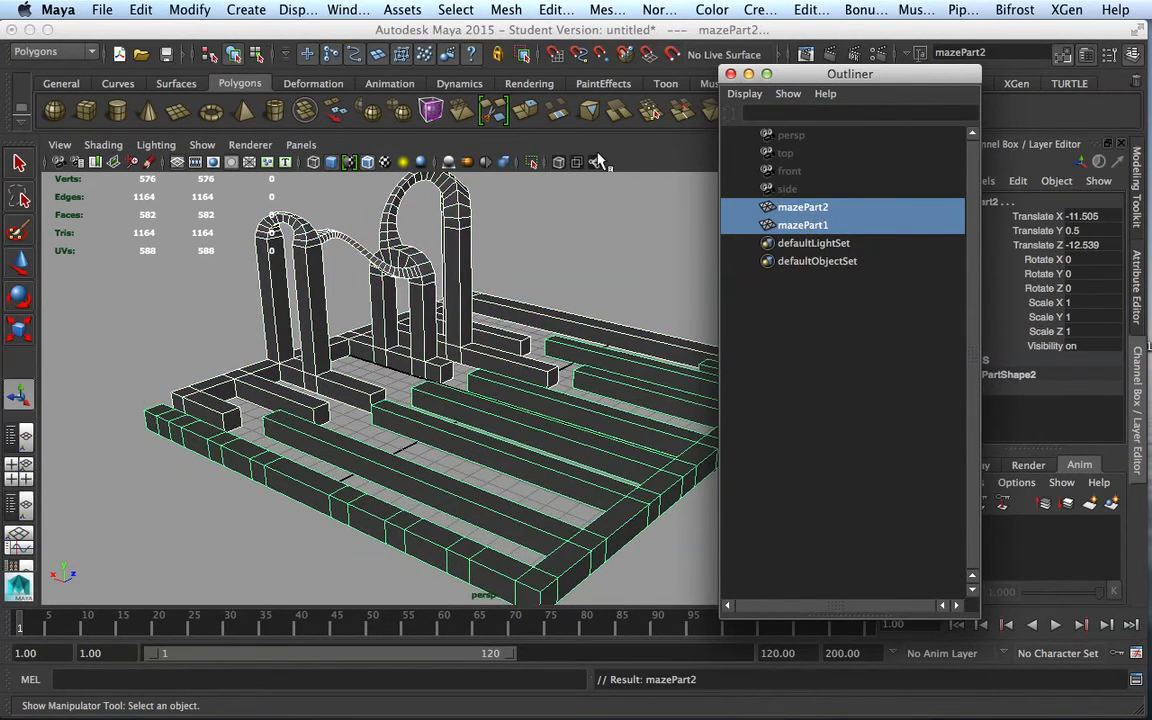
click(137, 10)
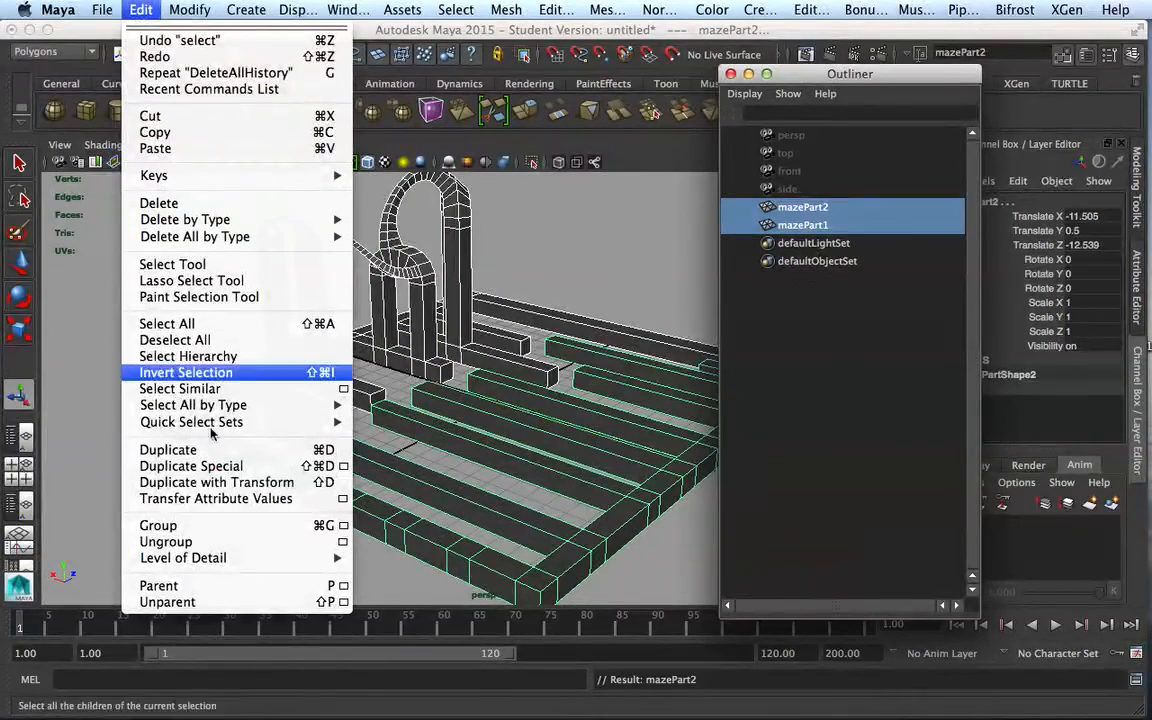
click(211, 524)
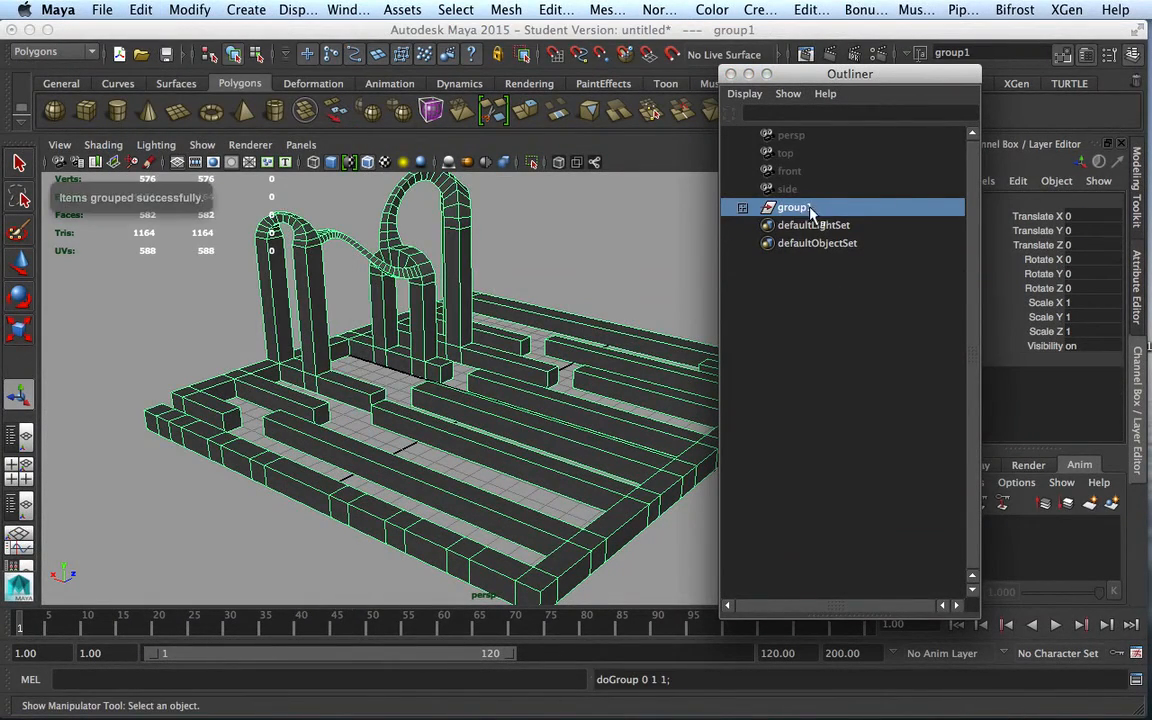
- Rename the new group of maze parts as Maze and close the Outliner
double_click(805, 208)
text(Maze)
key(Return)
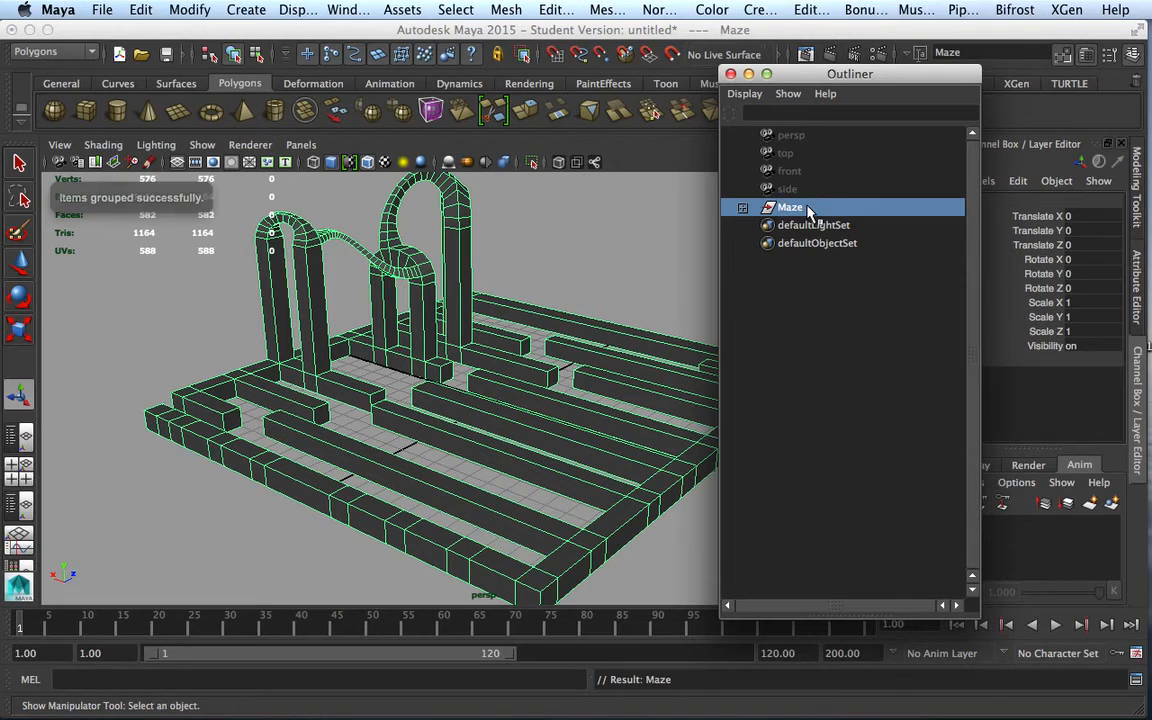
click(731, 74)
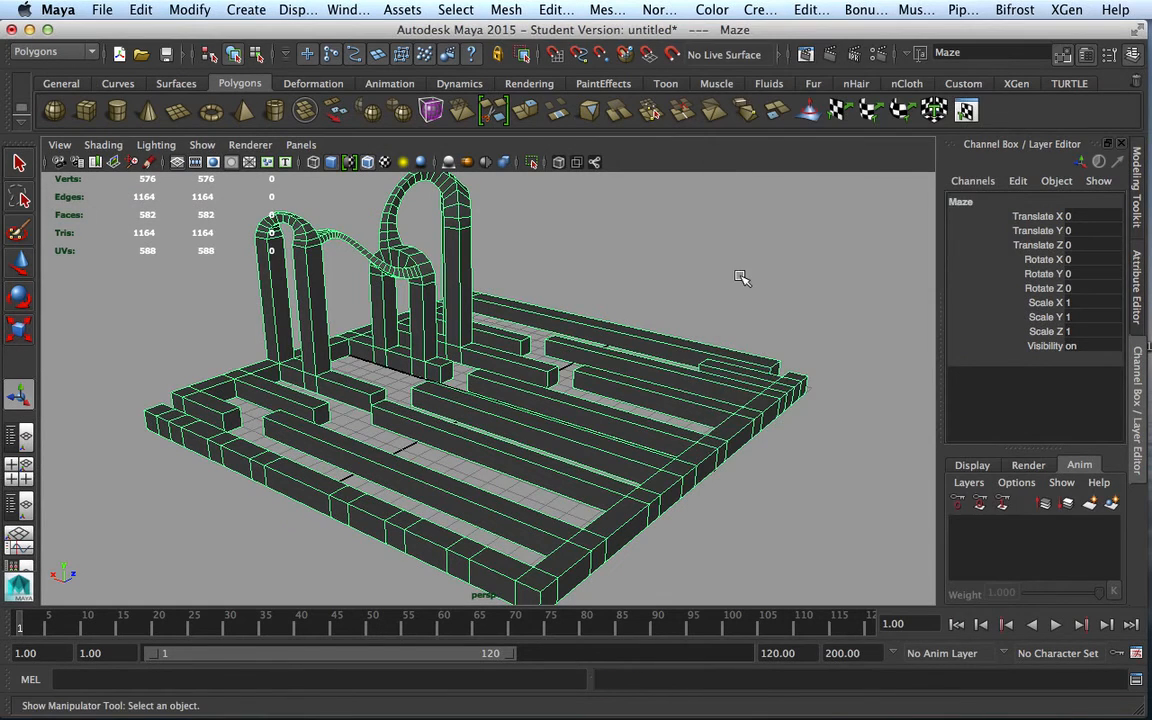
- Select each maze half in turn and examine the grouped maze from several angles and distances
click(743, 278)
click(760, 447)
scroll(760, 447, up, 3)
scroll(760, 447, down, 5)
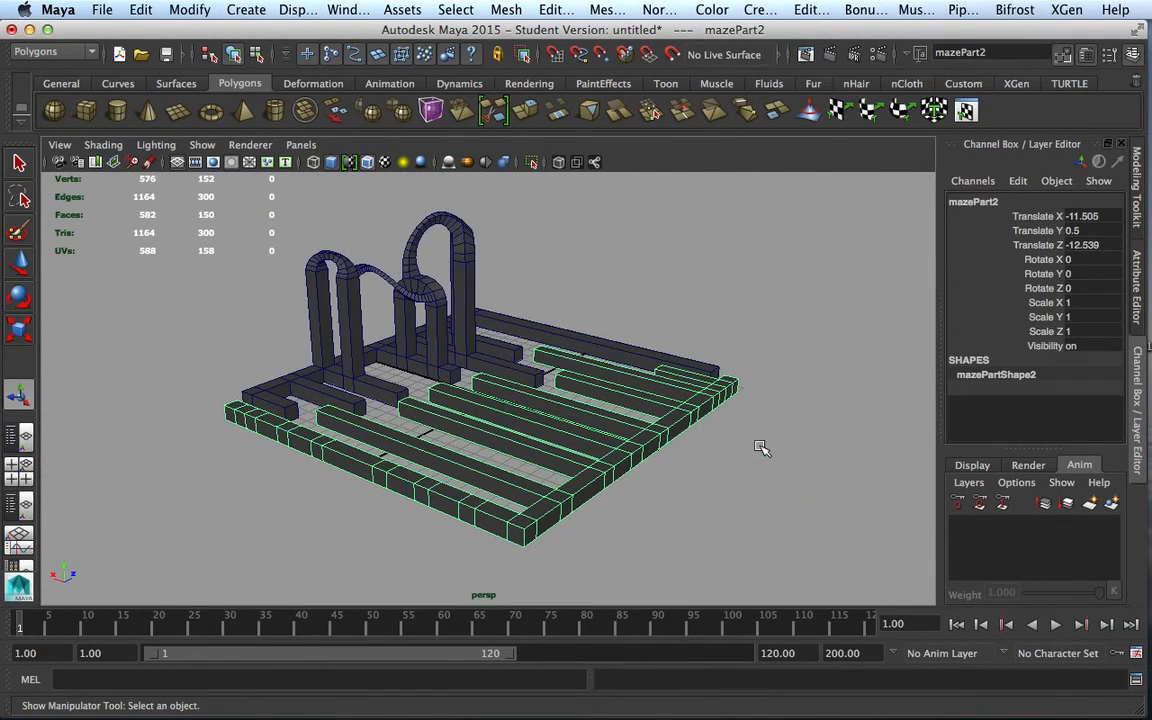
click(667, 366)
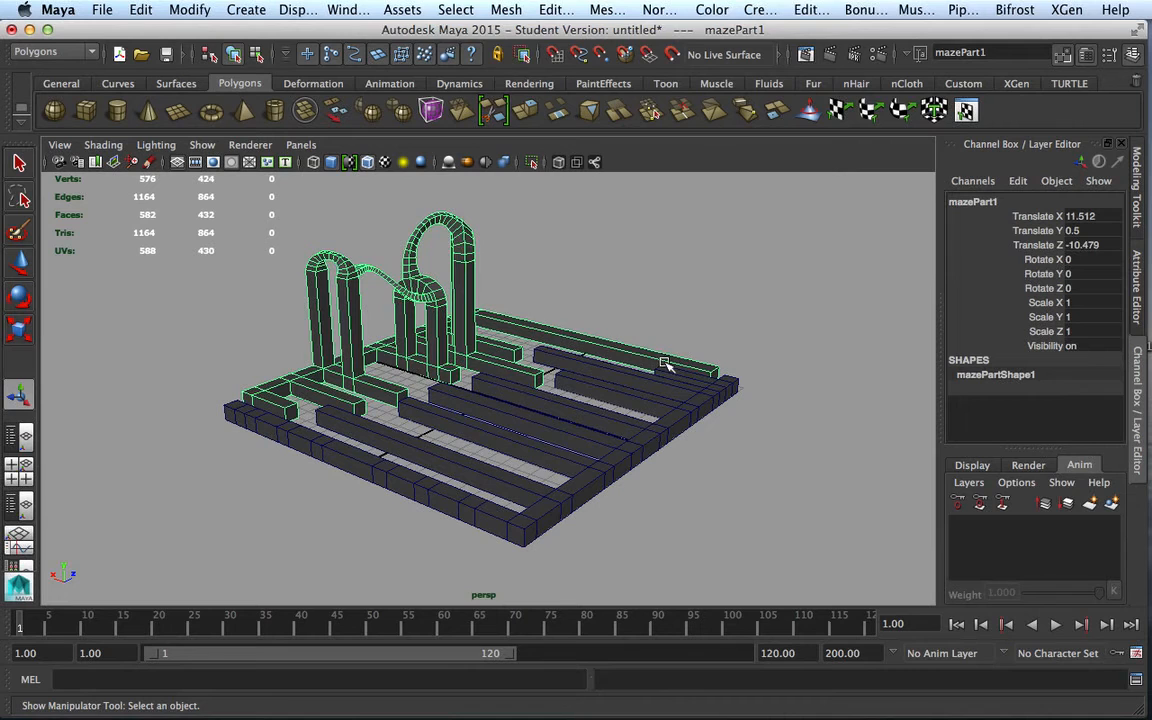
scroll(735, 372, up, 2)
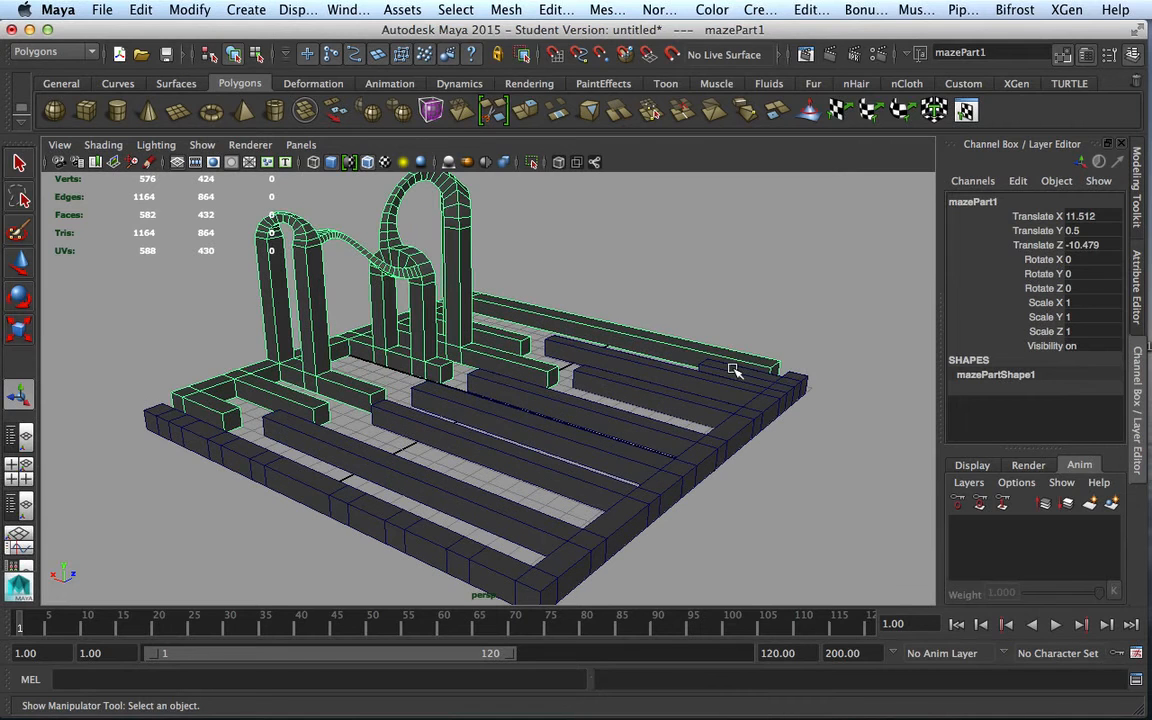
mouse_move(686, 463)
alt+mouse_down()
mouse_move(663, 478)
mouse_move(683, 488)
alt+mouse_up()
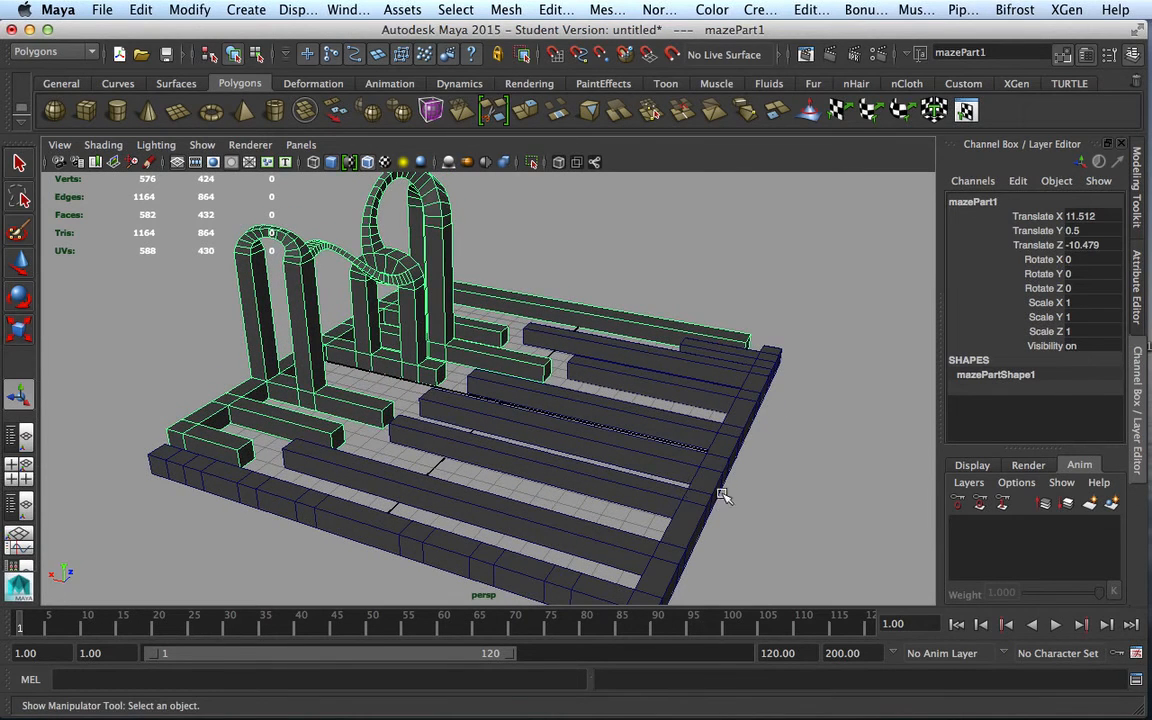
click(722, 495)
scroll(648, 446, down, 2)
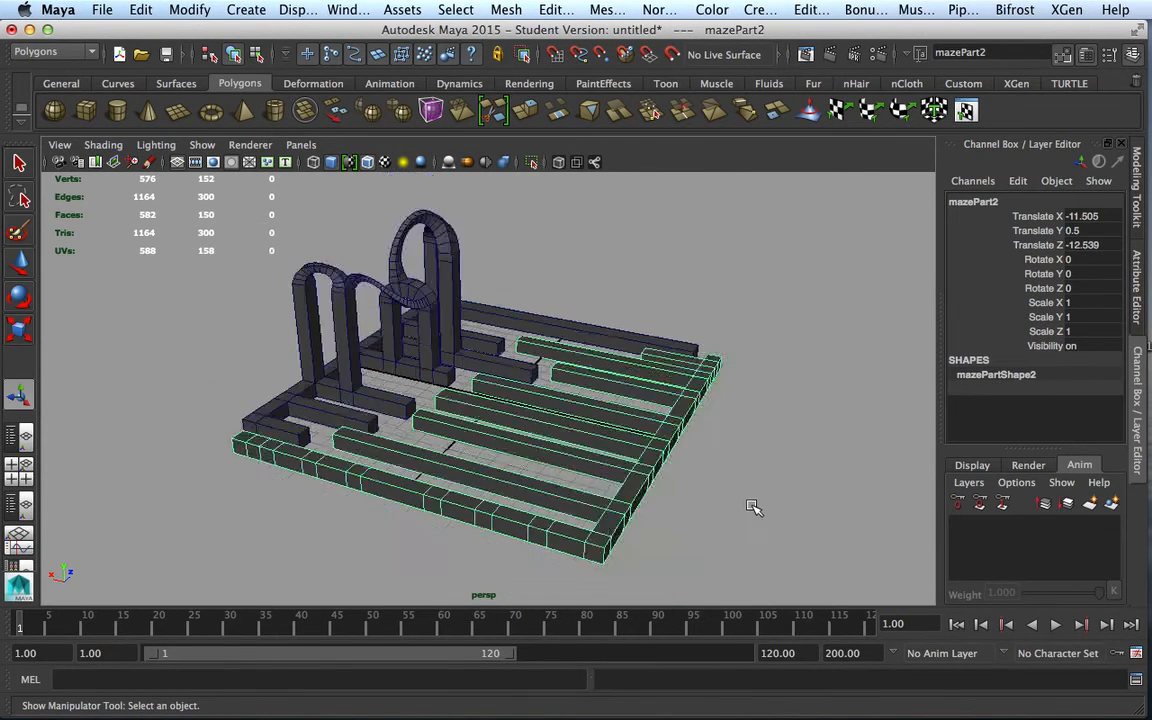
scroll(753, 507, up, 2)
alt+drag(753, 507, 730, 483)
scroll(710, 487, up, 1)
scroll(731, 486, up, 3)
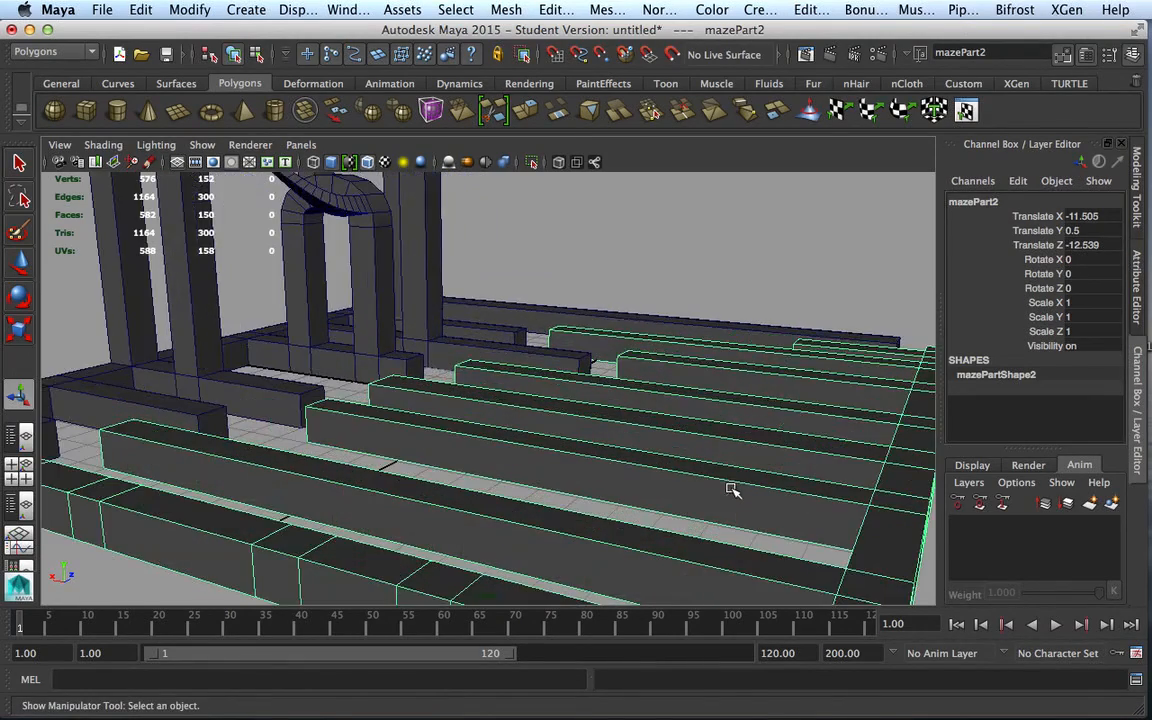
scroll(700, 489, down, 4)
alt+drag(661, 489, 617, 494)
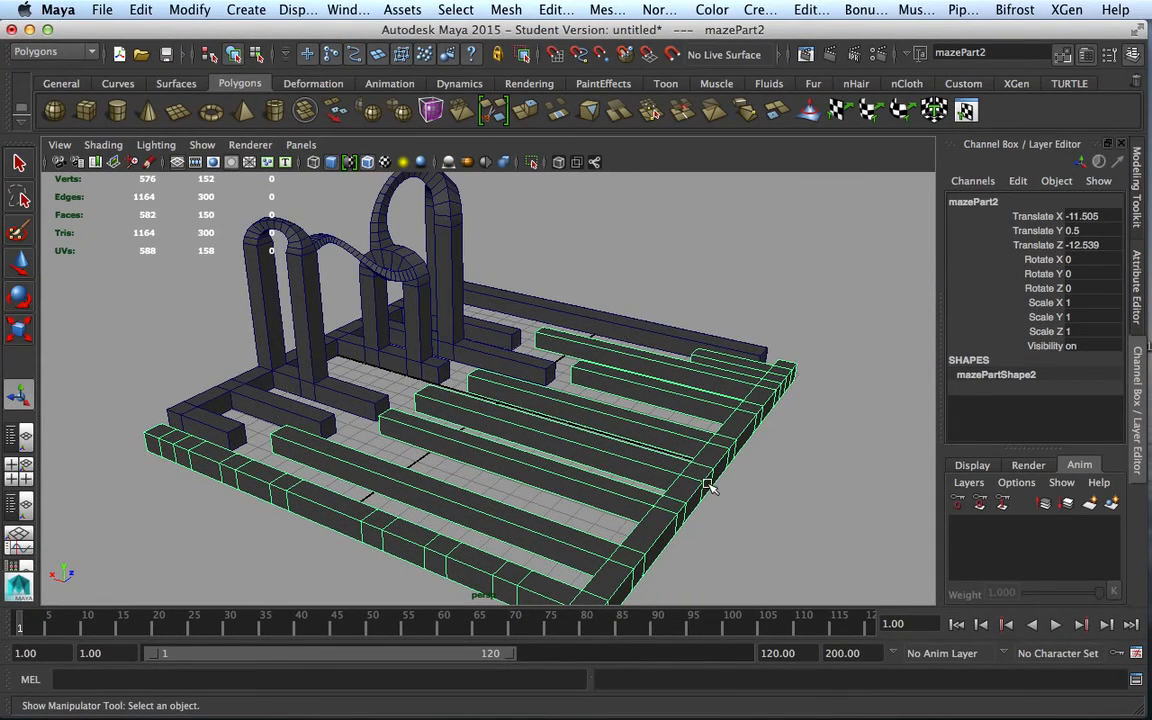